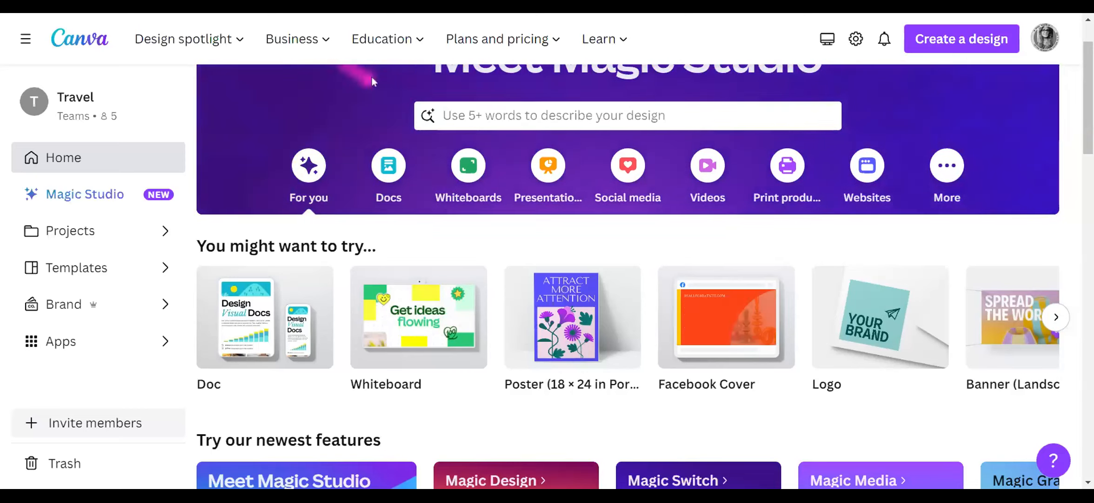
Search the templates for "travel flyer"
scroll(557, 132, up, 2)
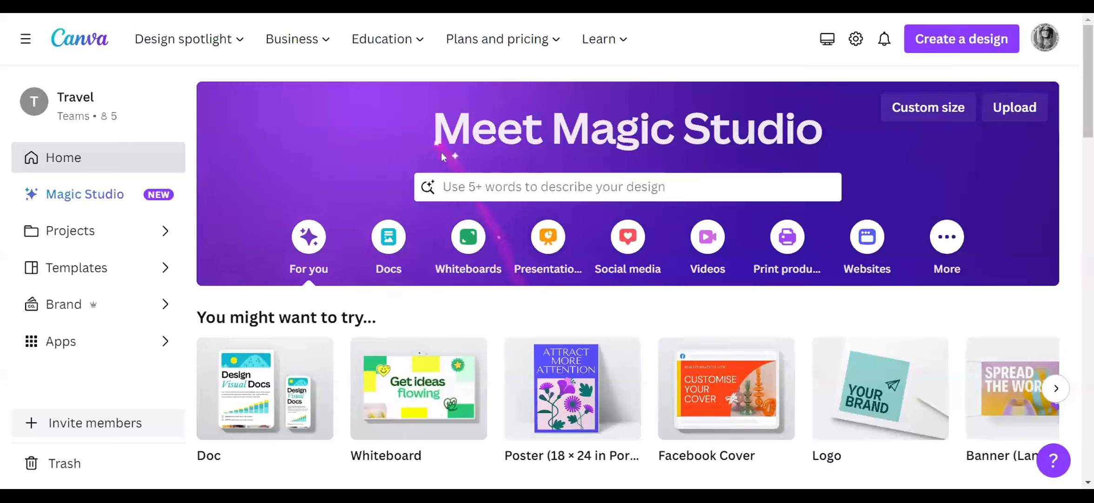
click(554, 187)
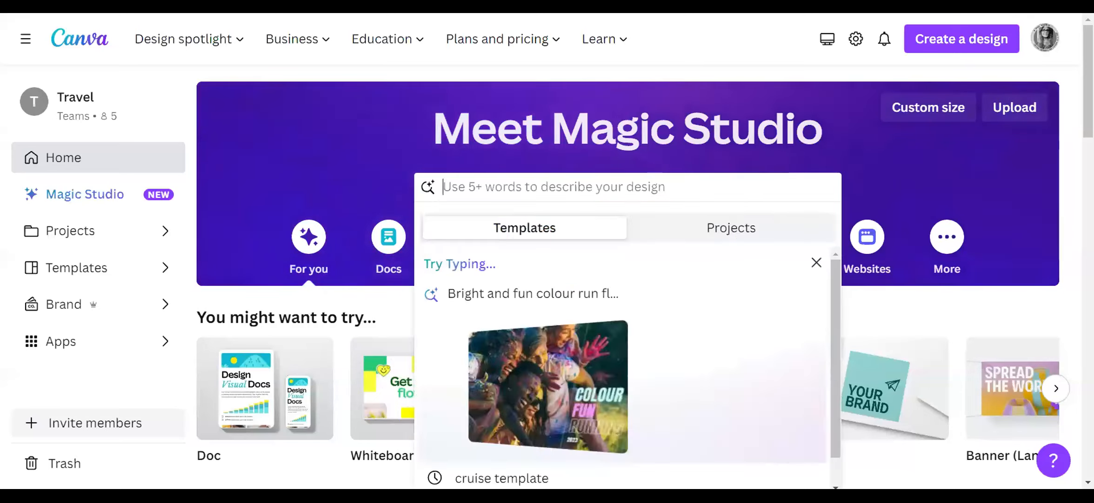
text(travel flyer)
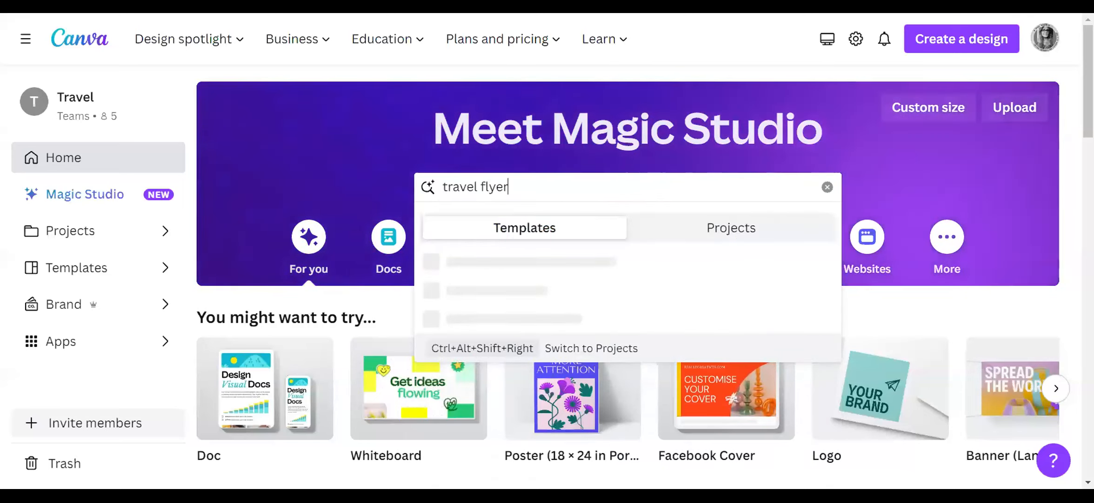
key(Return)
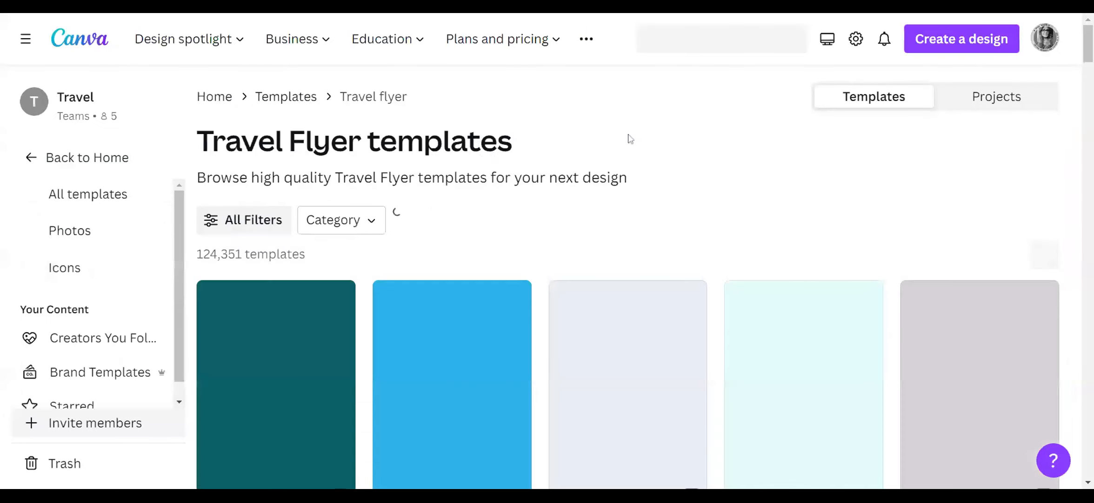
Browse the travel flyer template results to compare the available designs
scroll(669, 160, down, 3)
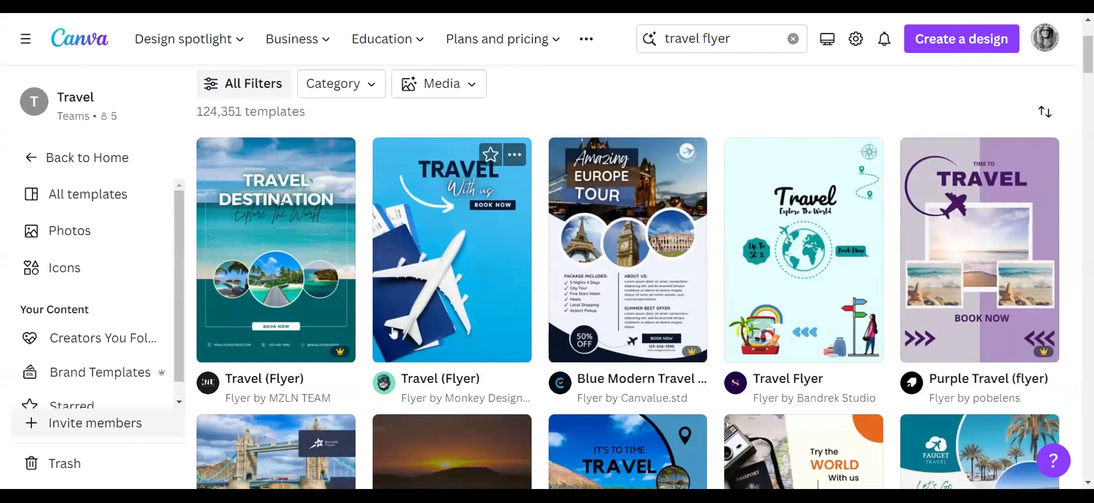
mouse_move(335, 356)
scroll(467, 346, down, 2)
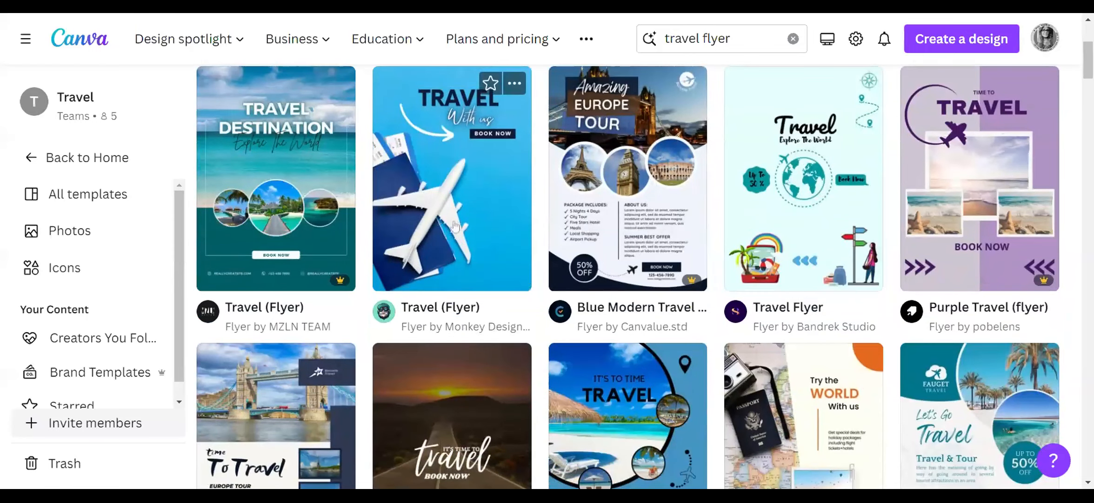
scroll(810, 272, down, 3)
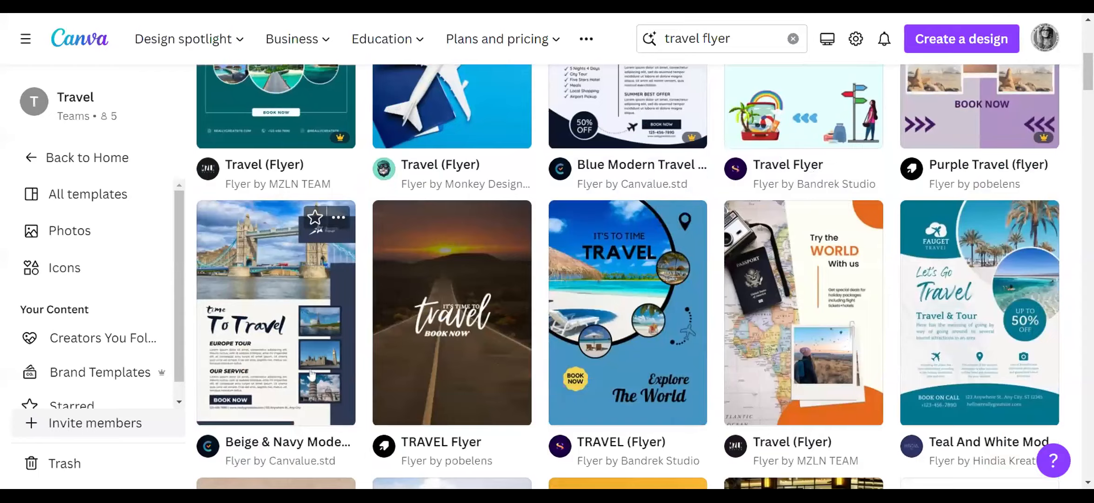
scroll(310, 373, down, 2)
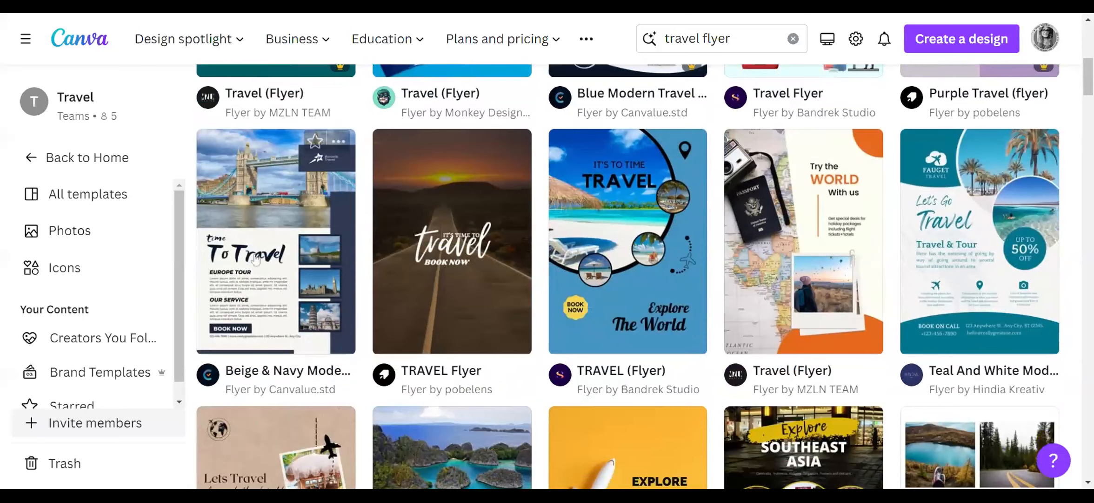
scroll(419, 266, down, 1)
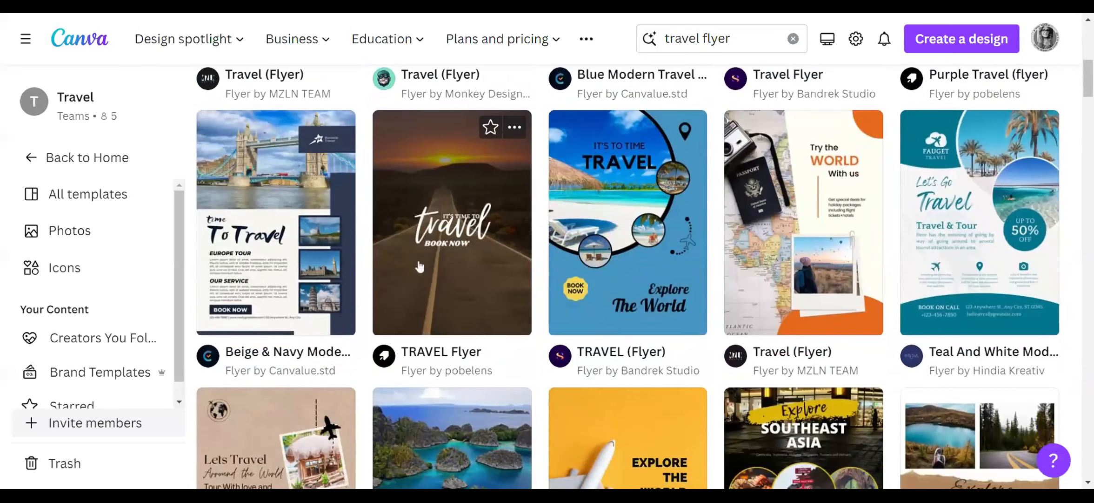
scroll(419, 267, down, 5)
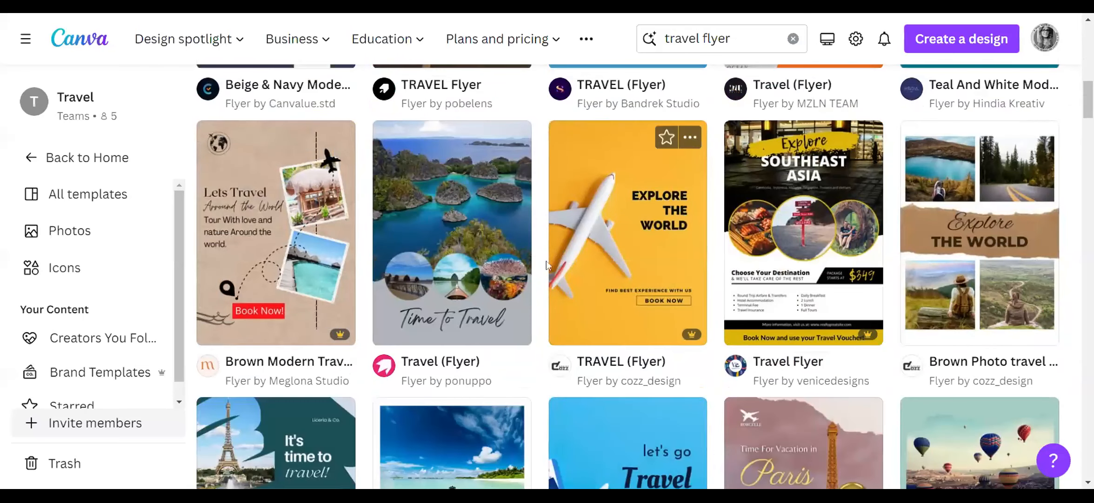
scroll(547, 260, down, 5)
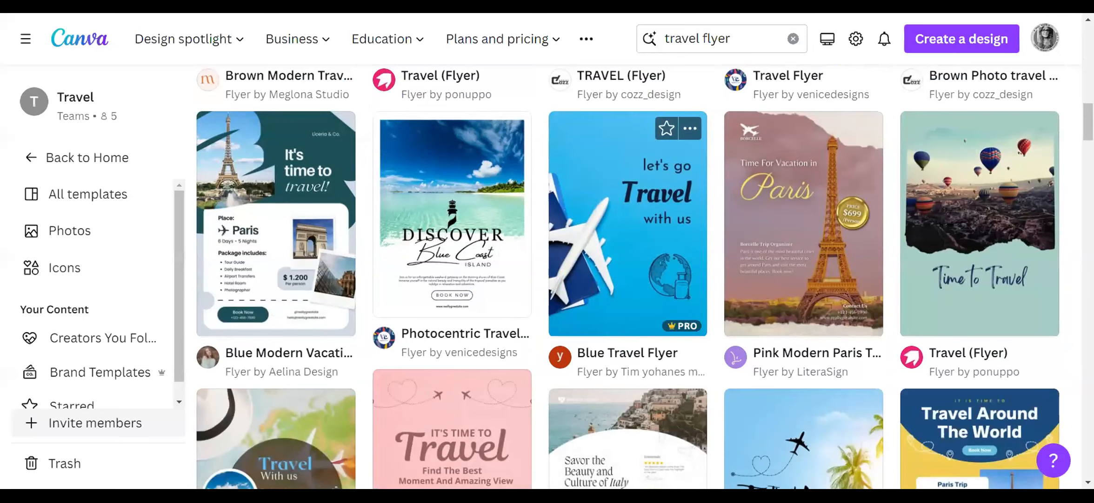
scroll(572, 228, up, 3)
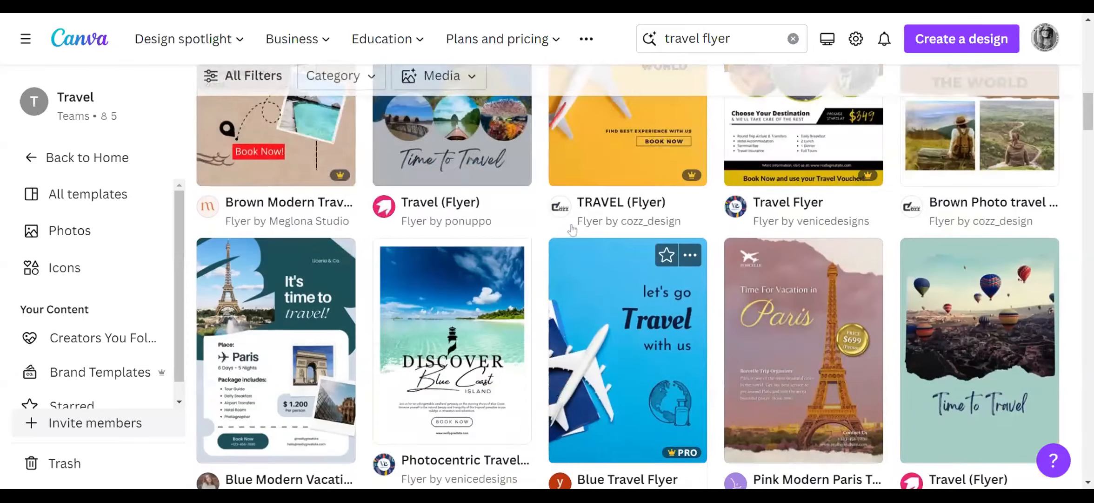
scroll(573, 228, up, 10)
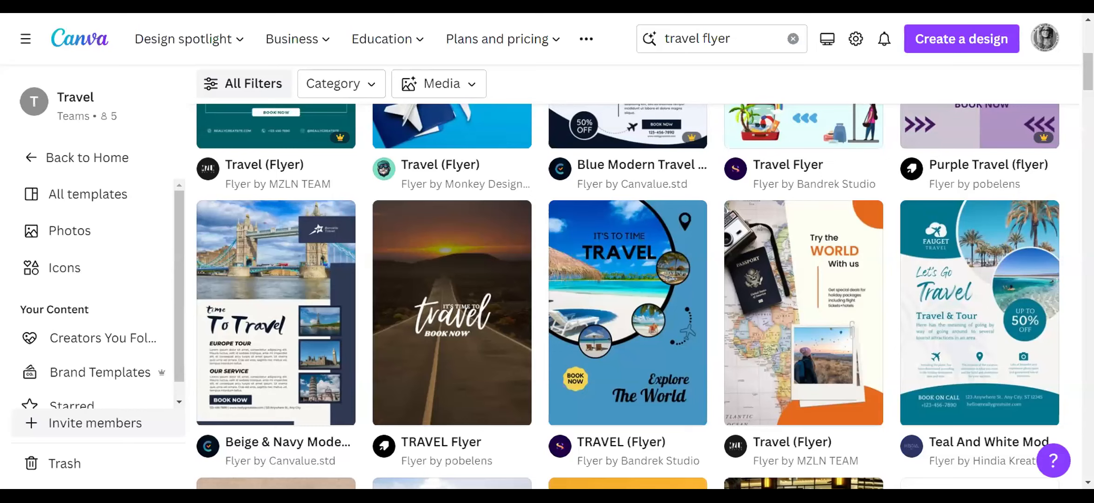
scroll(577, 120, up, 5)
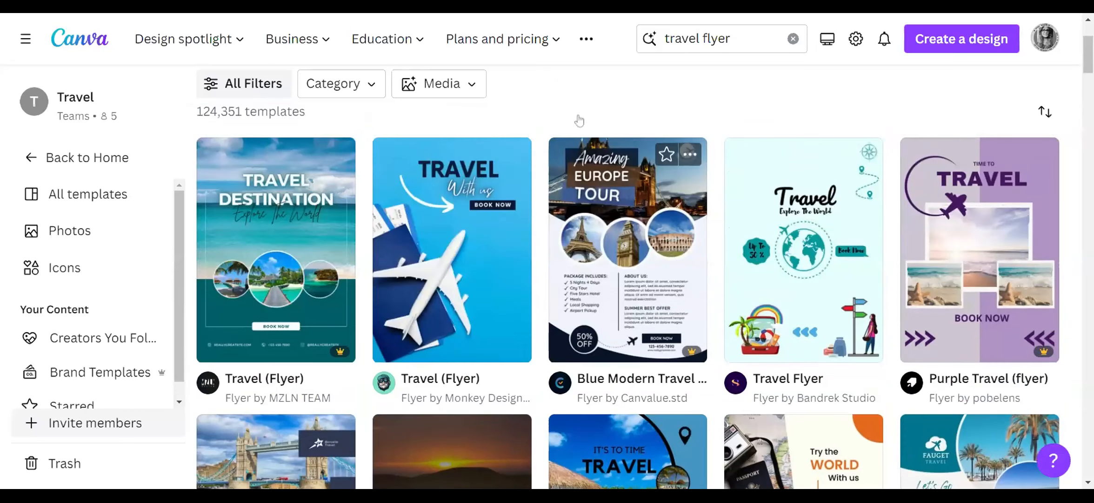
scroll(580, 120, up, 3)
scroll(595, 155, down, 5)
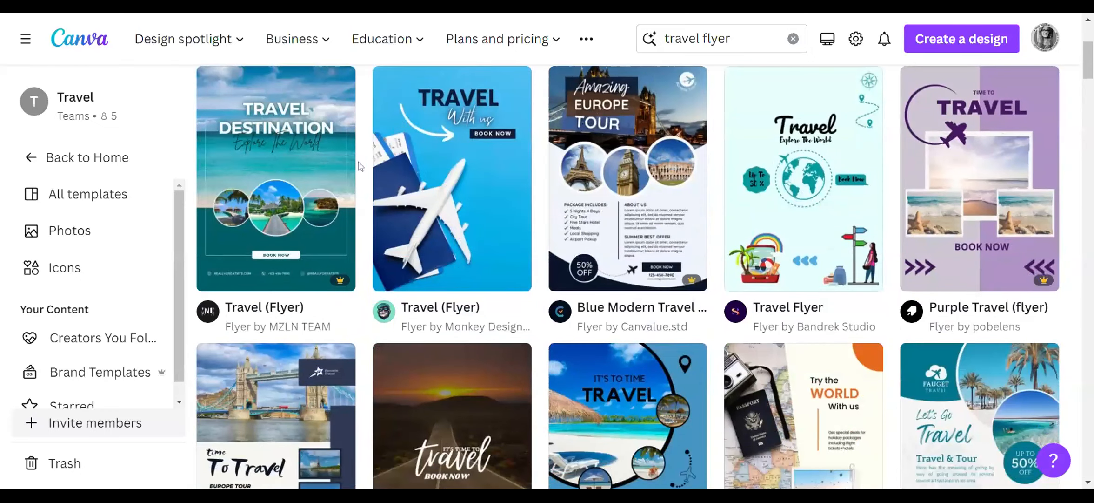
Open the preview of the blue "Travel With us" flyer with the white airplane and examine the similar templates offered below it
click(471, 201)
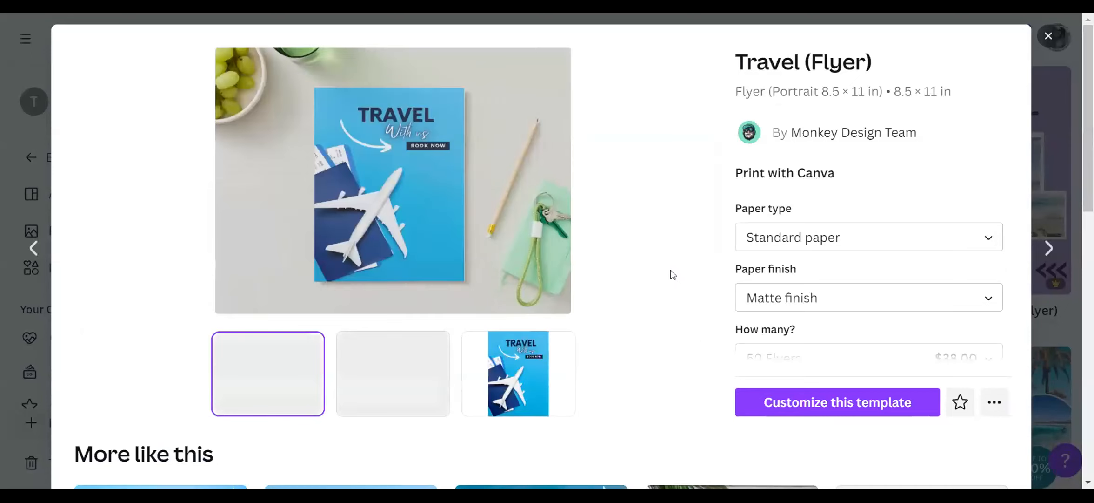
scroll(671, 280, down, 2)
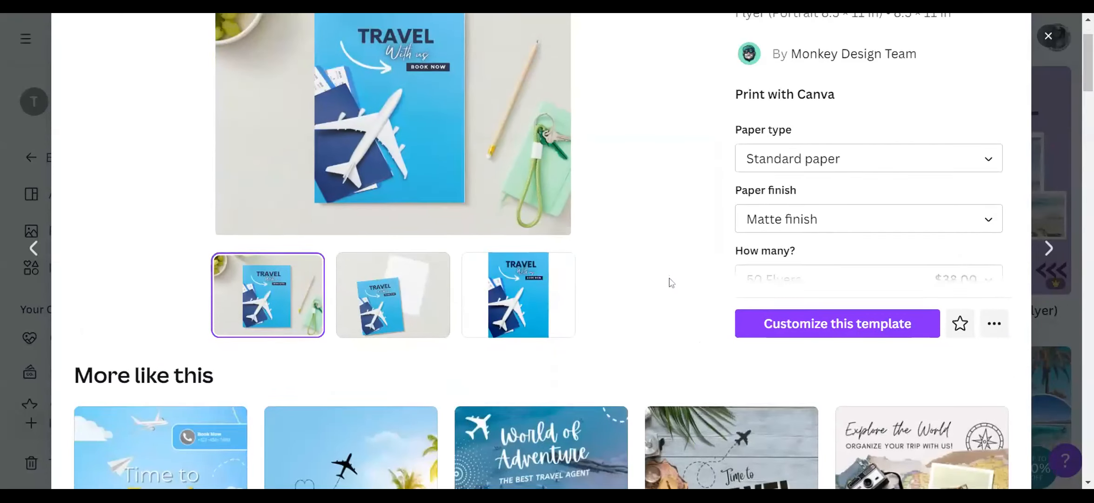
scroll(670, 279, down, 2)
scroll(652, 266, down, 5)
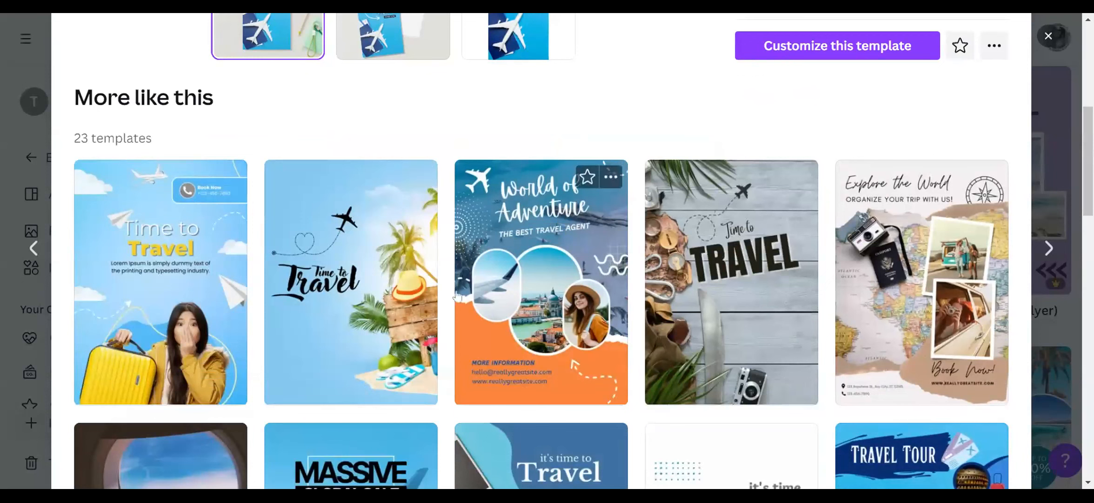
scroll(598, 287, down, 1)
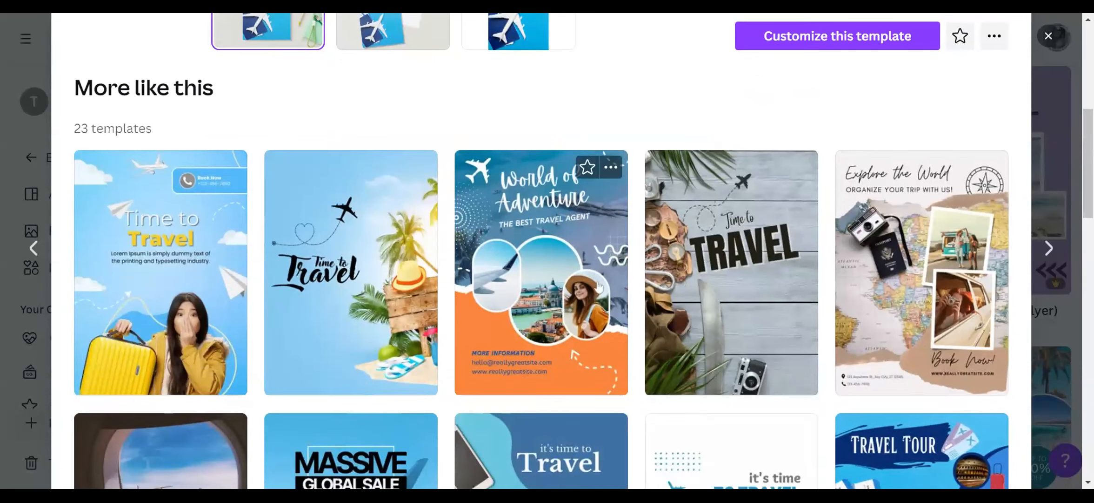
scroll(599, 287, down, 4)
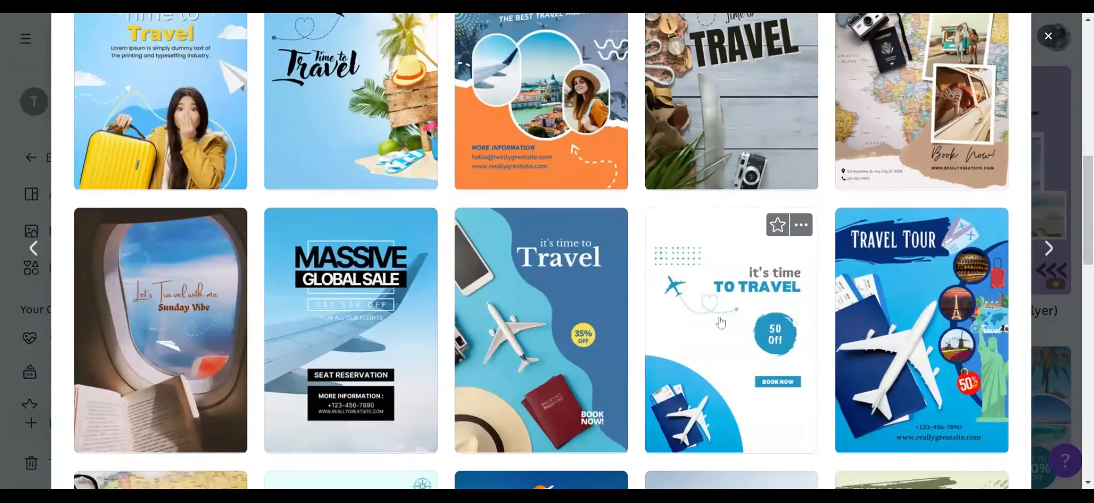
scroll(721, 321, down, 4)
scroll(706, 383, down, 3)
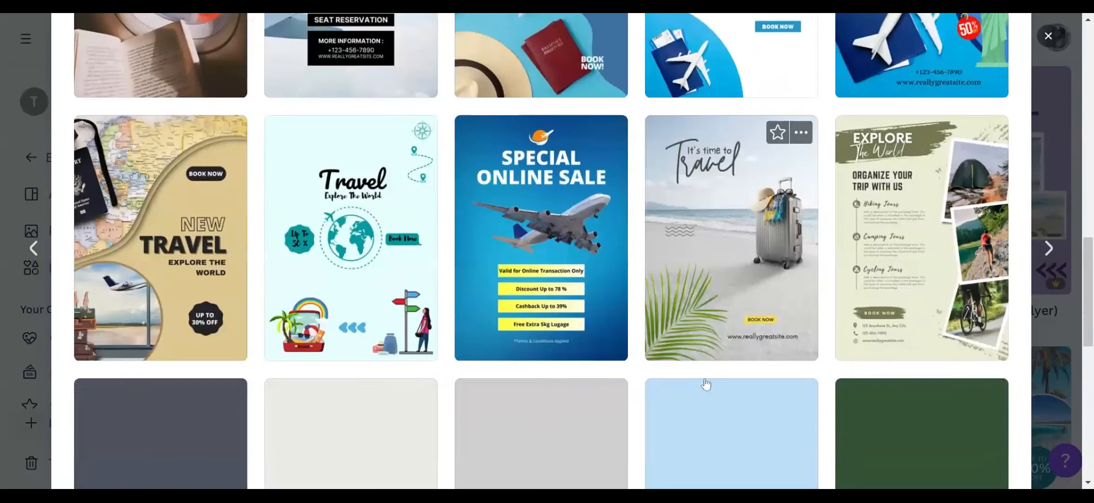
scroll(542, 318, down, 4)
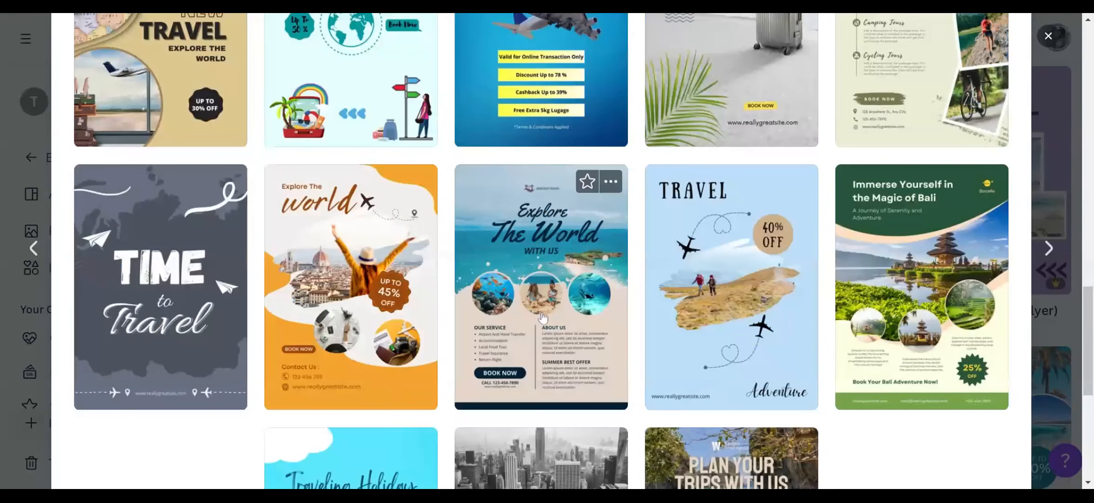
scroll(542, 317, up, 10)
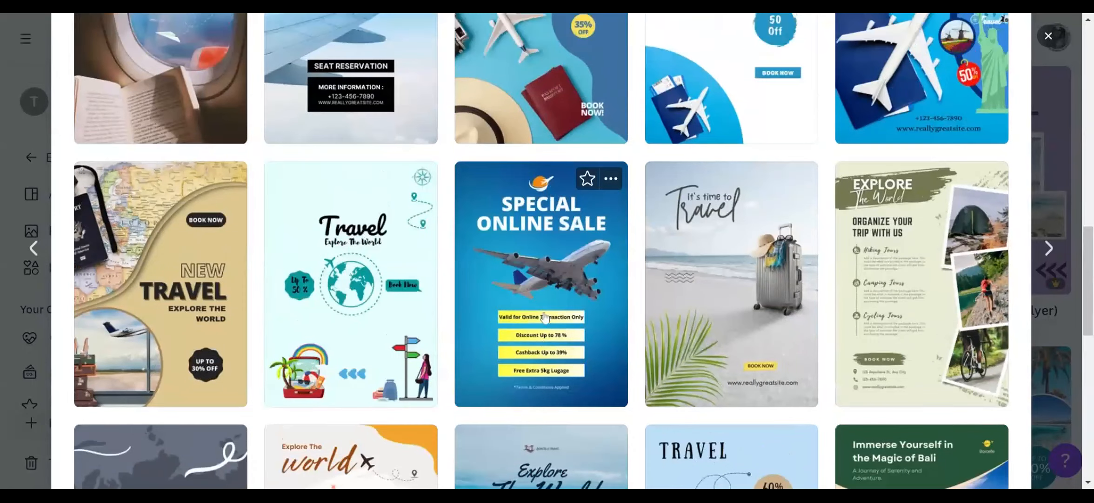
scroll(544, 318, up, 6)
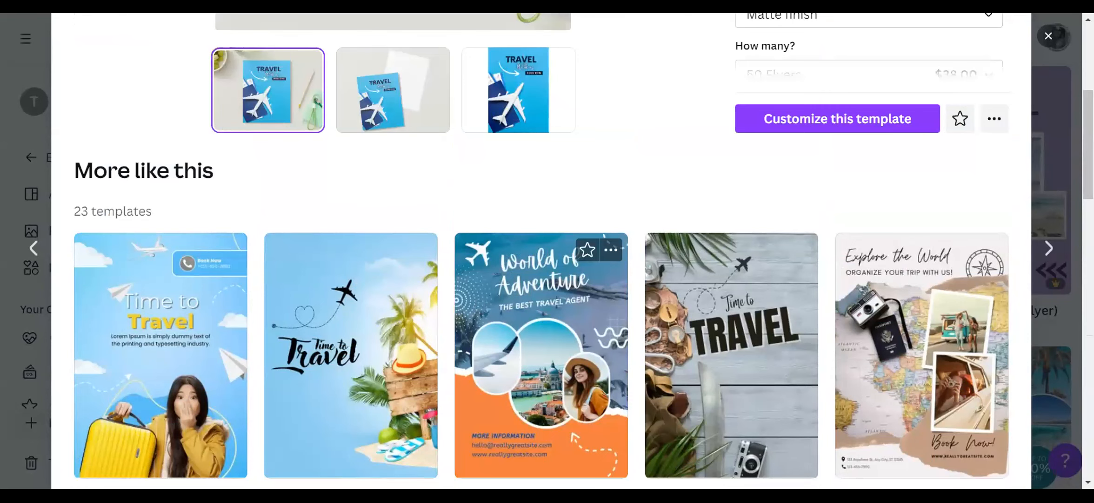
scroll(604, 202, down, 3)
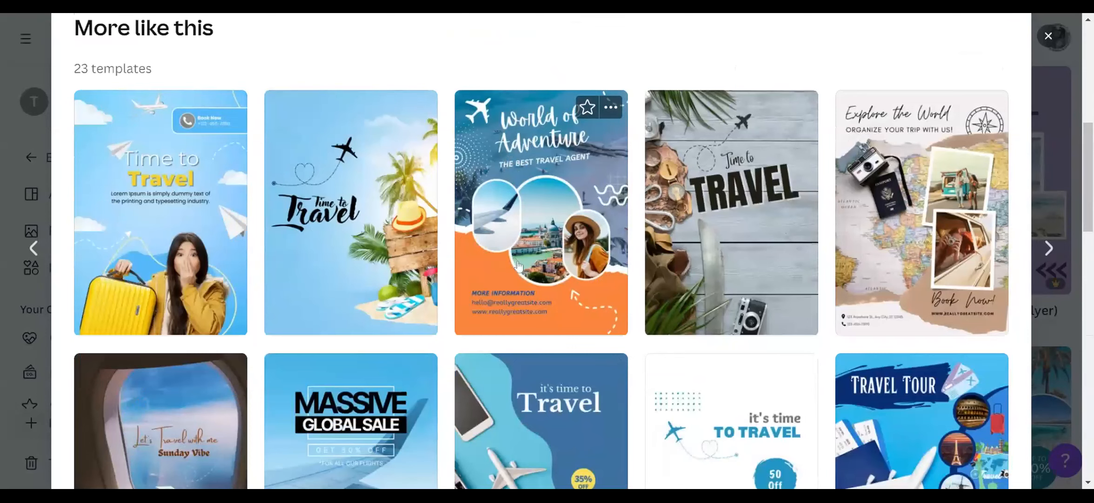
scroll(518, 265, up, 9)
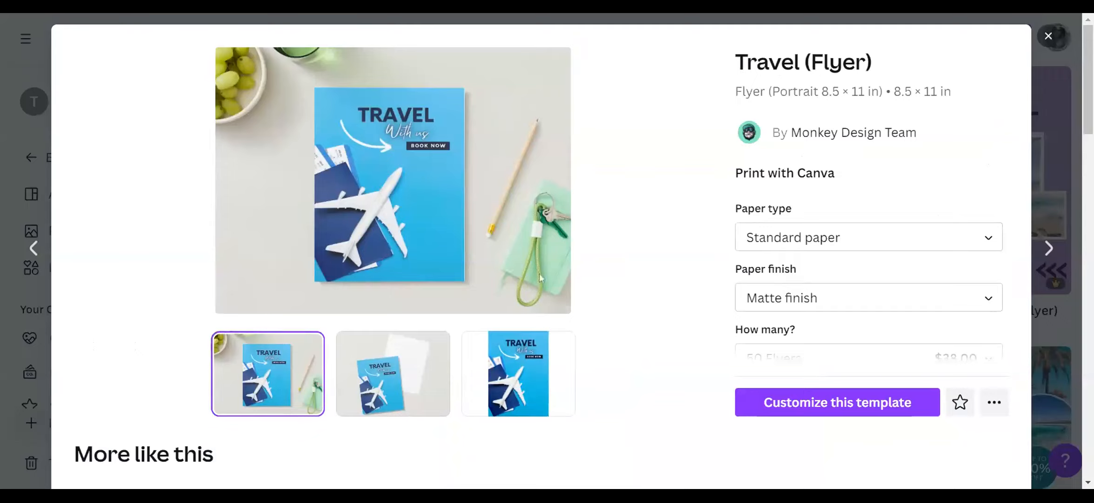
Start customizing the blue airplane Travel (Flyer) template, dismiss the flyer printing offer and enlarge the page view to 45%
click(817, 413)
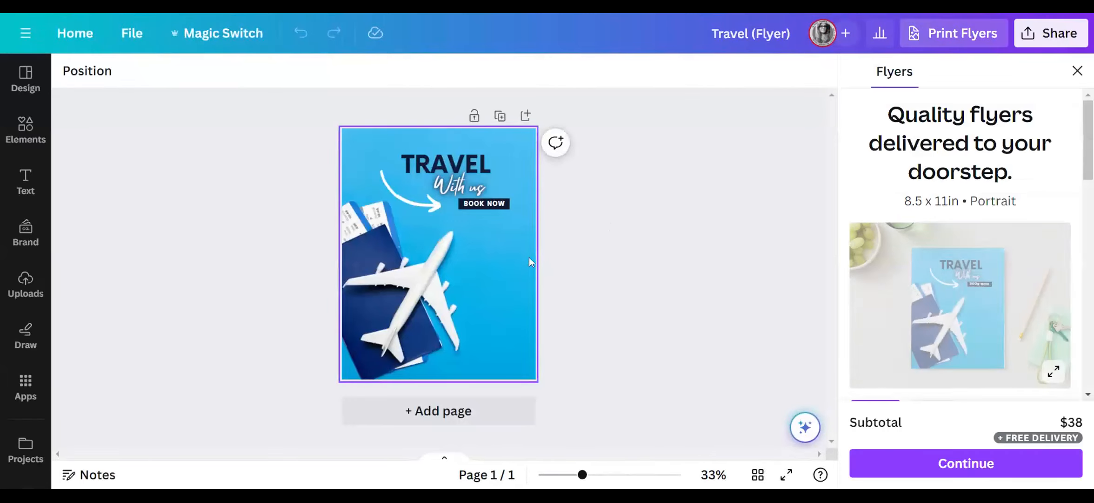
click(1077, 71)
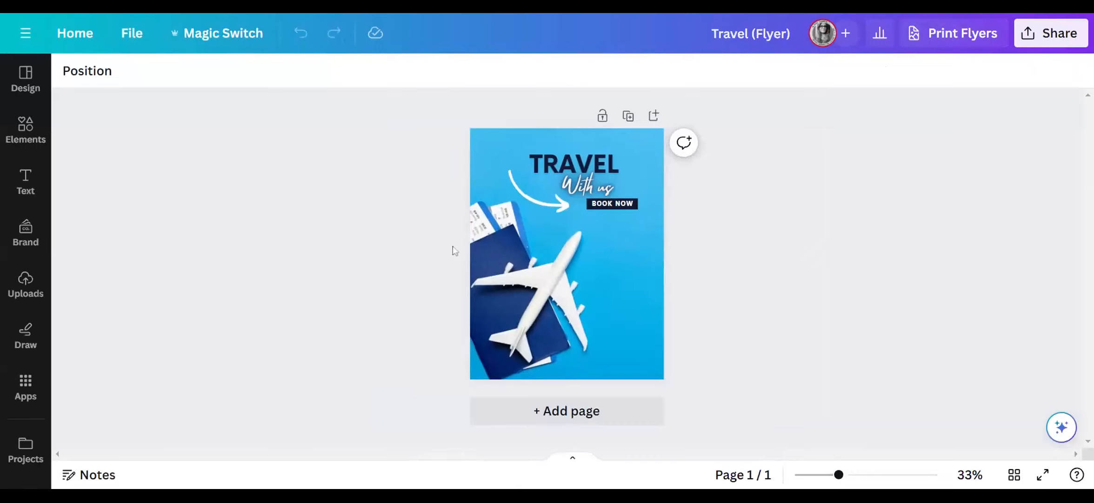
click(850, 475)
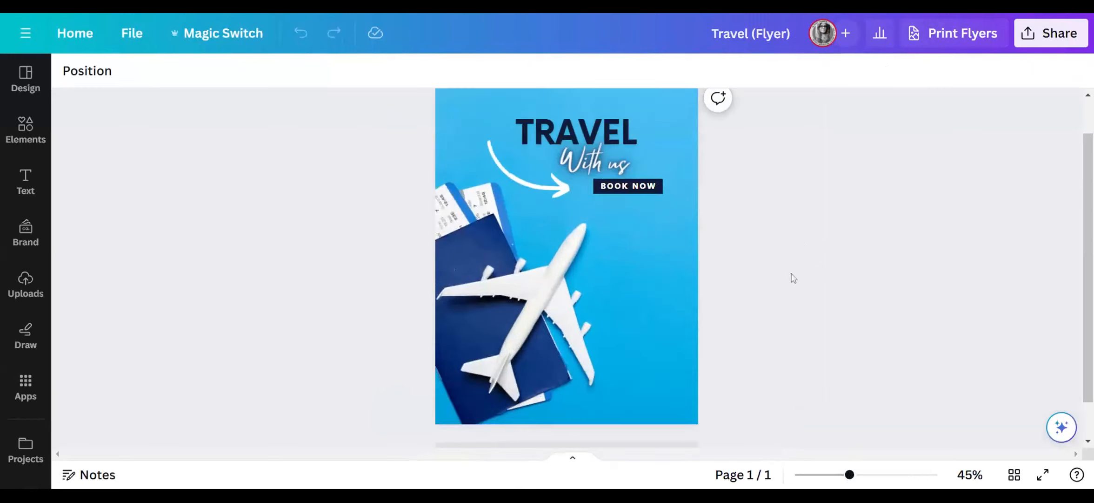
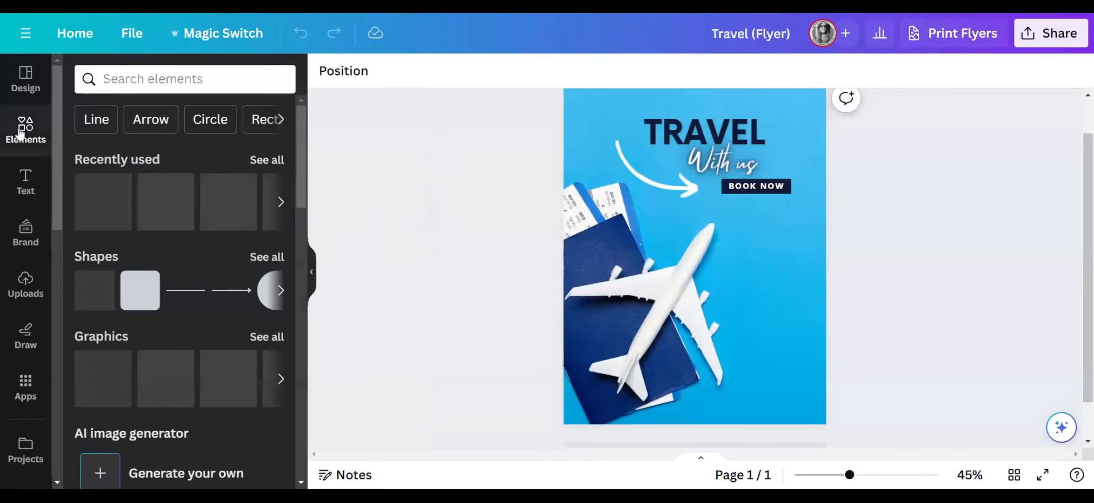
Search the design elements for "website icon" and show all matching graphics
click(153, 80)
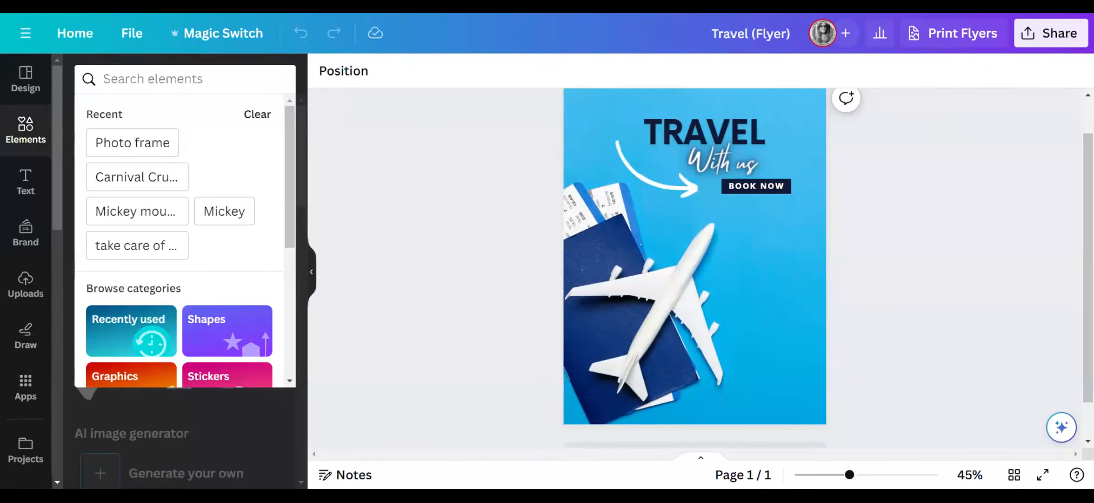
text(wesbite)
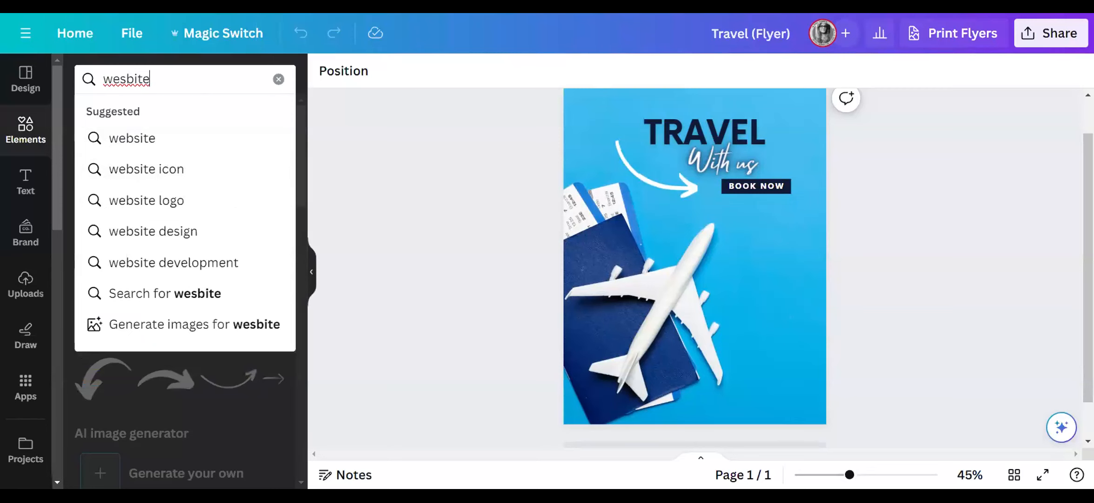
click(186, 169)
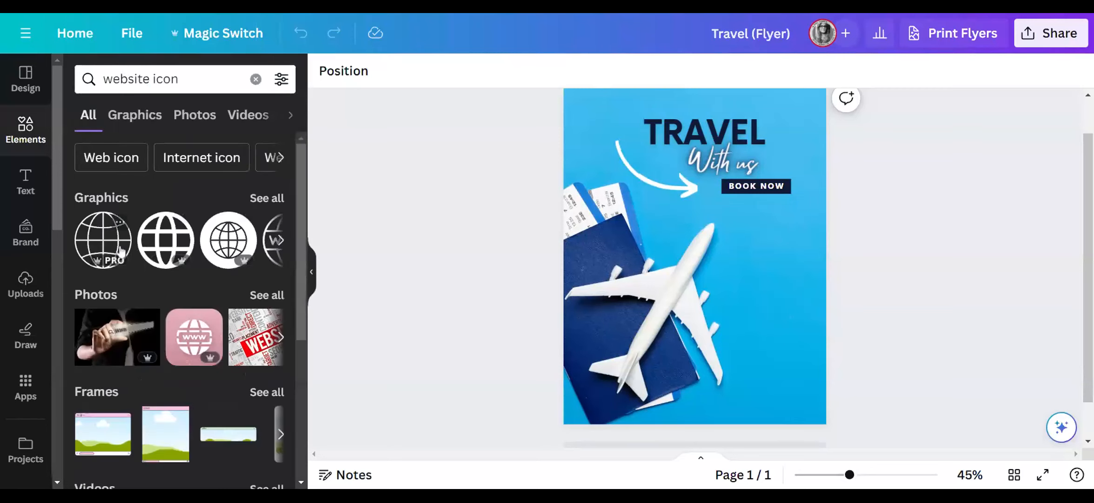
click(279, 242)
click(281, 241)
click(280, 242)
click(264, 200)
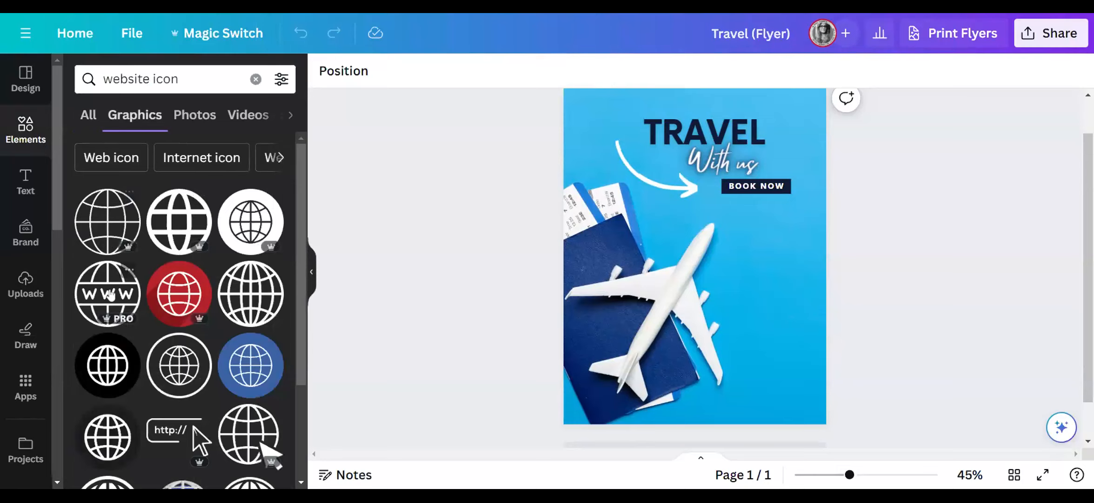
Search the design elements for "phone icon" and look through the suggested graphics
click(257, 79)
text(phone)
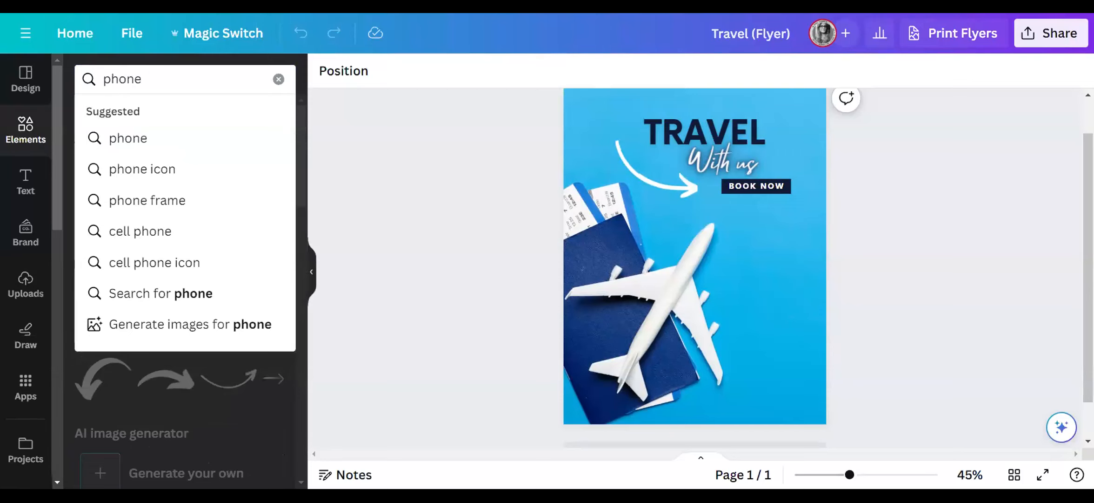
click(167, 181)
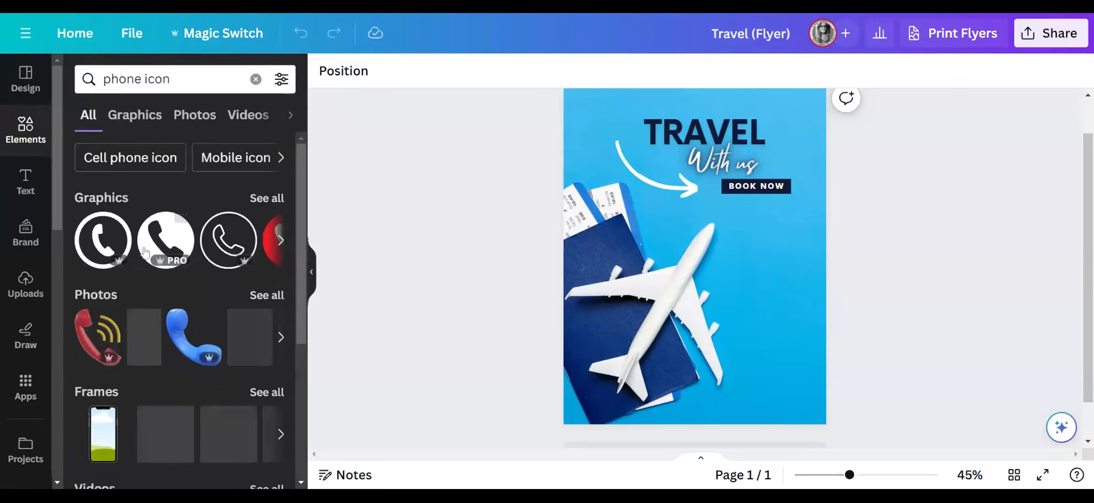
click(281, 240)
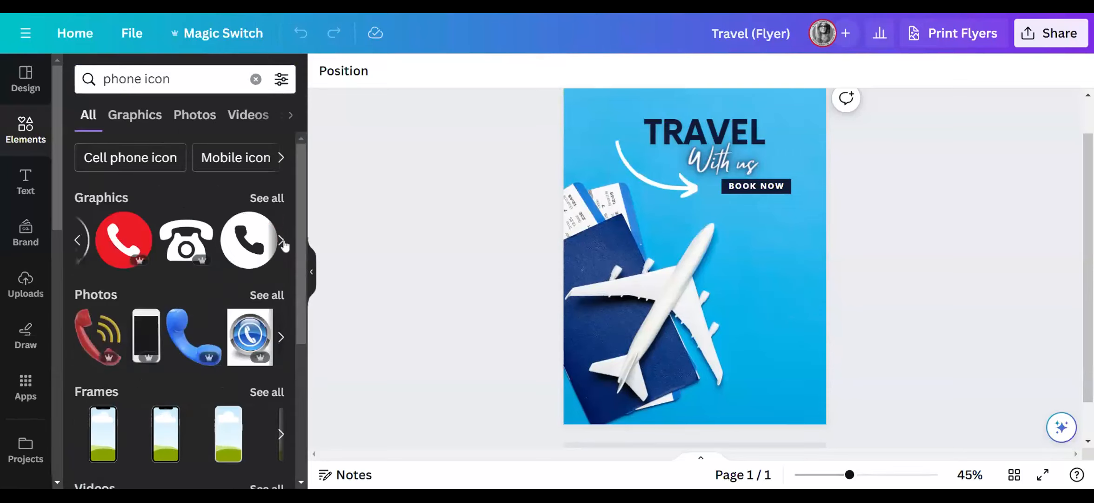
click(281, 240)
click(282, 241)
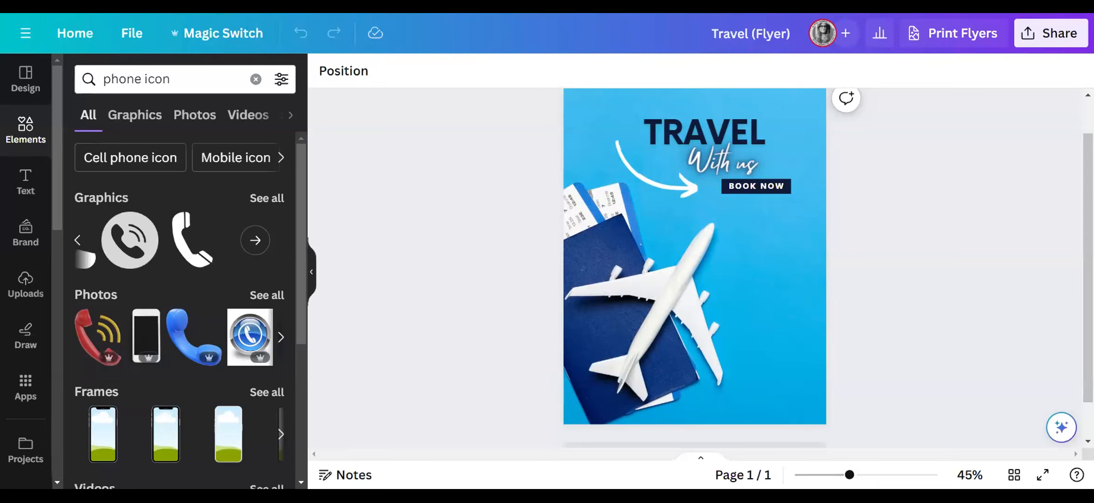
Search the design elements for "email icon" and show all matching graphics
click(255, 80)
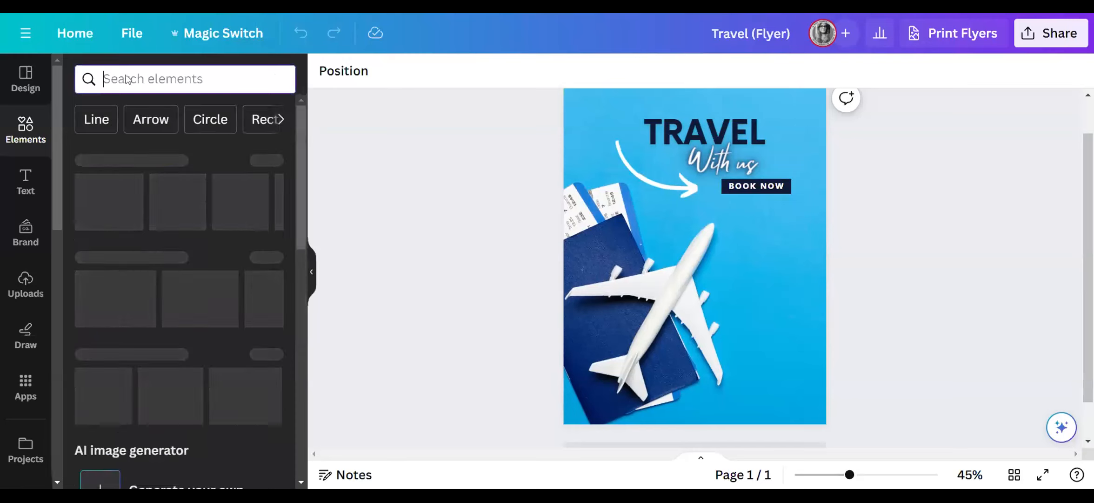
text(email iocon)
key(Return)
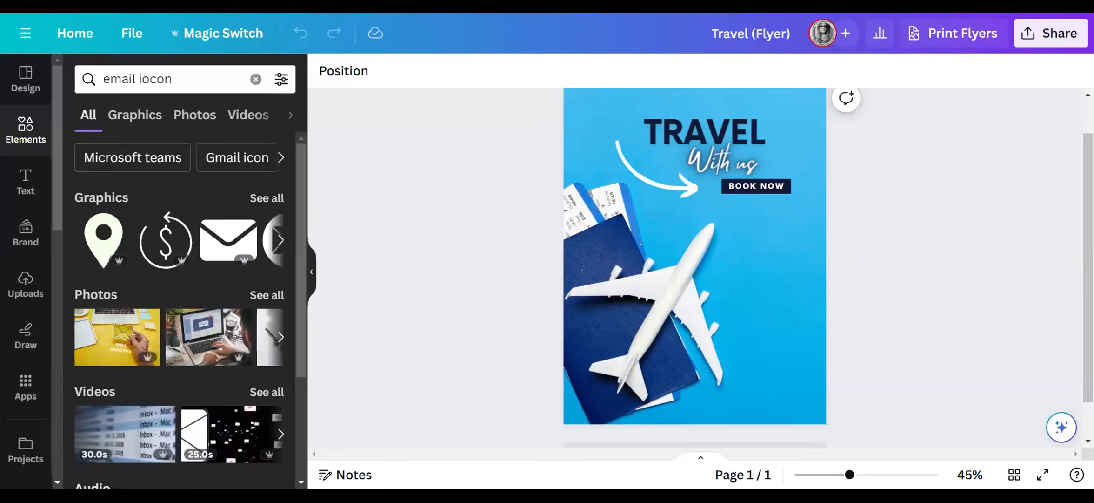
click(150, 79)
key(BackSpace)
key(Return)
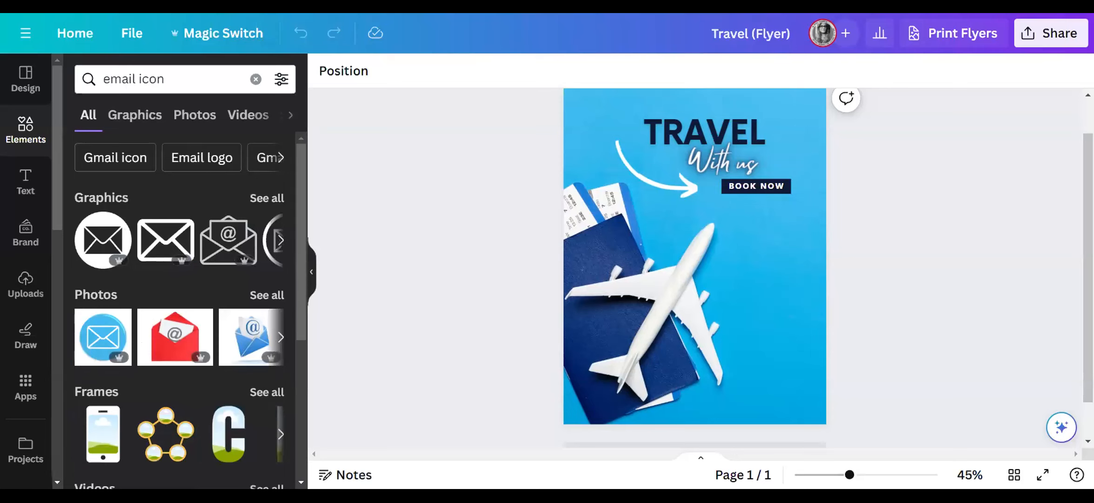
click(267, 198)
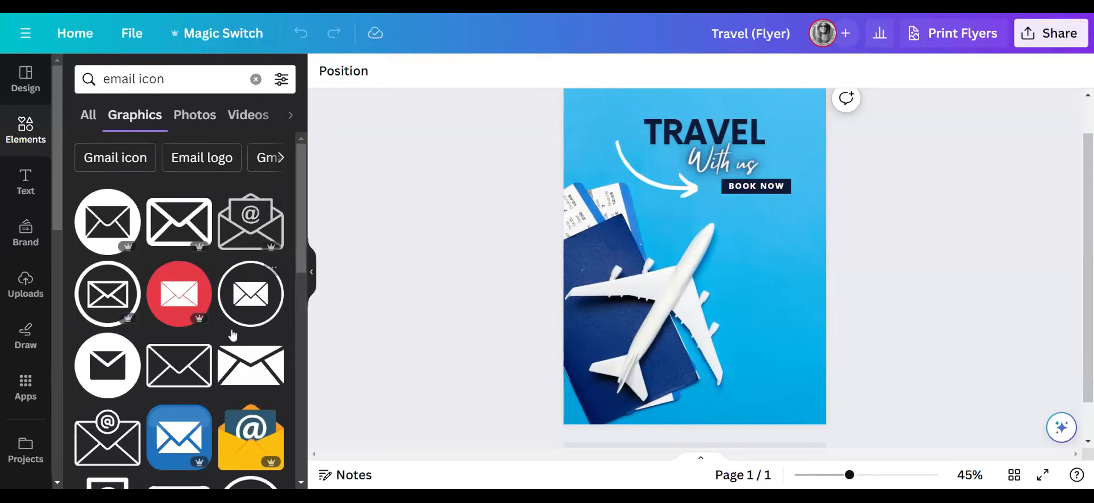
Try the outlined rectangular envelope icon at a small size in the blue area beside the plane and delete it
click(179, 365)
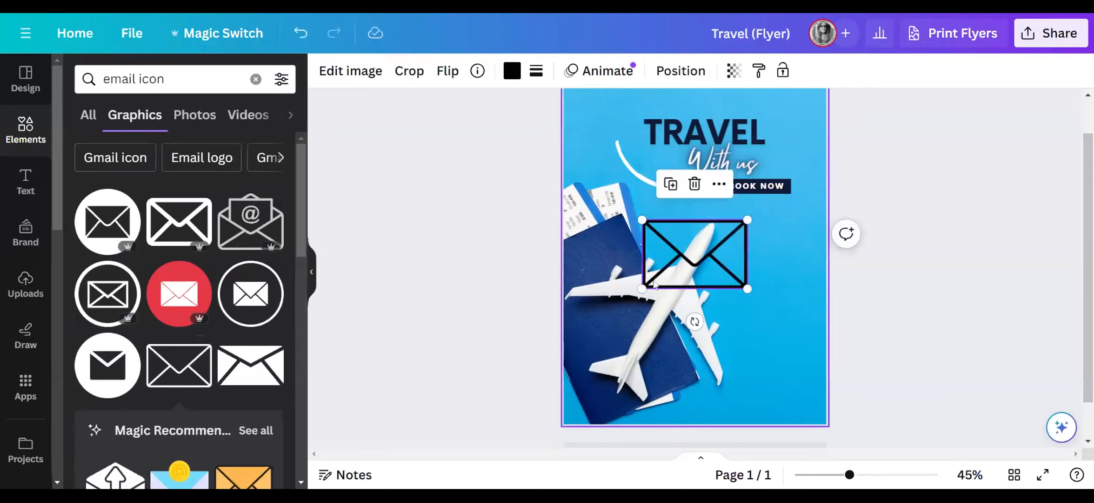
drag(746, 218, 668, 272)
drag(668, 320, 757, 353)
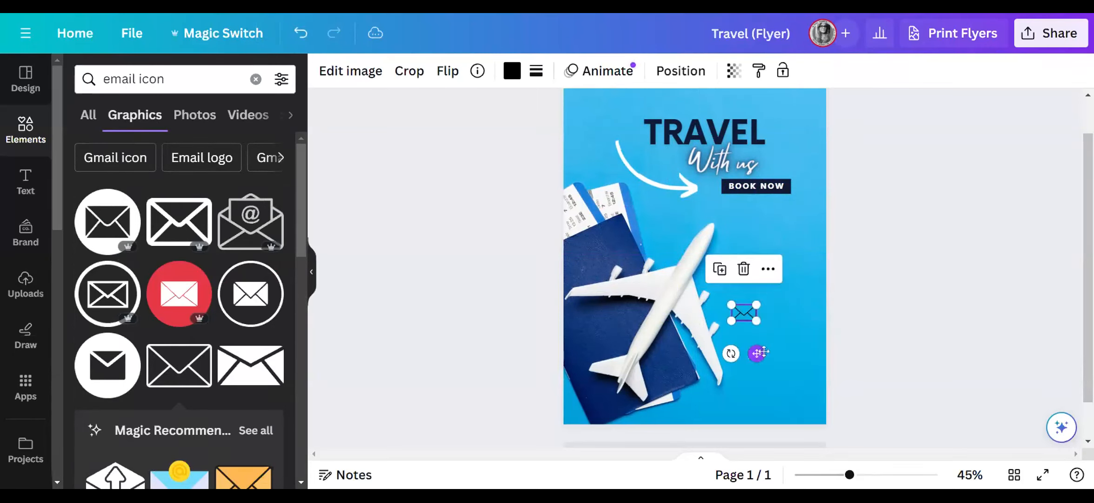
click(744, 268)
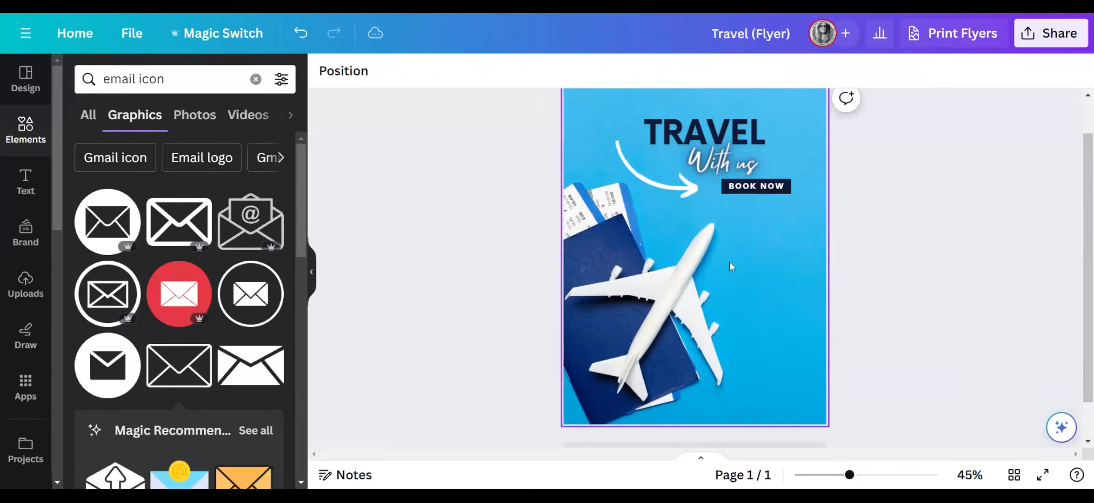
Search the design elements for "website icon" again and show all matching graphics
click(255, 79)
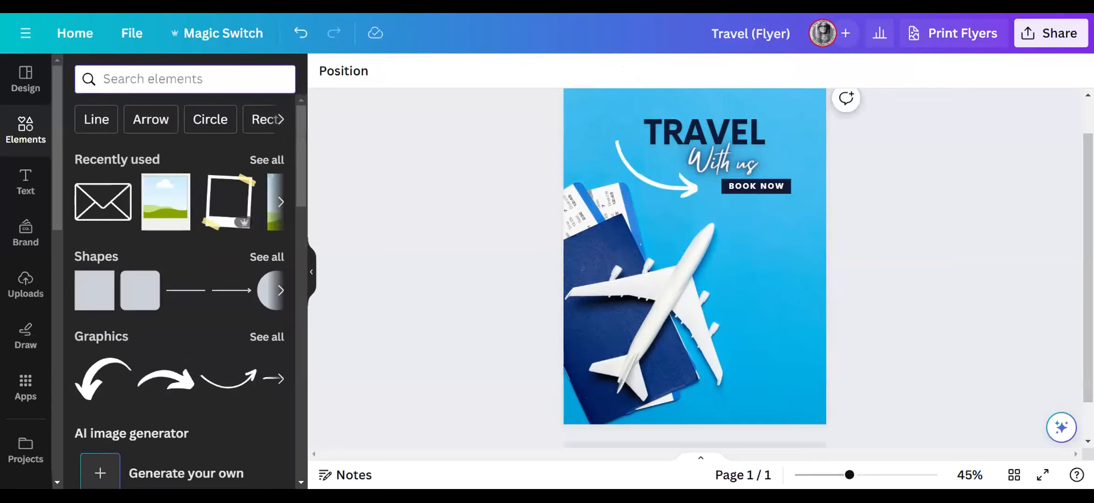
text(web)
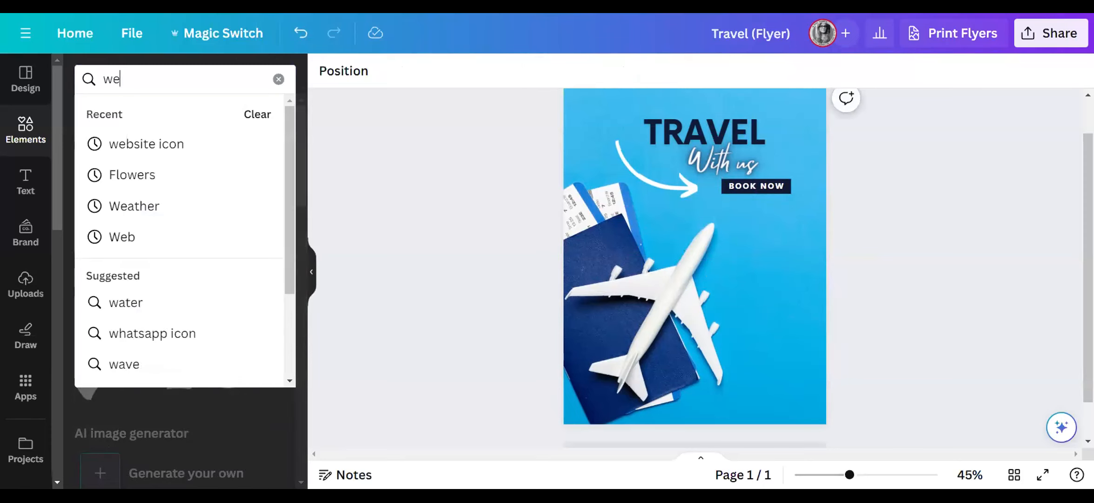
click(133, 147)
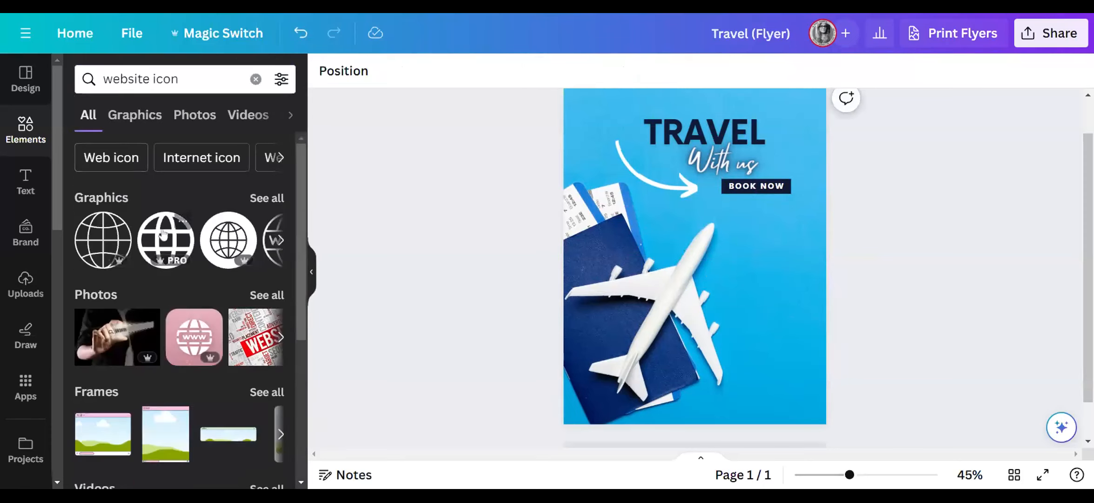
click(274, 198)
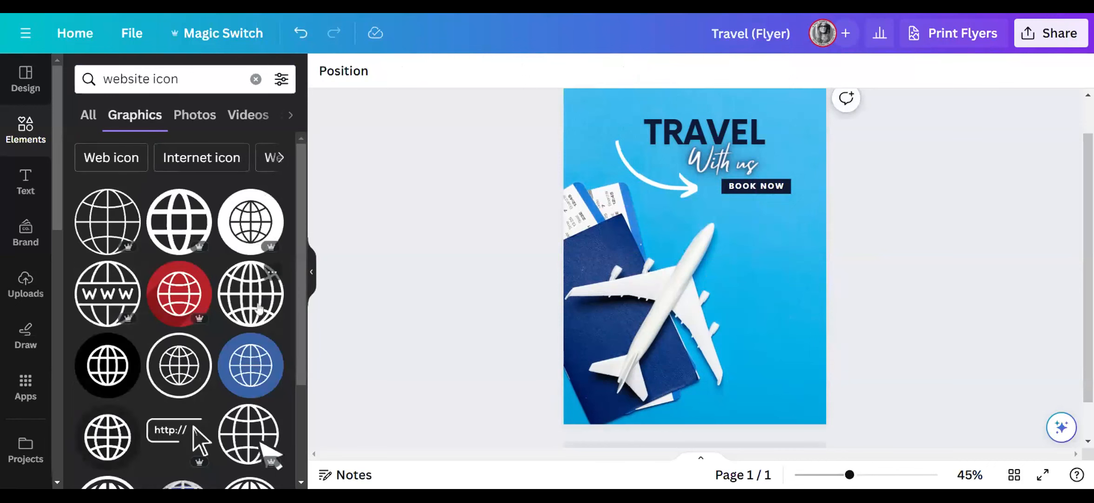
Add the free globe grid icon to the flyer, reduce it slightly and place it in the blue area below BOOK NOW
click(260, 307)
drag(746, 201, 729, 220)
drag(698, 251, 769, 242)
Browse the image effects available for the globe icon, including the Duotone, ColorMix, Trippy and Slice groups
click(361, 72)
scroll(241, 310, down, 2)
scroll(242, 311, down, 5)
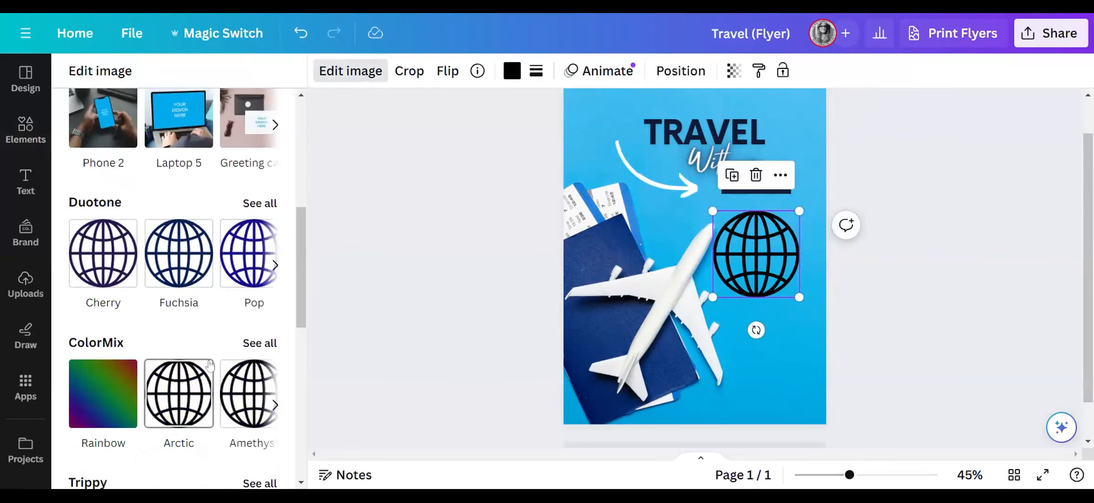
scroll(196, 359, down, 7)
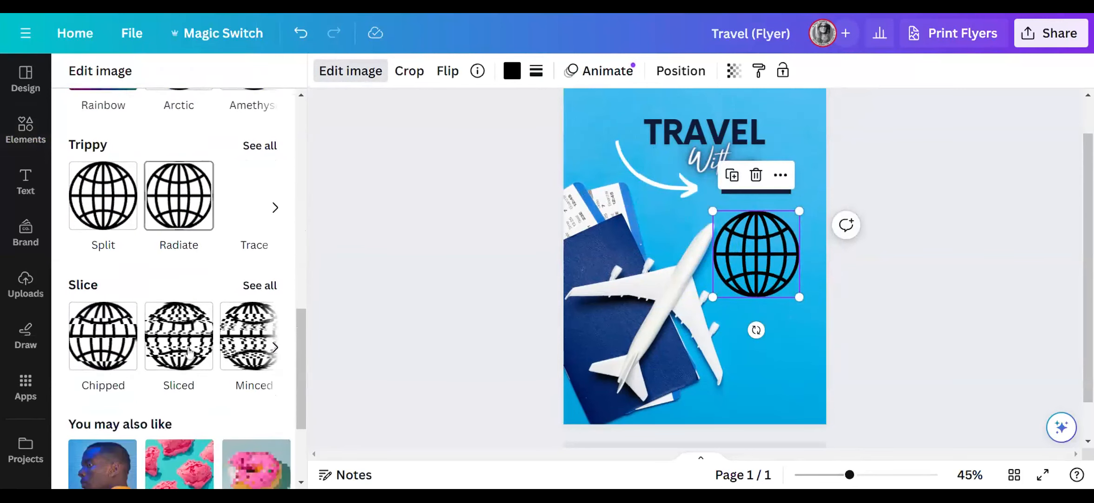
scroll(166, 354, down, 3)
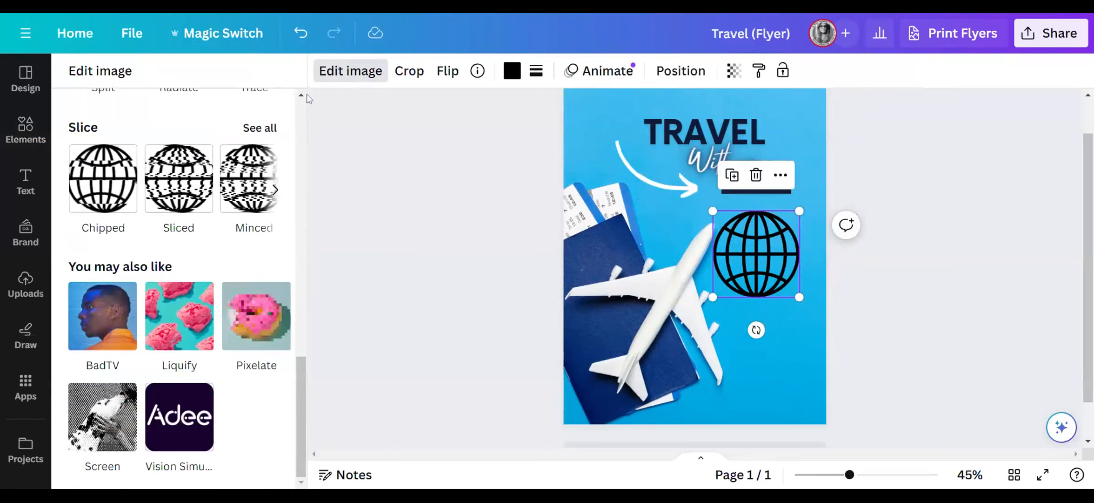
scroll(275, 196, up, 3)
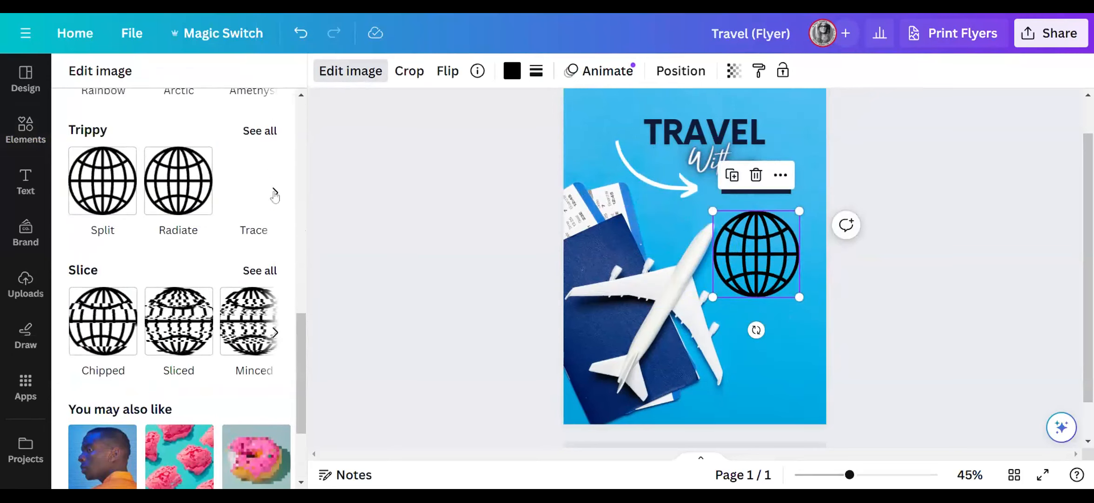
click(275, 193)
scroll(285, 187, up, 3)
click(275, 194)
click(179, 181)
scroll(275, 198, up, 3)
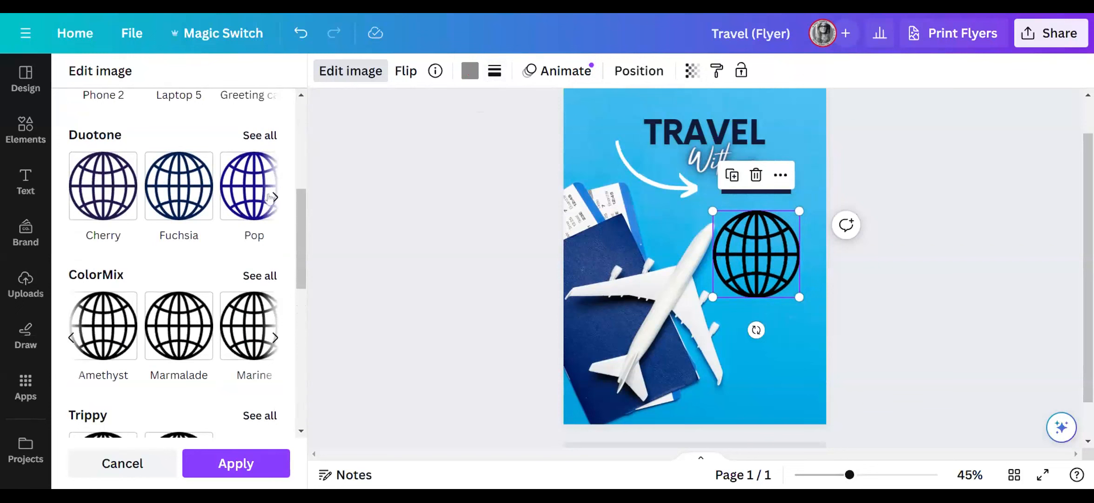
Show all Duotone effects for the globe icon and try Myrtle and Lavender on it
click(269, 138)
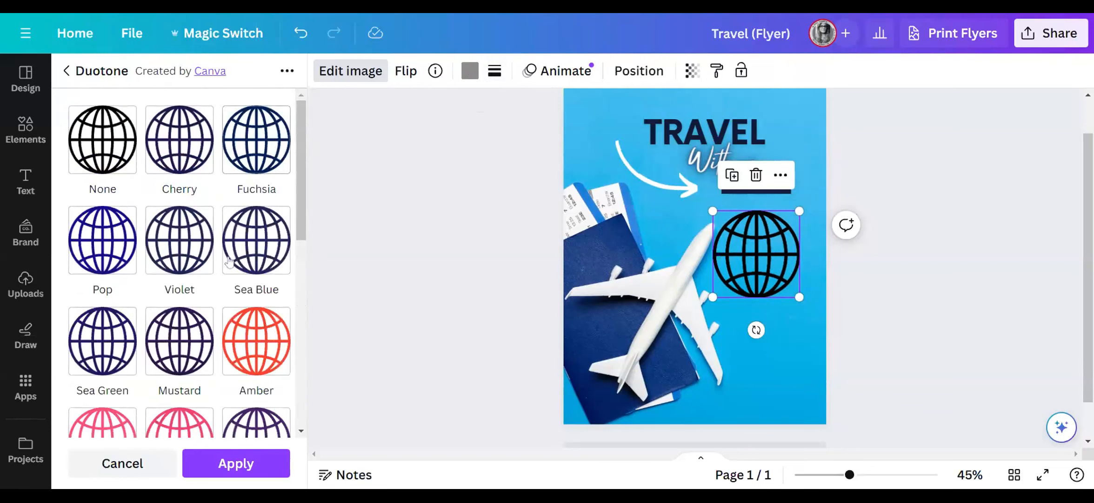
scroll(179, 338, down, 2)
scroll(179, 338, down, 2)
scroll(179, 279, up, 5)
scroll(187, 349, down, 3)
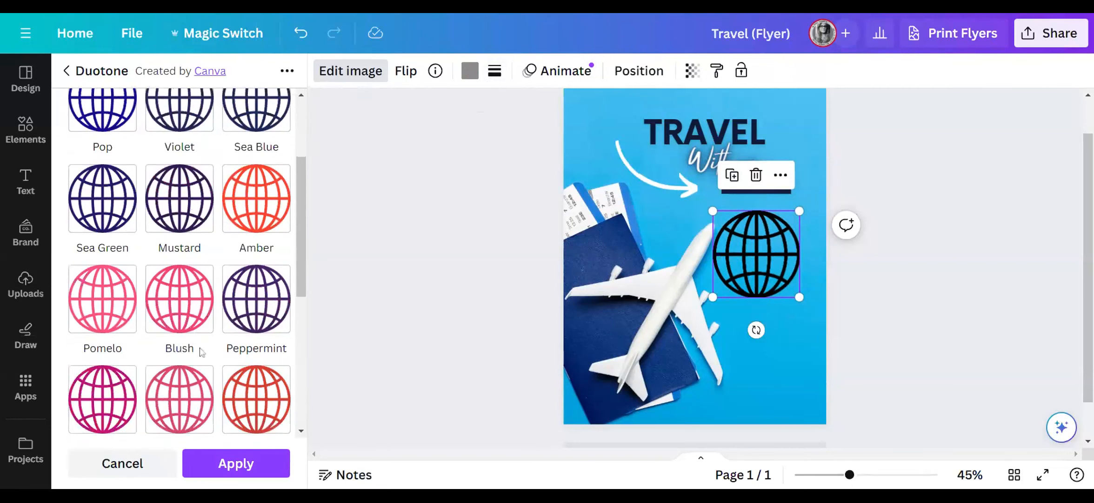
scroll(196, 321, down, 6)
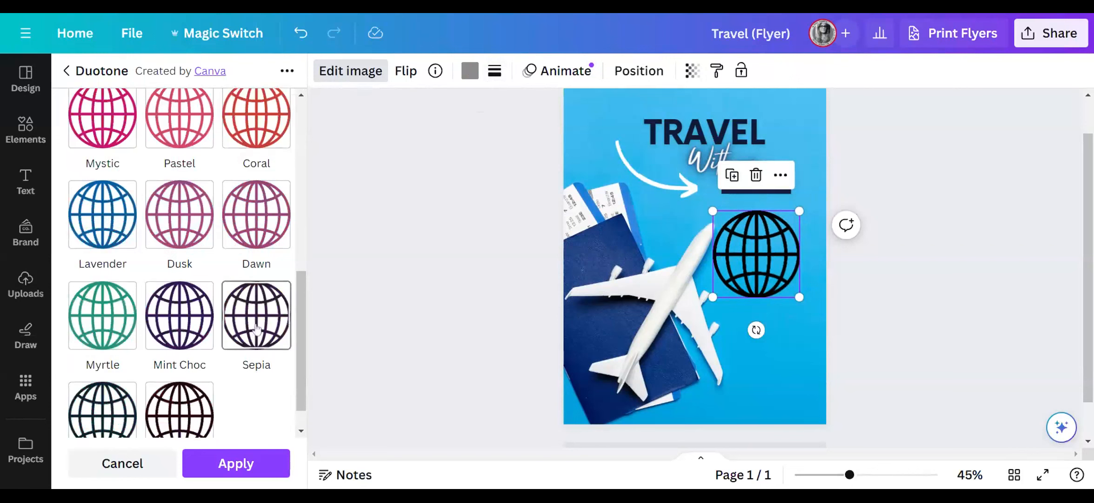
click(89, 319)
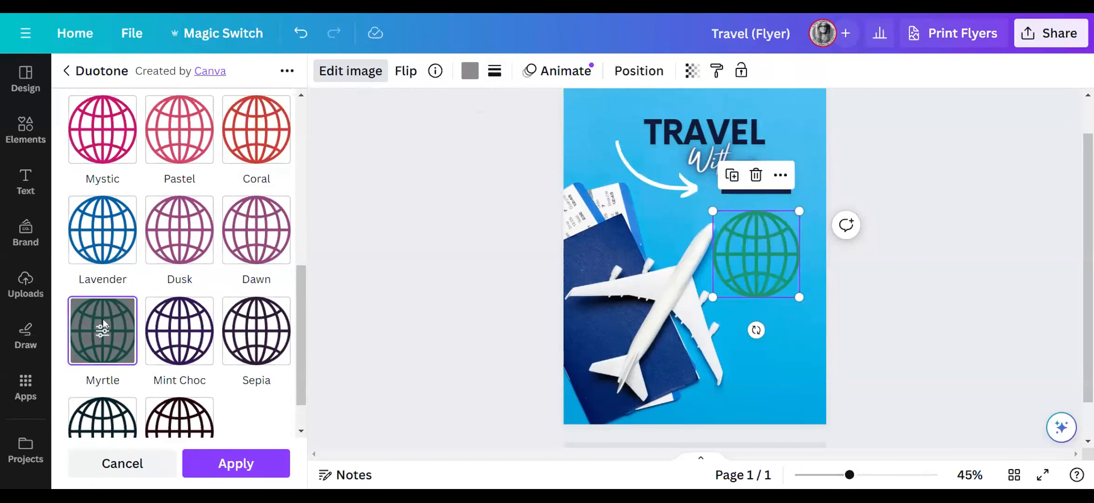
click(120, 221)
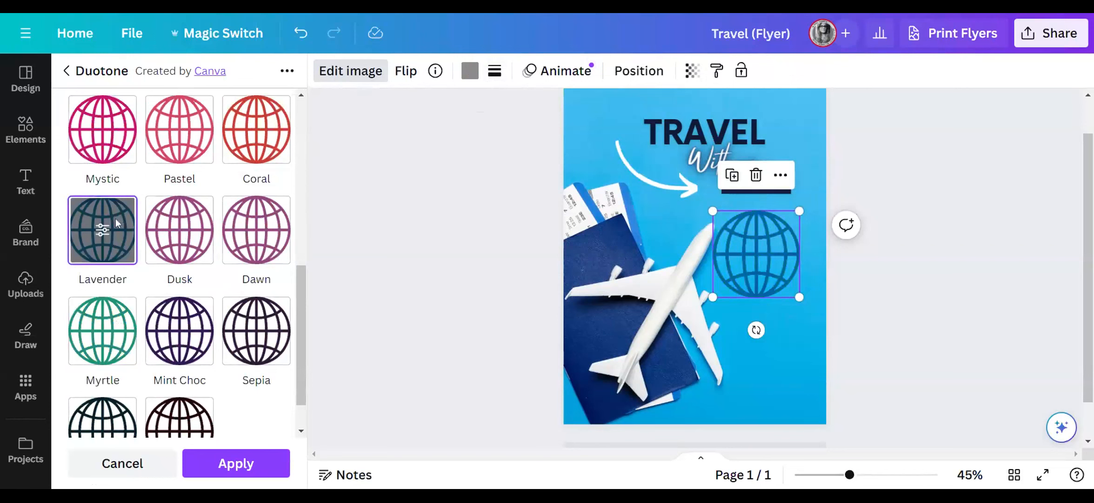
scroll(179, 228, up, 8)
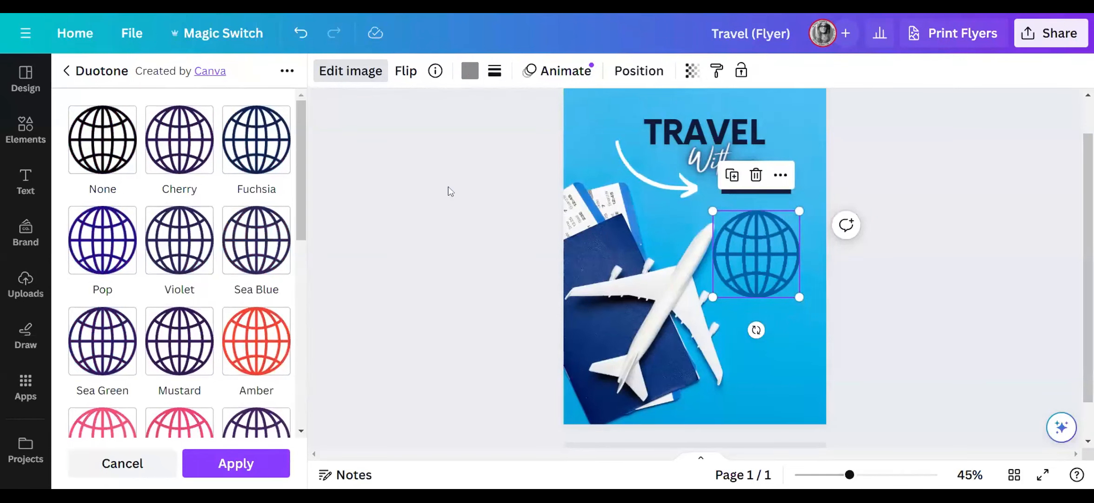
Shrink the globe icon and delete it from the flyer
drag(799, 211, 773, 247)
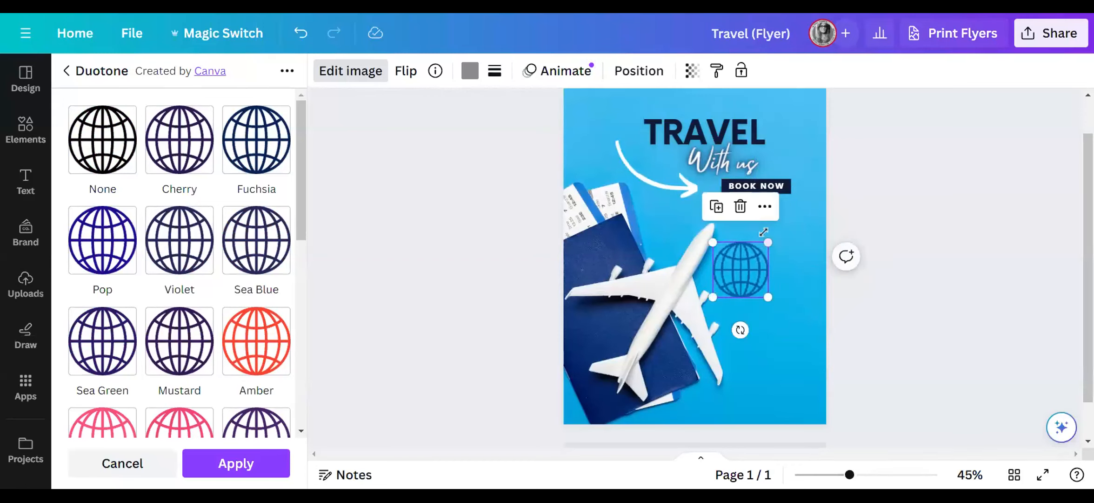
click(739, 207)
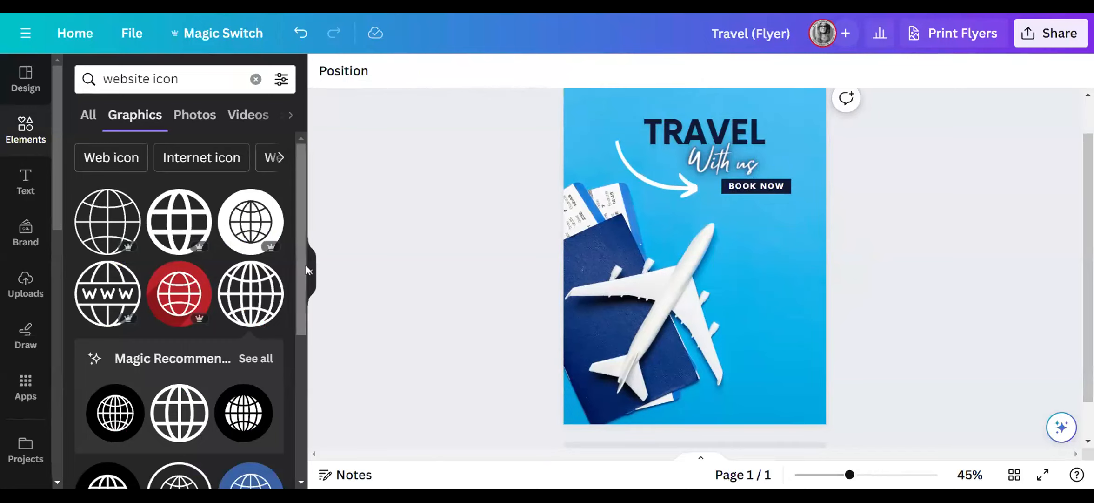
Upload the Universal globe photo to the image library
click(29, 288)
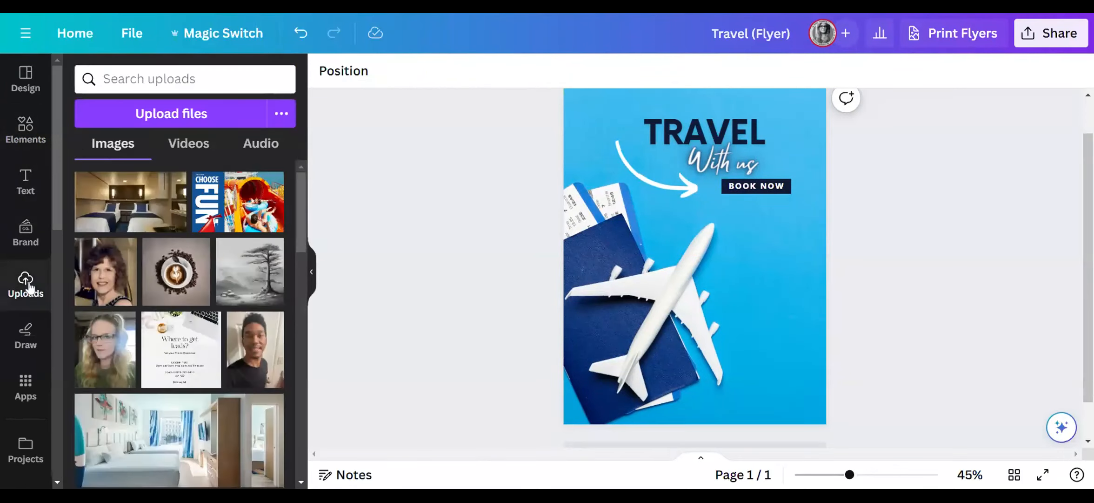
click(179, 118)
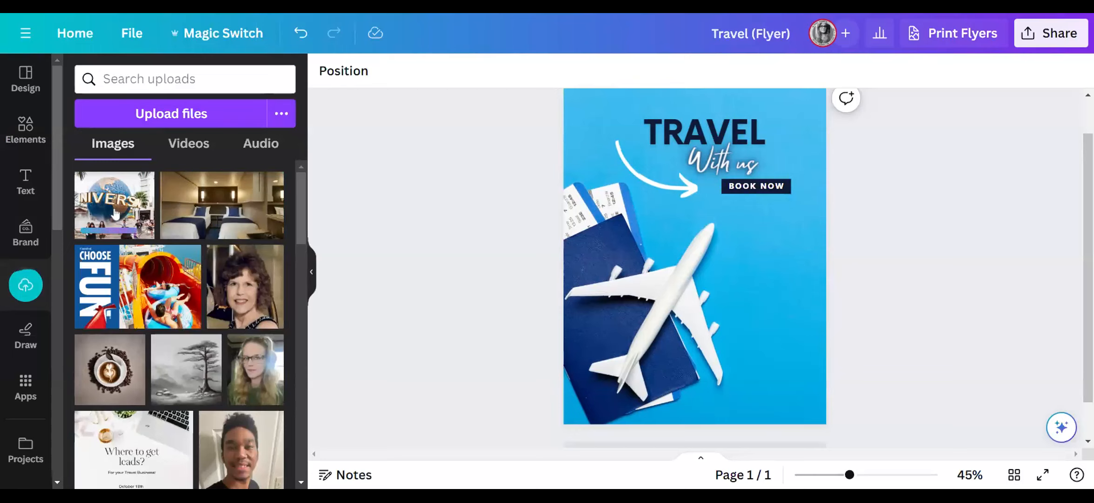
Try the uploaded Universal globe photo as a separate picture over the lower part of the flyer and delete it
drag(118, 212, 690, 334)
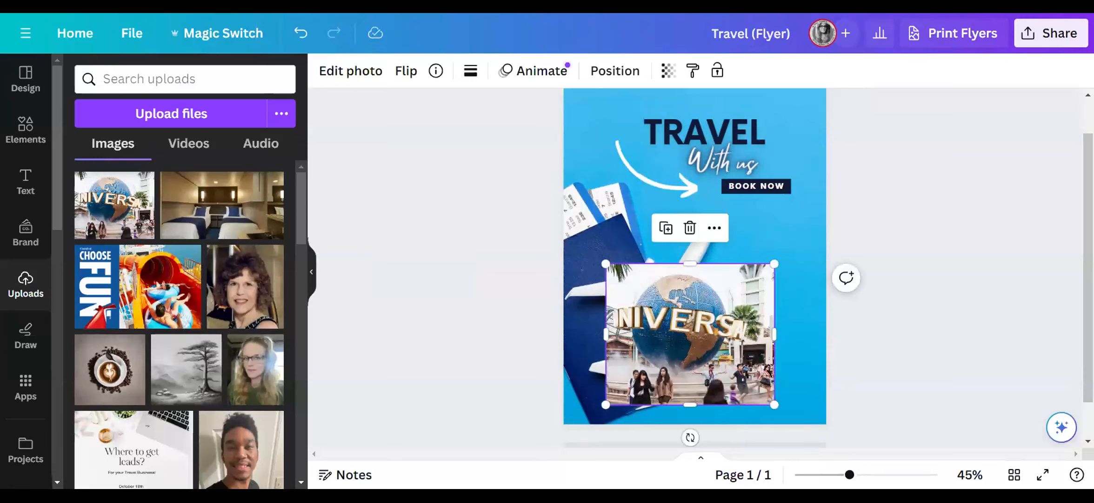
click(690, 227)
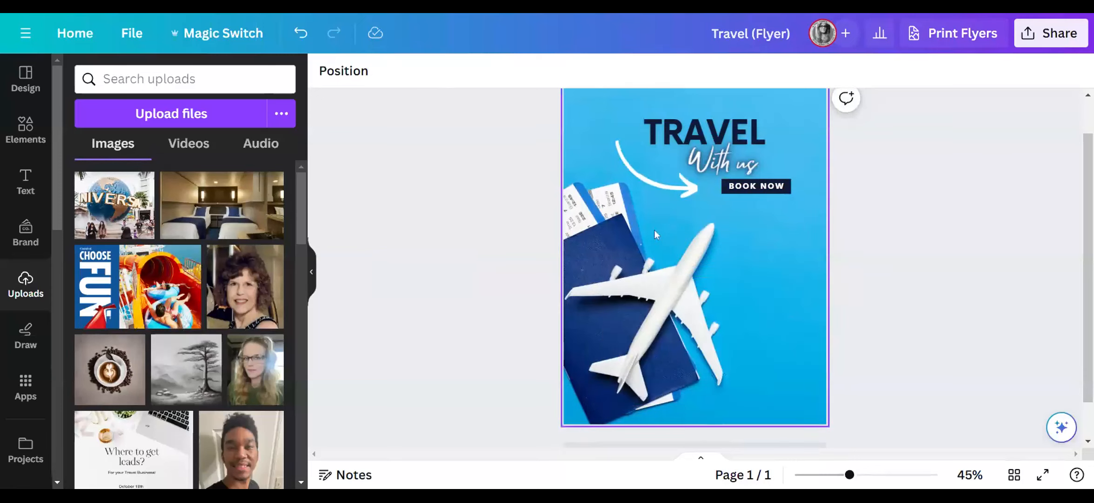
click(121, 211)
drag(710, 272, 711, 359)
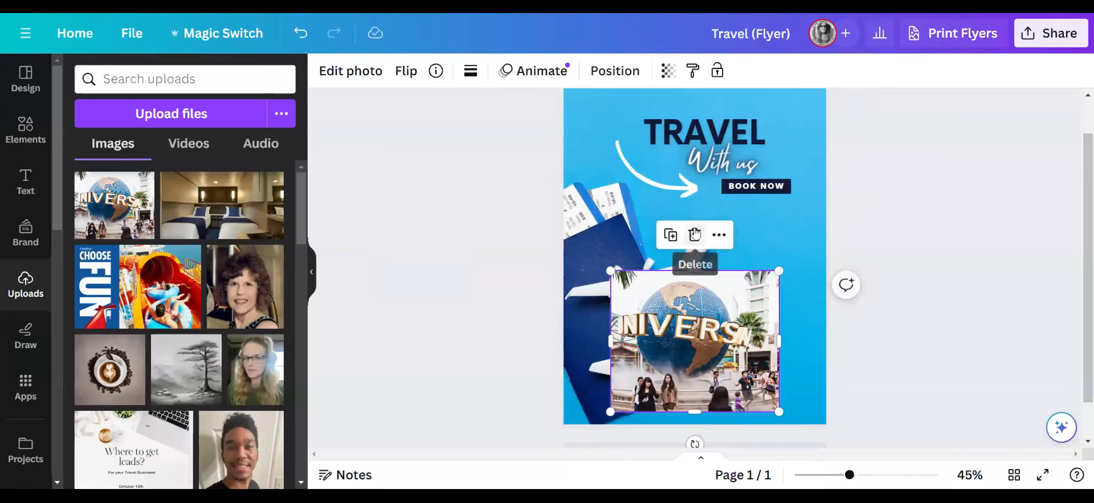
click(695, 234)
Fill the flyer's background with the uploaded Universal globe photo, replacing the airplane picture
scroll(491, 271, up, 2)
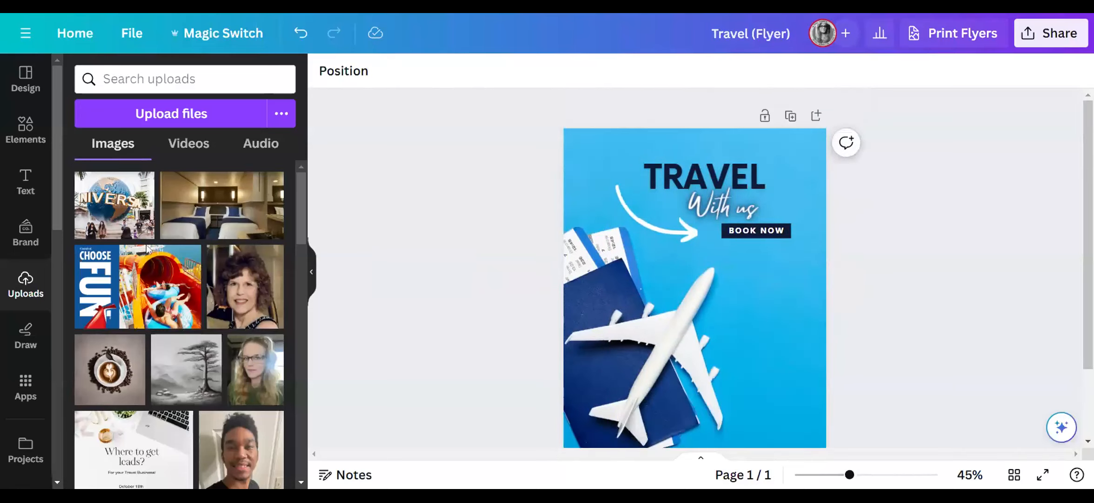
drag(120, 215, 689, 288)
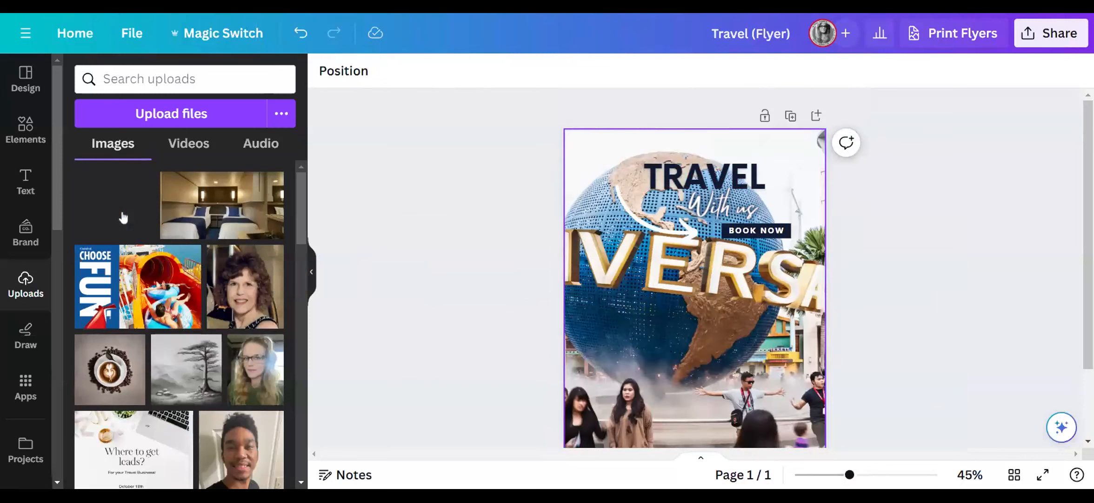
Undo the background replacement with the Universal globe photo to bring back the airplane picture
scroll(481, 282, down, 3)
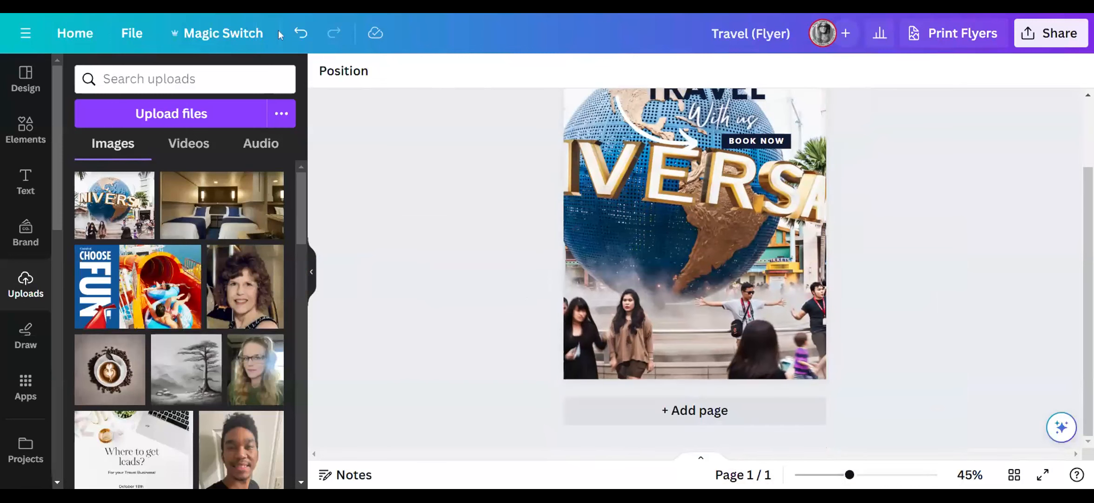
click(301, 33)
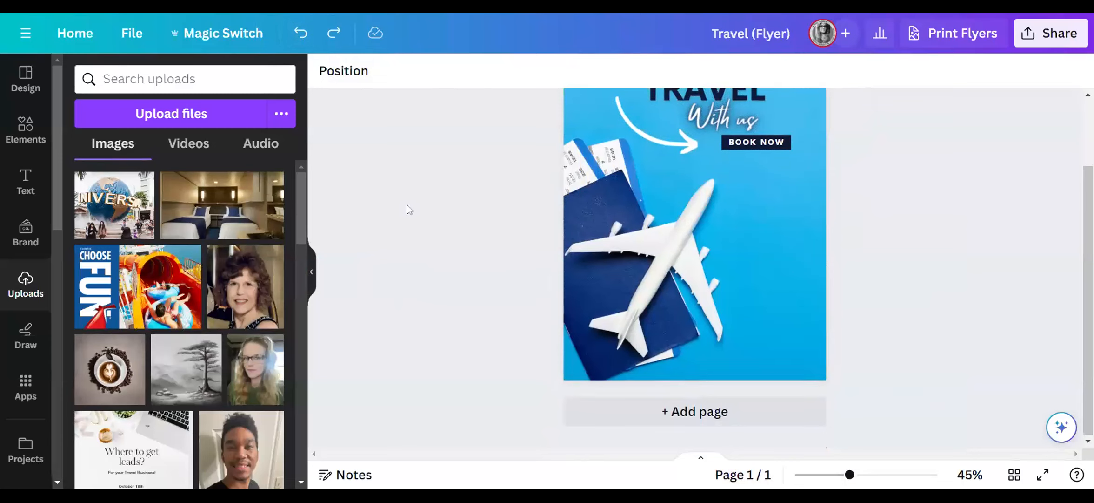
scroll(409, 209, up, 2)
scroll(407, 209, down, 1)
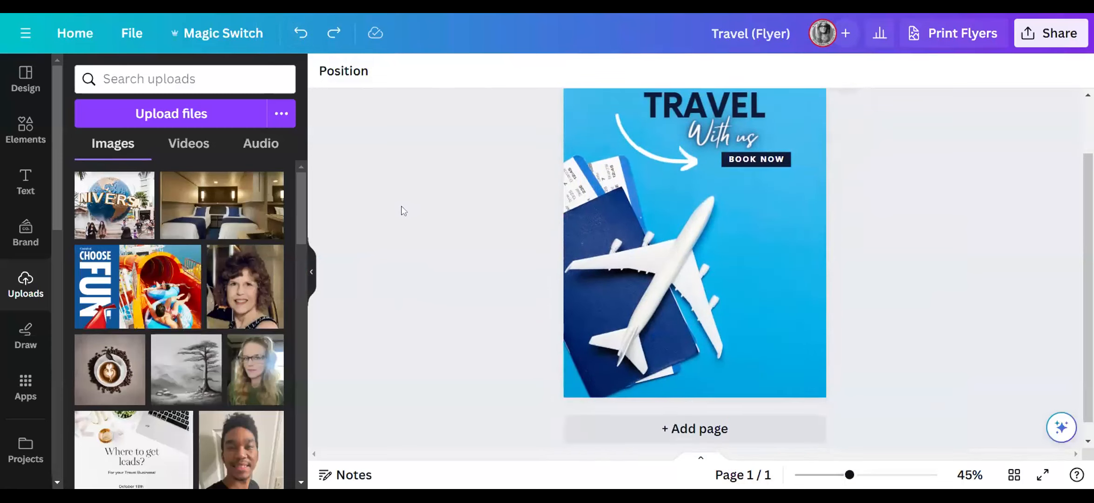
Place the uploaded portrait of the long-haired woman with glasses over the lower part of the flyer
click(268, 378)
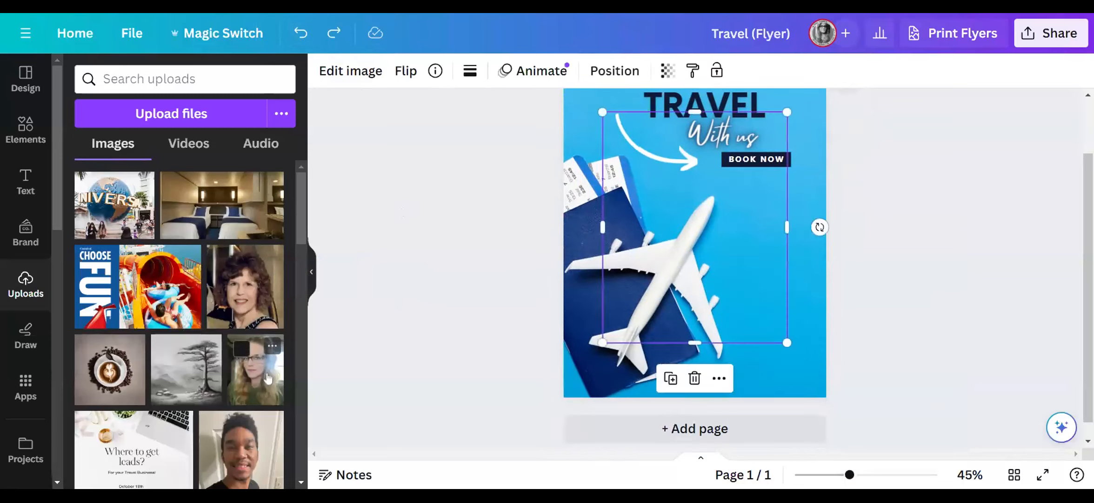
drag(710, 242, 711, 294)
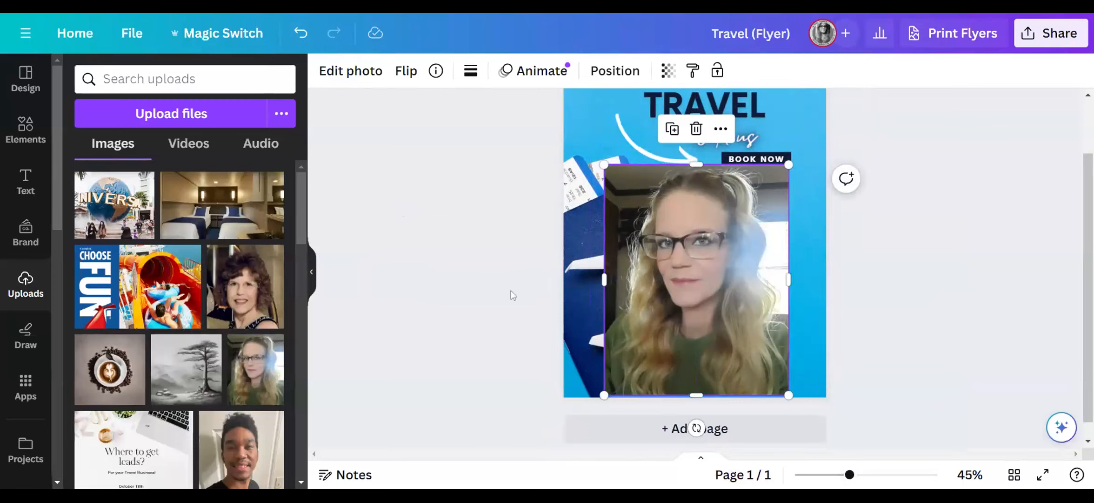
click(311, 273)
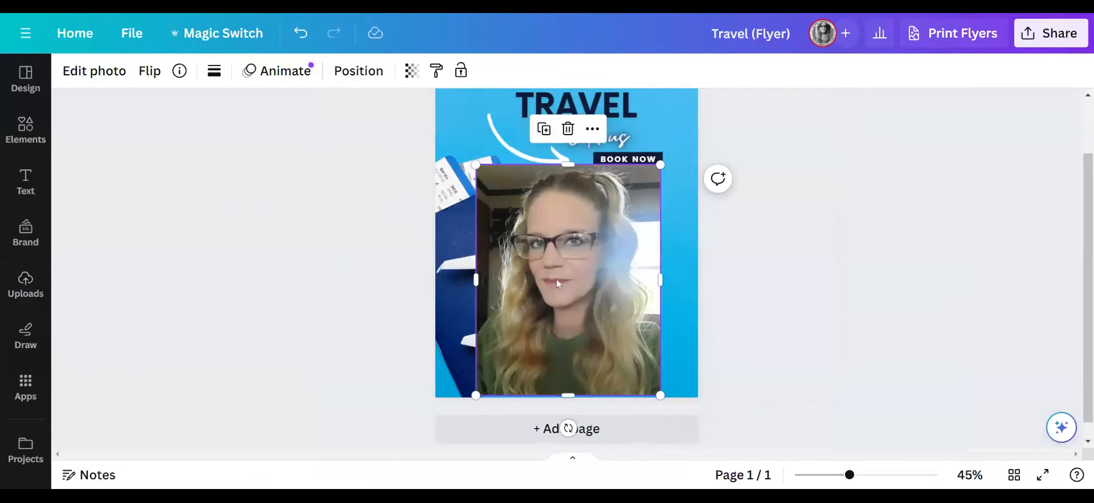
Remove the background from the long-haired woman's portrait and shrink it into the flyer's lower-right corner
click(118, 78)
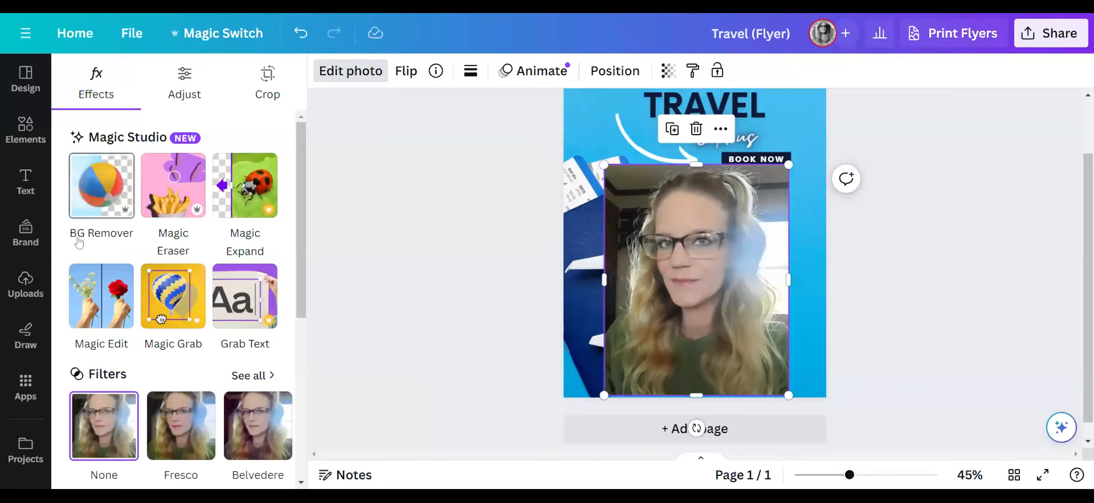
click(111, 196)
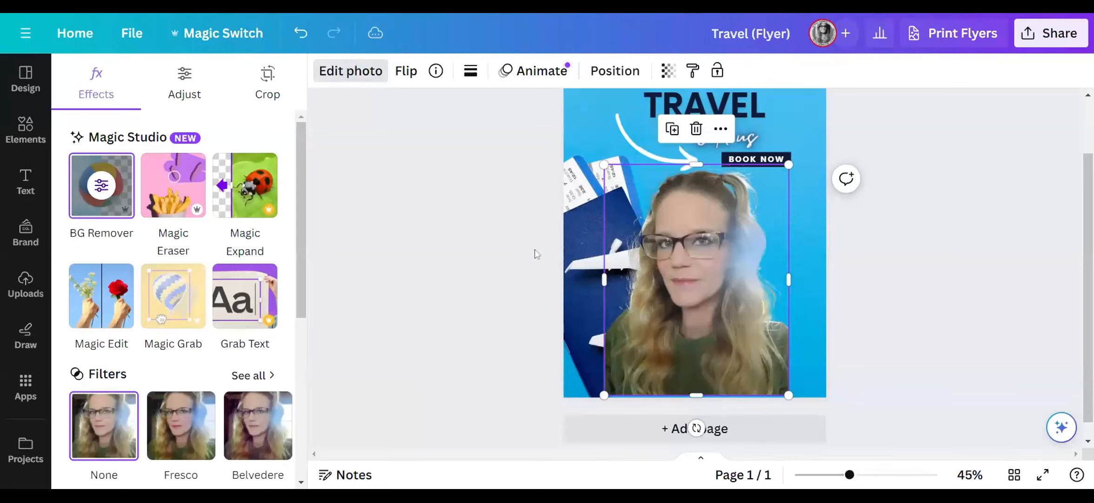
mouse_move(604, 165)
mouse_down()
mouse_move(728, 298)
mouse_move(792, 307)
mouse_up()
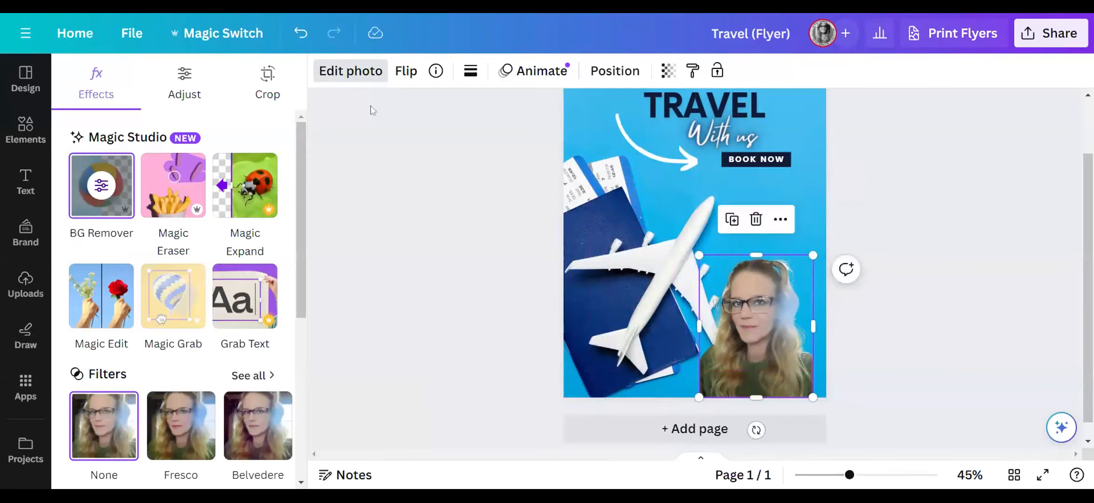
Erase the upper side of the woman's hair with Magic Eraser at brush size 20, and delete the portrait from the flyer
click(186, 210)
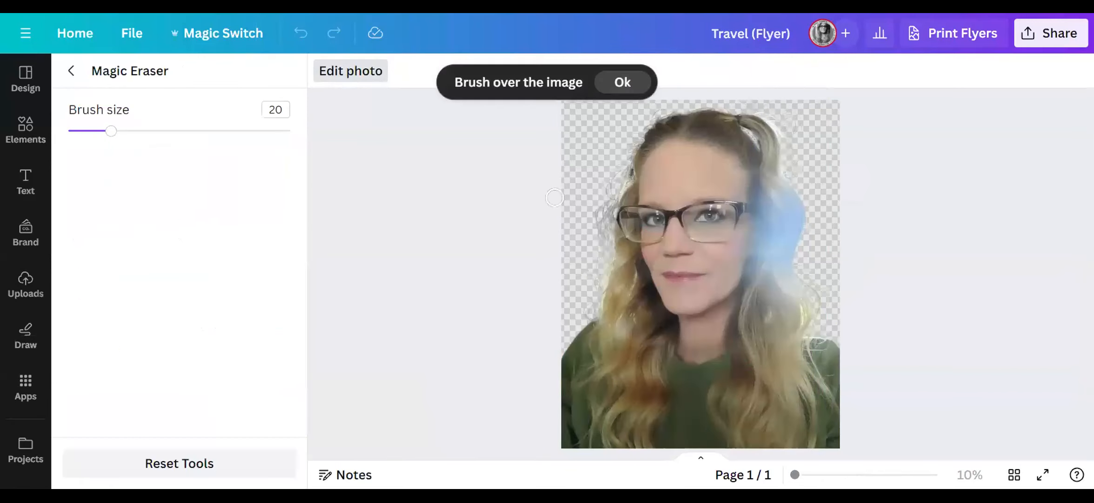
mouse_move(736, 112)
mouse_down()
mouse_move(765, 139)
mouse_move(757, 119)
mouse_move(771, 156)
mouse_move(767, 140)
mouse_up()
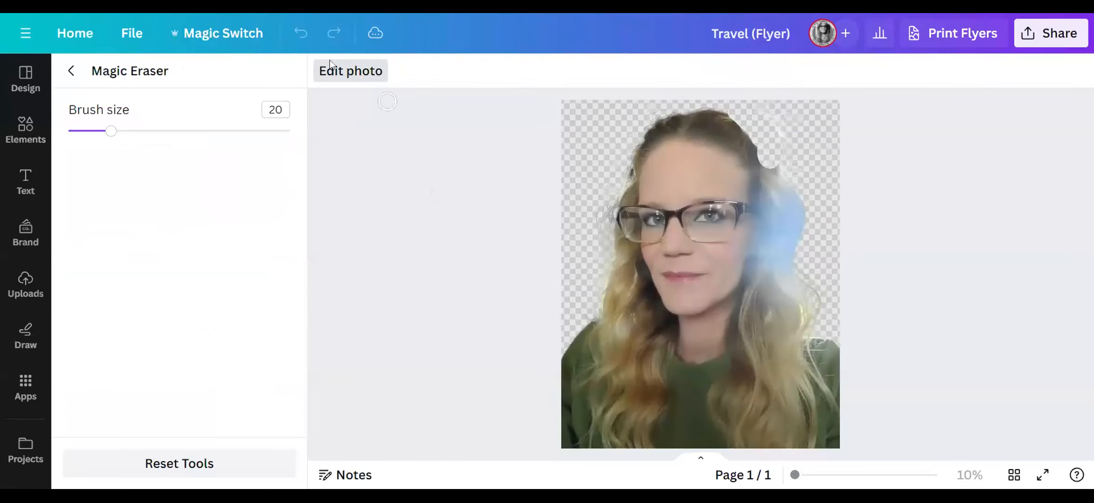
click(70, 72)
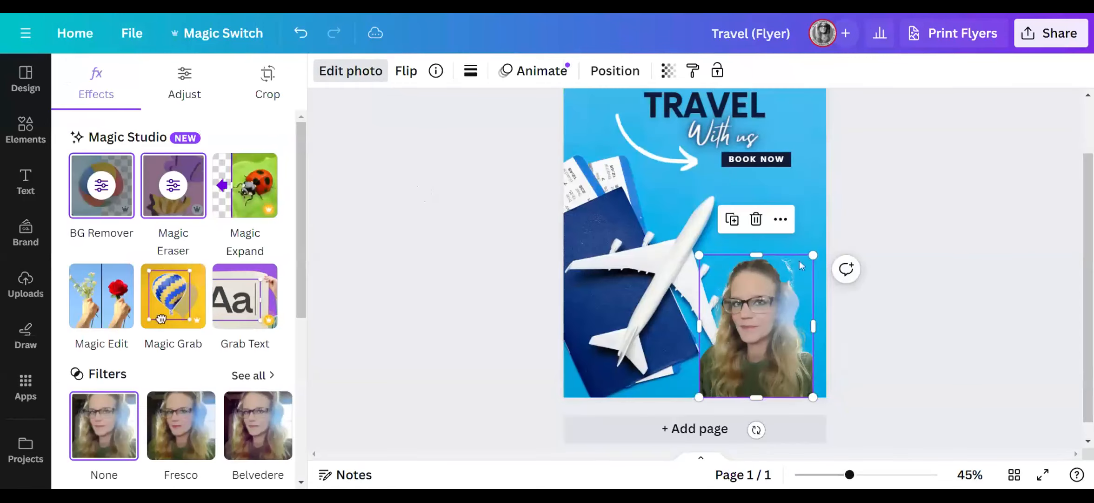
click(757, 220)
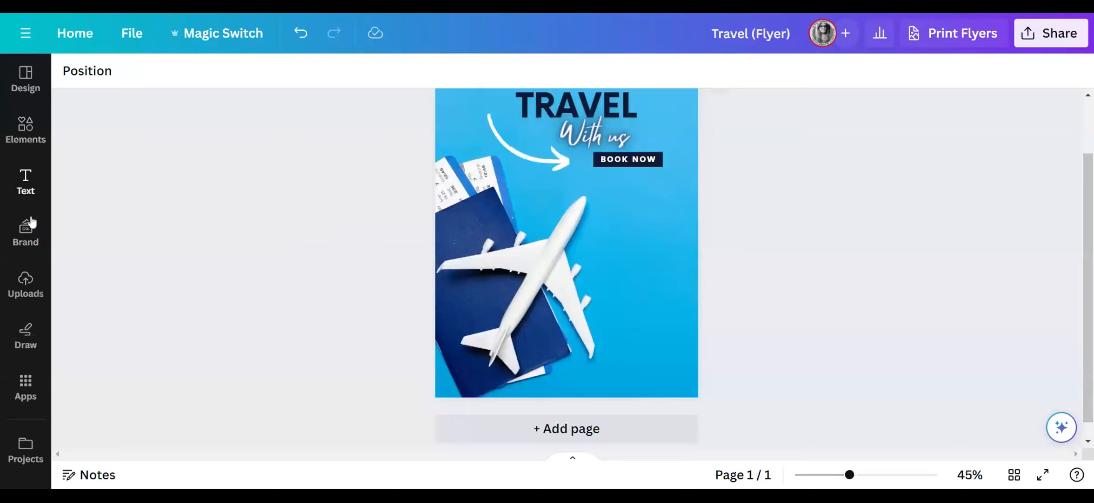
Place the uploaded portrait of the curly-haired woman at the bottom centre of the flyer
click(26, 287)
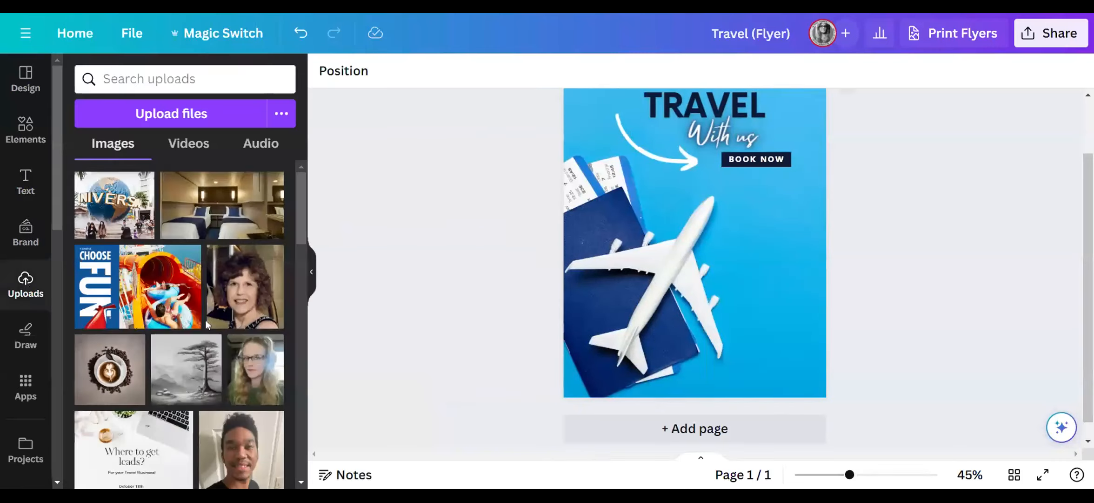
scroll(206, 325, down, 2)
scroll(205, 324, down, 1)
scroll(205, 307, up, 3)
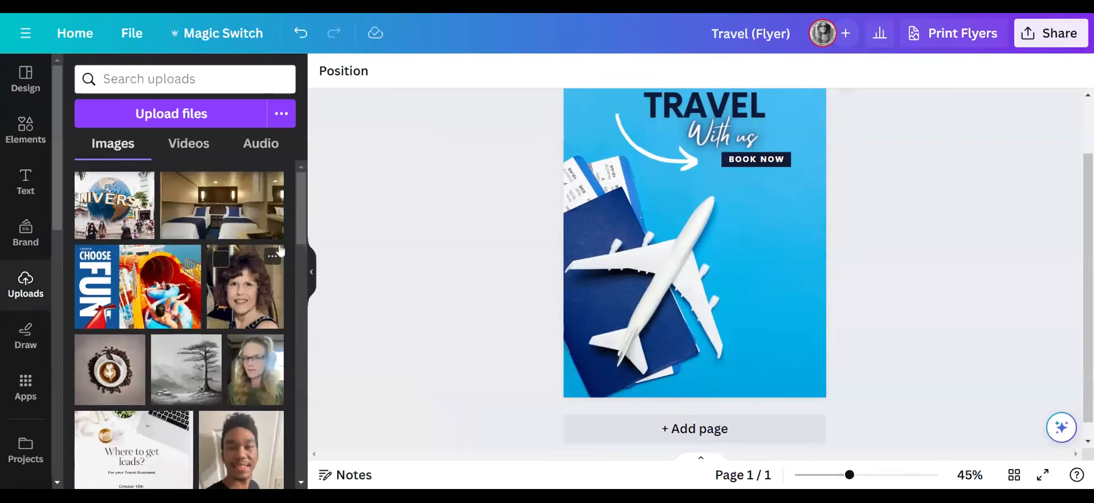
click(247, 303)
drag(706, 222, 706, 312)
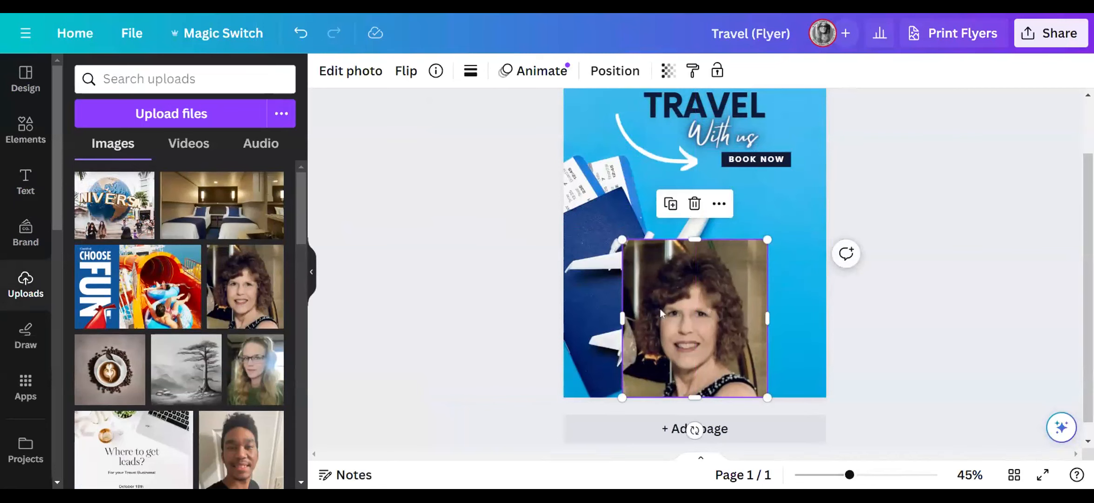
Remove the background from the curly-haired woman's portrait and move it toward the flyer's right edge
click(358, 74)
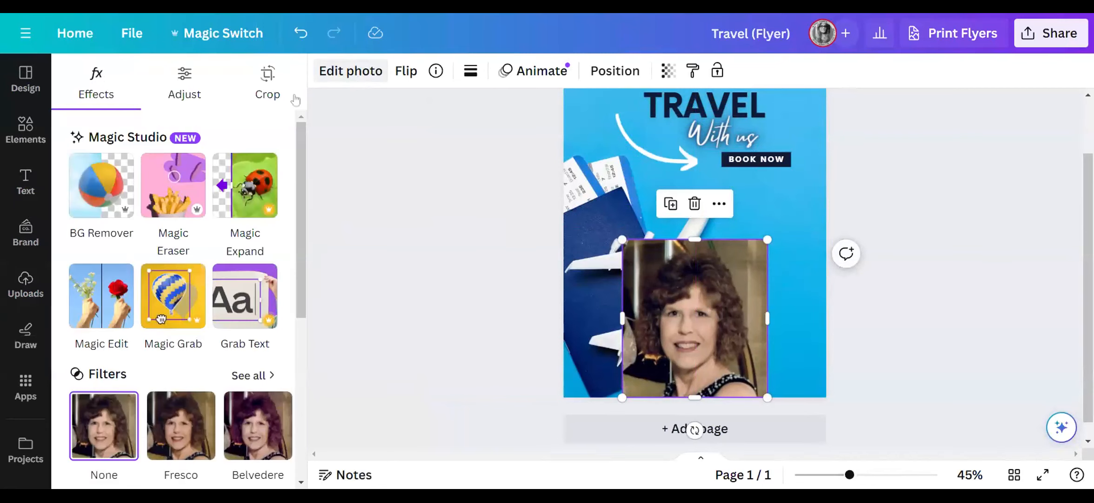
click(106, 199)
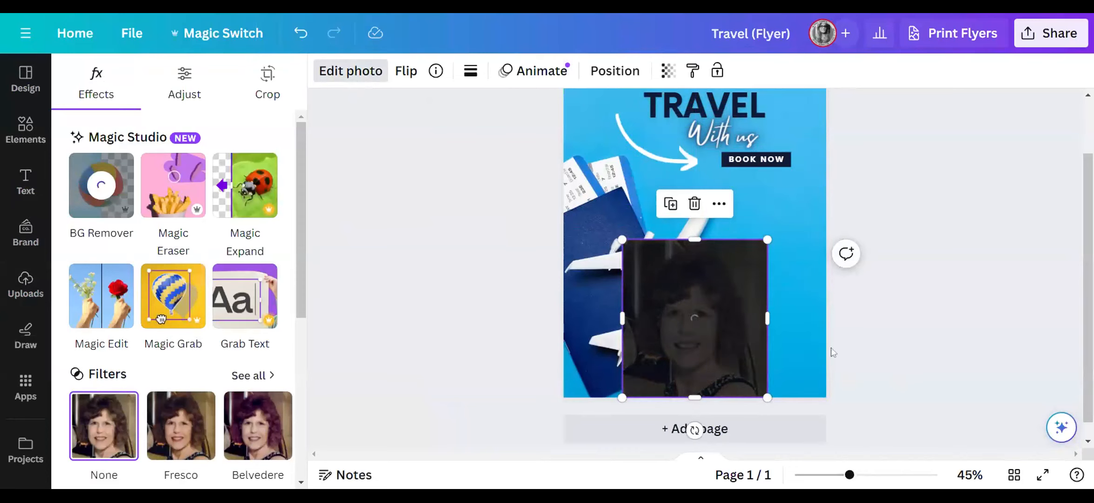
drag(720, 325, 760, 318)
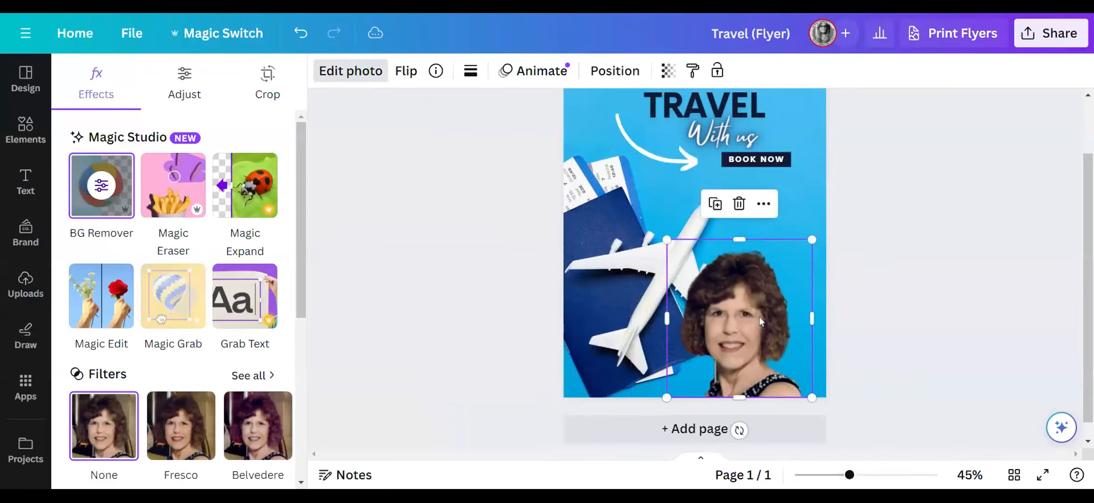
Shrink the curly-haired woman's cutout to a small picture in the flyer's lower-right corner and delete it
drag(667, 239, 756, 336)
drag(788, 370, 792, 364)
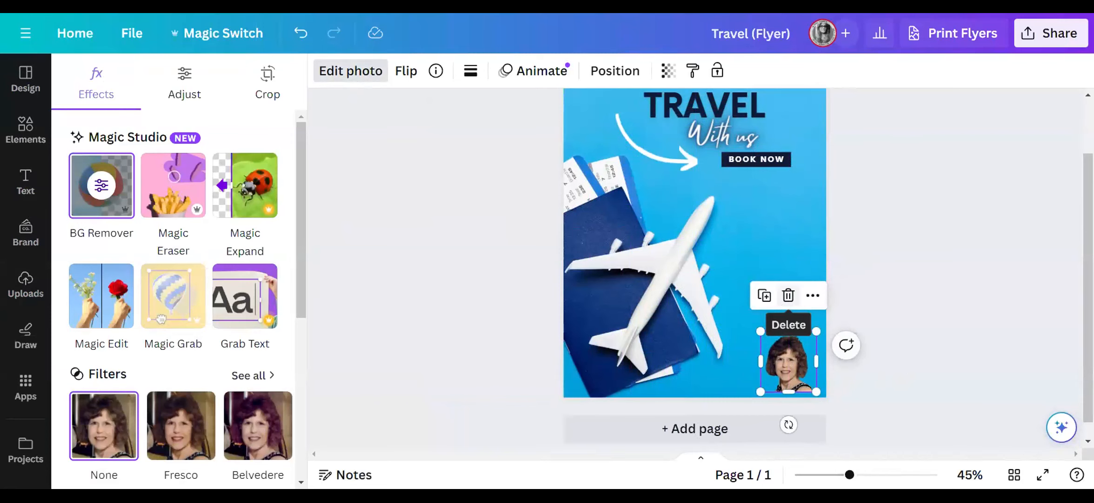
click(788, 295)
Find the uploaded hotel bedroom photo with blue curtains and add it to the middle of the flyer
scroll(277, 307, down, 5)
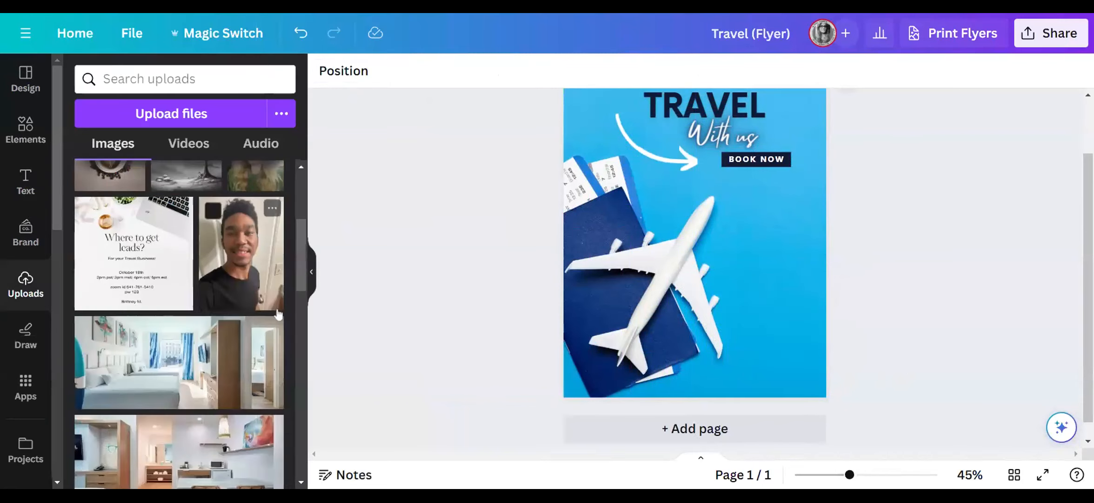
scroll(188, 366, down, 4)
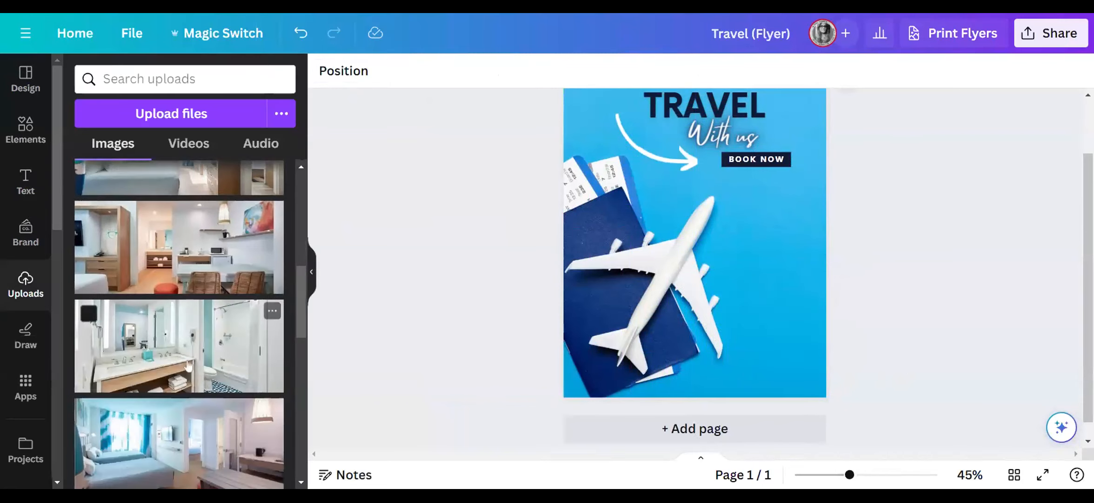
scroll(196, 292, up, 3)
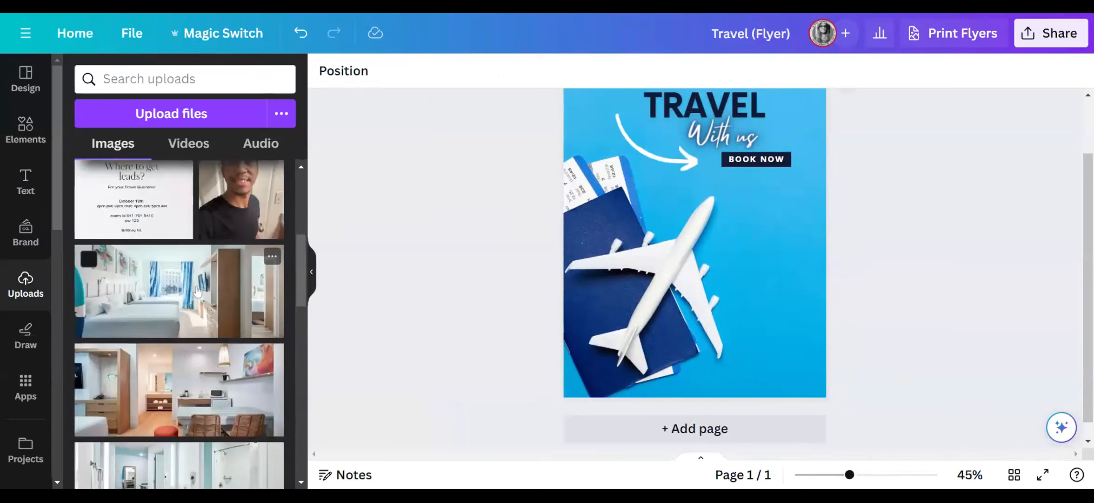
scroll(196, 291, down, 2)
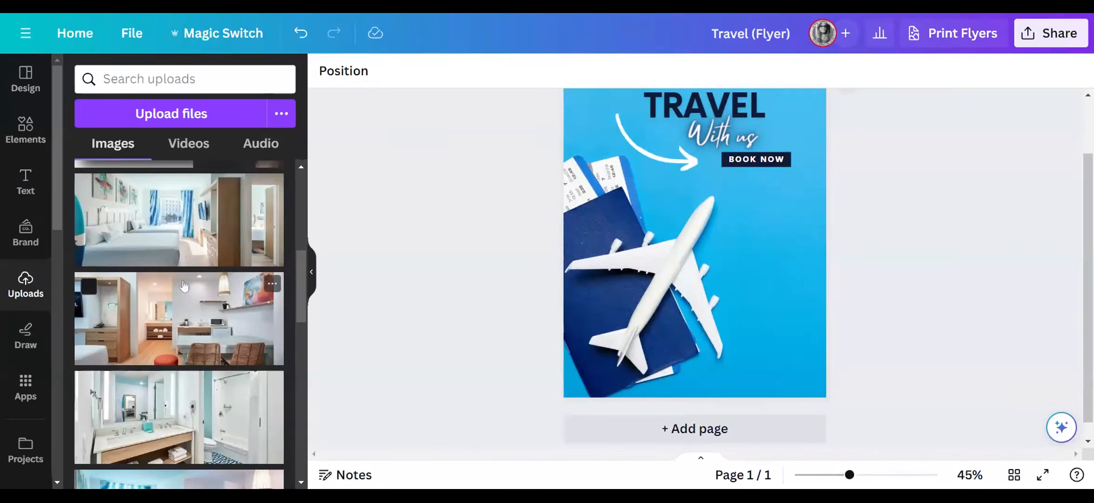
scroll(181, 326, down, 3)
scroll(181, 326, down, 6)
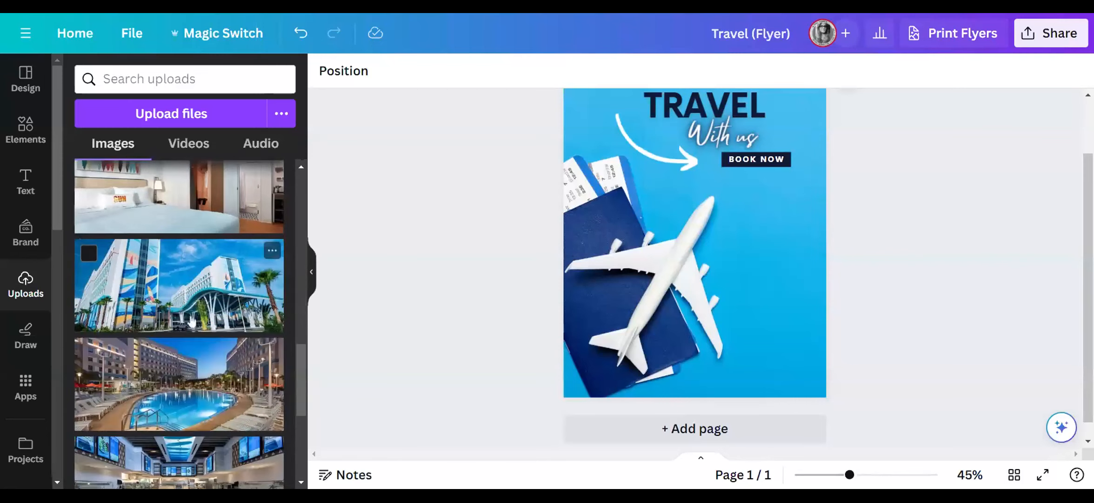
scroll(192, 321, up, 5)
scroll(198, 228, up, 3)
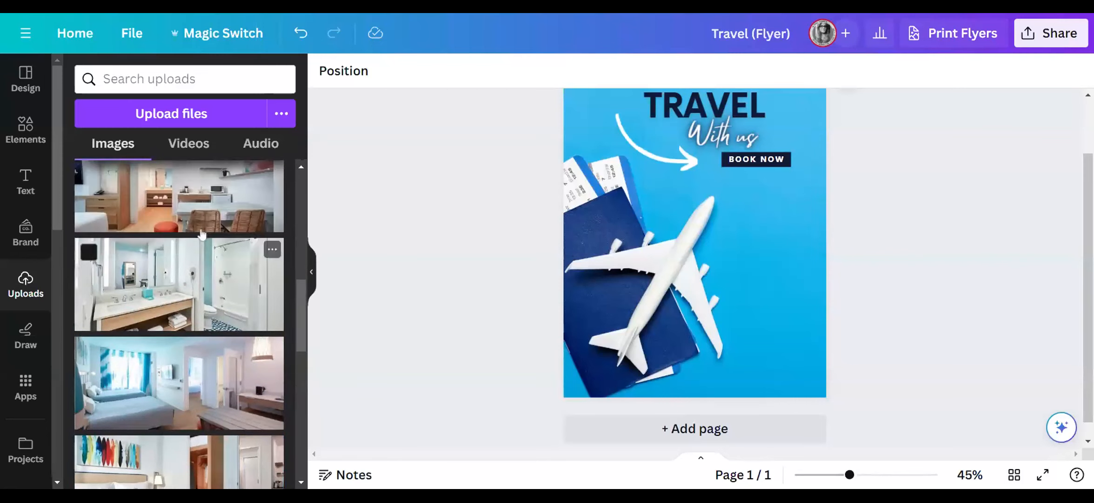
click(193, 437)
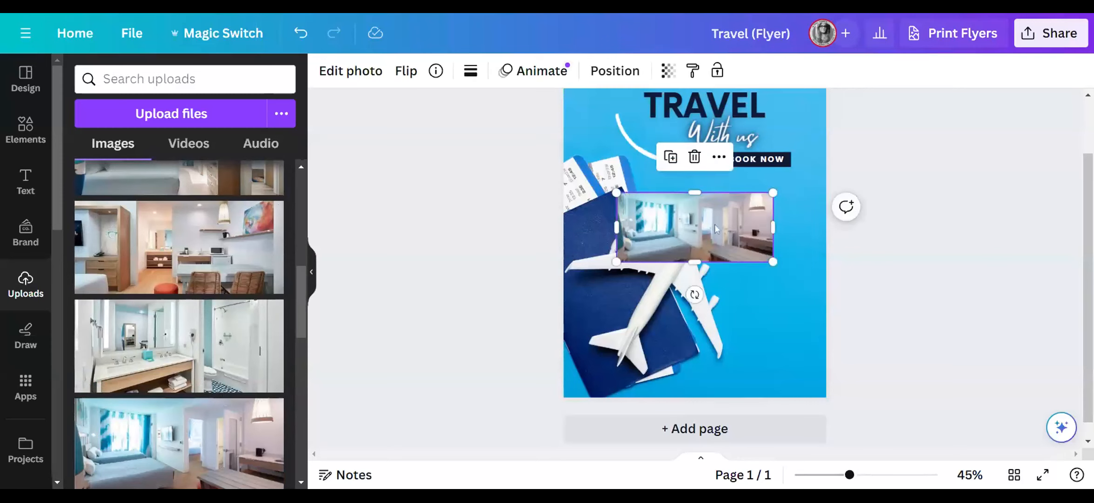
Try to remove the background from the hotel bedroom photo and delete the photo from the flyer
click(371, 83)
click(112, 193)
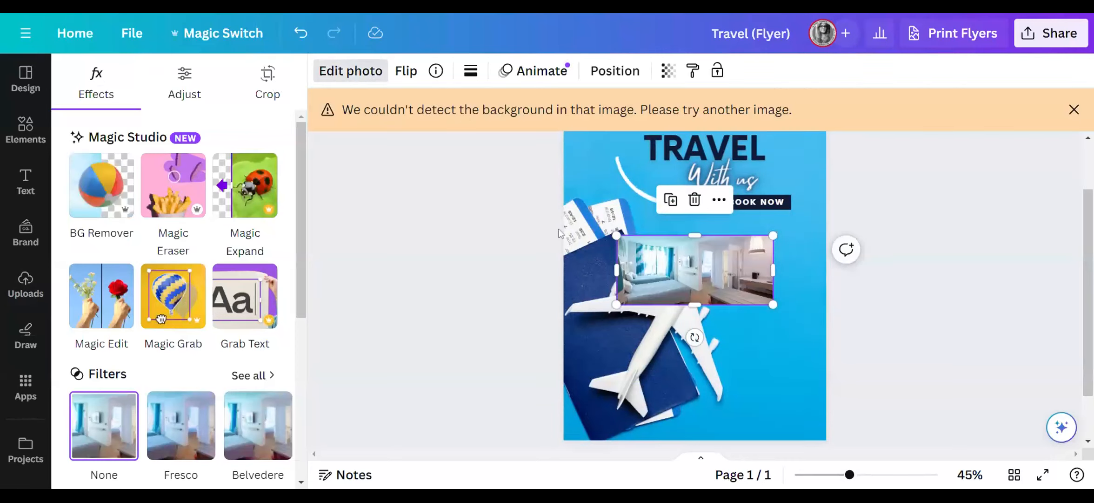
click(696, 200)
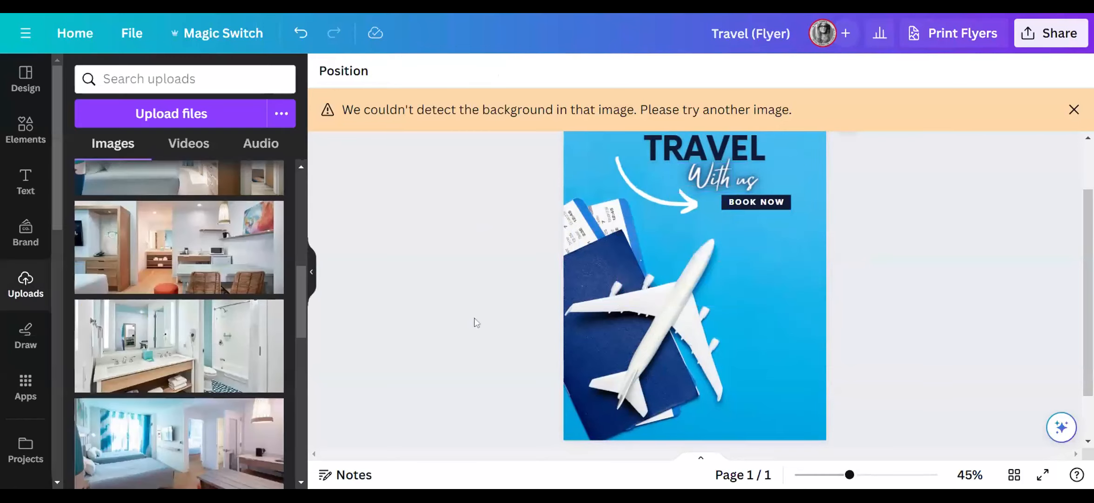
Delete the white curved arrow and the TRAVEL heading from the flyer
click(311, 272)
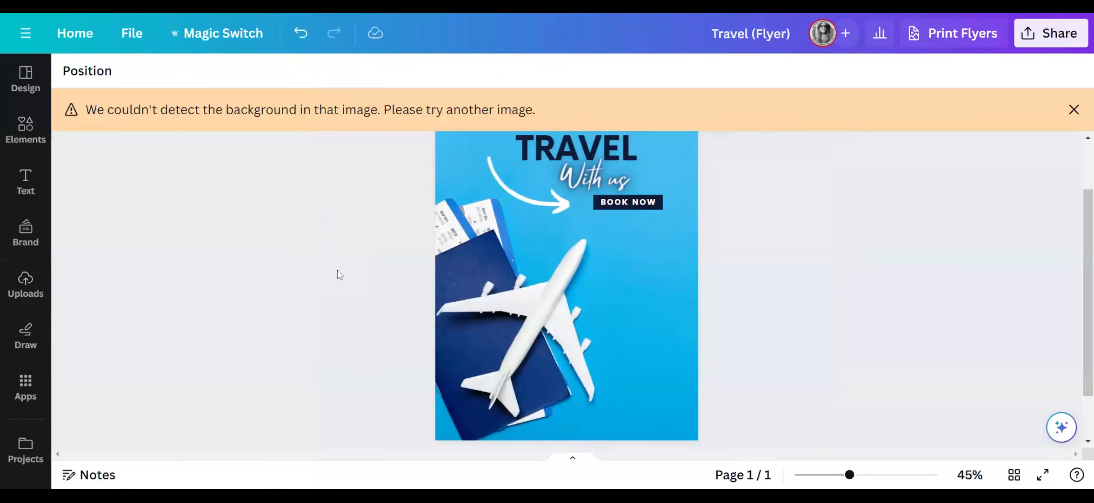
click(531, 203)
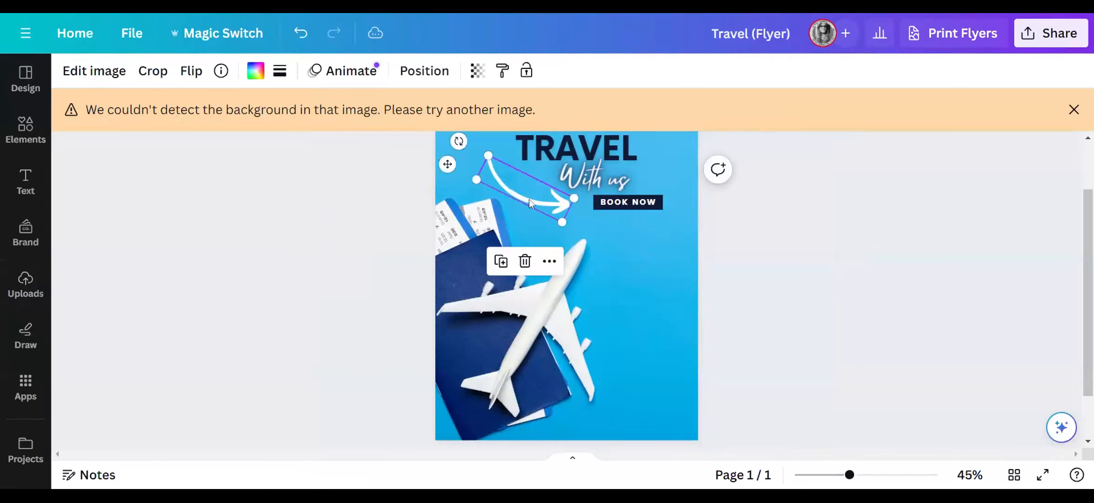
click(525, 261)
click(576, 148)
click(640, 205)
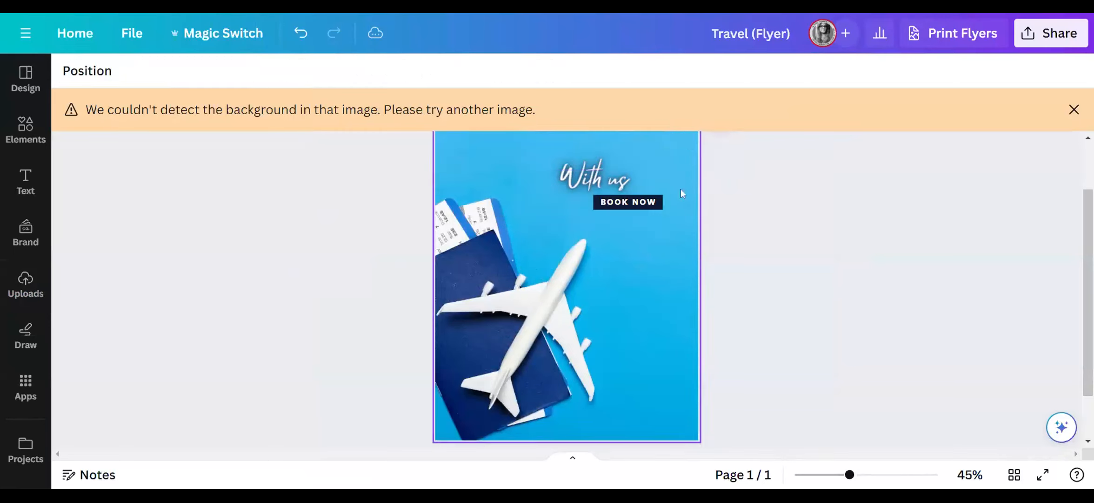
Dismiss the background-detection warning and undo the deletions of the TRAVEL heading and the curved arrow
click(1074, 109)
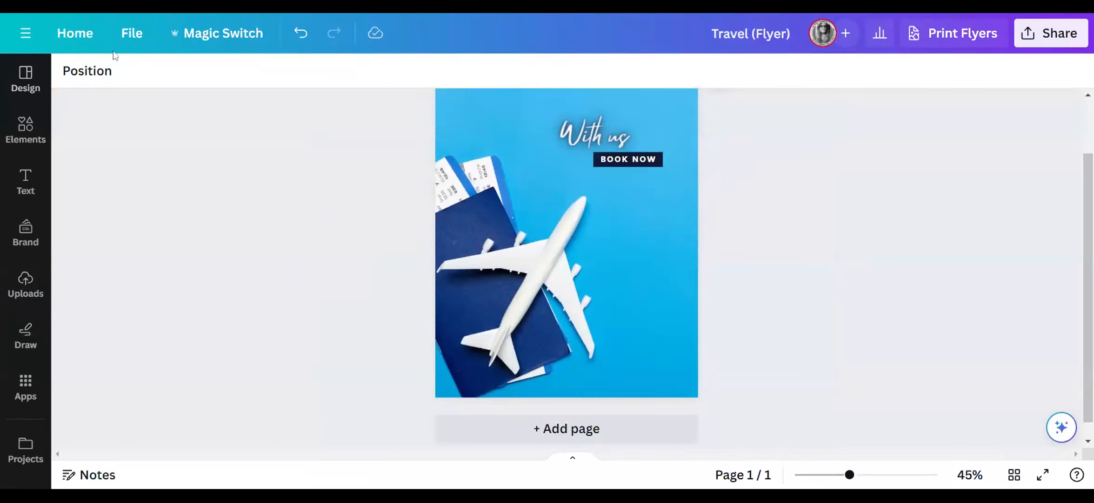
click(301, 34)
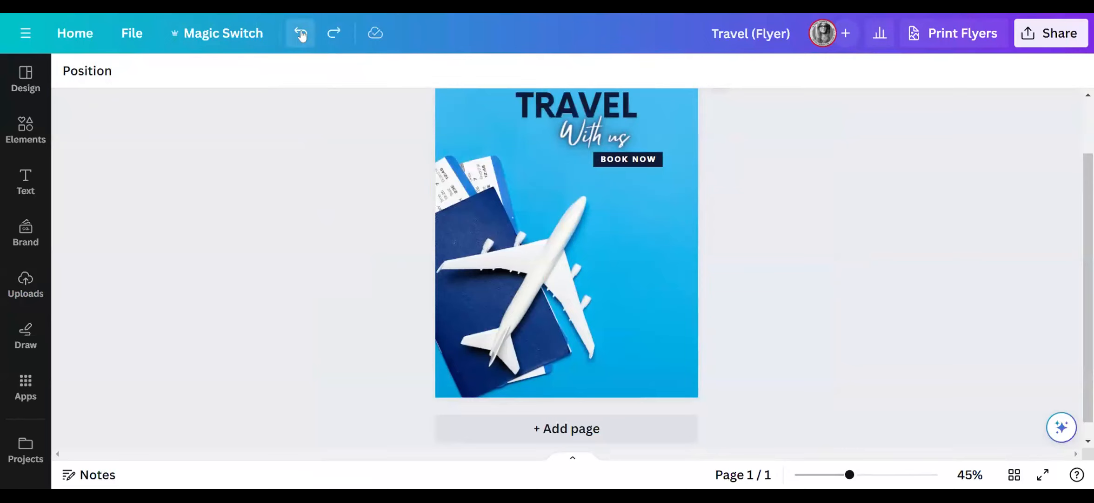
click(301, 35)
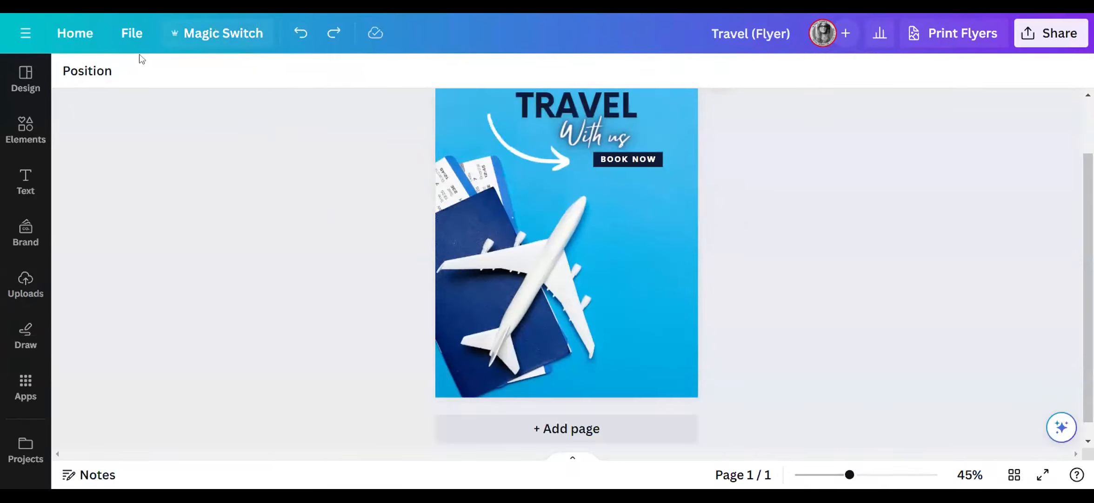
Search the design templates for "disney"
scroll(604, 240, up, 2)
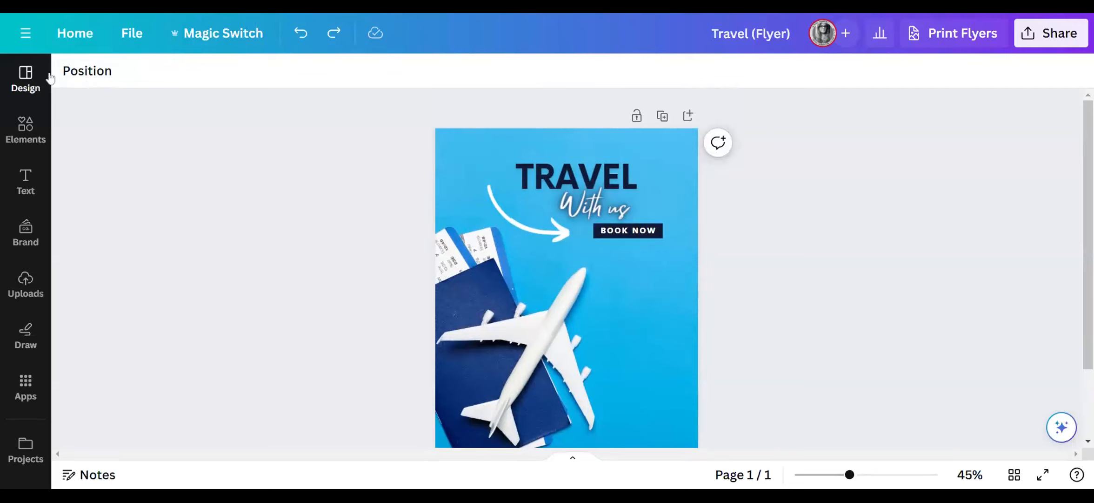
click(24, 87)
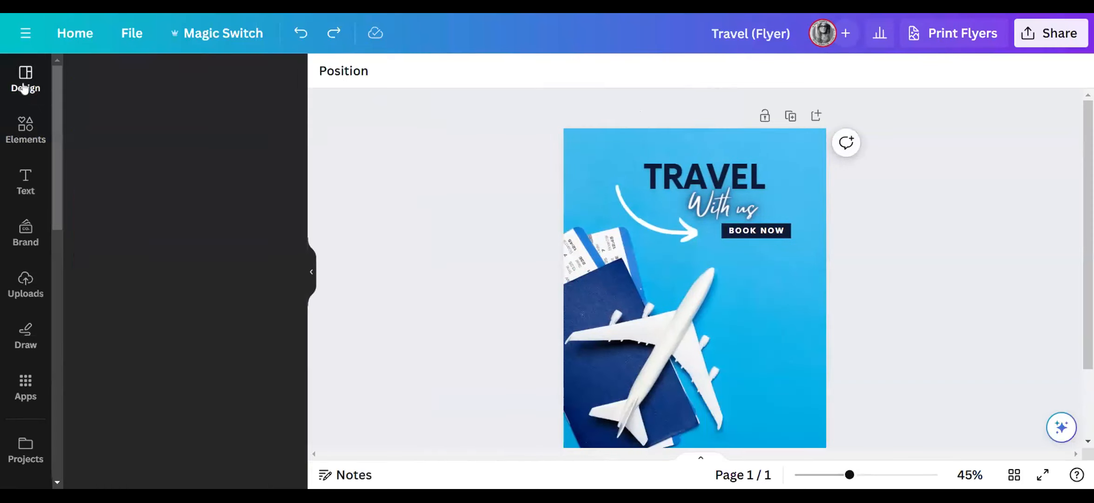
click(132, 79)
text(di)
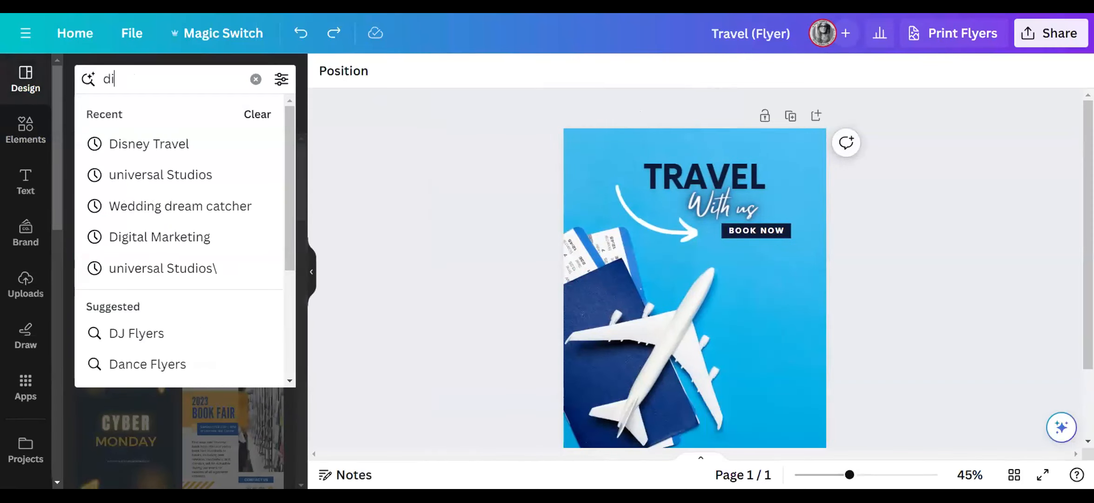
text(sney)
key(Return)
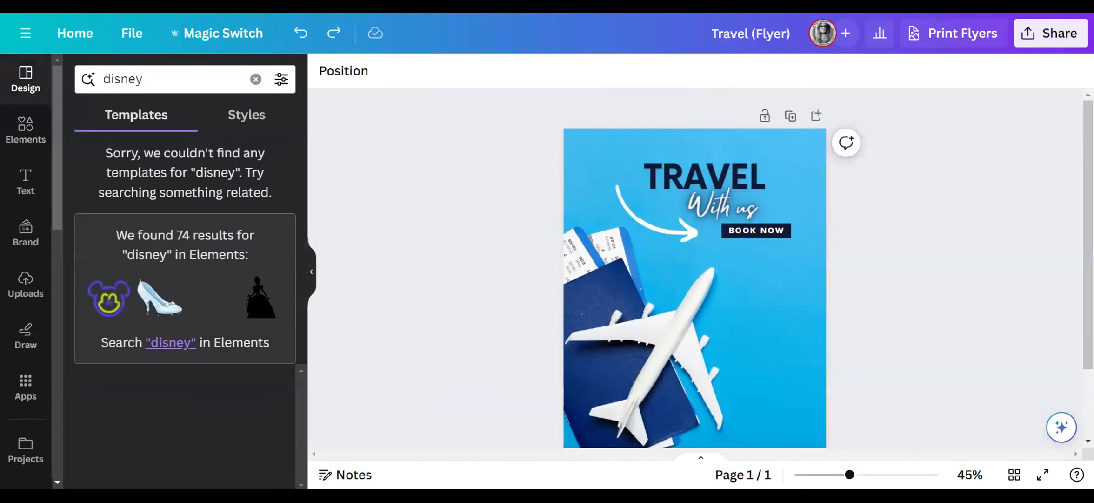
Switch the template search to the recent query "Disney Travel" and browse the suggested travel flyer templates
click(145, 79)
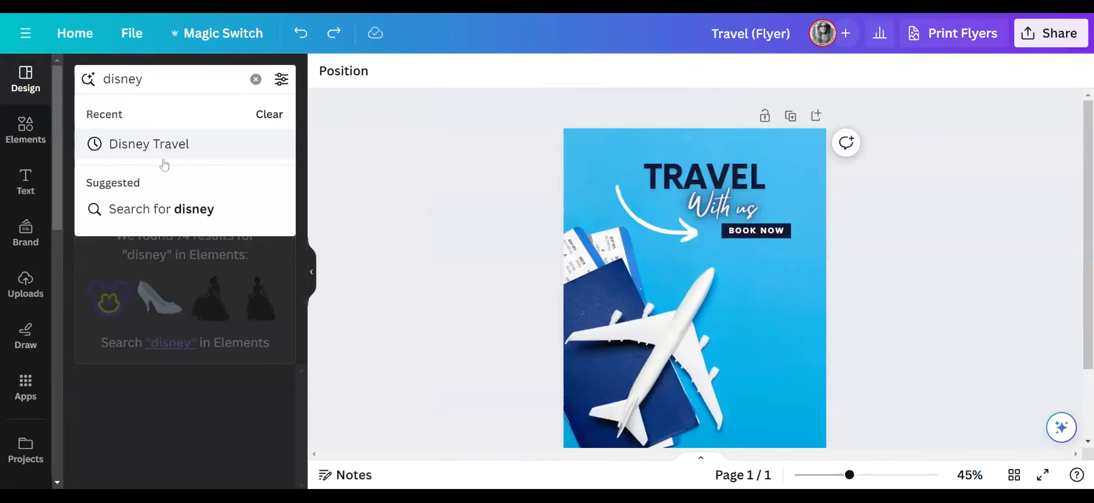
click(165, 145)
scroll(240, 262, down, 6)
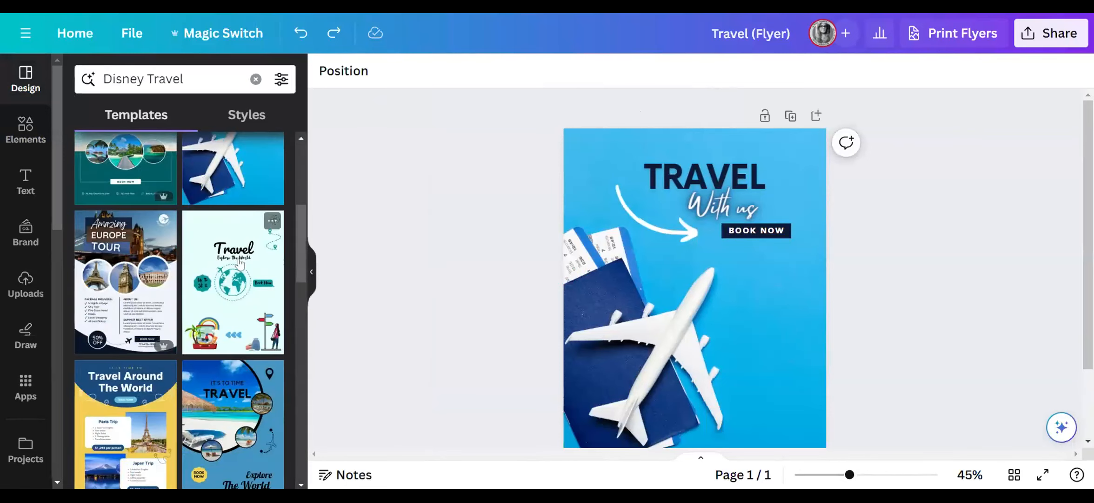
scroll(221, 279, up, 2)
scroll(221, 279, up, 3)
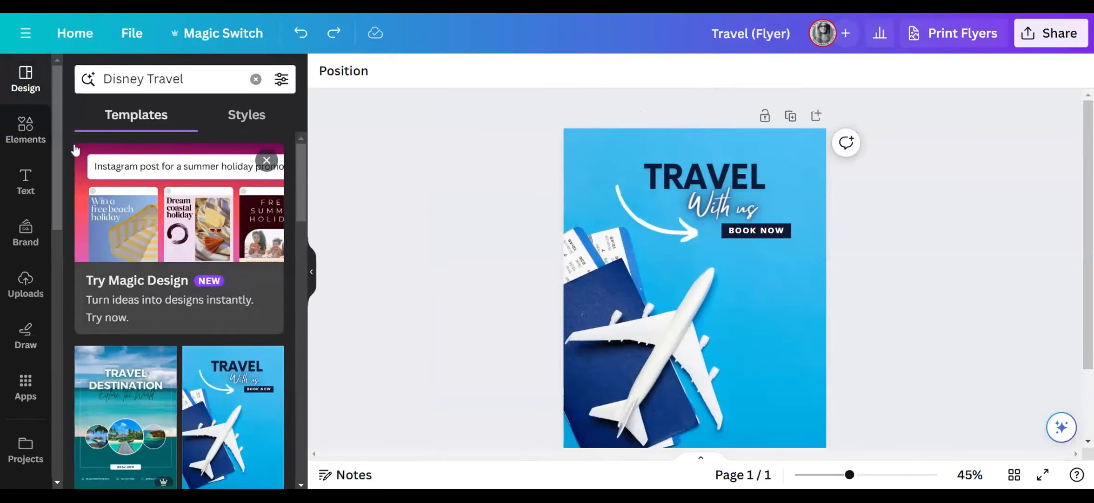
Search the elements library for "disney" and browse the graphics
click(25, 130)
click(179, 79)
key(BackSpace)
key(BackSpace)
key(BackSpace)
key(BackSpace)
key(BackSpace)
key(BackSpace)
key(BackSpace)
key(BackSpace)
key(BackSpace)
key(BackSpace)
key(BackSpace)
key(BackSpace)
text(disney)
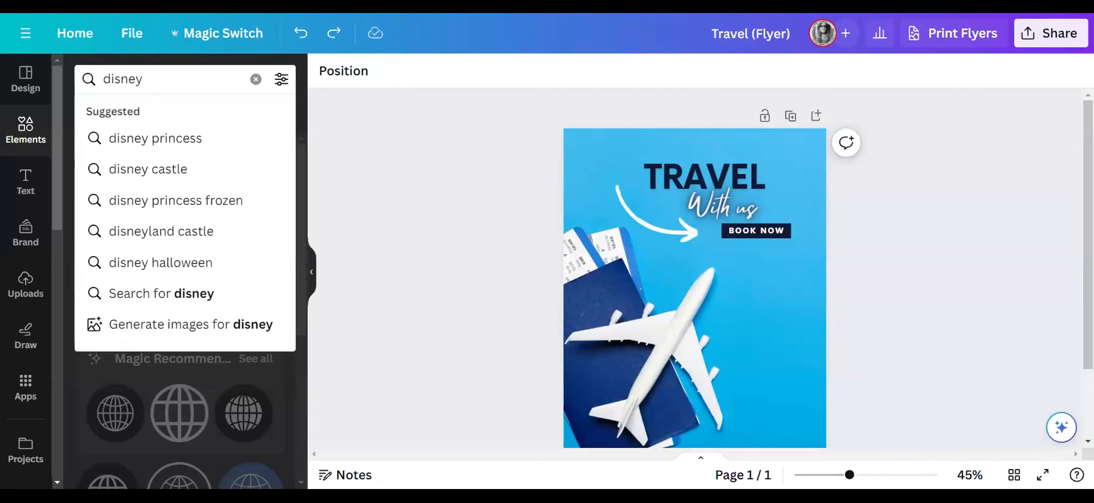
key(Return)
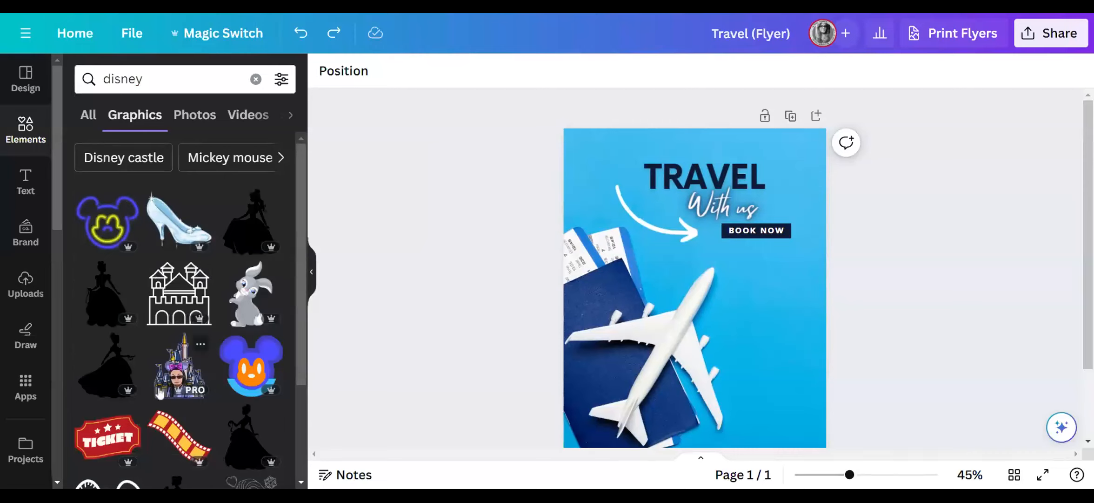
scroll(196, 307, down, 2)
scroll(195, 306, down, 3)
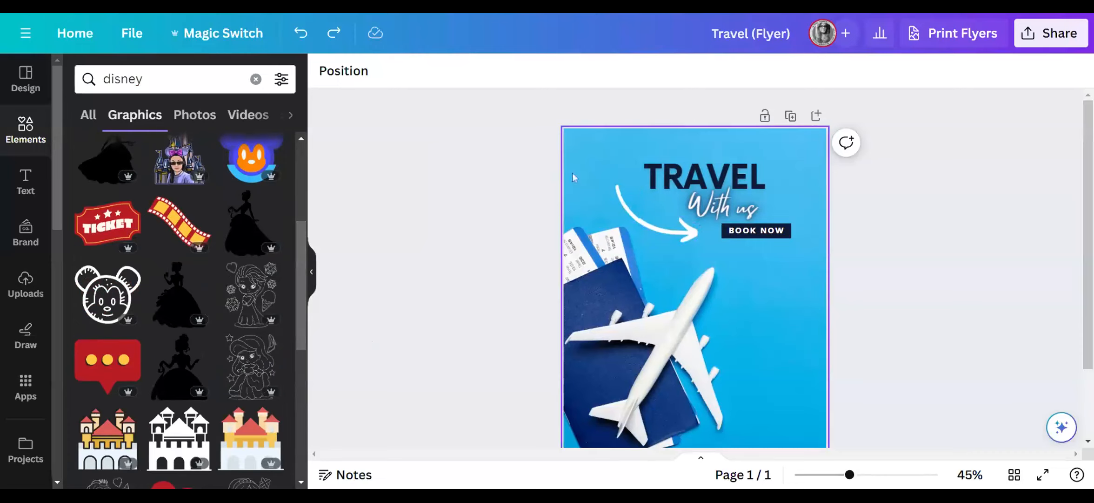
click(601, 166)
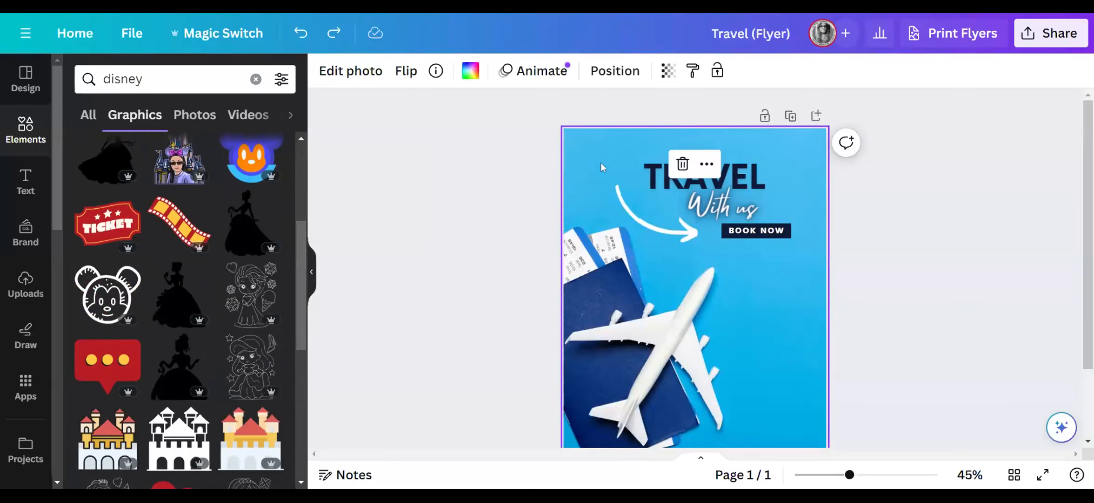
scroll(257, 363, down, 3)
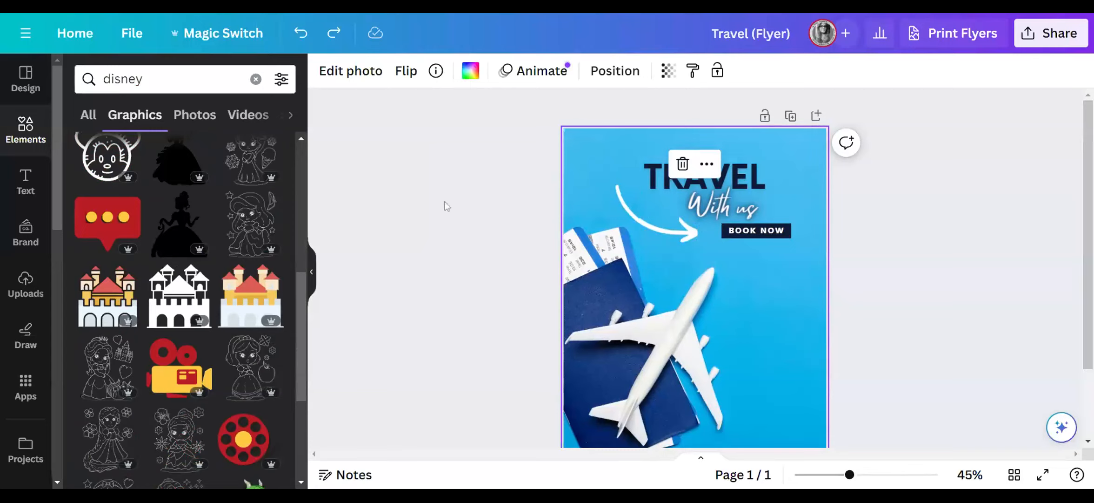
Delete the white curved arrow below the TRAVEL heading from the flyer
click(665, 228)
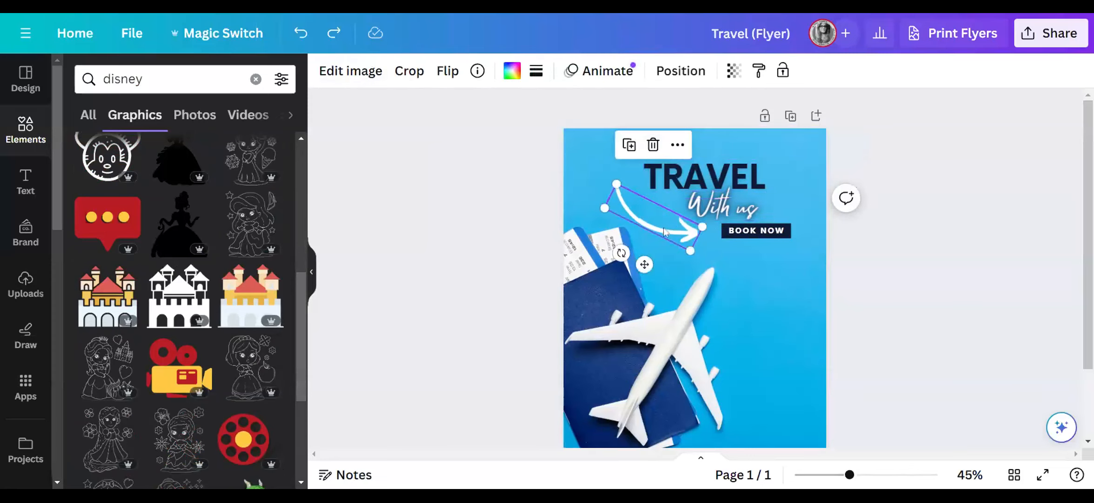
click(653, 145)
click(700, 177)
click(745, 260)
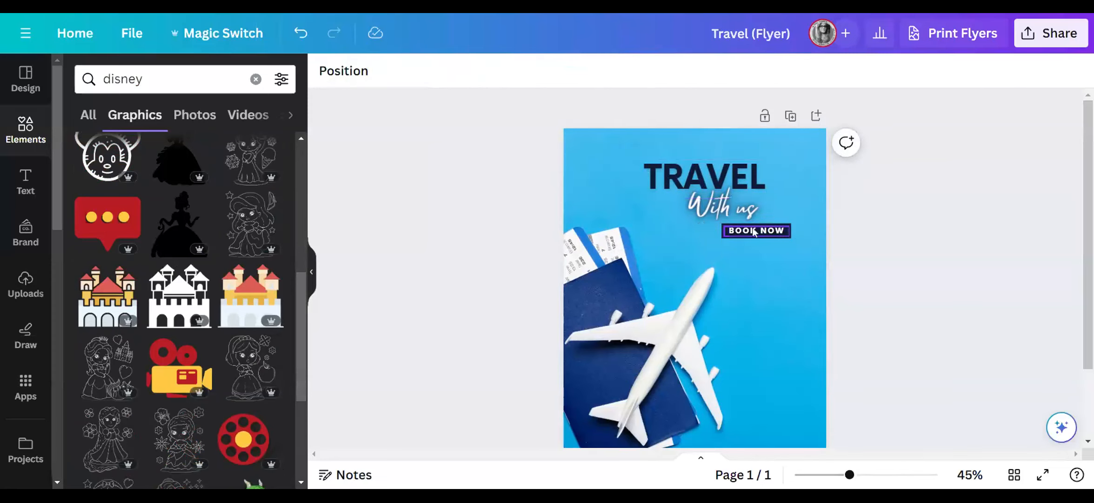
Replace the airplane background photo with a solid white background from the Pasture of Dreams palette
click(603, 169)
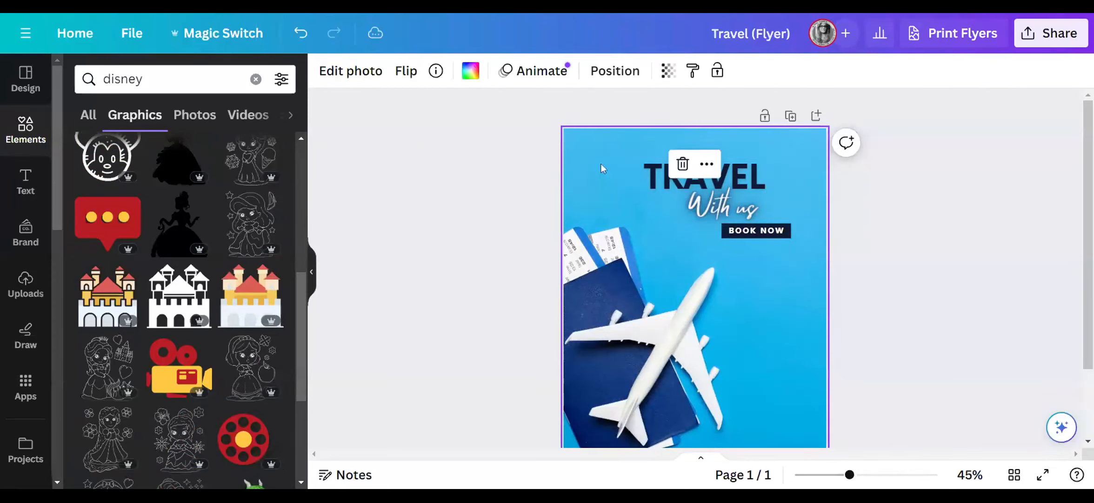
click(475, 74)
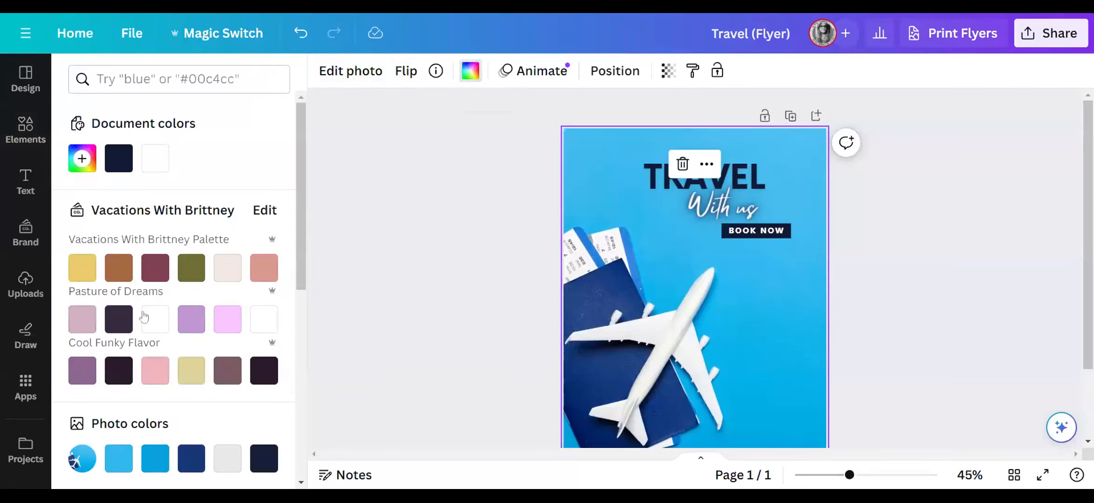
click(118, 370)
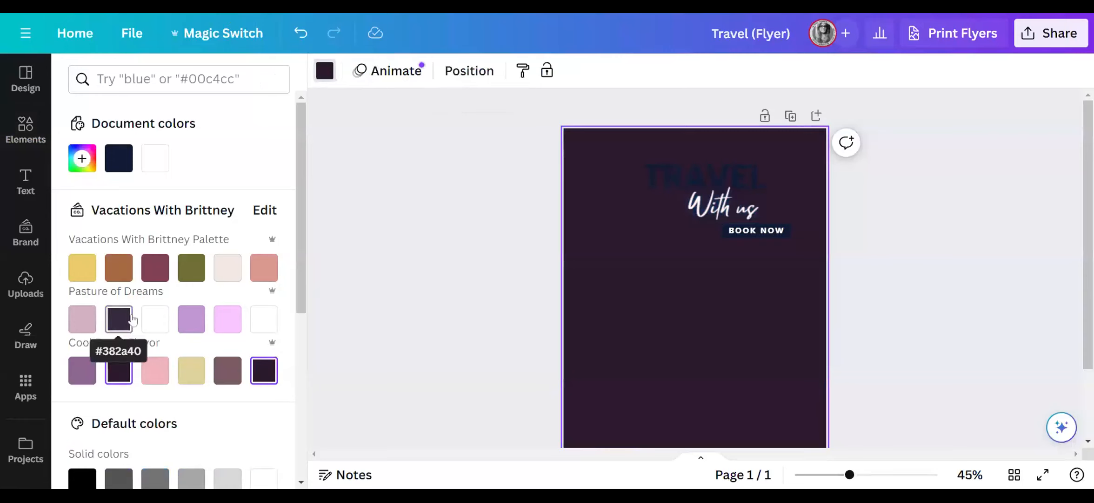
click(264, 318)
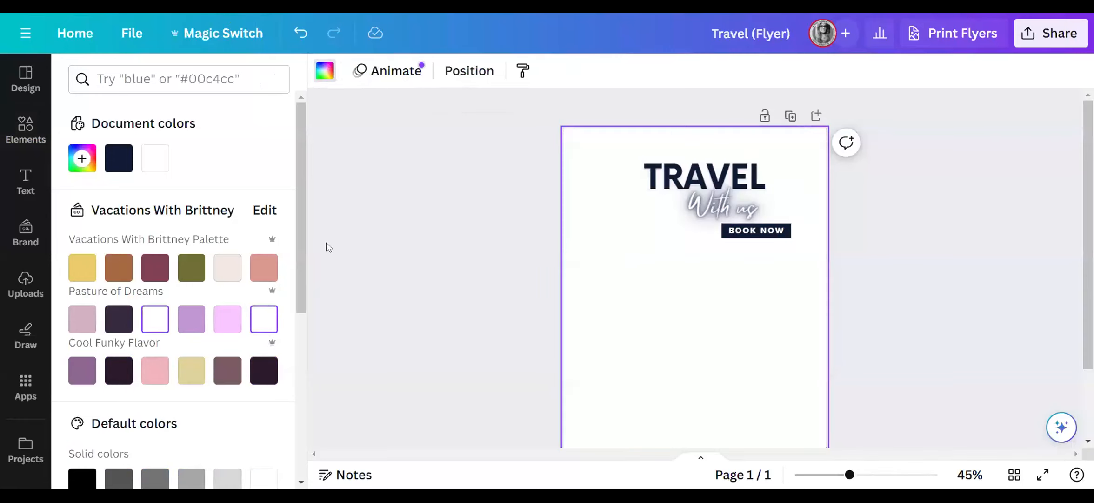
mouse_move(298, 224)
mouse_down()
mouse_move(299, 362)
mouse_move(307, 223)
mouse_up()
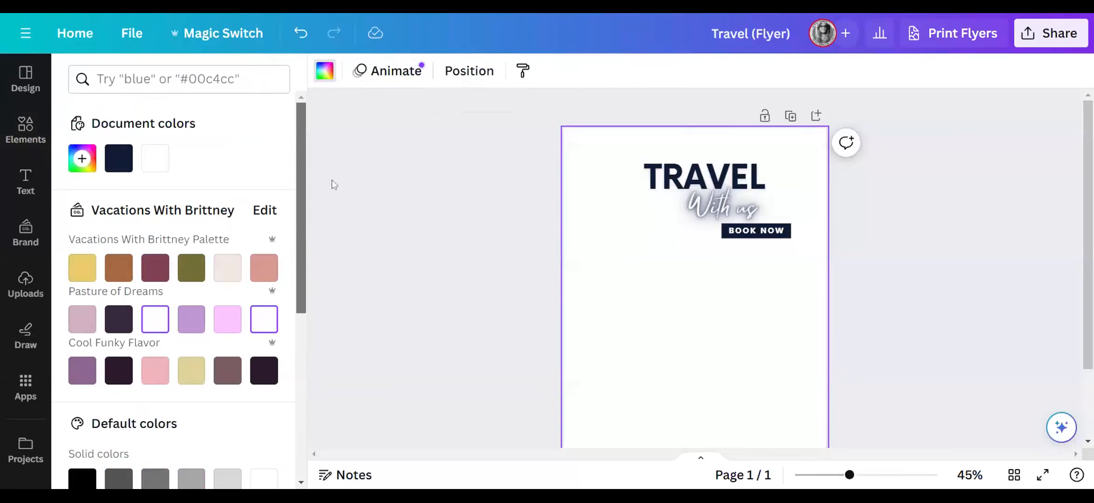
Add the glass slipper graphic and the black princess silhouette from the disney elements to the flyer
click(27, 131)
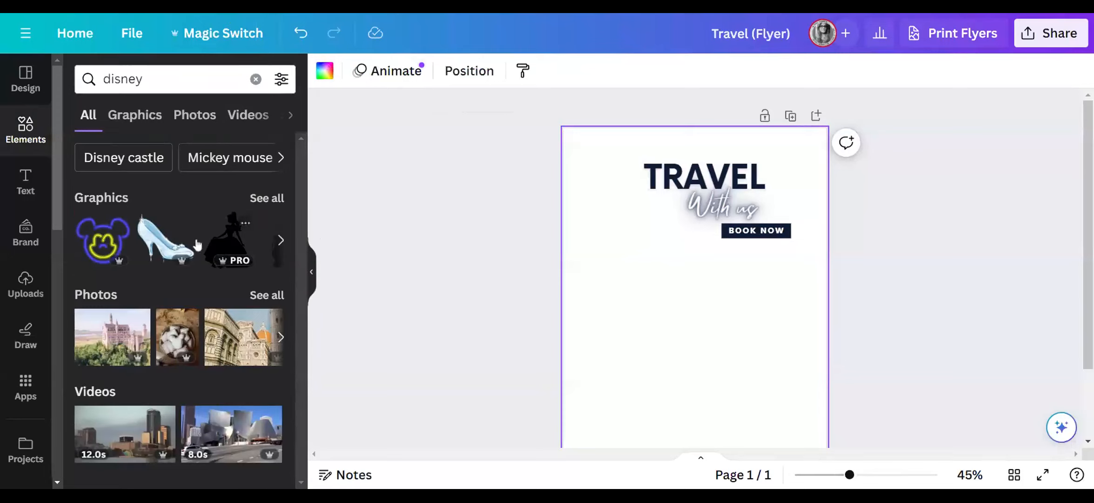
drag(166, 245, 675, 337)
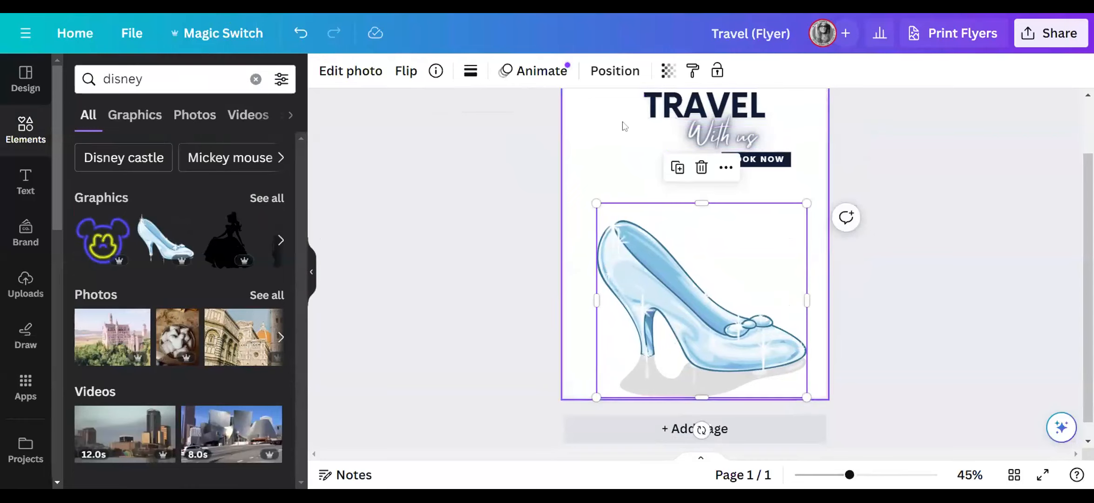
drag(235, 239, 735, 311)
scroll(848, 311, up, 2)
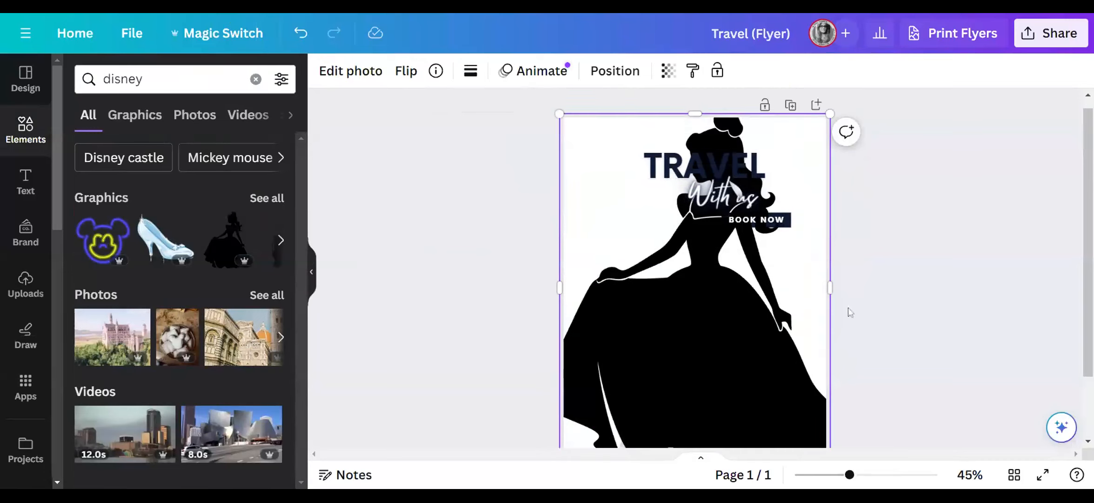
scroll(689, 354, down, 2)
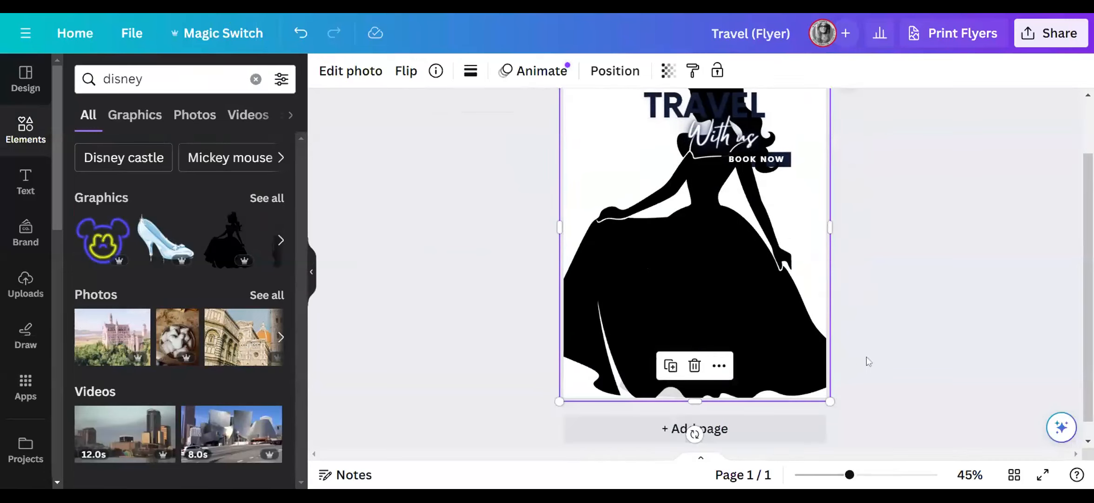
scroll(868, 362, up, 2)
Move the TRAVEL heading to the flyer's upper-left corner and shrink the princess silhouette toward the lower-left corner
click(668, 176)
drag(668, 179, 584, 154)
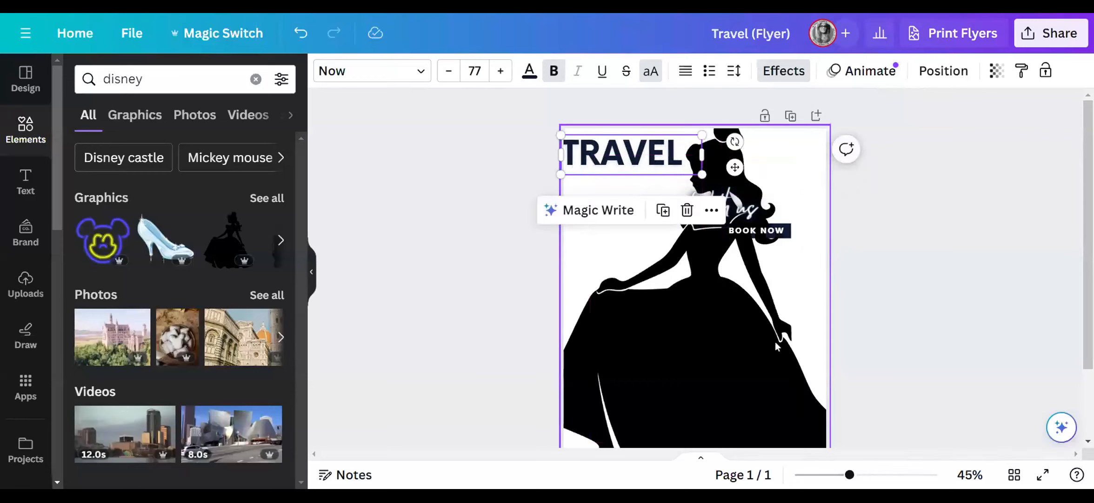
click(776, 341)
drag(829, 127, 748, 285)
Delete the glass slipper graphic and move the princess silhouette slightly up along the flyer's left edge
click(749, 298)
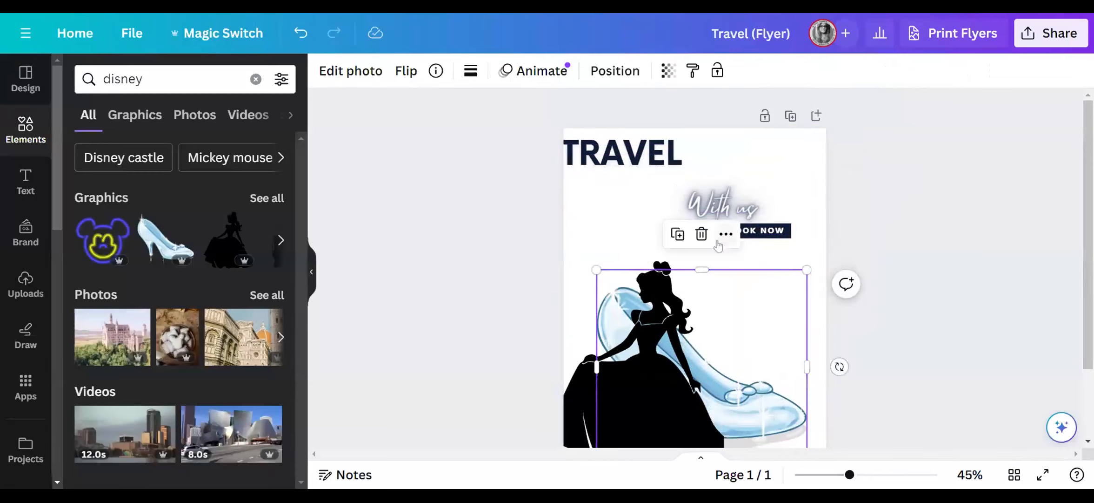
click(701, 234)
scroll(907, 342, down, 2)
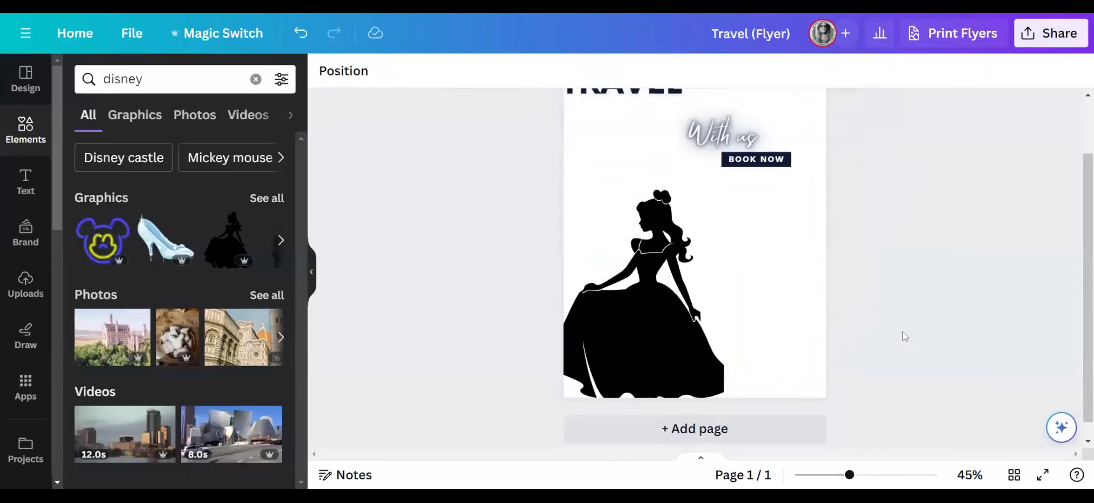
drag(646, 293, 642, 279)
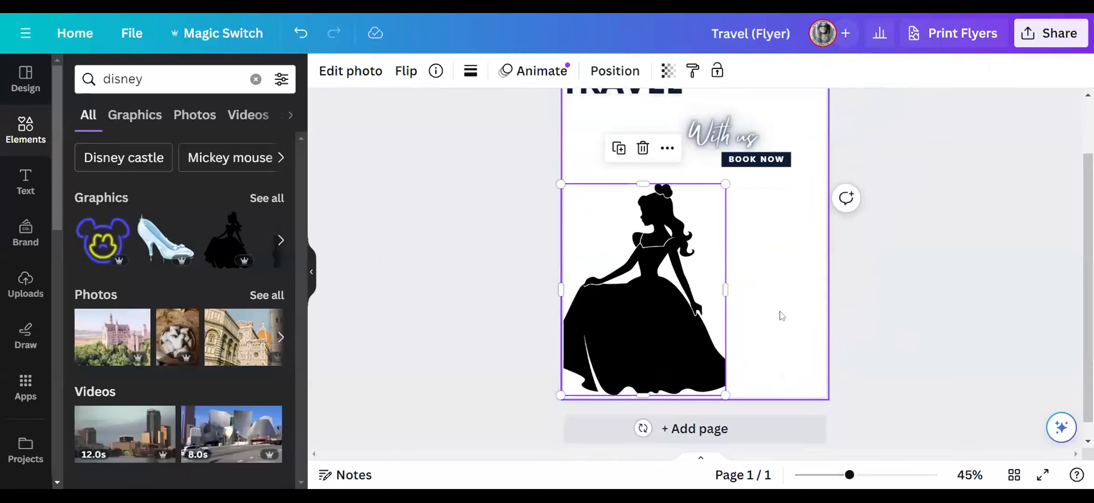
Search the available apps for QR Code Generator and open the QR Code app
click(24, 395)
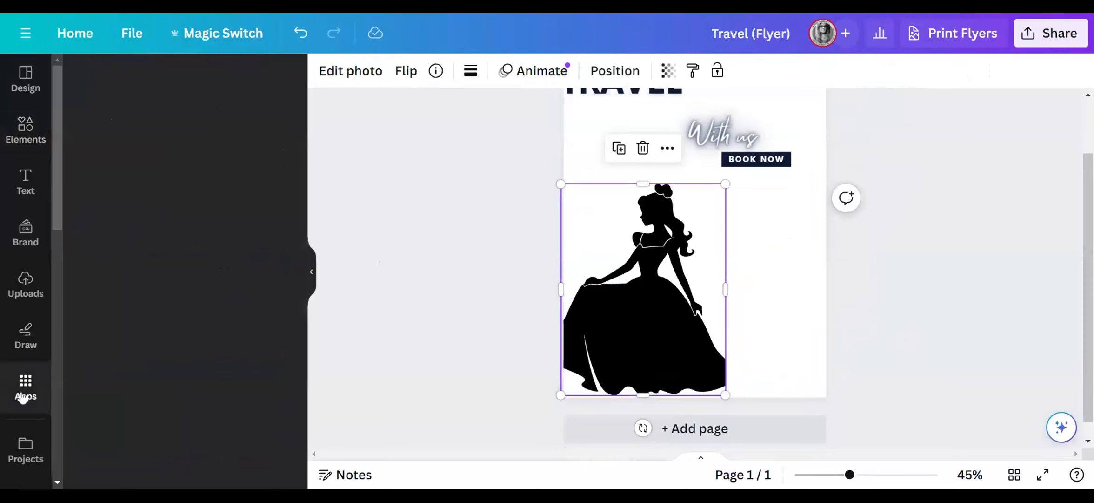
click(169, 84)
scroll(34, 325, down, 5)
scroll(35, 335, up, 3)
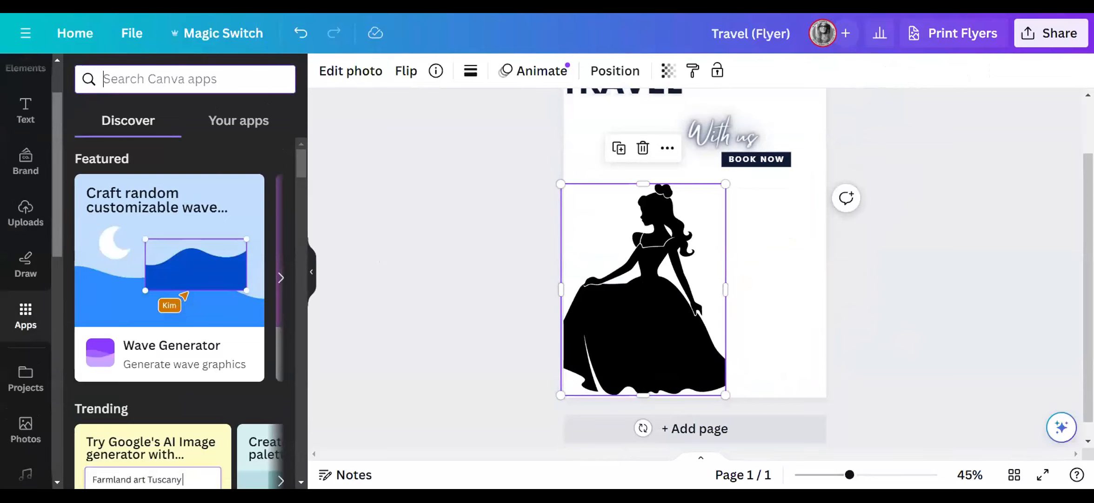
text(qr)
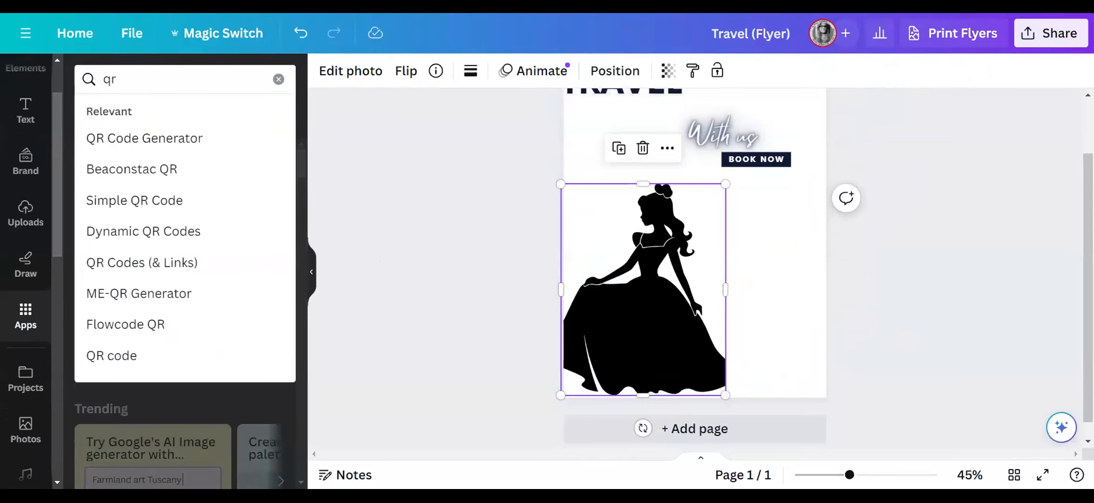
click(122, 139)
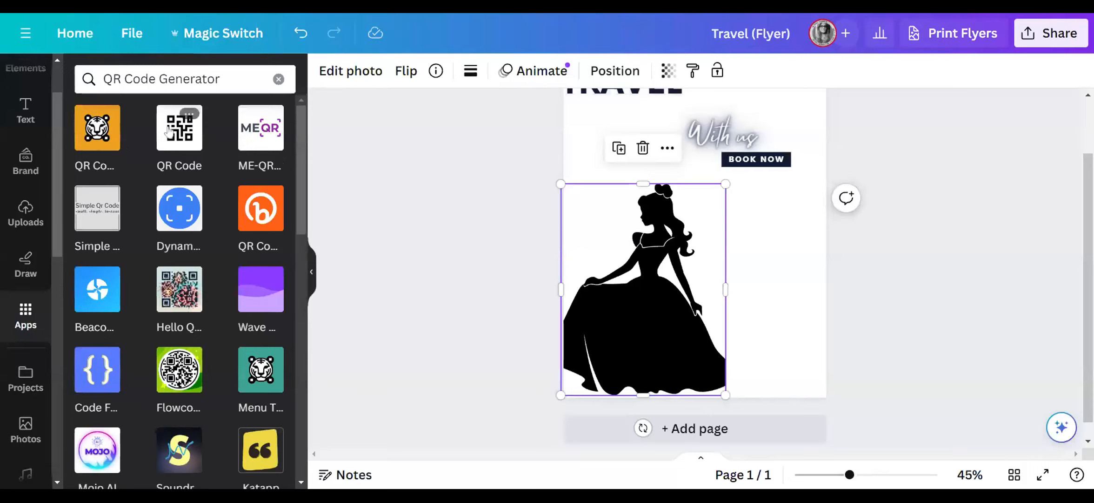
click(174, 134)
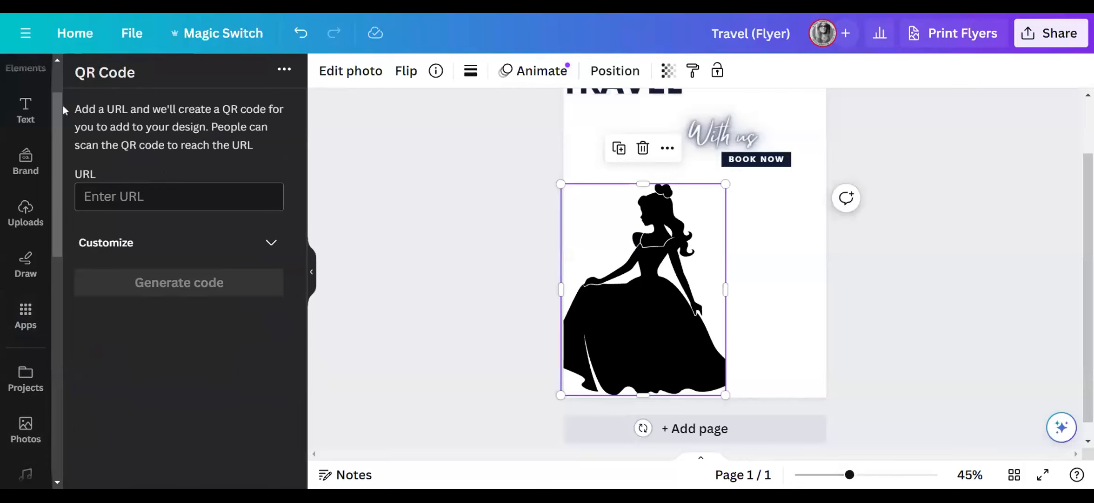
drag(62, 105, 58, 85)
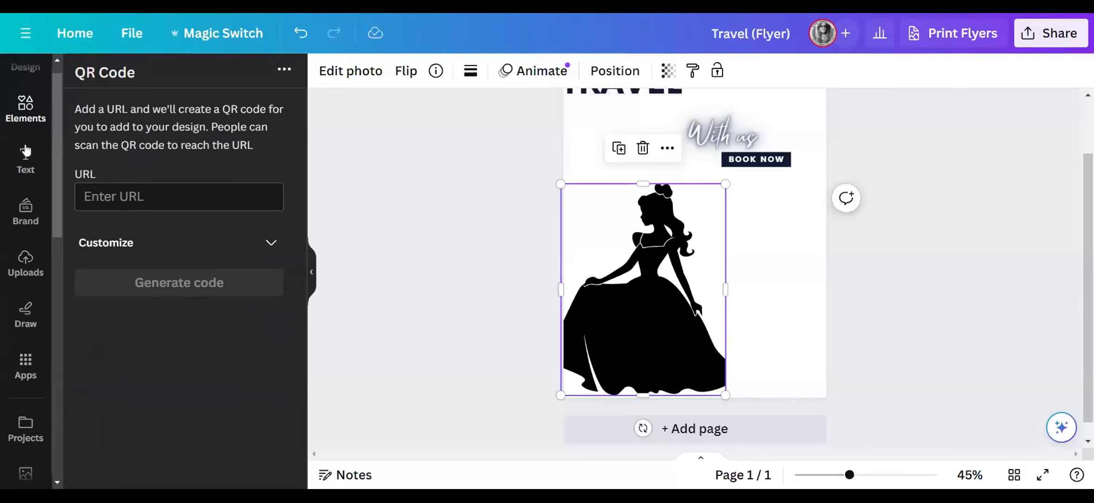
click(25, 363)
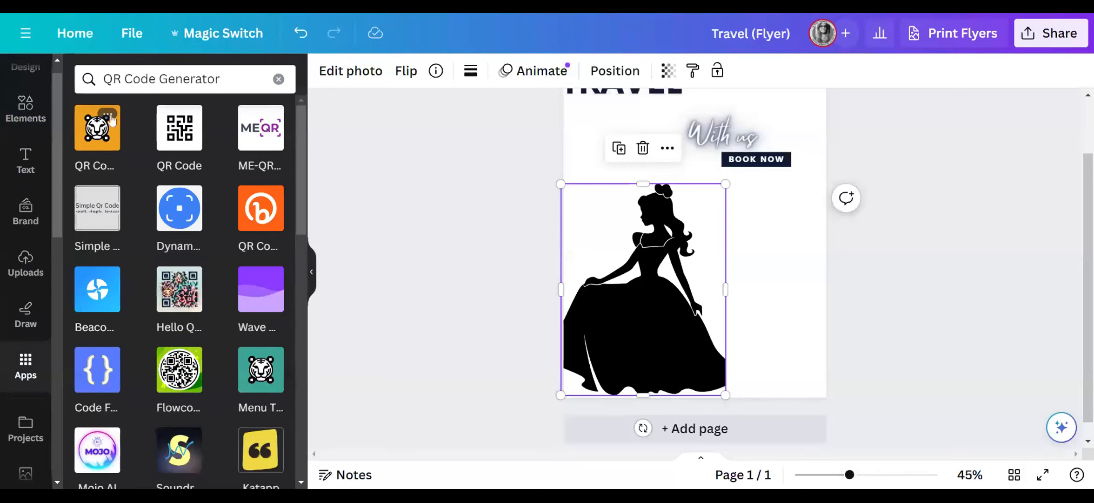
click(179, 140)
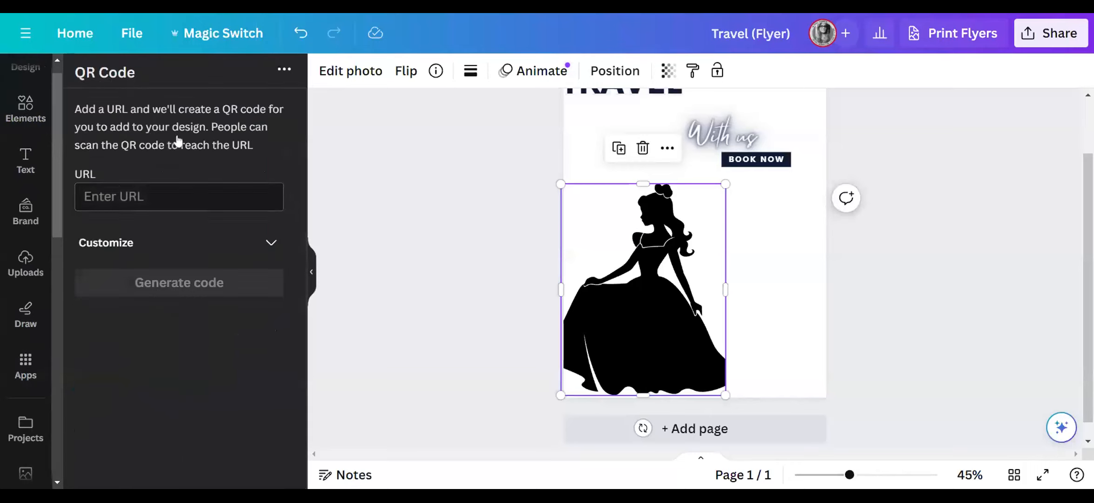
Enter the travel website's address as the URL for the QR code
text(vac)
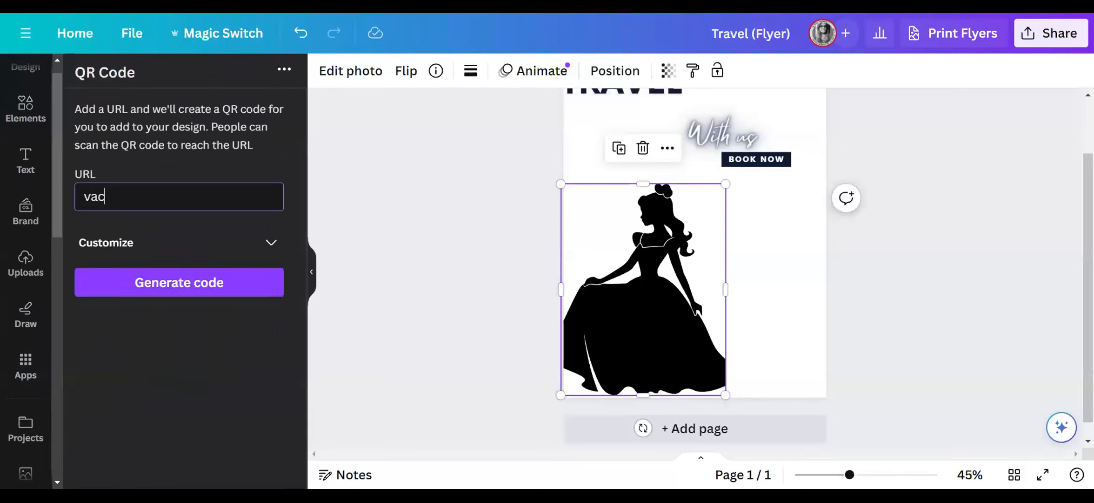
text(ations-with-brittney)
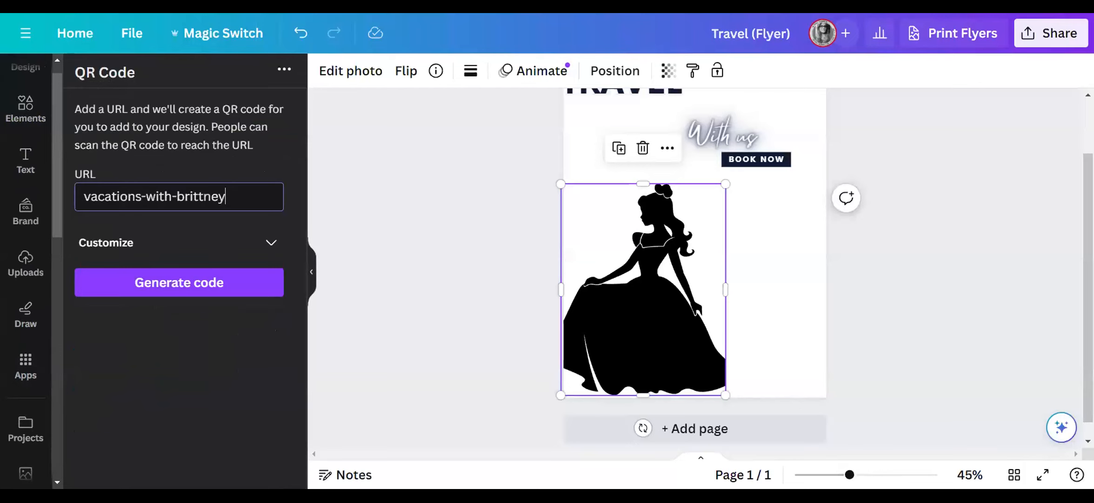
text(.c0om)
Customize the QR code with a bright pink #FD20BF background and a darker pink foreground
click(272, 247)
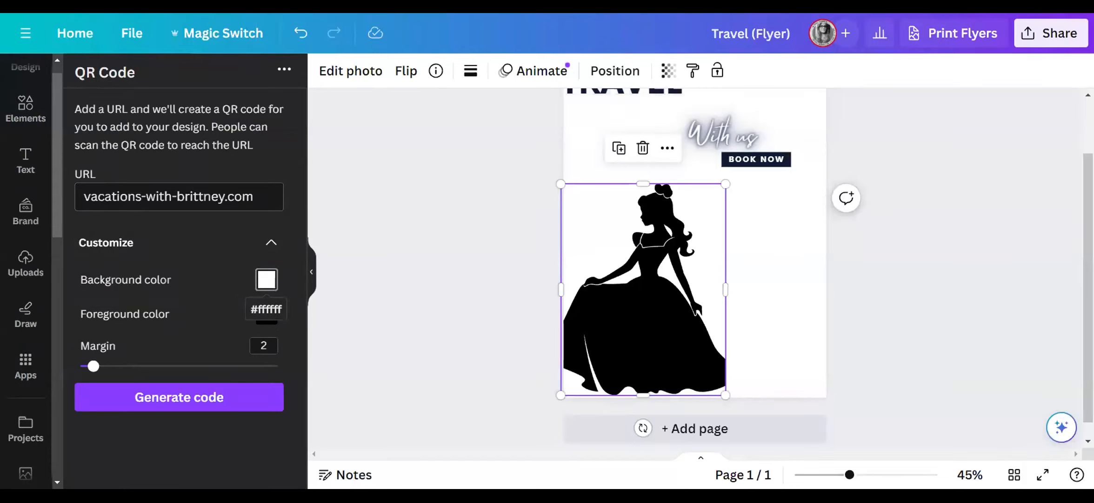
click(269, 281)
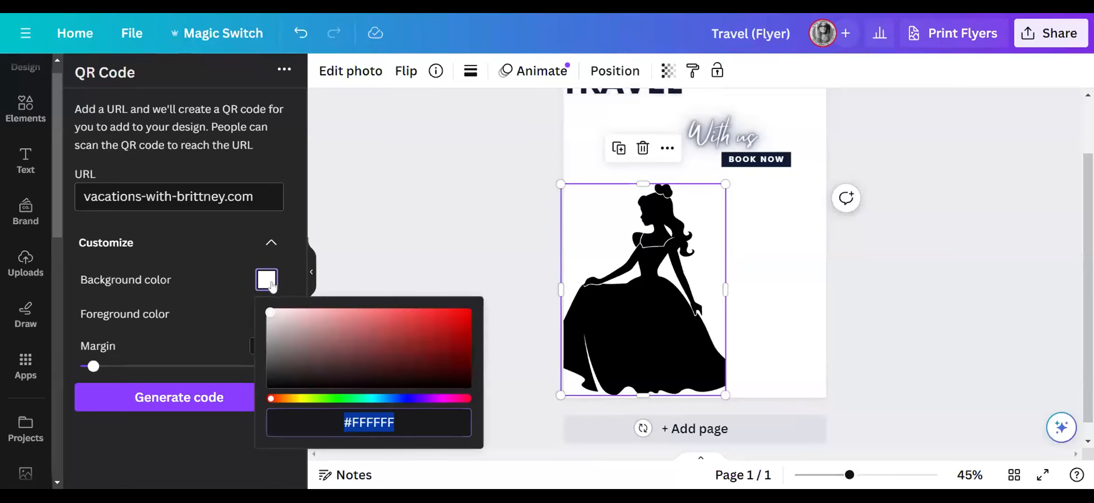
drag(465, 399, 446, 405)
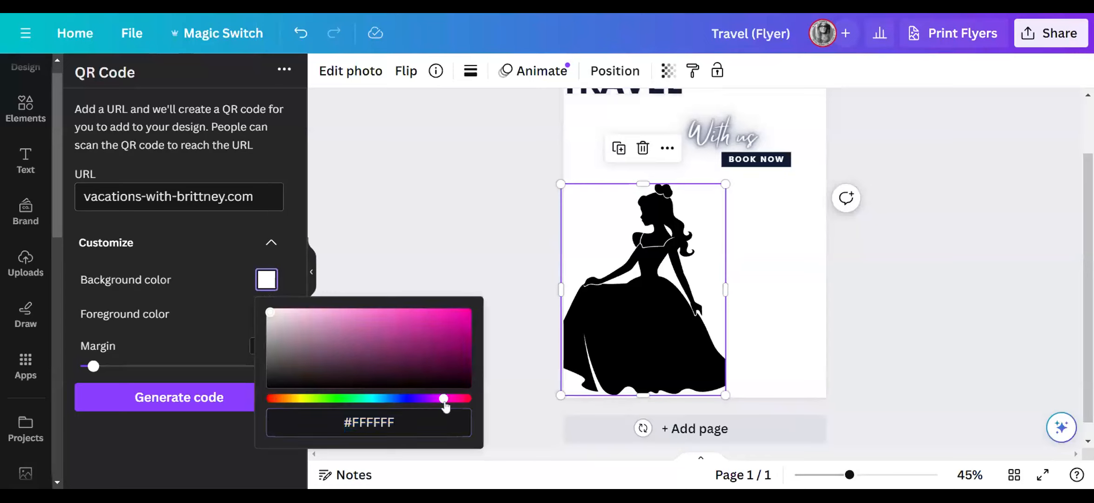
drag(450, 320, 445, 312)
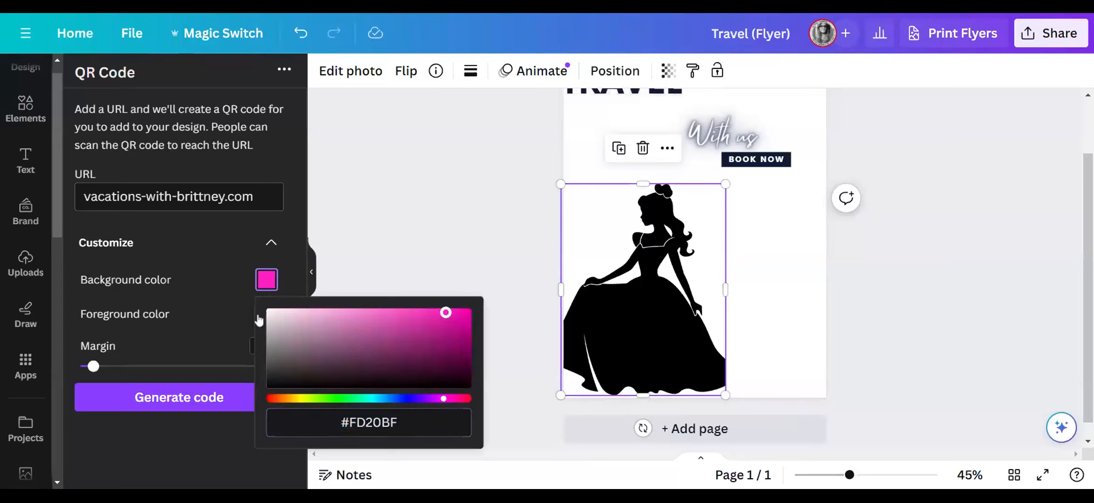
click(193, 316)
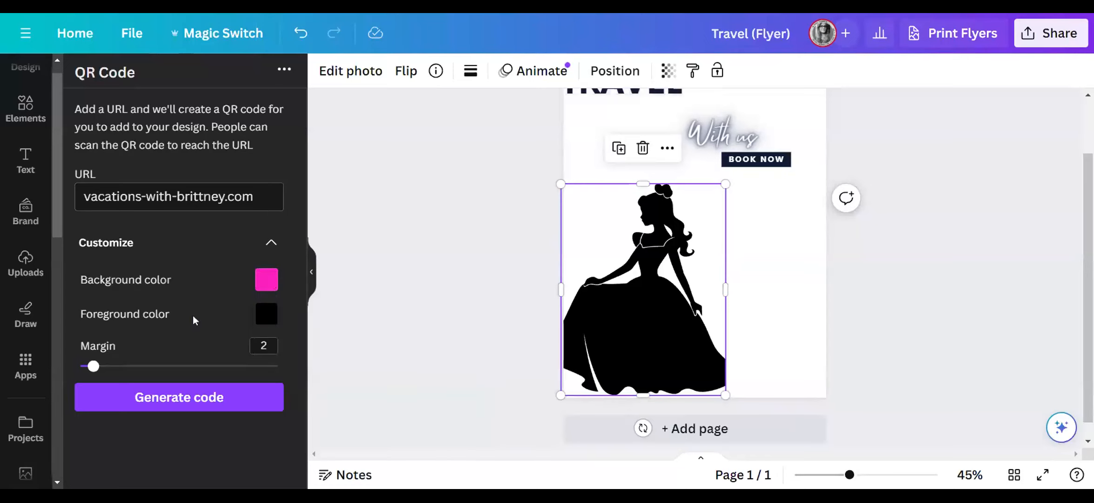
click(256, 314)
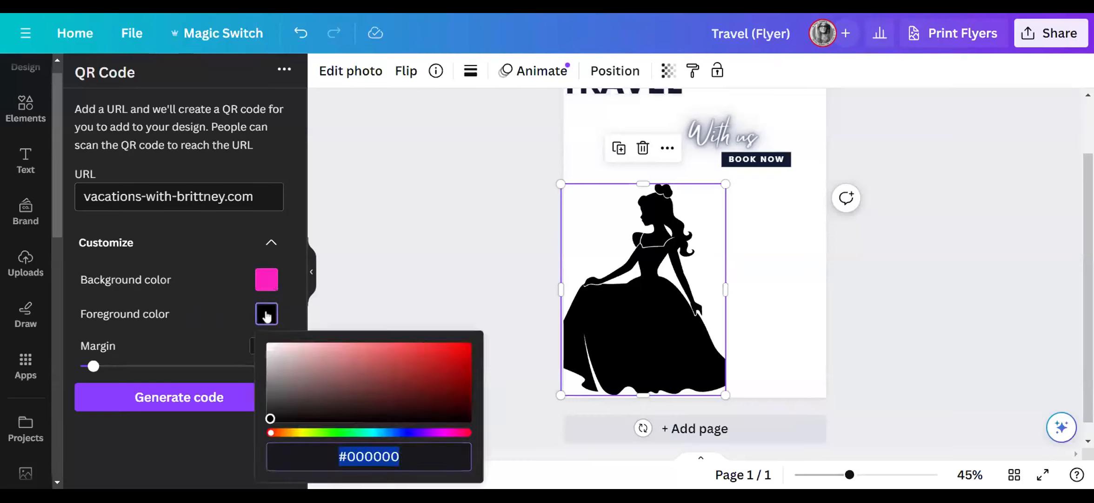
click(448, 432)
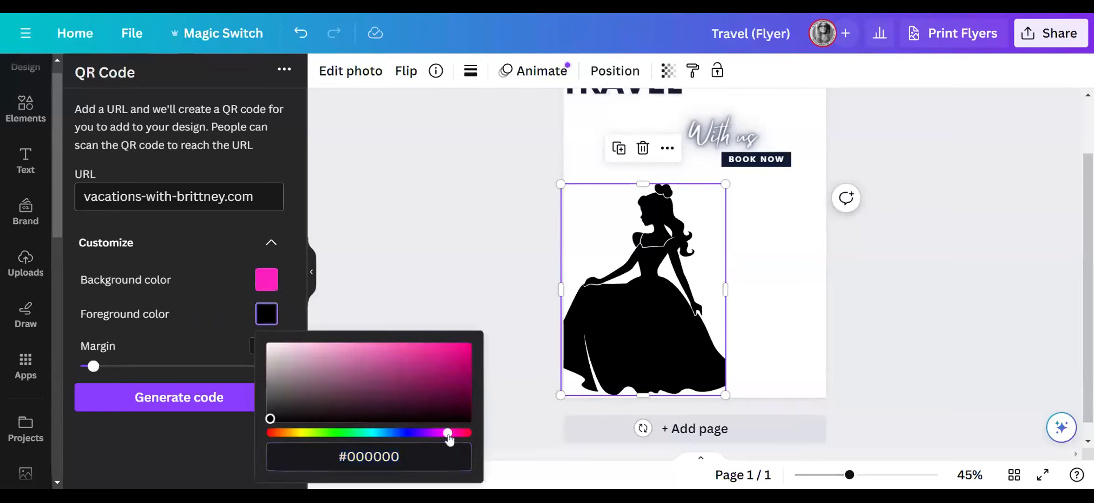
click(442, 357)
click(442, 367)
Generate the QR code, place it in the flyer's lower-right corner beside the silhouette and shrink it slightly
click(191, 400)
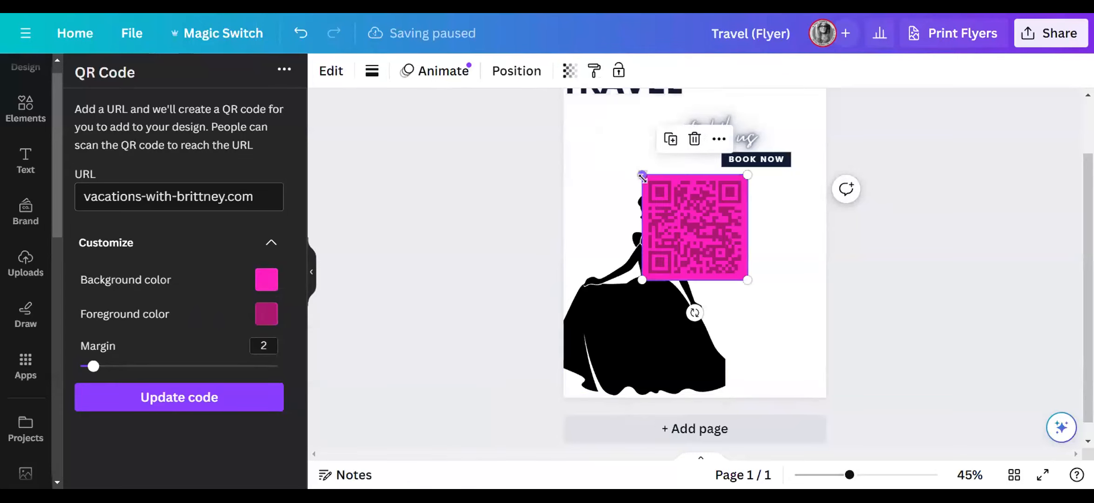
drag(691, 212, 762, 303)
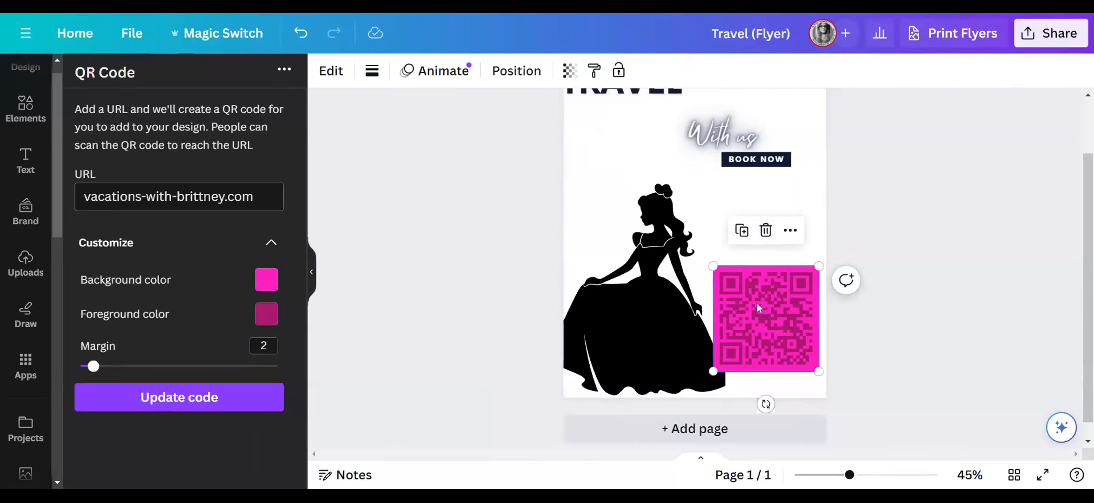
drag(713, 264, 738, 290)
Search the elements for "scan here" and show all matching graphics
click(26, 107)
click(153, 73)
key(BackSpace)
key(BackSpace)
key(BackSpace)
key(BackSpace)
key(BackSpace)
key(BackSpace)
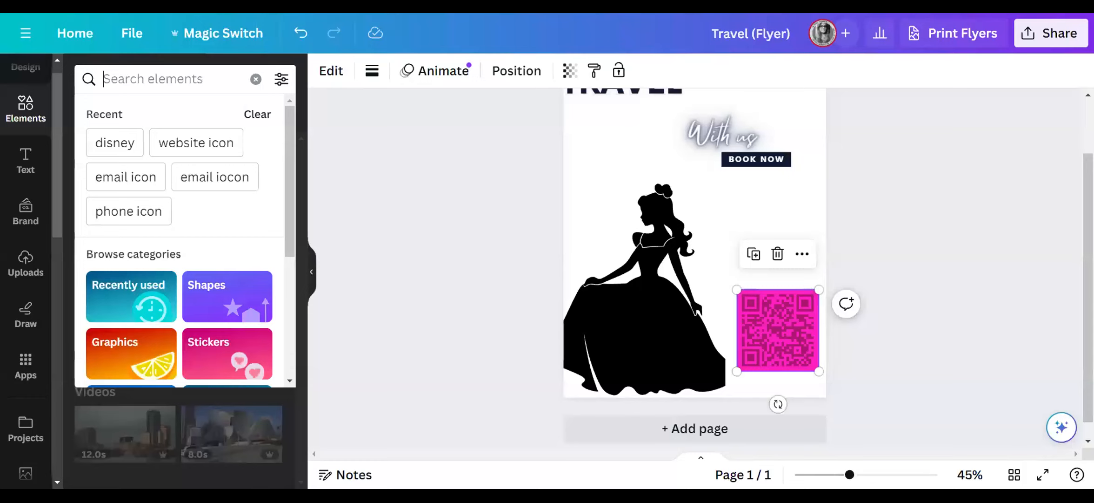
text(scan here)
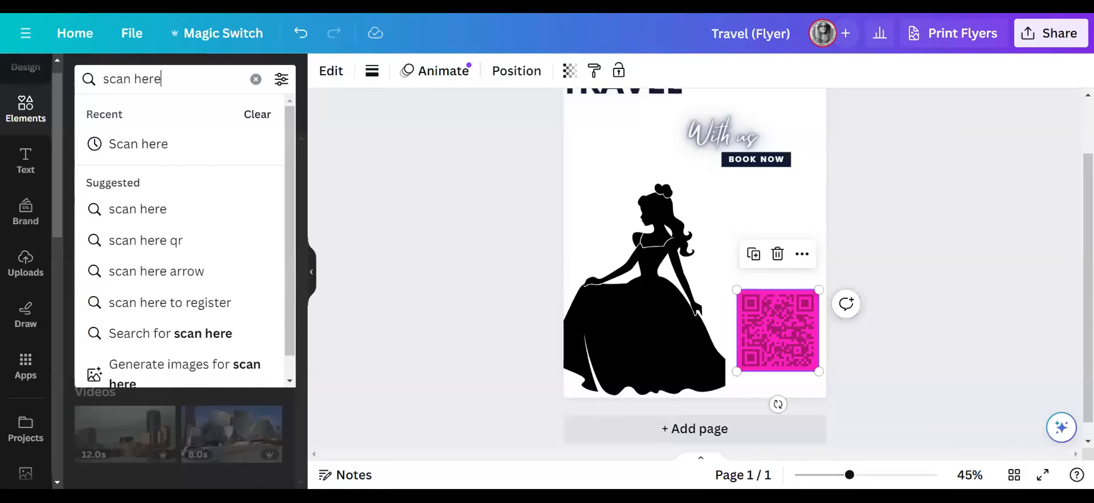
click(159, 143)
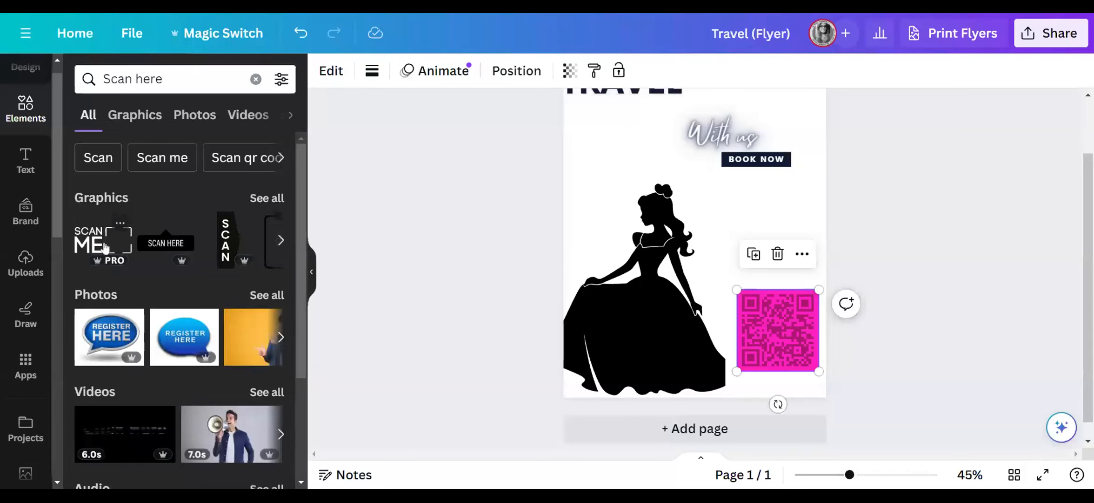
click(266, 198)
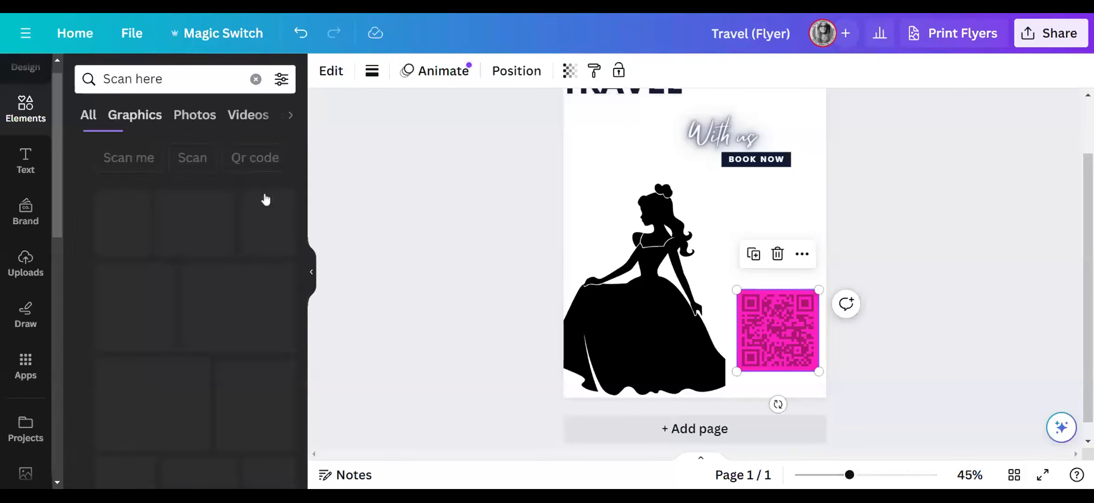
Add the graphic with four corner brackets to the flyer as a frame around the QR code
scroll(255, 315, down, 2)
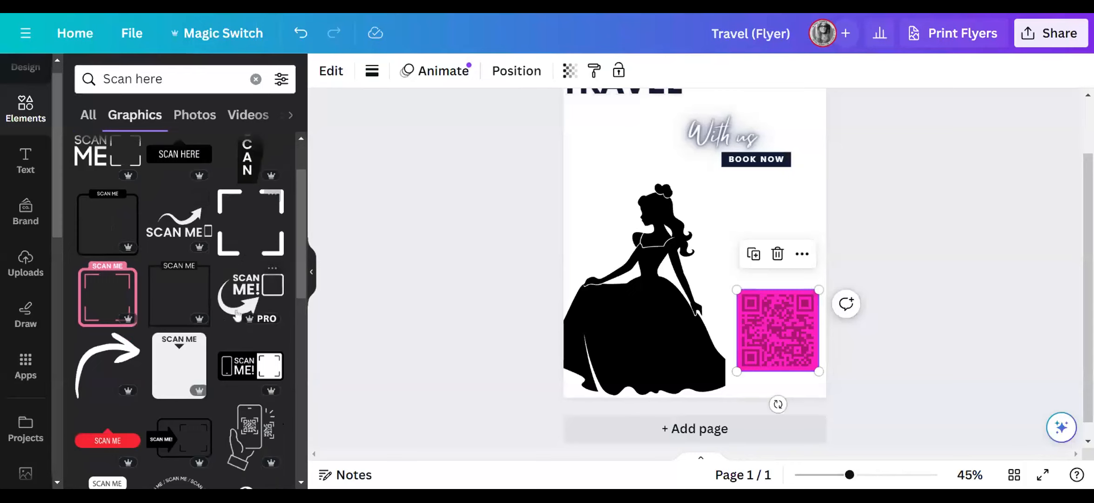
scroll(150, 331, down, 6)
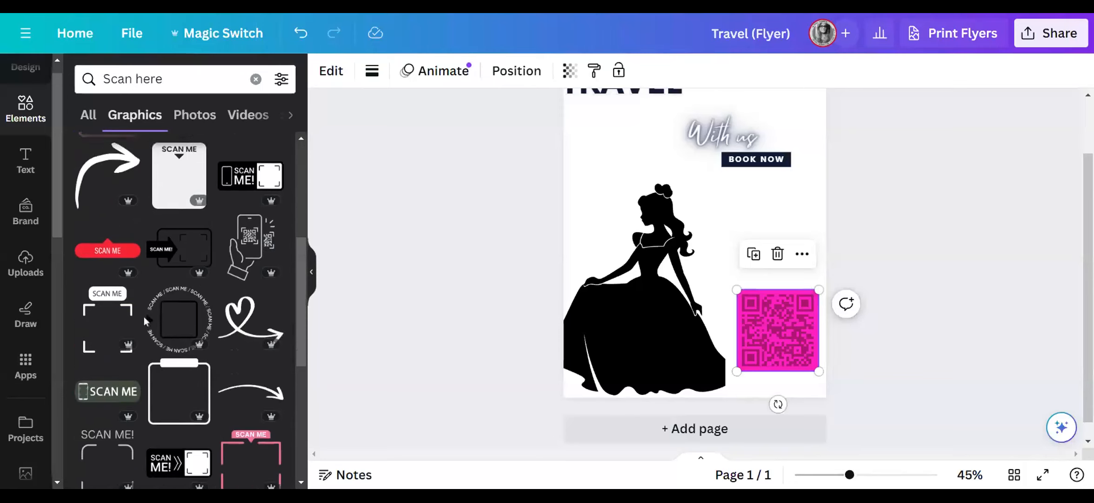
scroll(145, 287, up, 8)
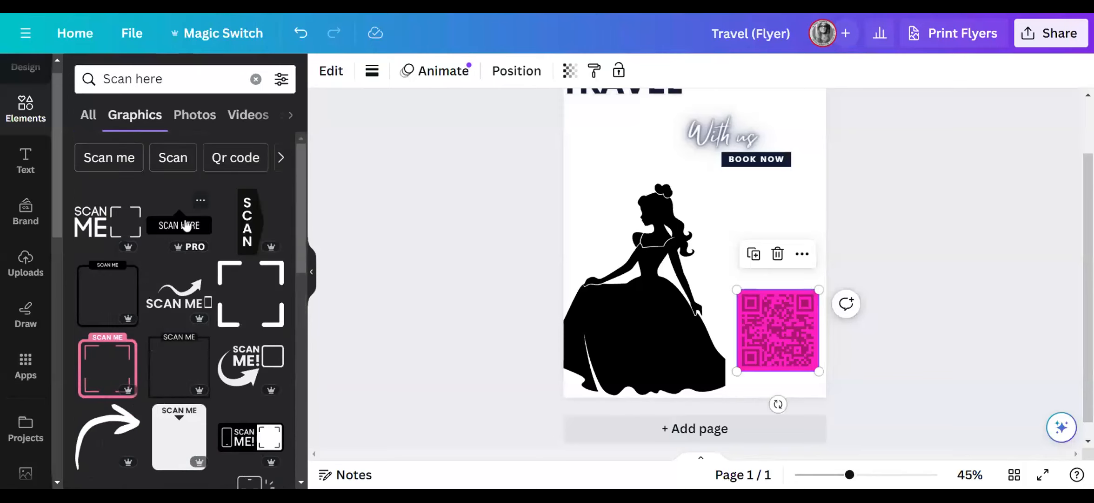
drag(247, 300, 749, 315)
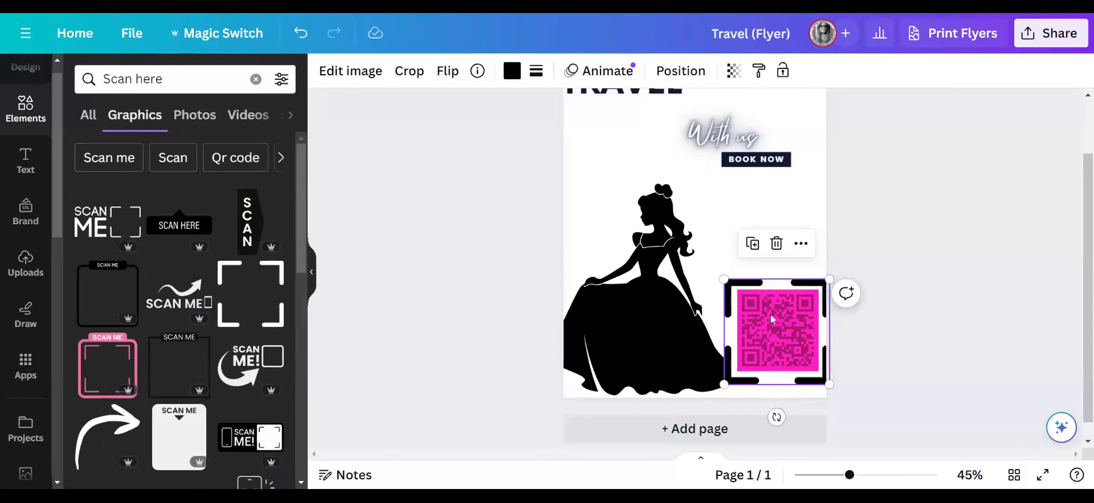
Delete the bracket frame and the QR code from the flyer
click(783, 250)
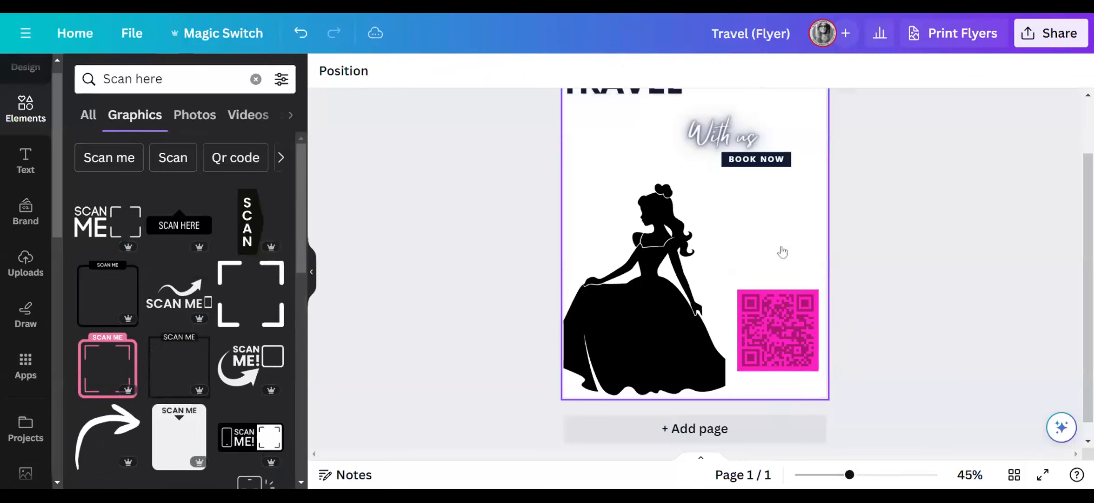
click(805, 351)
click(777, 254)
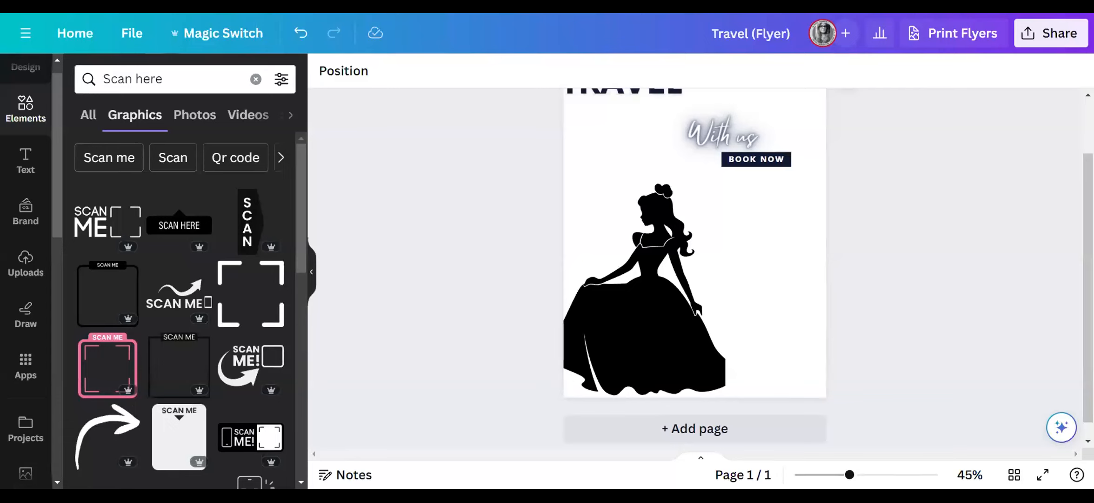
Move the TRAVEL heading to the right so it sits above the "With us" text
scroll(752, 251, up, 3)
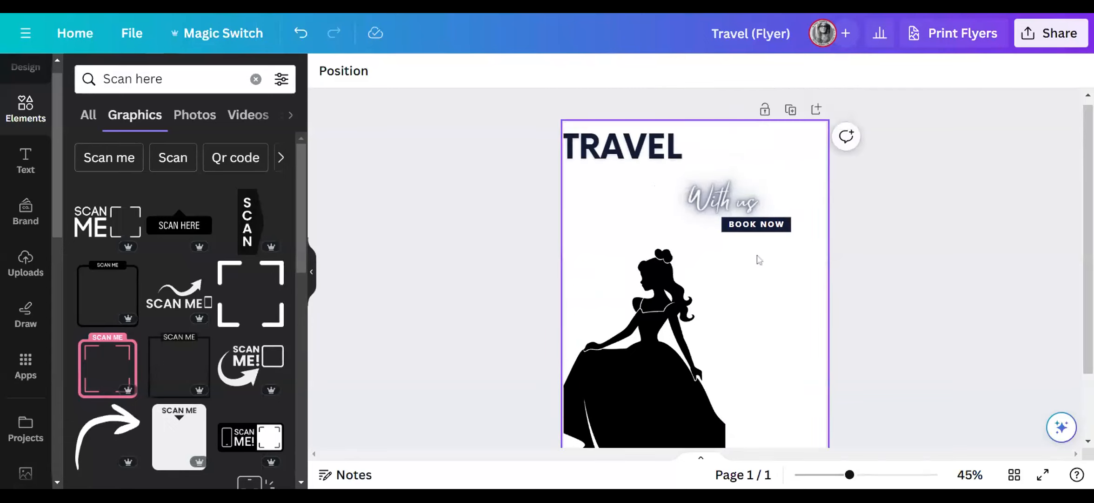
drag(632, 154, 730, 155)
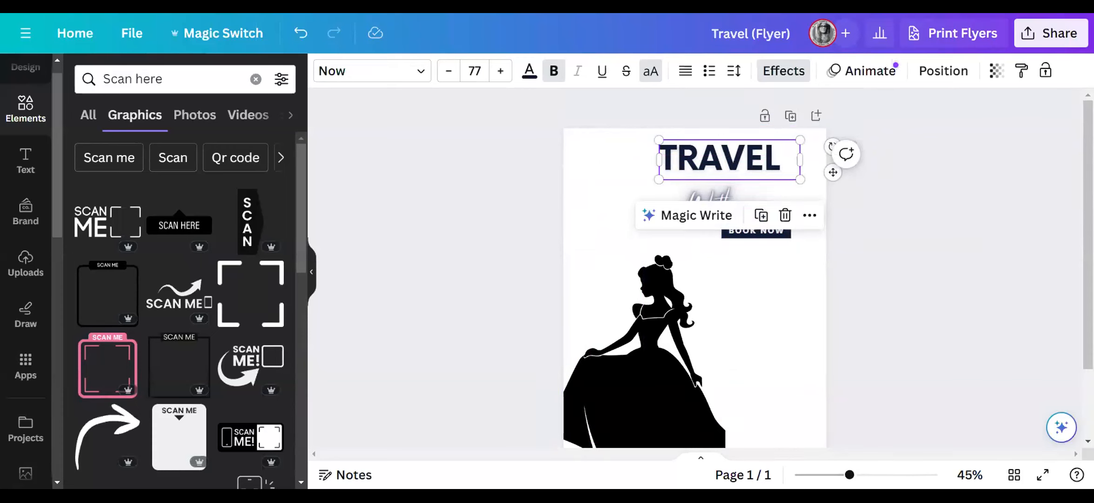
click(1032, 204)
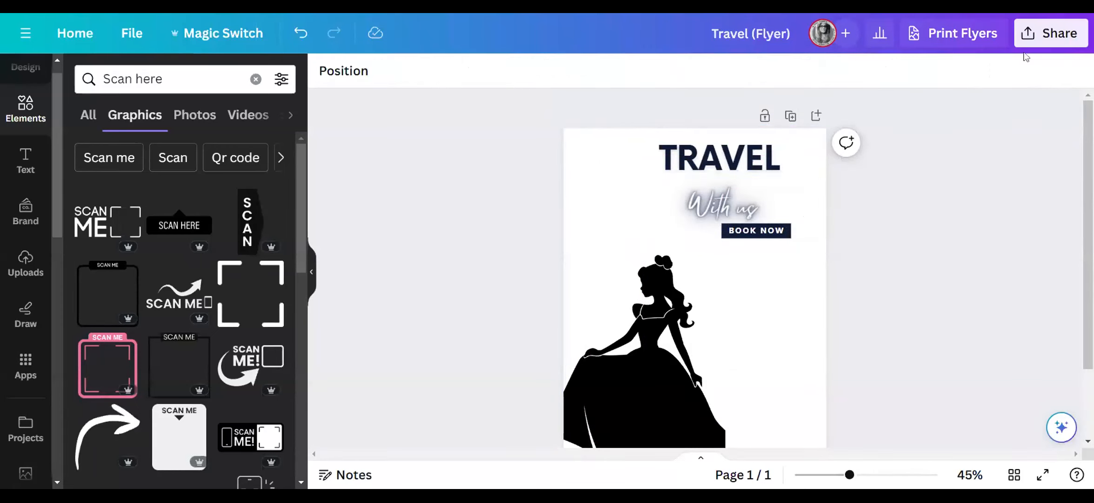
Download the flyer as a PNG at size 1
click(1041, 35)
scroll(959, 298, down, 3)
click(959, 301)
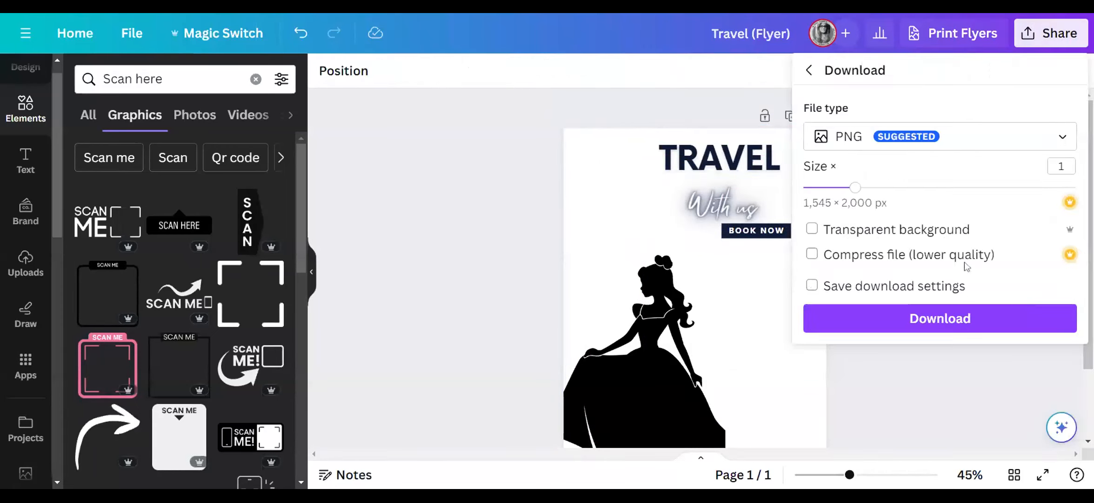
click(962, 329)
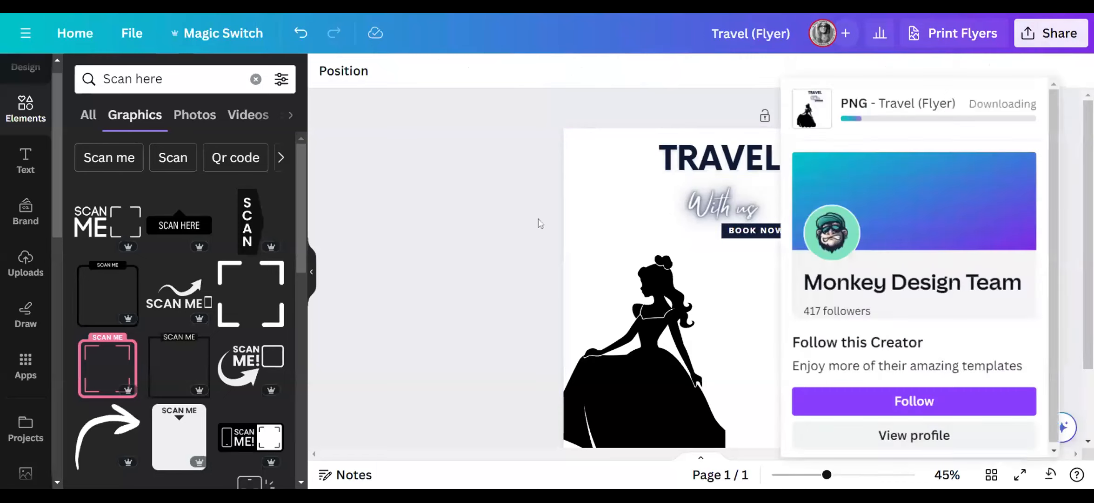
Widen the canvas area and look over the whole flyer
click(311, 272)
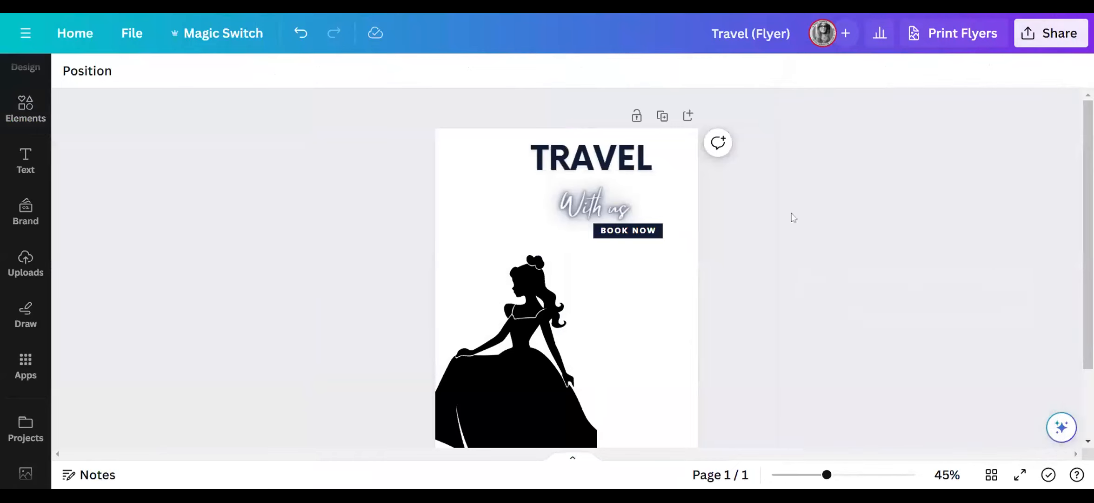
scroll(831, 340, down, 3)
scroll(833, 339, up, 2)
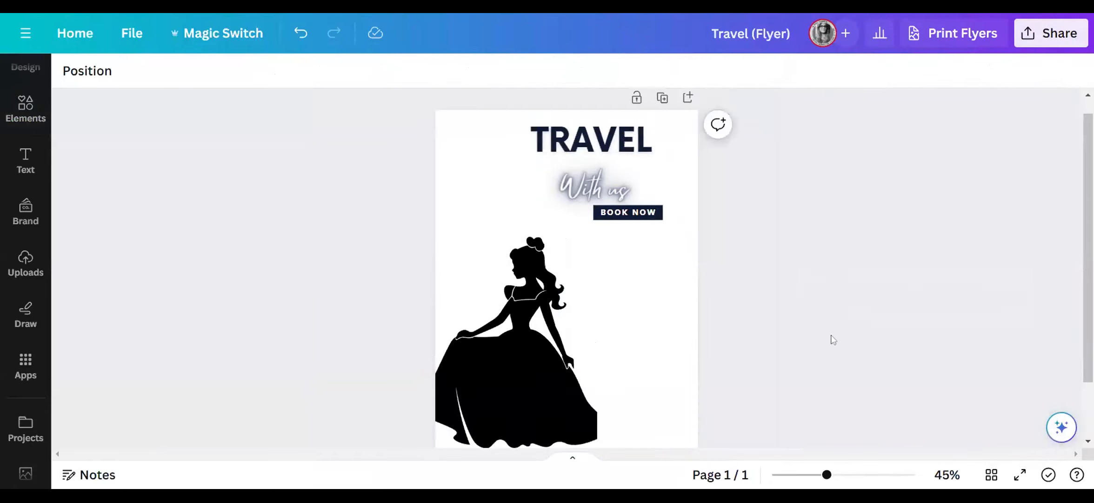
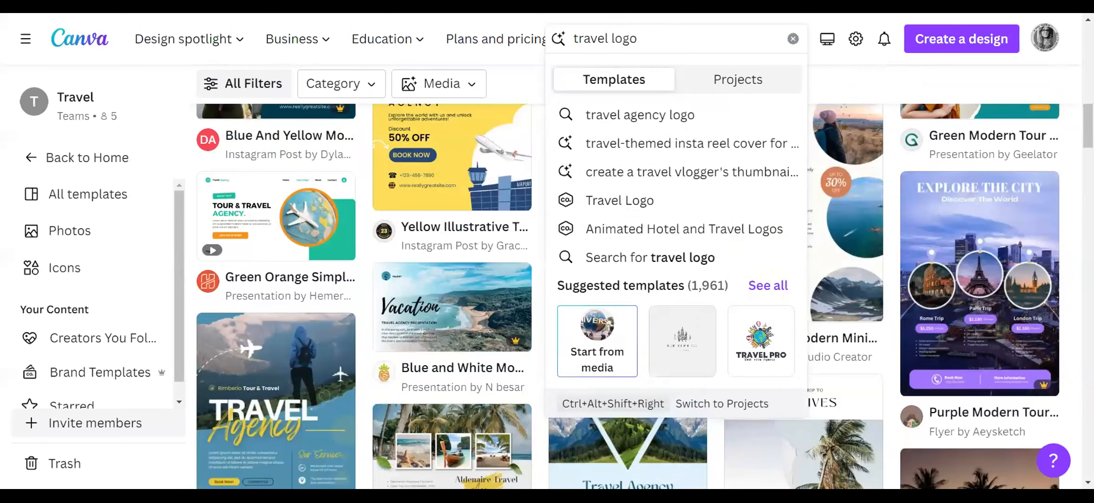
Search the templates for "travel logo" and open the Green and Blue Playful Illustrated World Travel logo for editing with a wider canvas
key(Return)
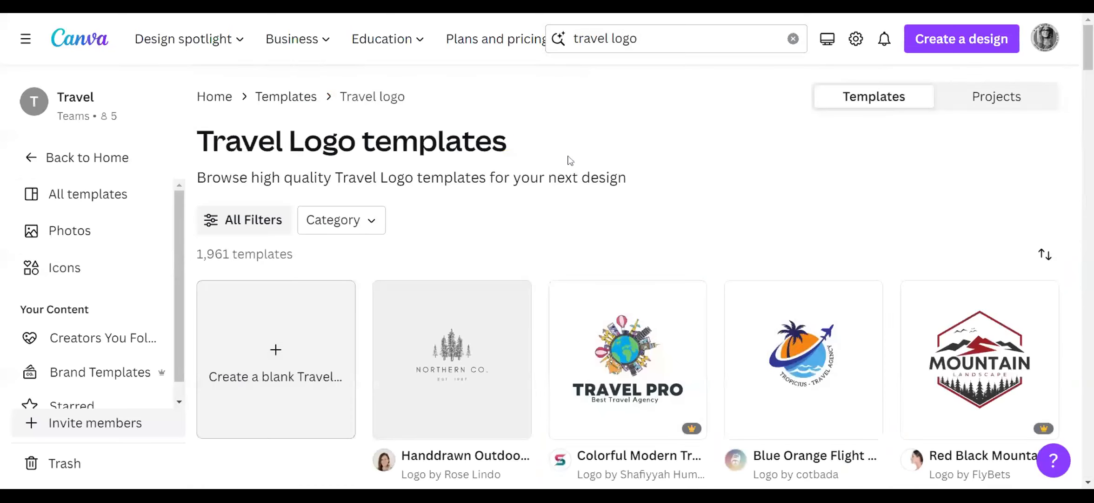
scroll(654, 195, down, 5)
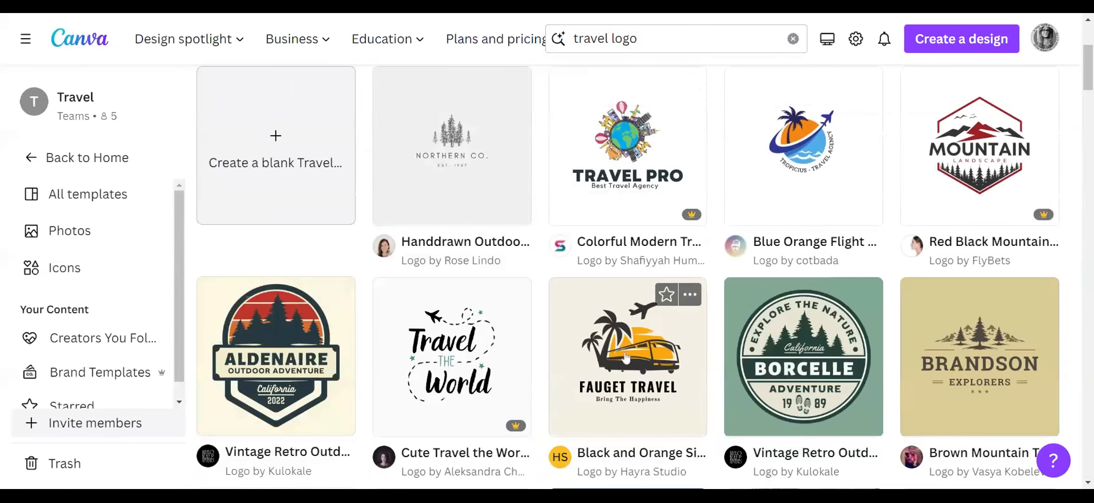
scroll(635, 370, down, 2)
scroll(649, 326, down, 3)
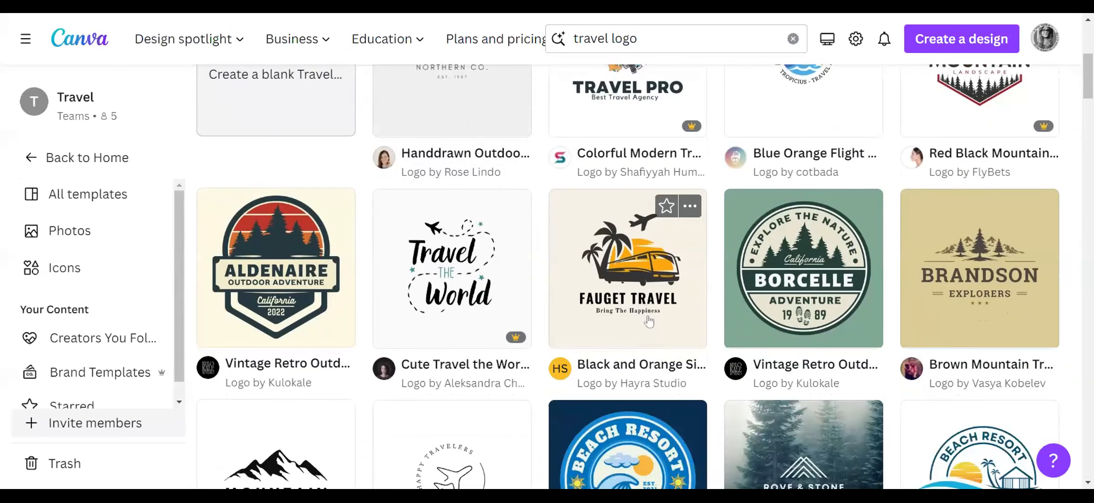
scroll(650, 320, down, 1)
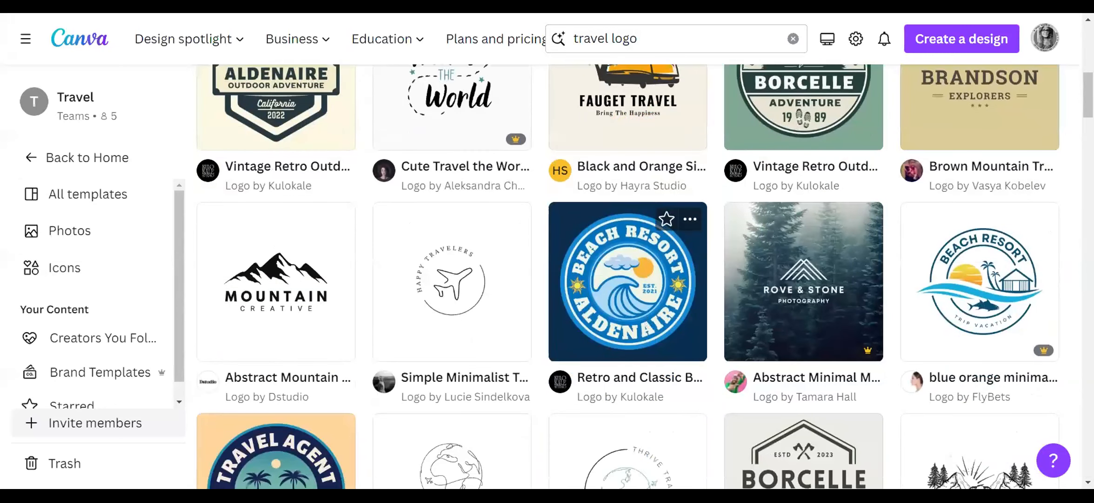
scroll(593, 300, up, 1)
click(593, 301)
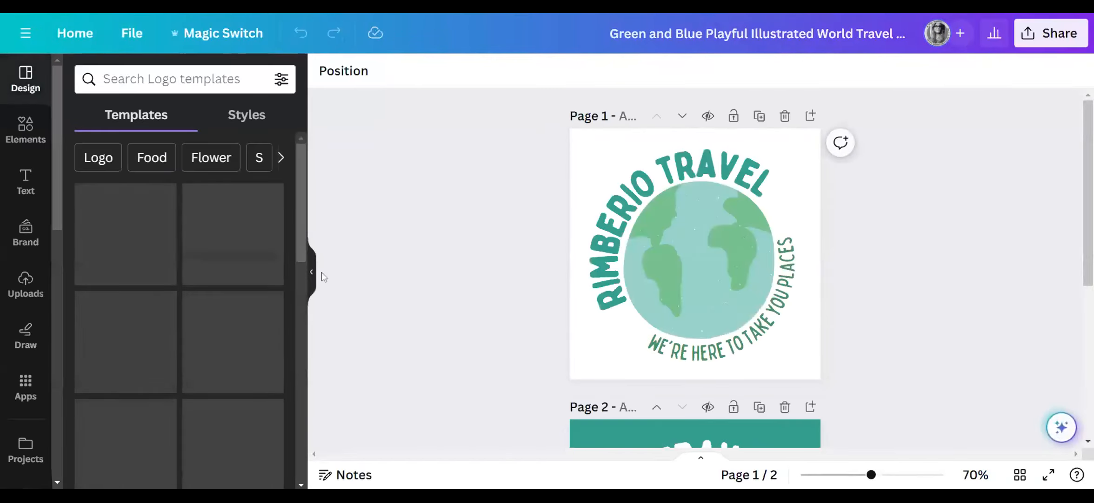
click(312, 273)
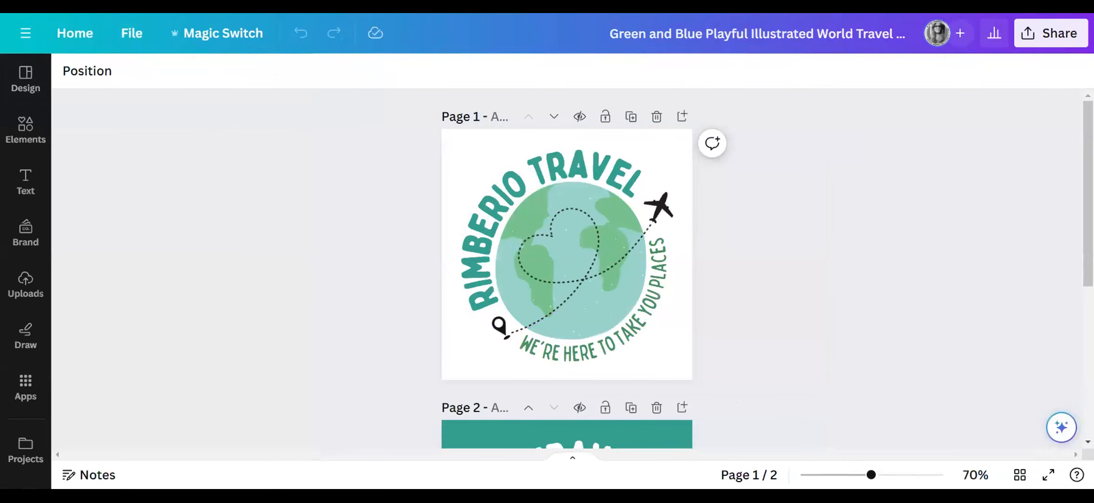
click(150, 36)
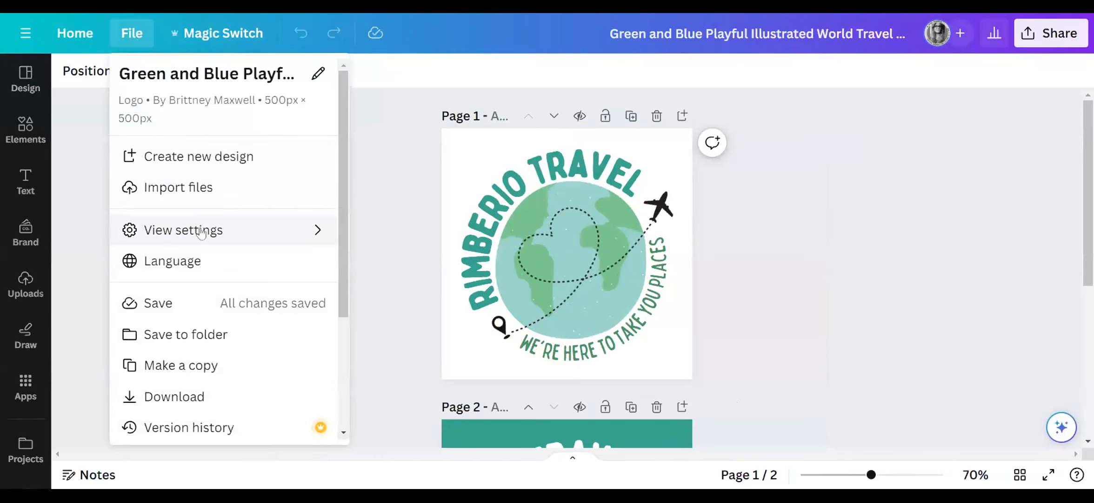
mouse_move(201, 233)
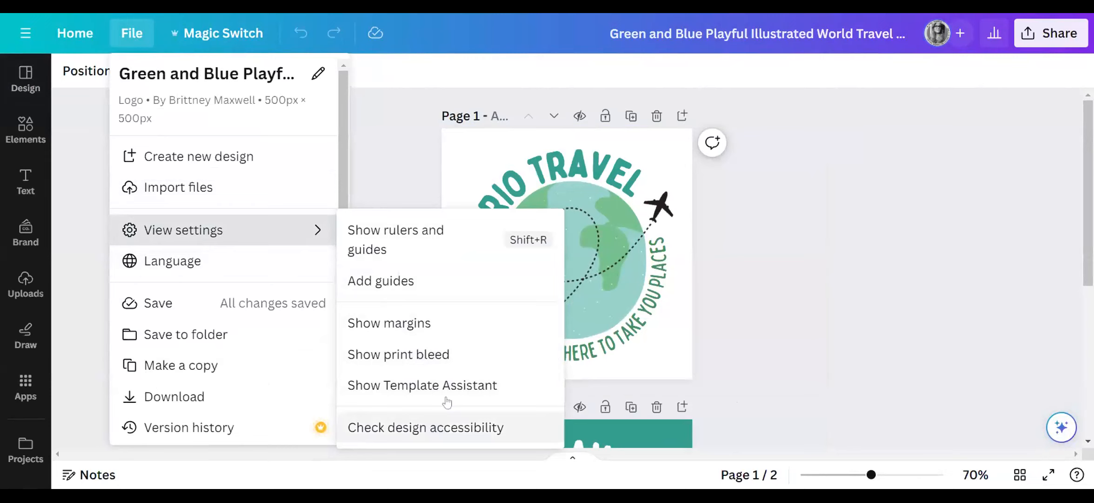
click(391, 149)
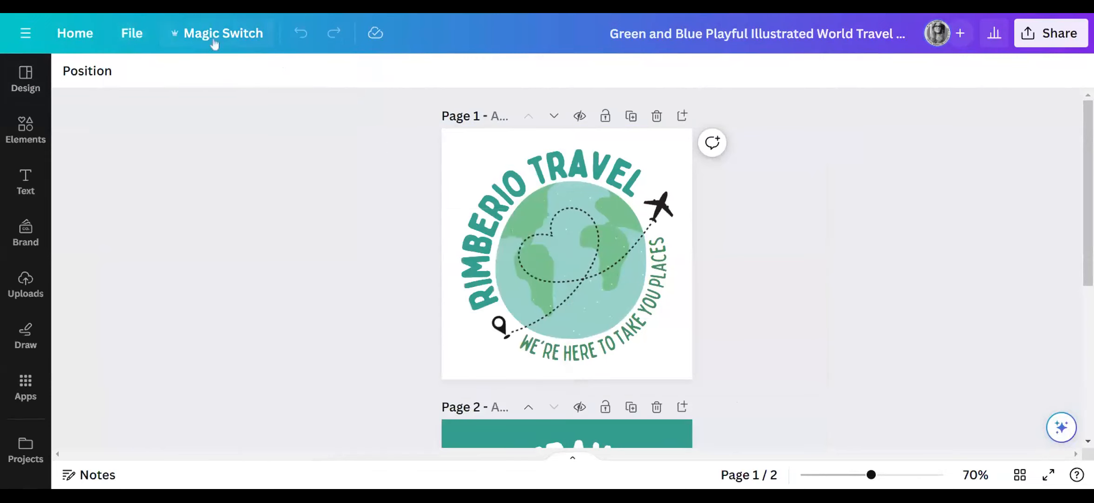
Find the business card sizes in Magic Switch and resize this design to Business Card (Landscape), 3.5 × 2 in
click(214, 37)
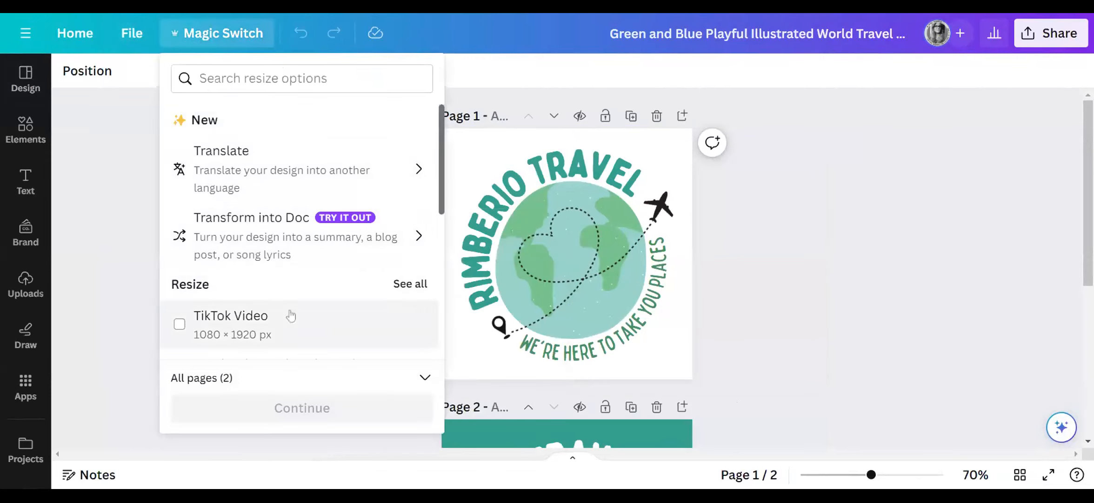
click(288, 78)
text(business cards)
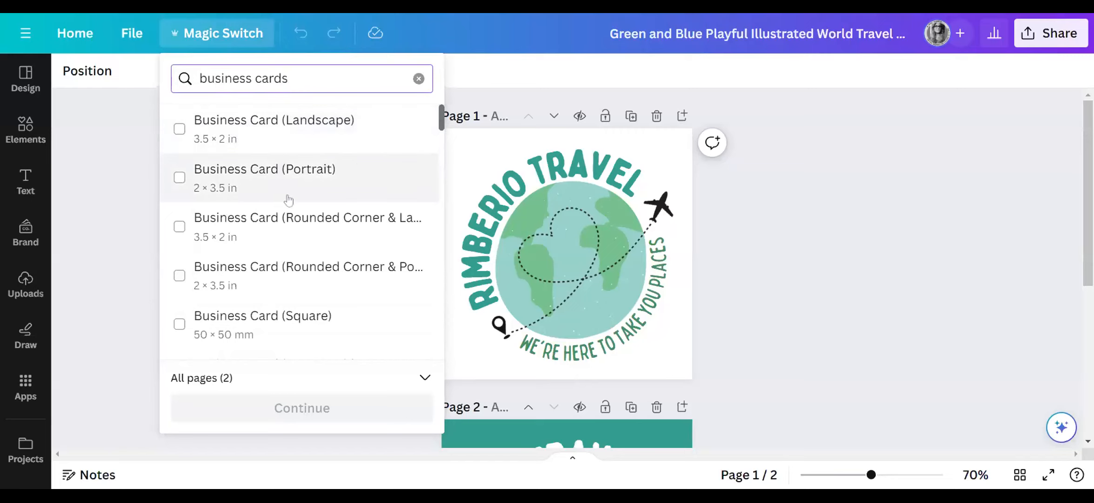
scroll(281, 277, down, 1)
scroll(281, 273, down, 5)
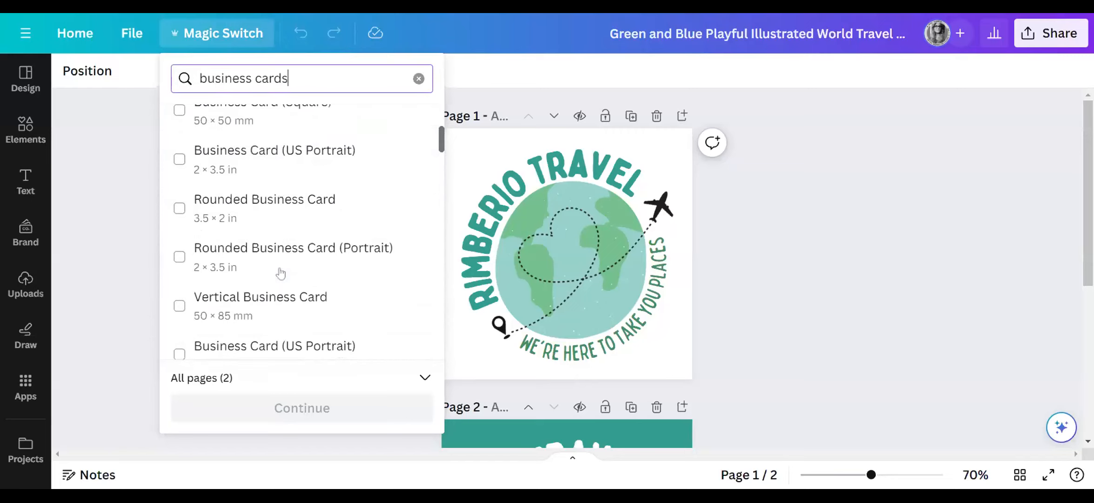
scroll(281, 267, up, 5)
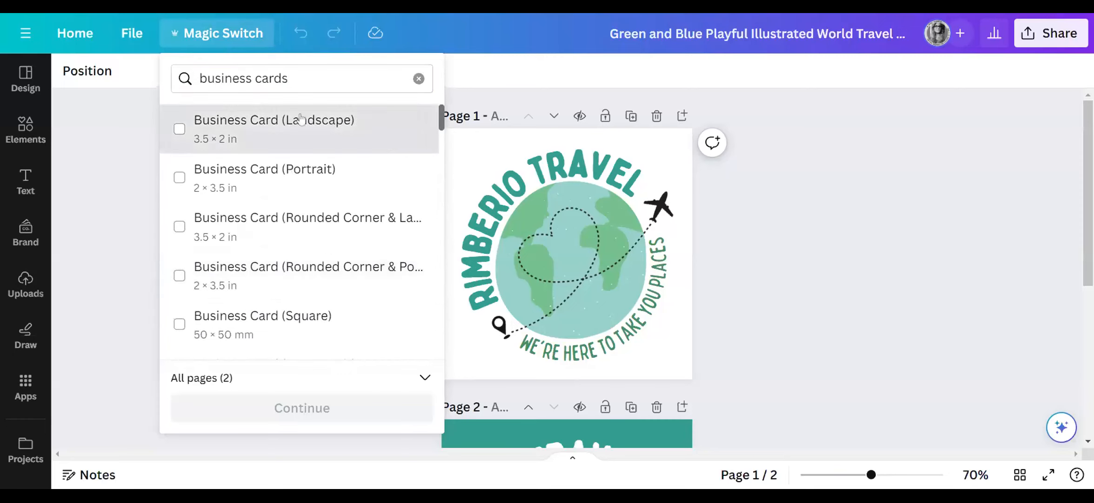
click(297, 132)
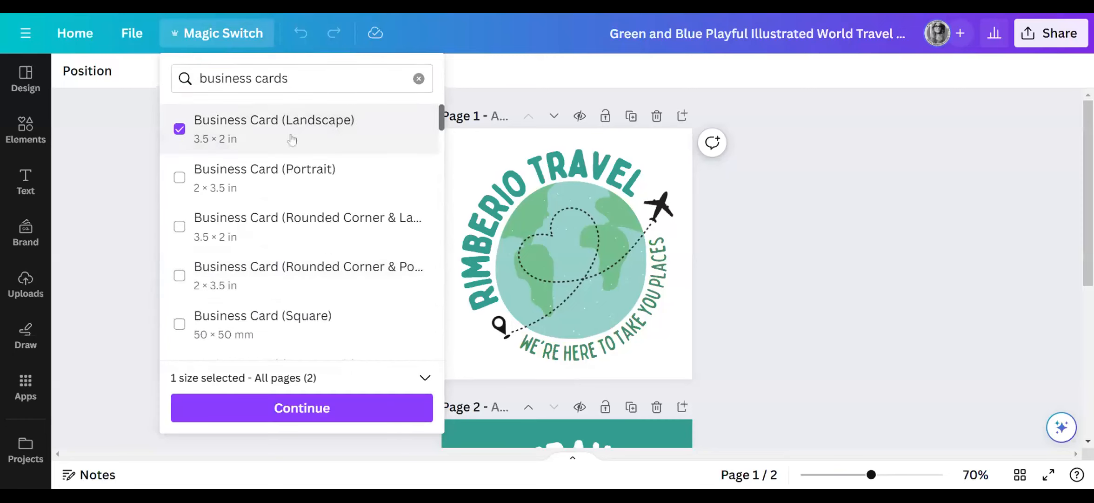
click(303, 410)
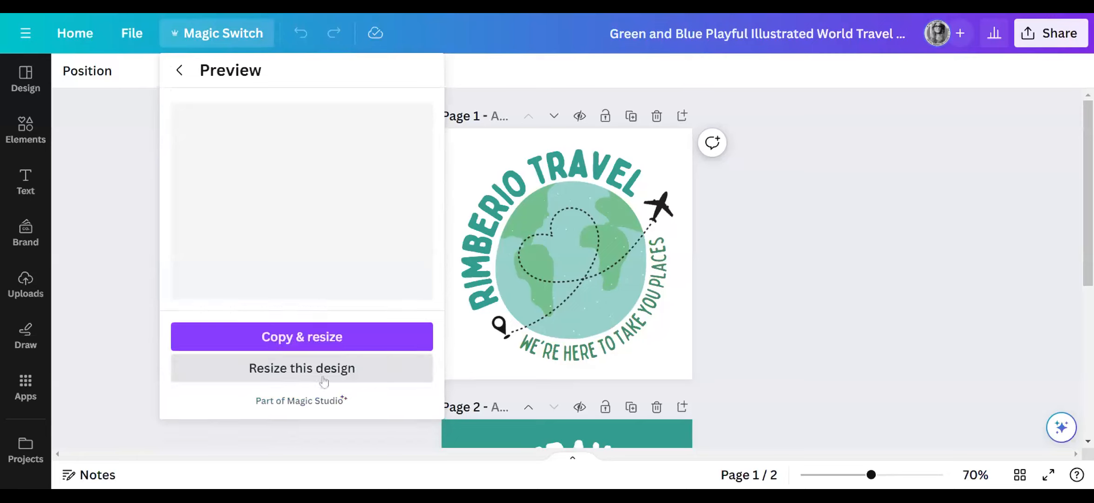
click(343, 370)
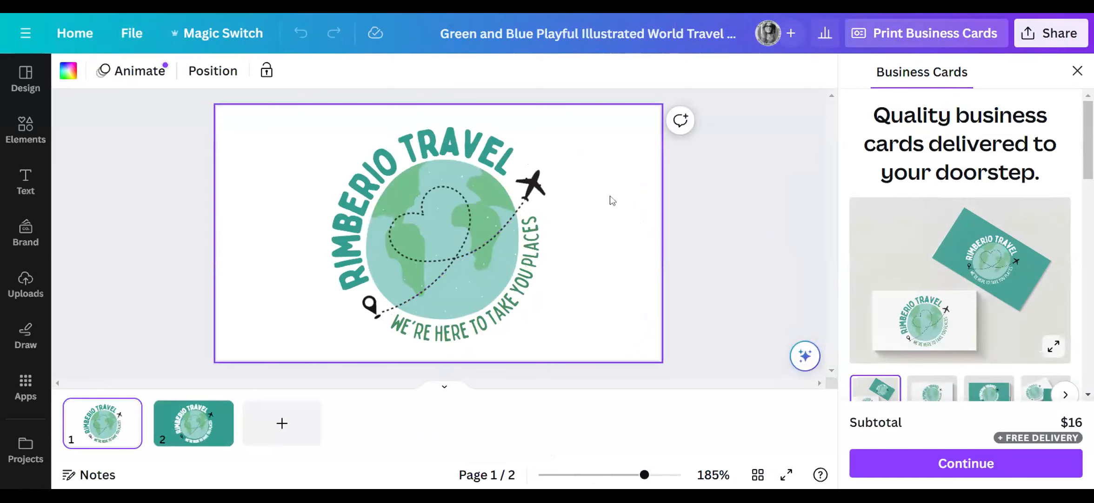
Collapse the page thumbnails and look over both pages of the business card
scroll(624, 209, down, 1)
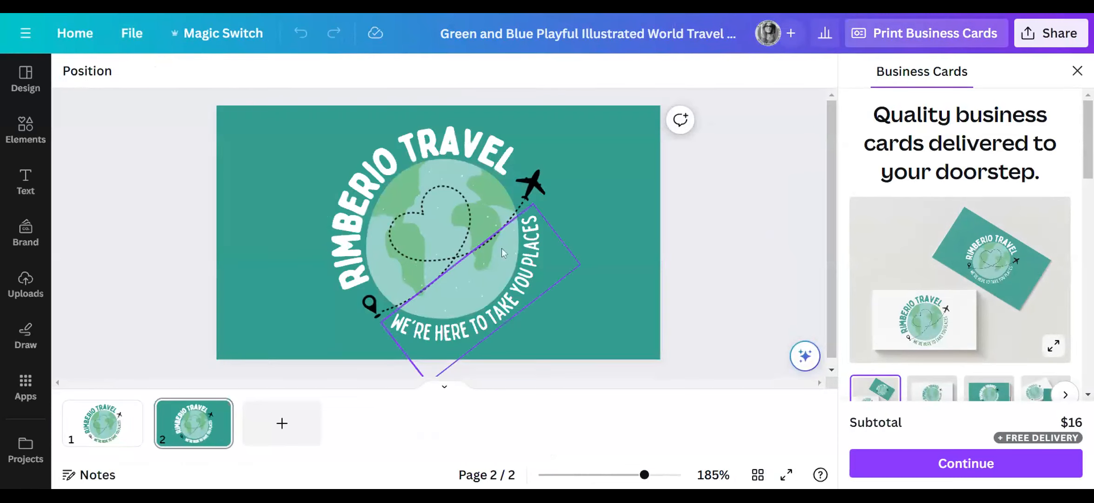
click(445, 387)
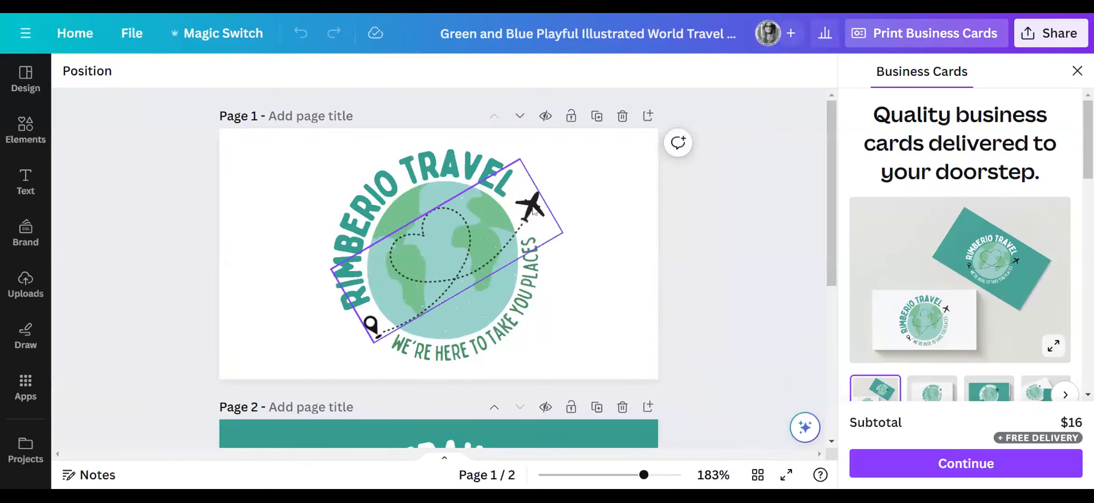
scroll(615, 309, down, 3)
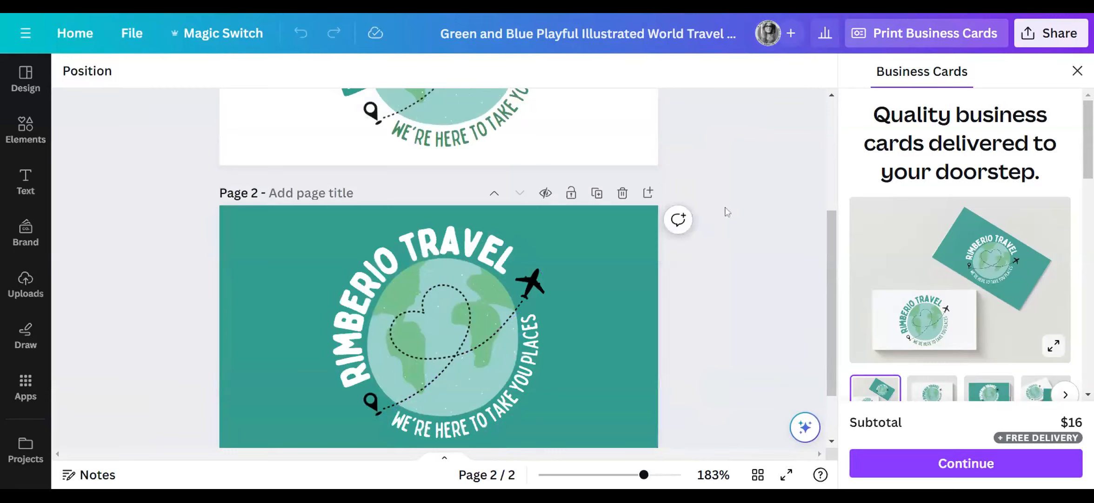
Make a resized copy of the design as a Facebook Video, 1080 × 1080 px, with a wider canvas area
click(142, 35)
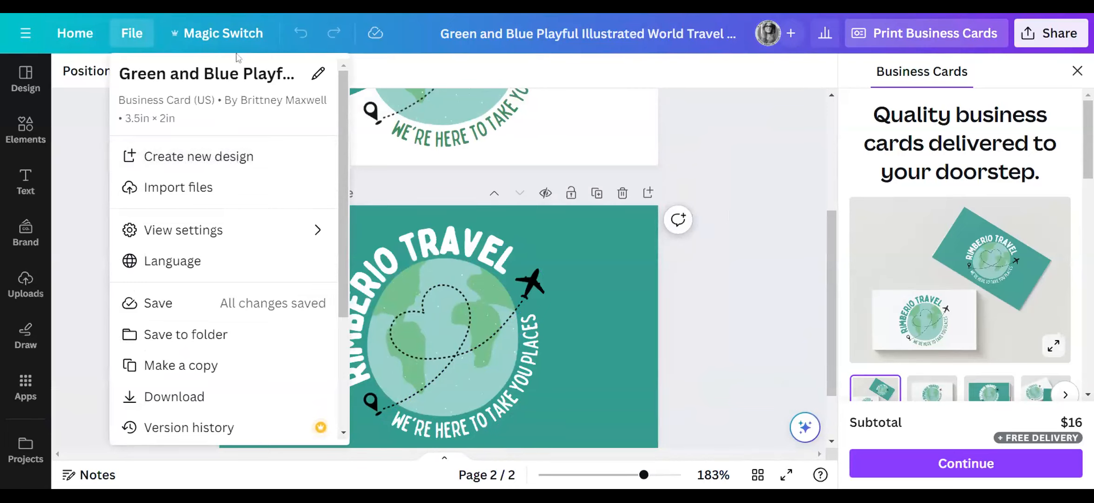
click(235, 33)
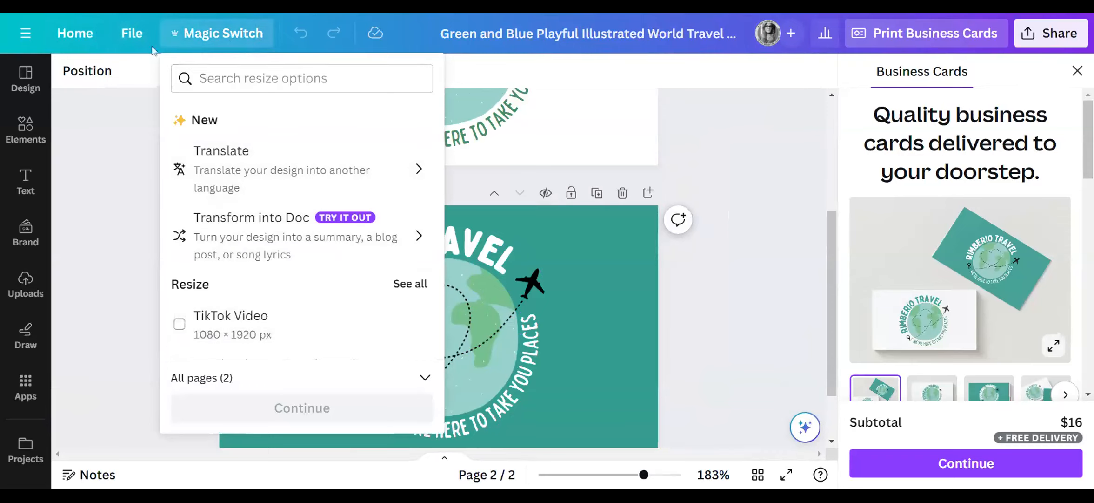
scroll(265, 163, down, 5)
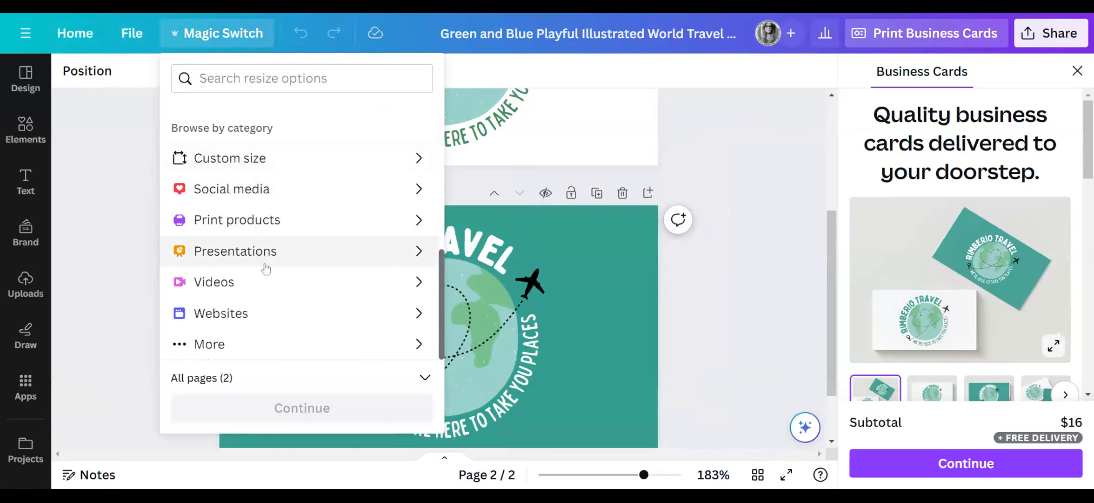
click(239, 288)
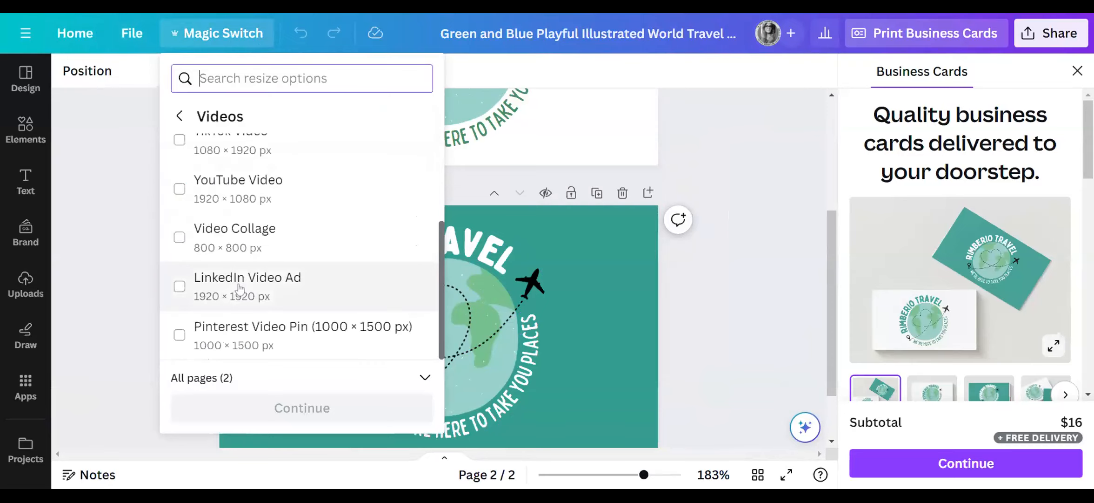
scroll(285, 199, up, 1)
scroll(285, 199, up, 4)
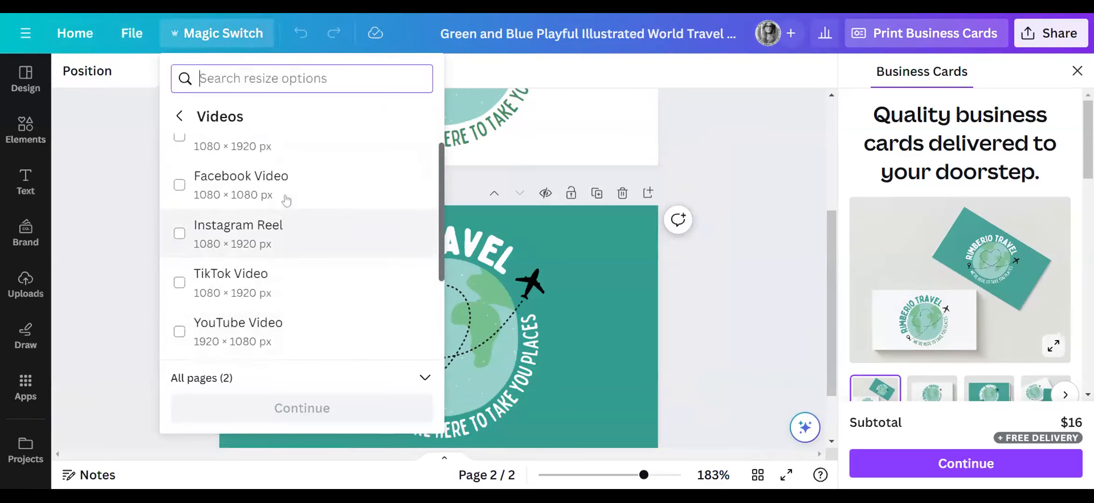
click(227, 247)
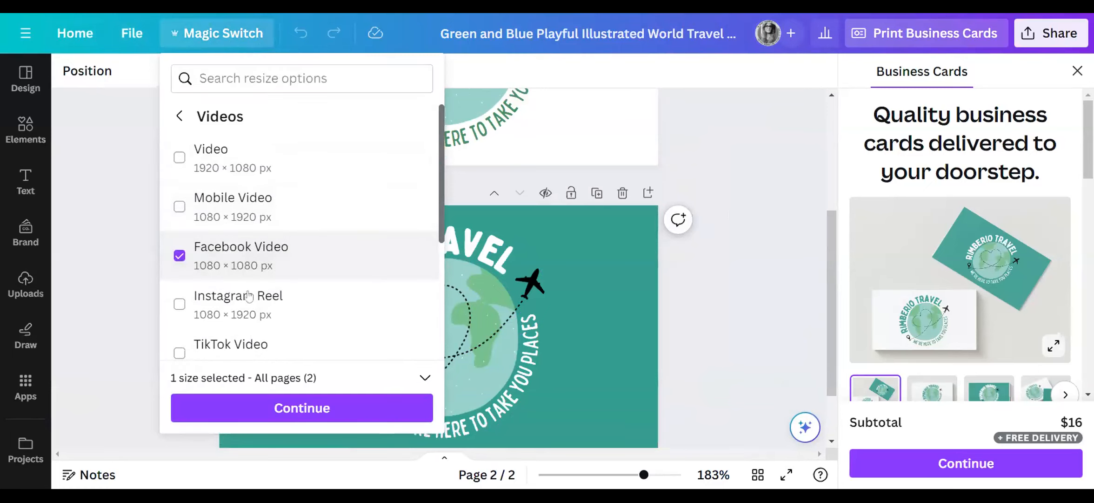
click(288, 408)
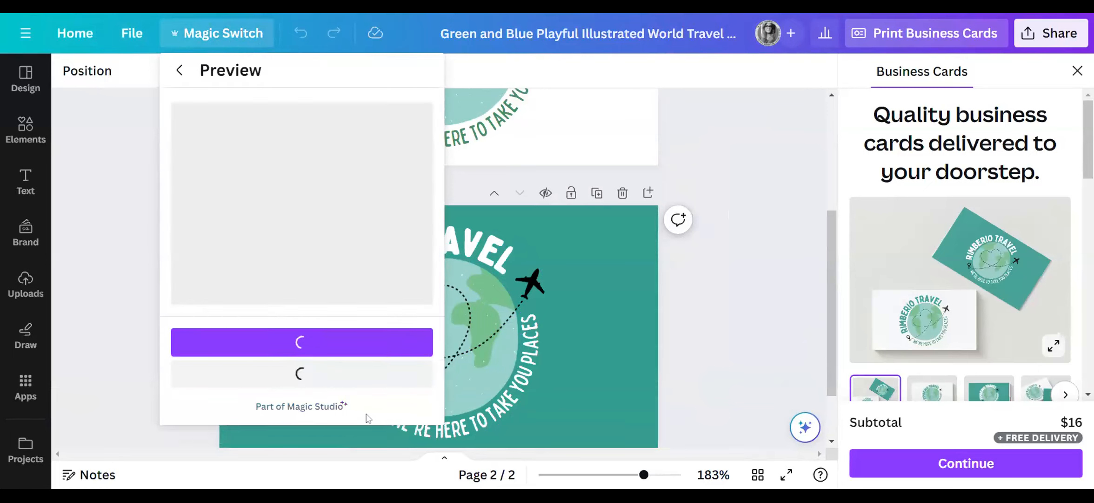
click(302, 342)
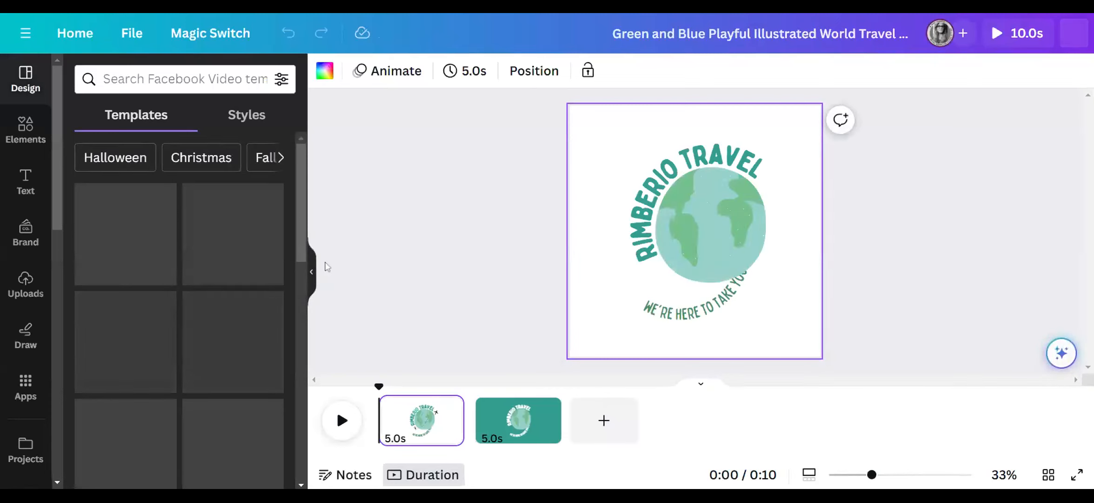
click(311, 268)
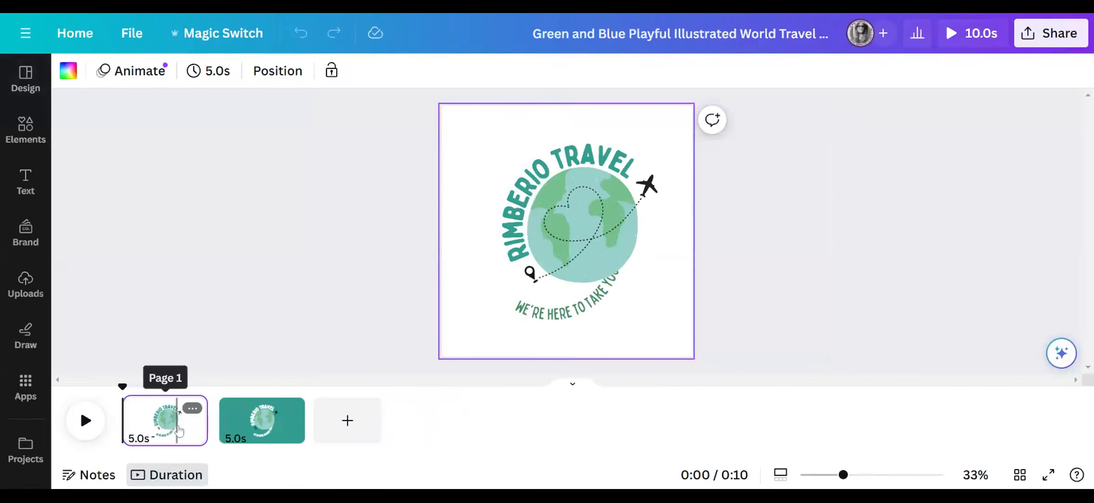
Extend the duration of both video pages to 10.3 seconds each and play the video
click(169, 427)
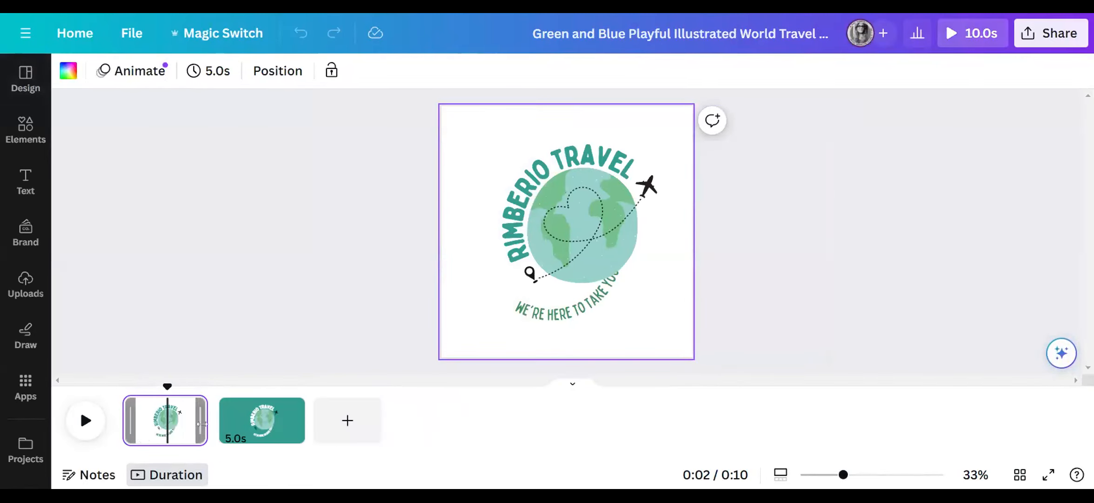
drag(205, 421, 293, 417)
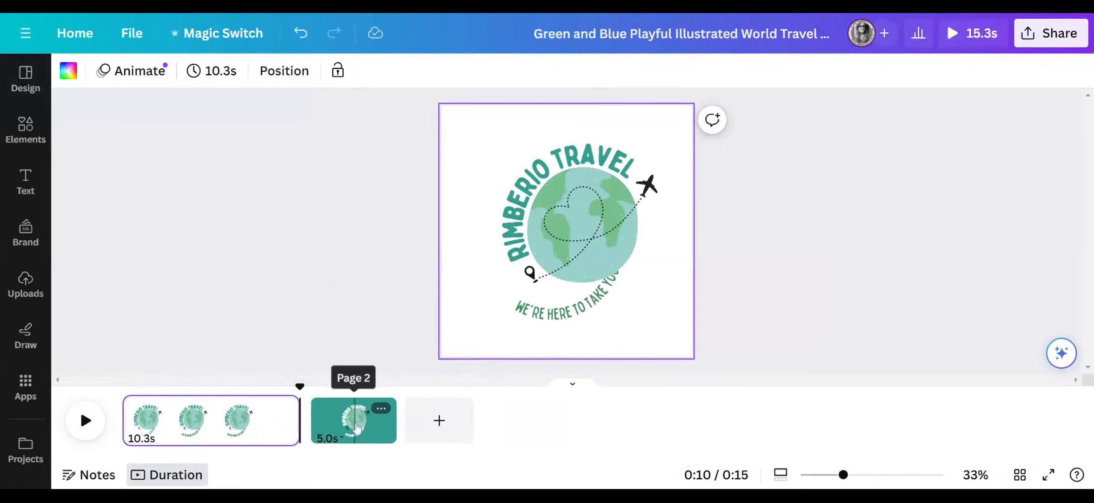
click(355, 421)
drag(384, 426, 483, 428)
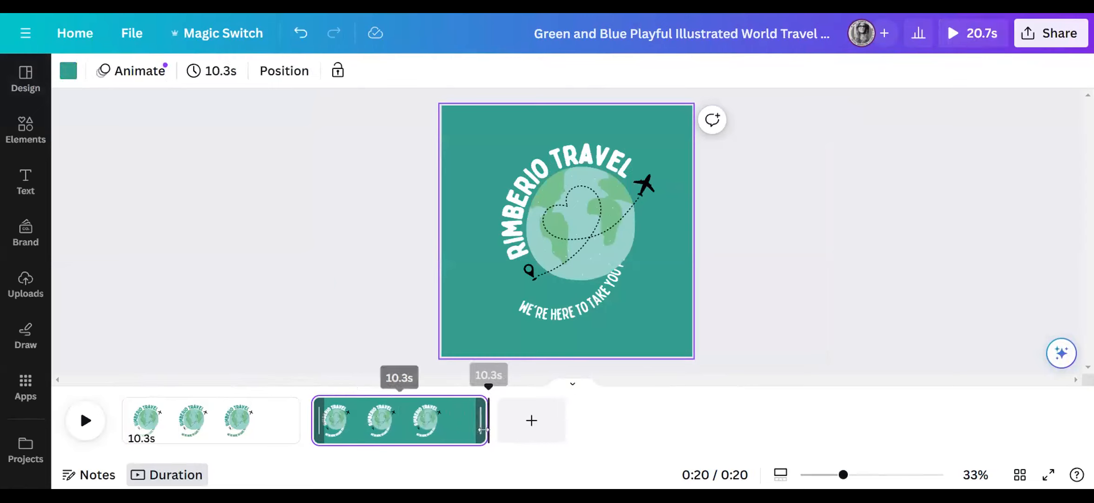
click(313, 281)
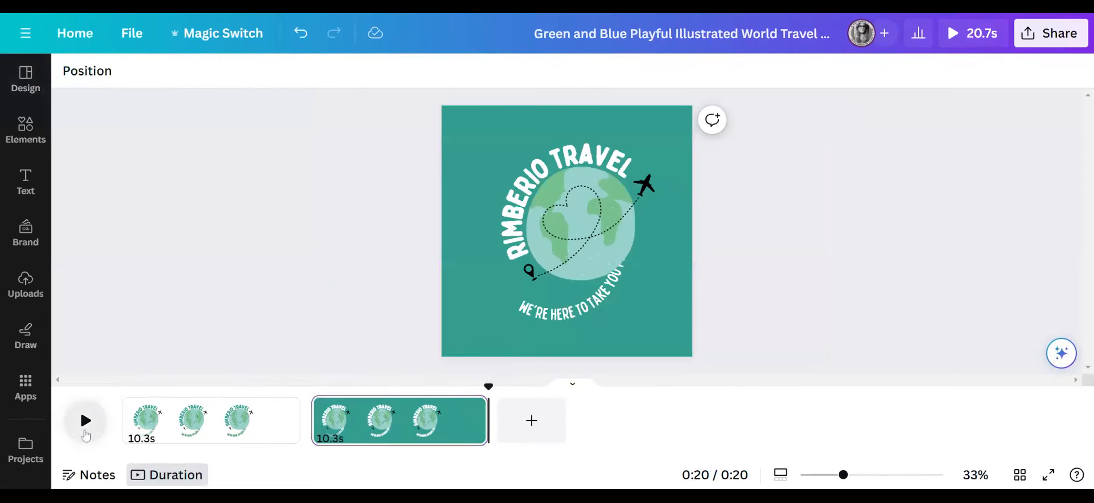
click(96, 419)
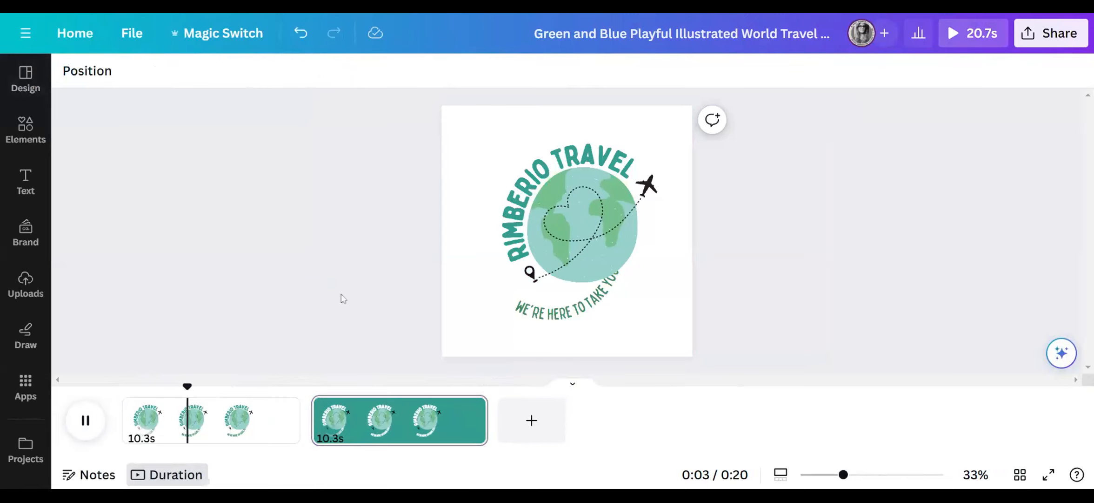
Move the "We're here to take you places" tagline on page 1 so it curves around the globe's lower-right edge
click(573, 311)
drag(601, 301, 635, 283)
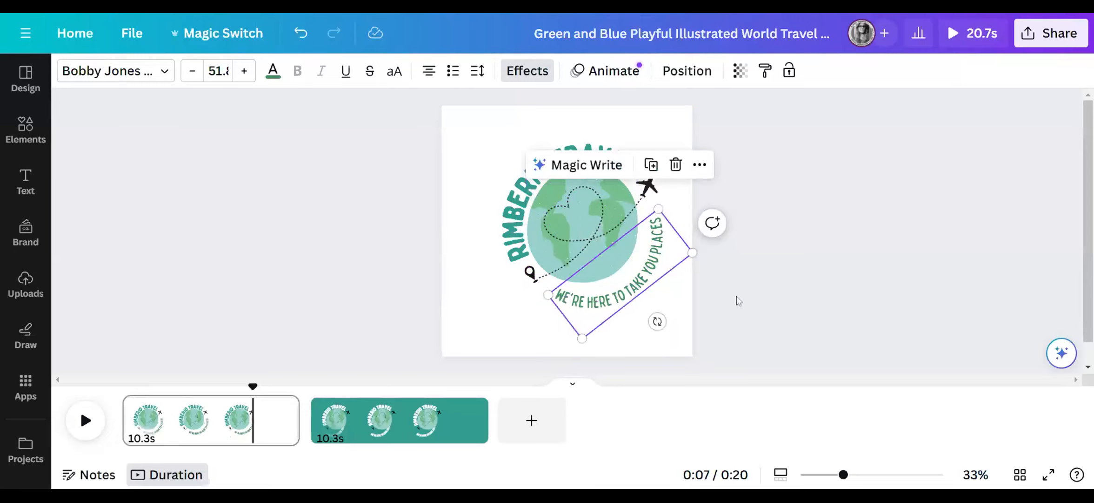
click(767, 289)
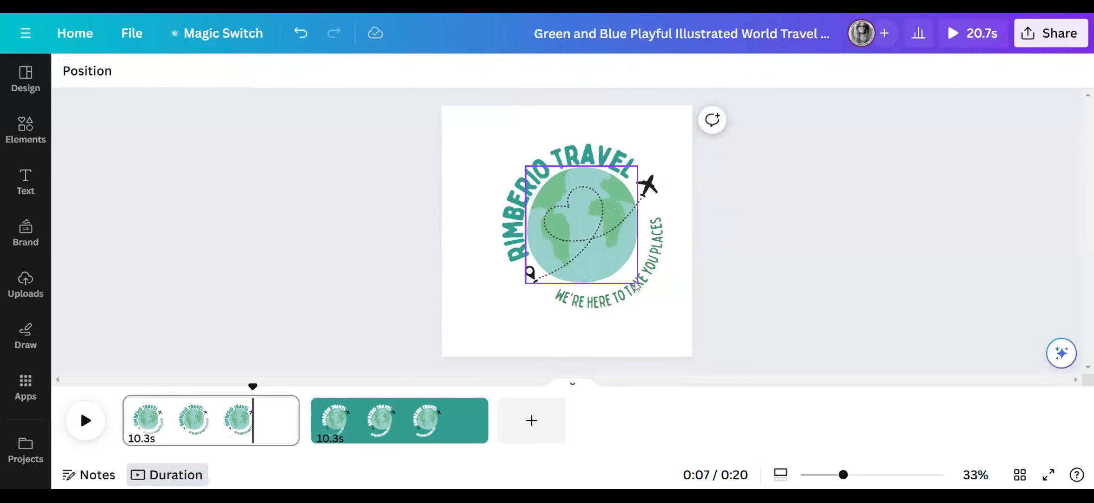
drag(631, 297, 621, 282)
click(785, 260)
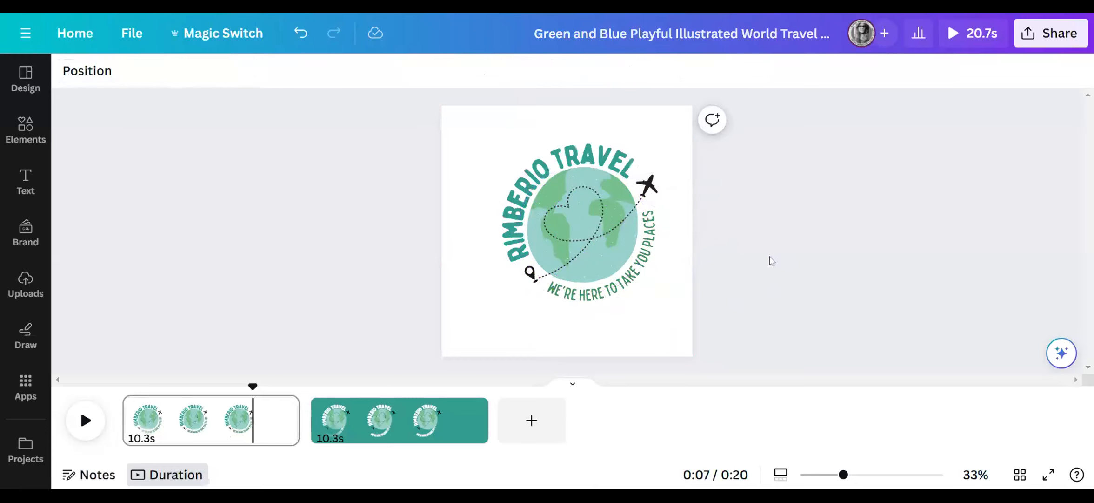
Reposition the tagline on the green second page so it follows the lower-right curve of the globe
click(439, 430)
click(589, 303)
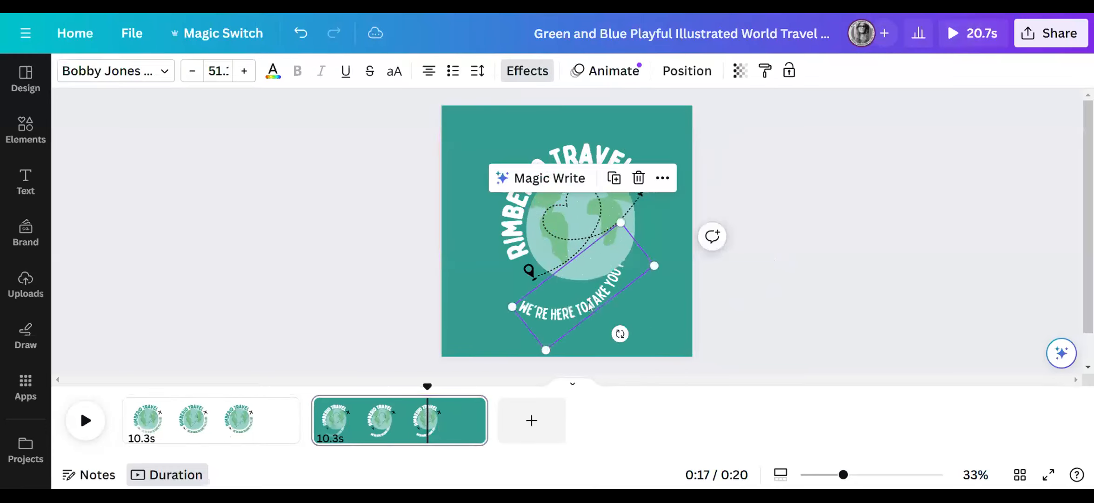
drag(607, 287, 625, 265)
click(770, 253)
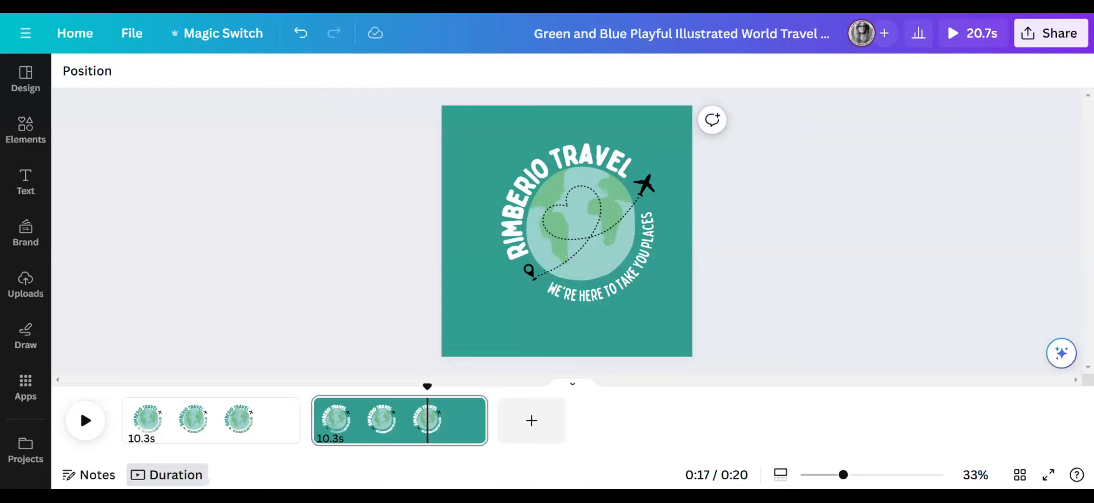
Return to the home page and search the templates for "Cruise flyers"
click(75, 32)
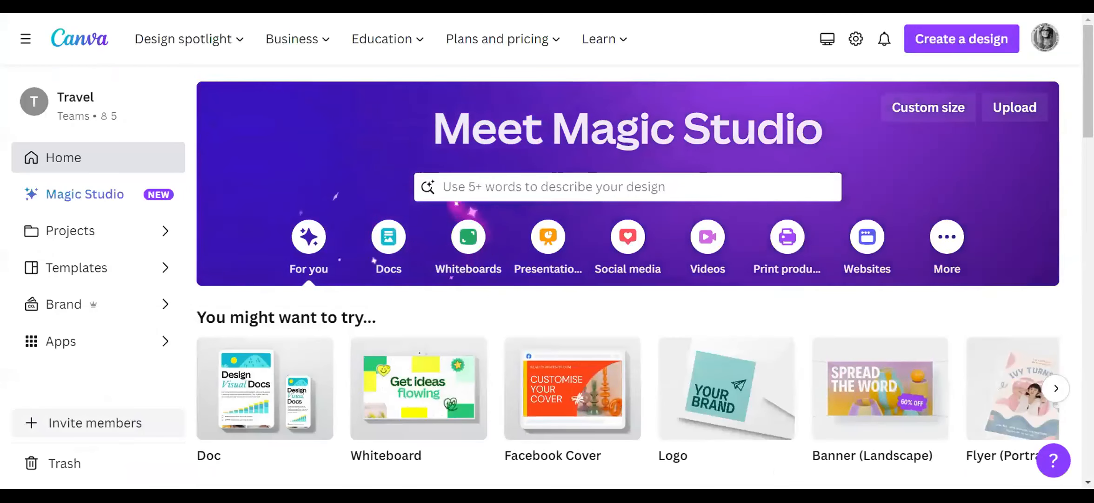
click(553, 186)
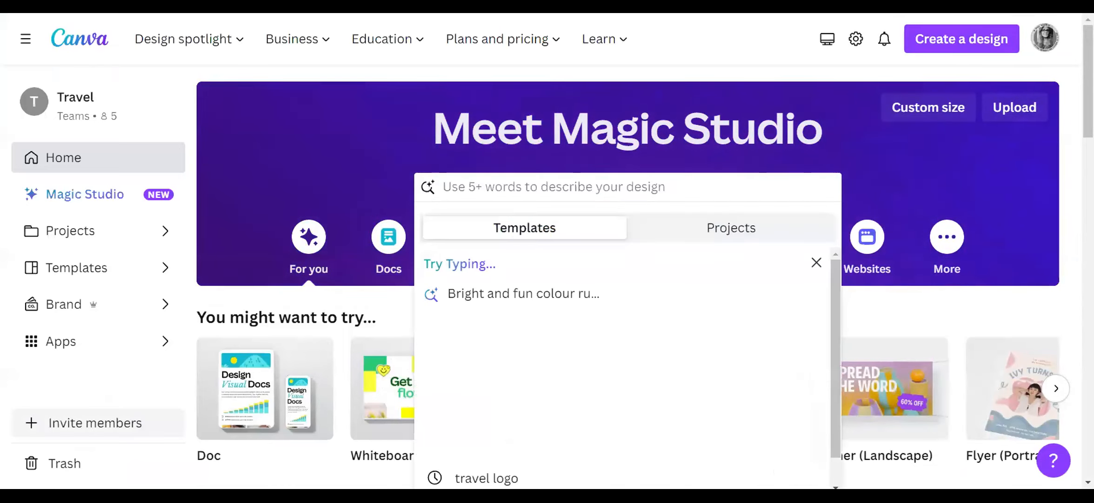
text(Cr)
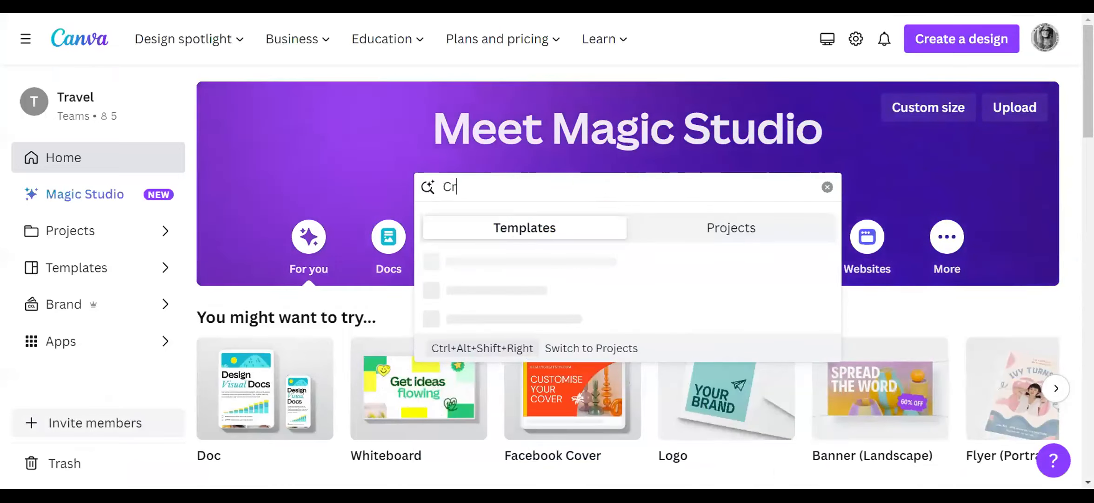
text(uise3 flye)
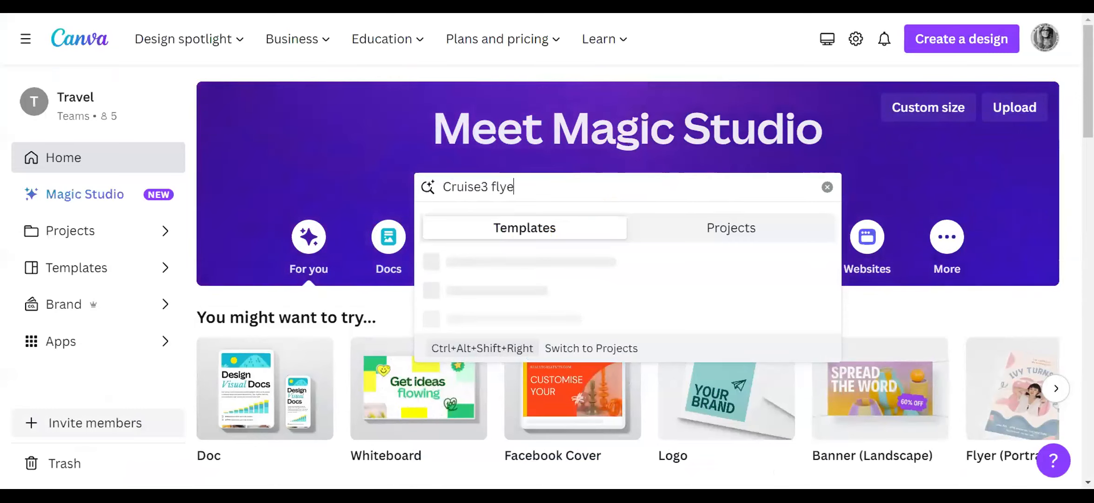
text(rs)
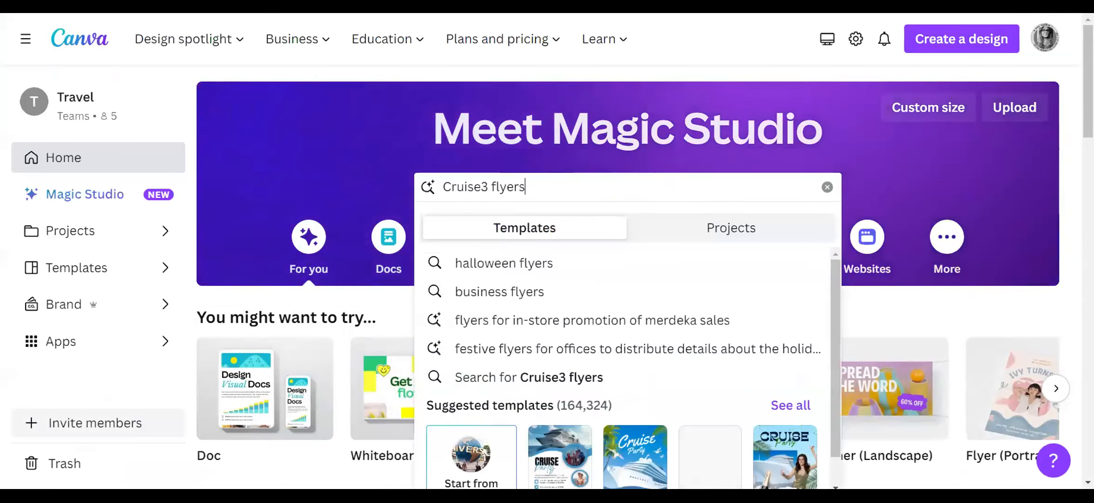
click(488, 187)
key(BackSpace)
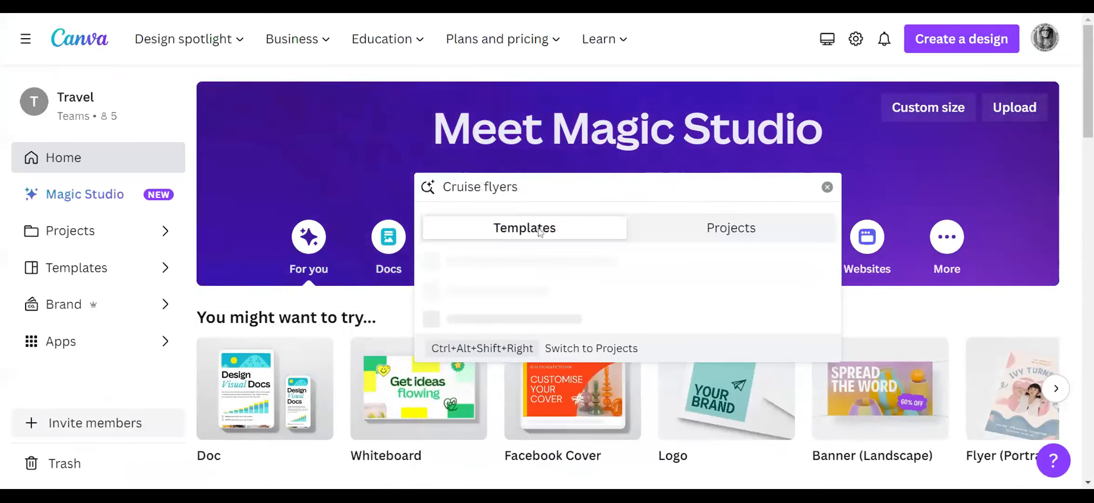
key(Return)
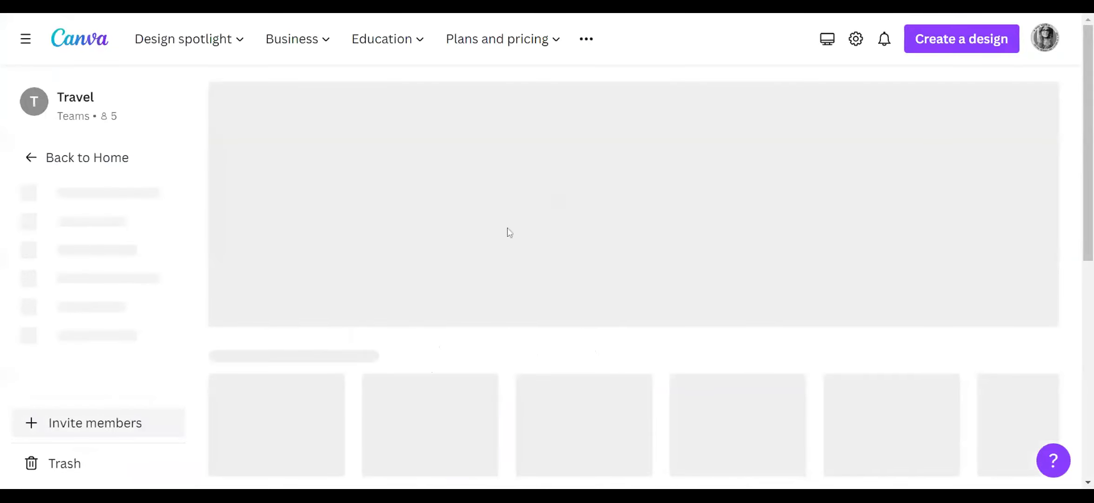
Look through the flyer template results for a design suited to a travel business
scroll(668, 314, down, 3)
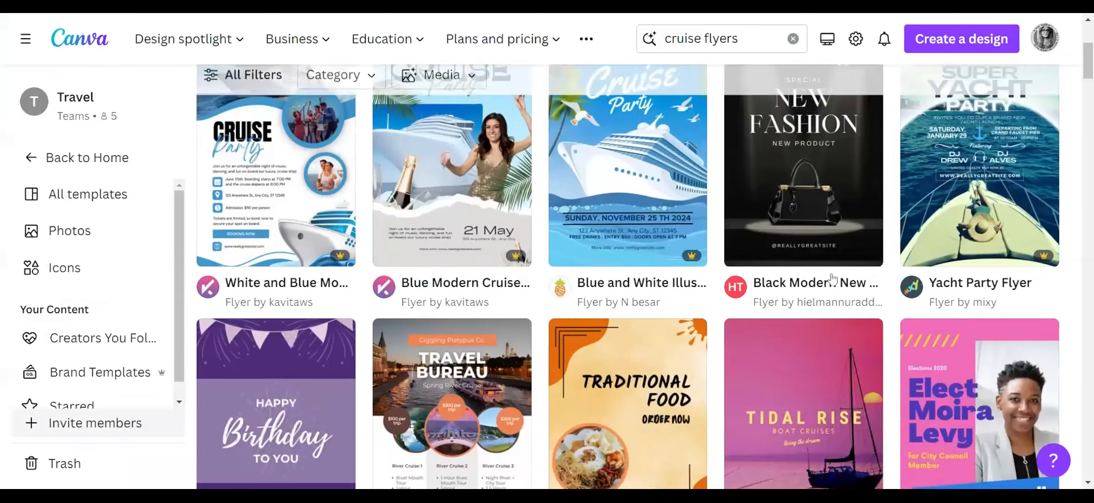
scroll(833, 279, down, 3)
scroll(660, 312, down, 3)
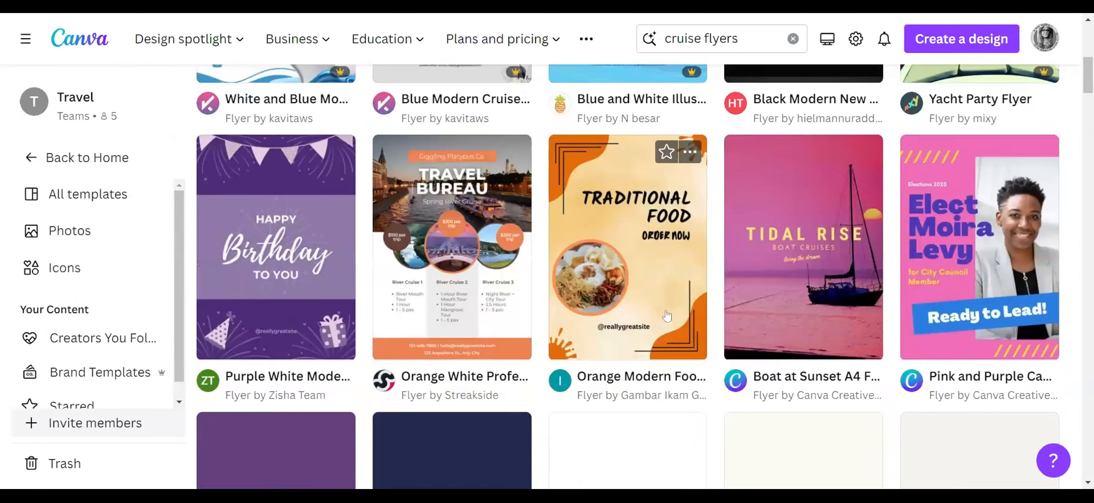
scroll(660, 313, up, 6)
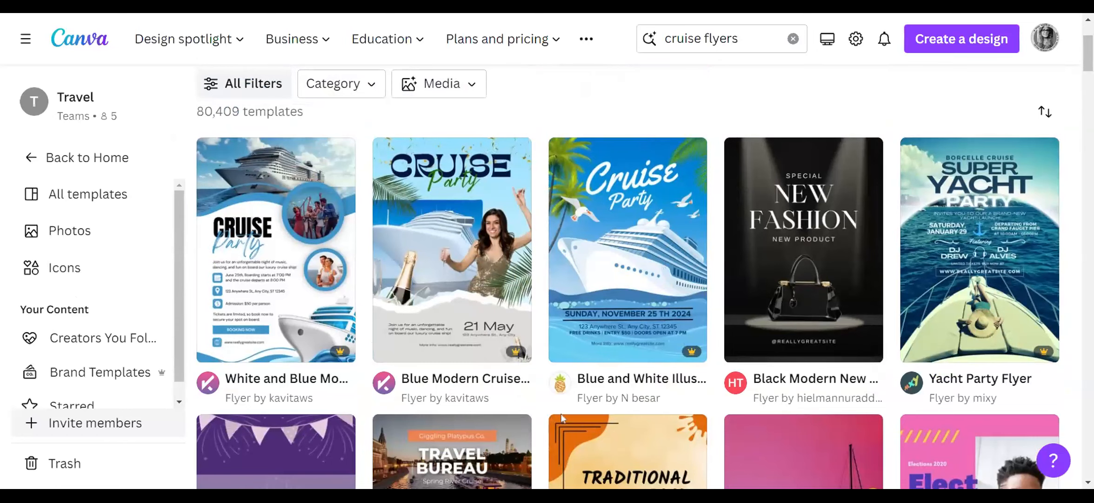
scroll(563, 413, down, 3)
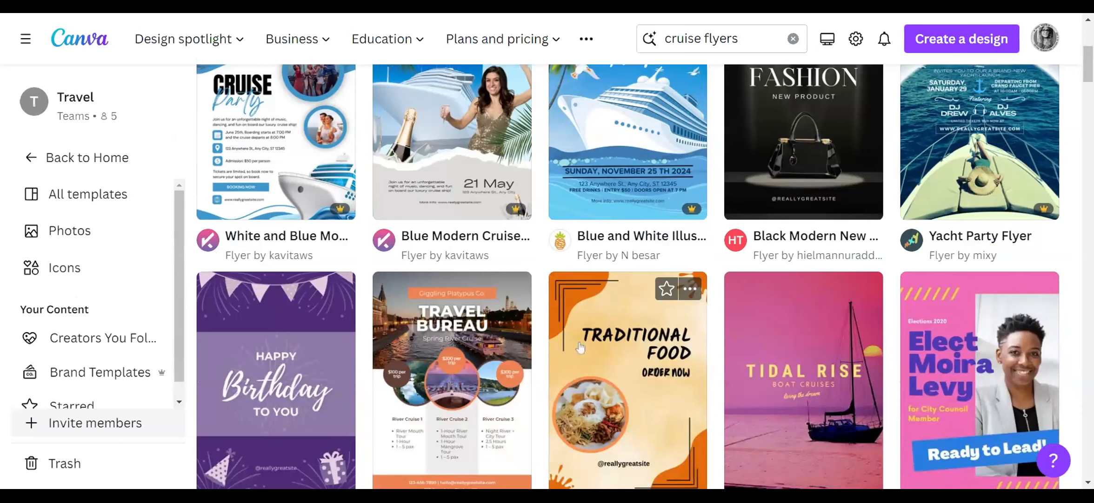
scroll(579, 347, down, 6)
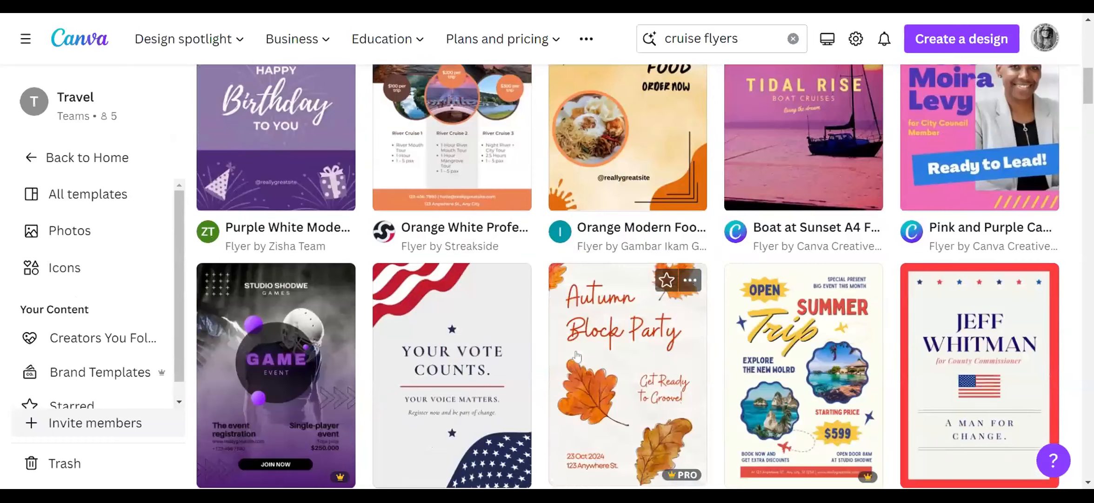
scroll(577, 356, down, 3)
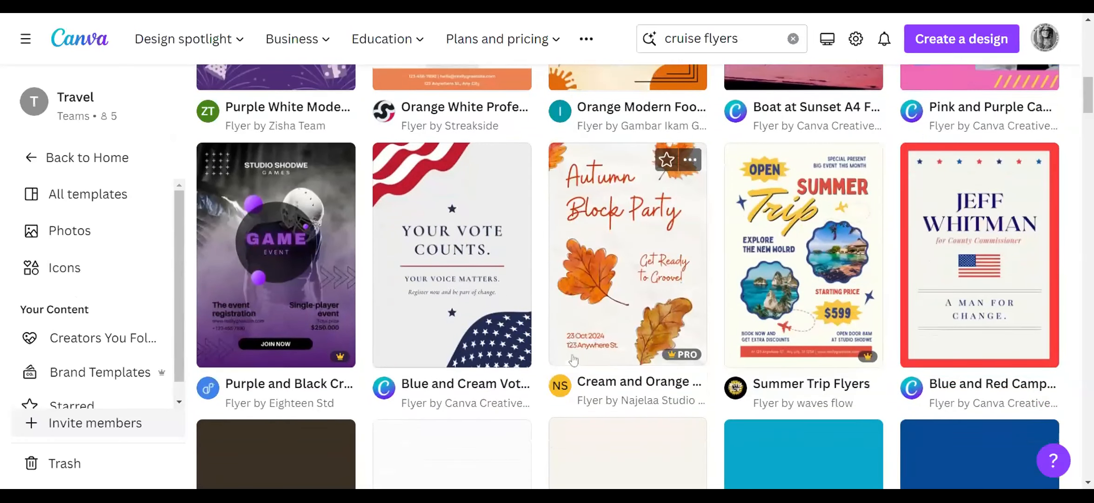
scroll(320, 310, down, 3)
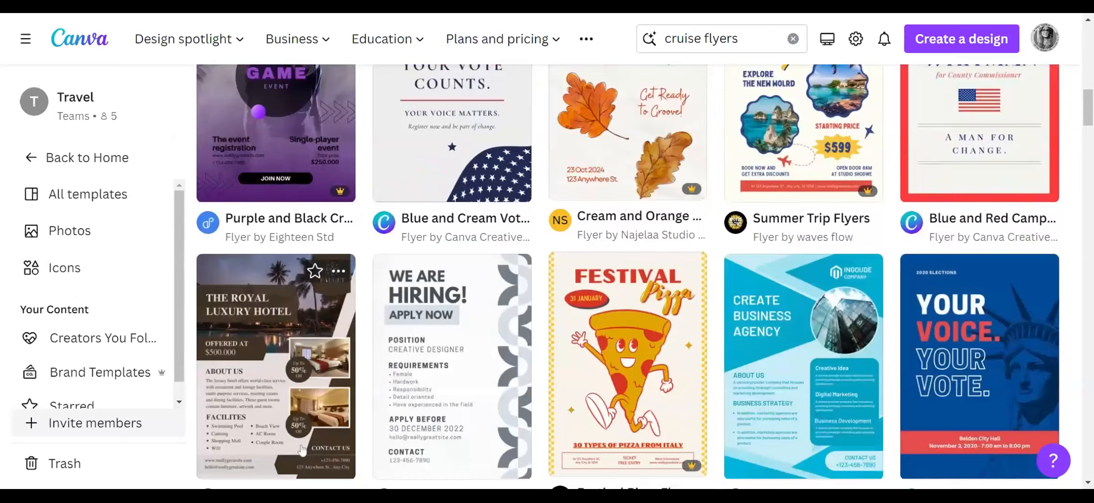
scroll(320, 309, down, 3)
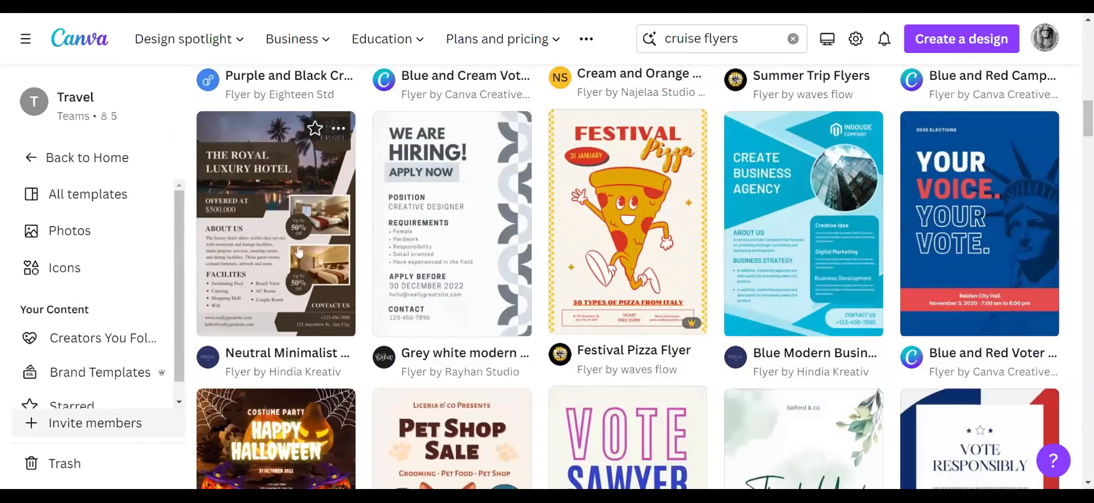
Open the Neutral Minimalist Hotel Promotion Flyers template for customization
click(299, 252)
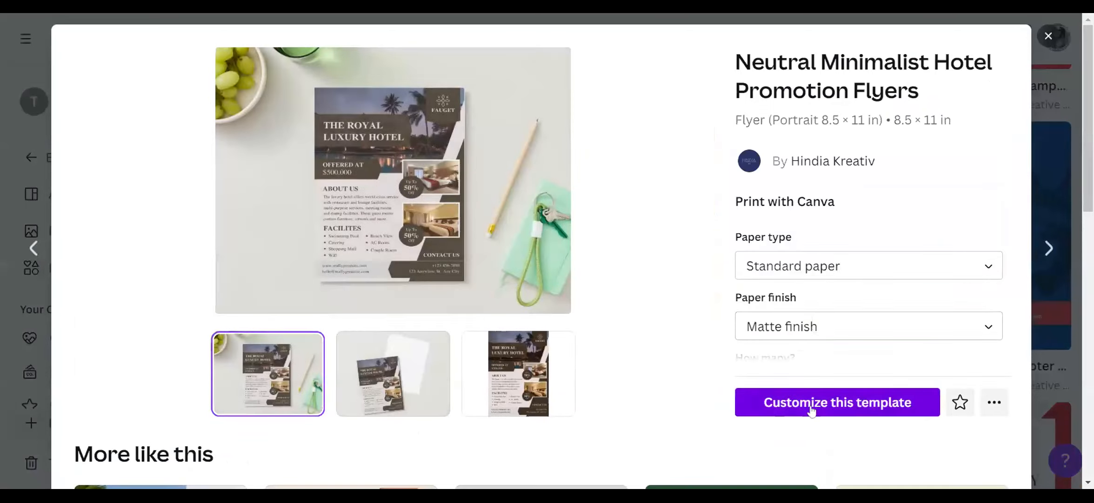
click(810, 409)
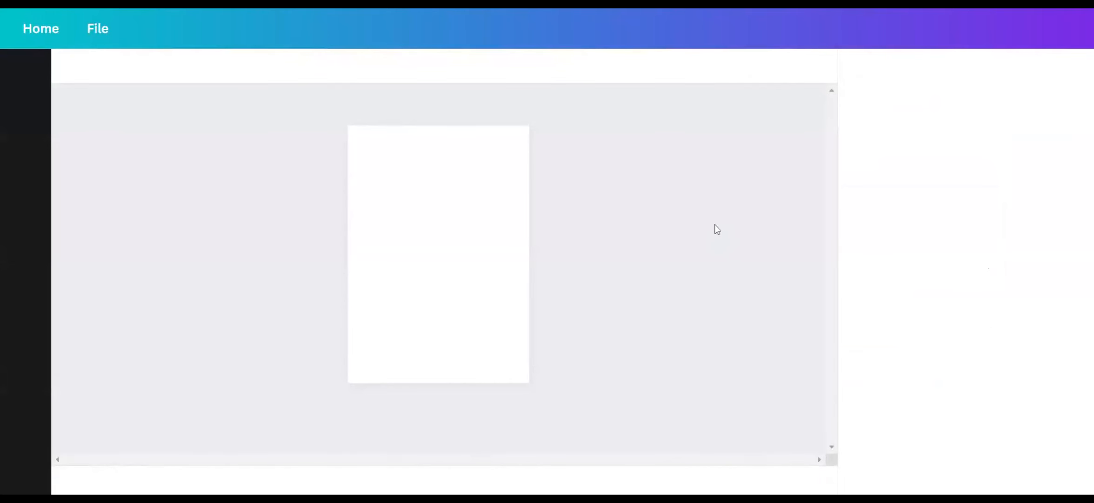
click(670, 474)
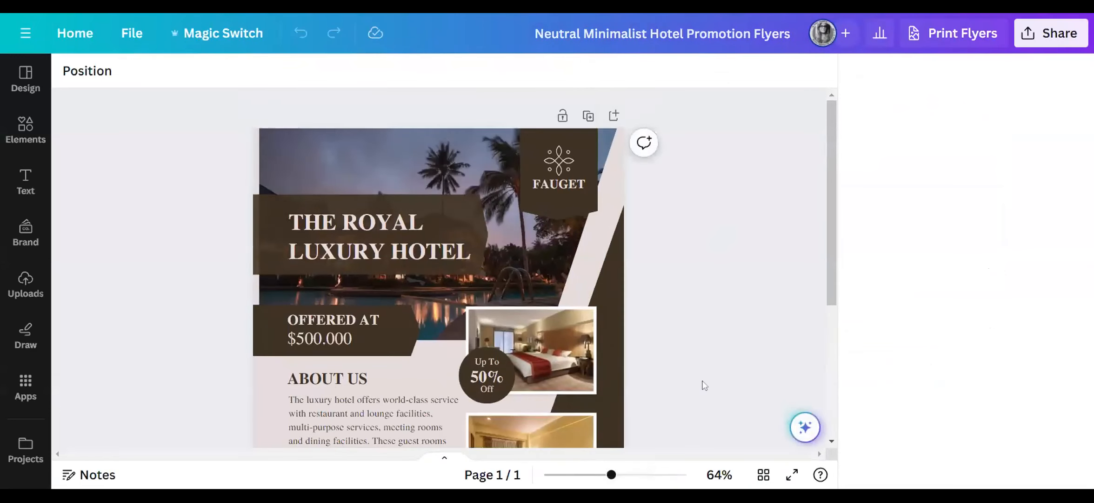
Recolour the title banner with the brand palette's yellow and apply that change to every dark brown element on the flyer
click(418, 225)
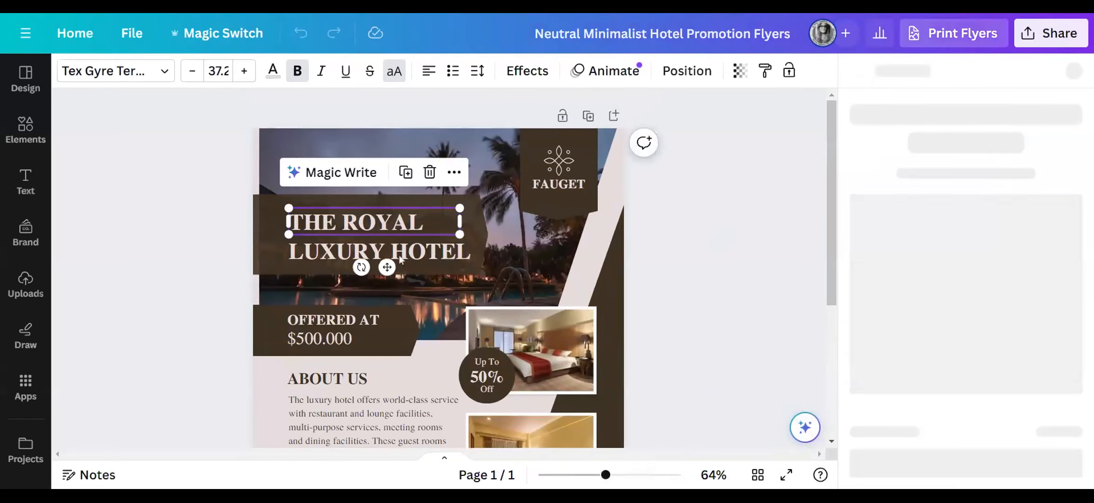
click(262, 263)
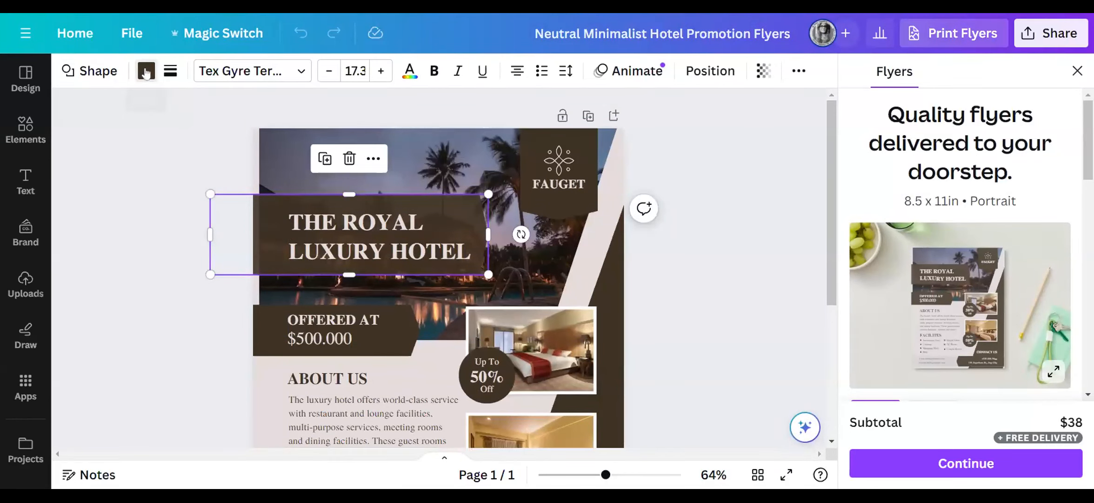
click(146, 72)
click(83, 268)
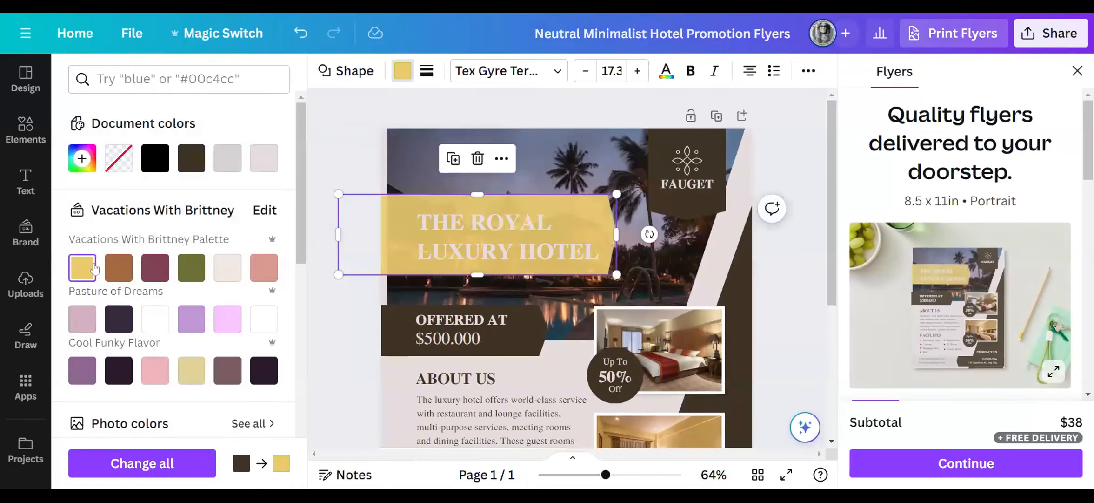
click(168, 472)
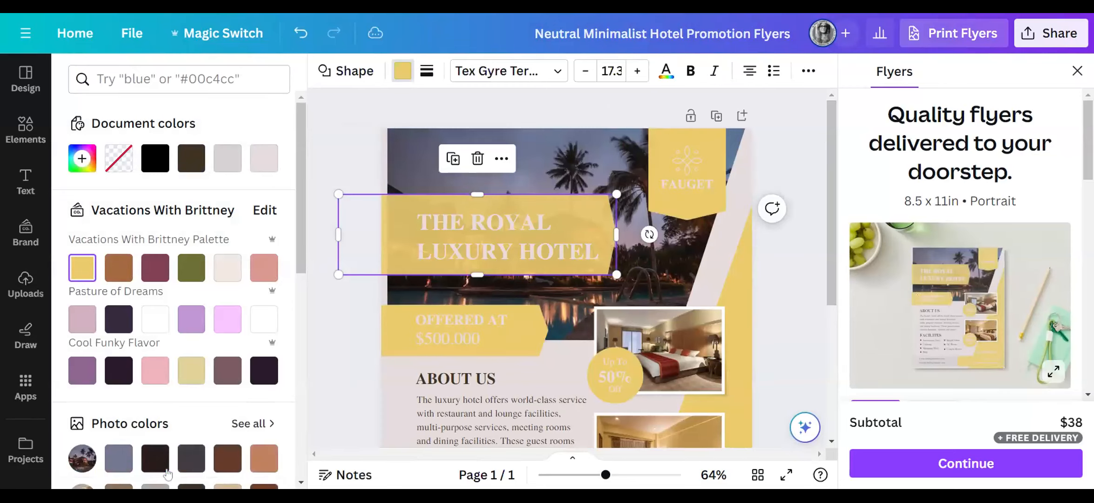
Change the flyer's background to the brand palette's olive green and show the whole page at 39% zoom
scroll(168, 472, down, 3)
scroll(770, 326, down, 5)
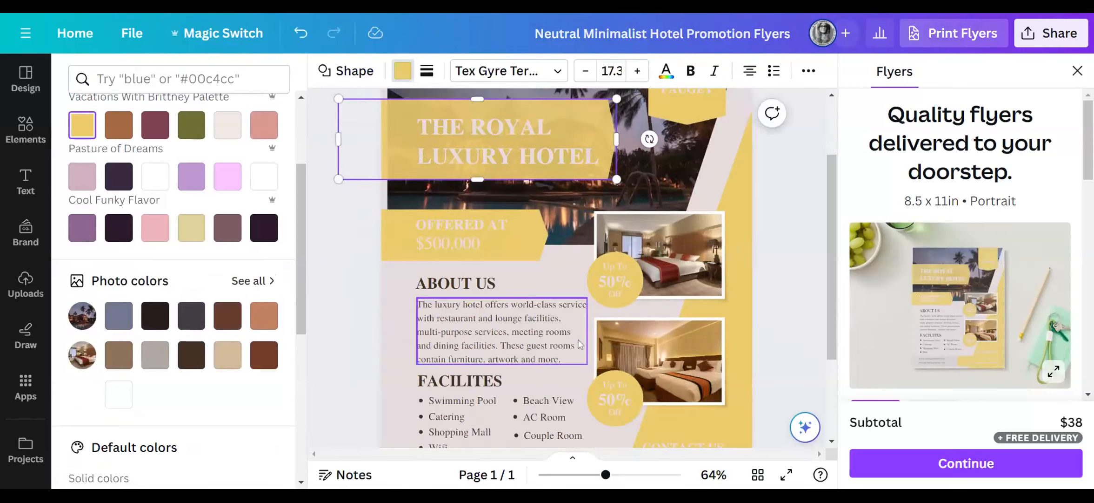
scroll(777, 256, up, 5)
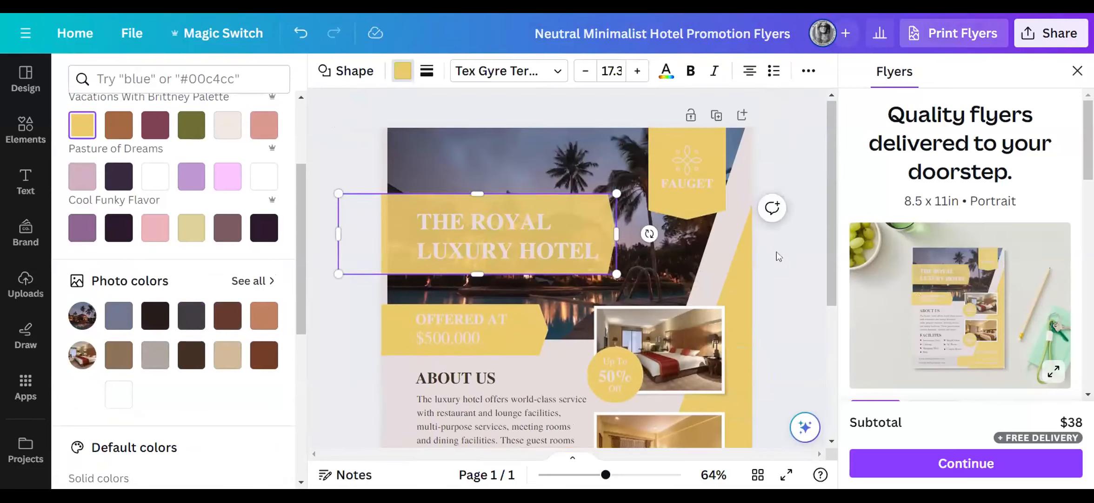
click(397, 383)
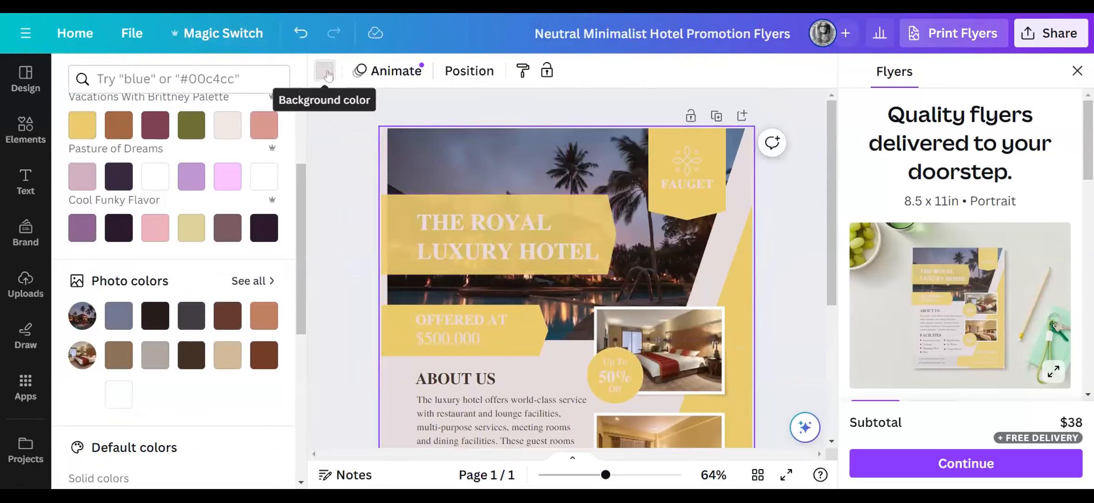
click(191, 125)
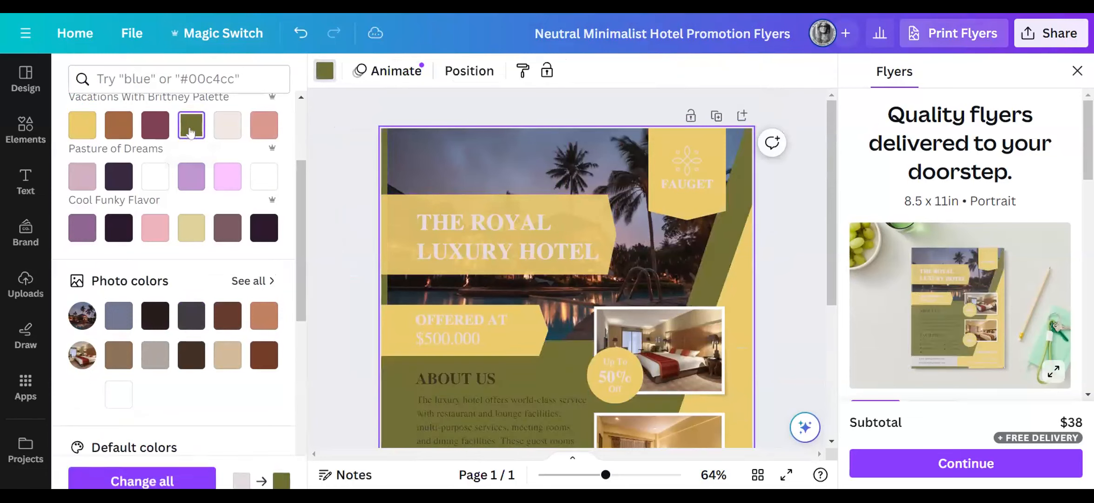
scroll(243, 209, down, 3)
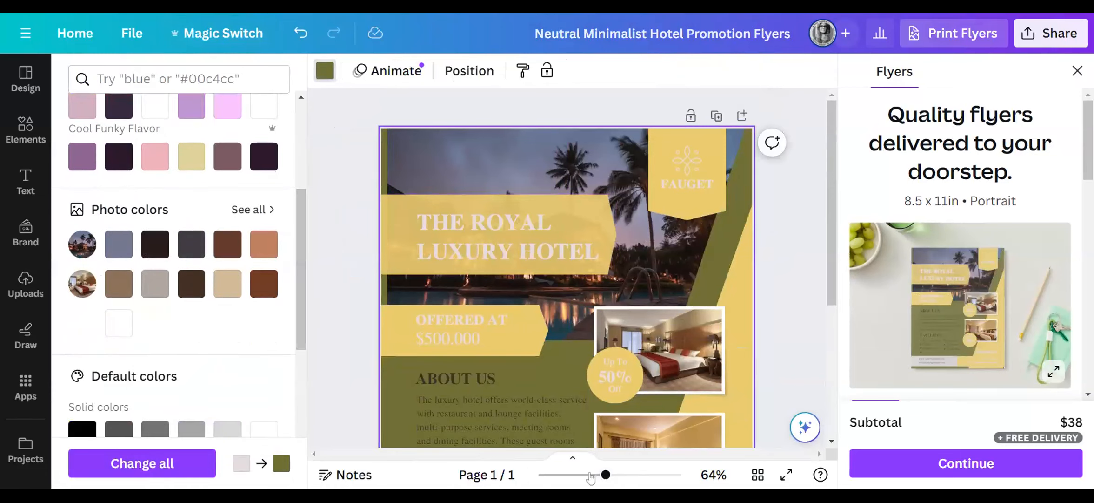
click(590, 474)
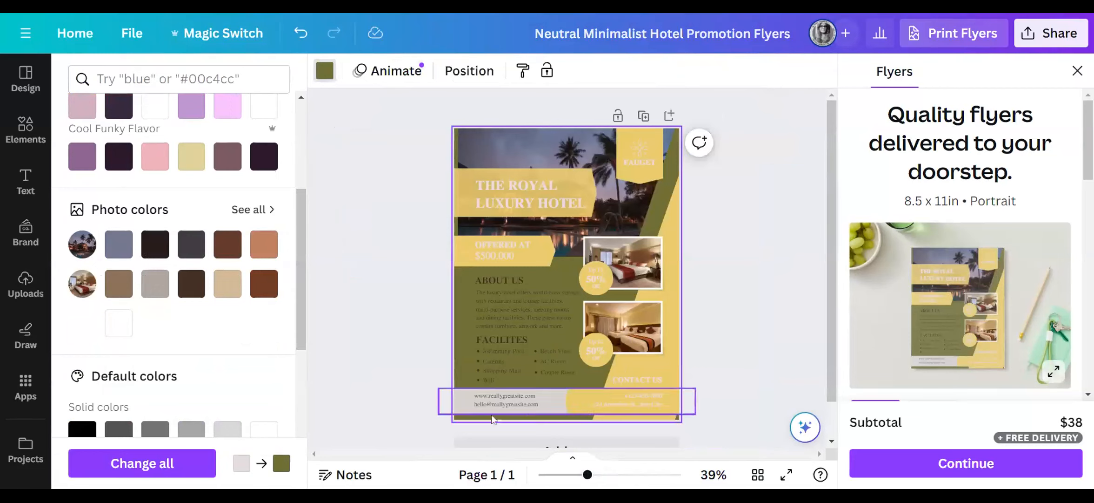
Recolour the grey contact bar at the foot of the flyer with the brand palette's yellow
click(464, 407)
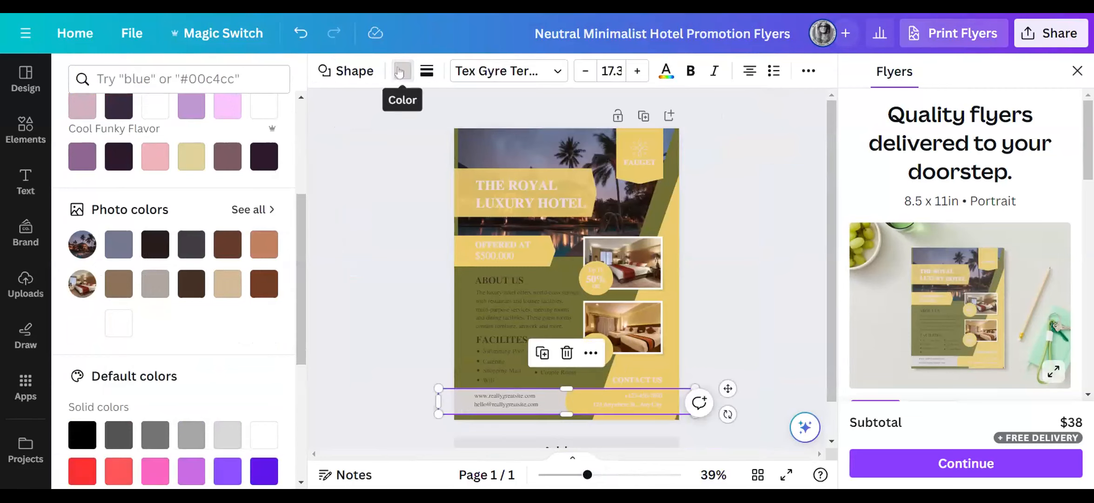
scroll(87, 203, up, 3)
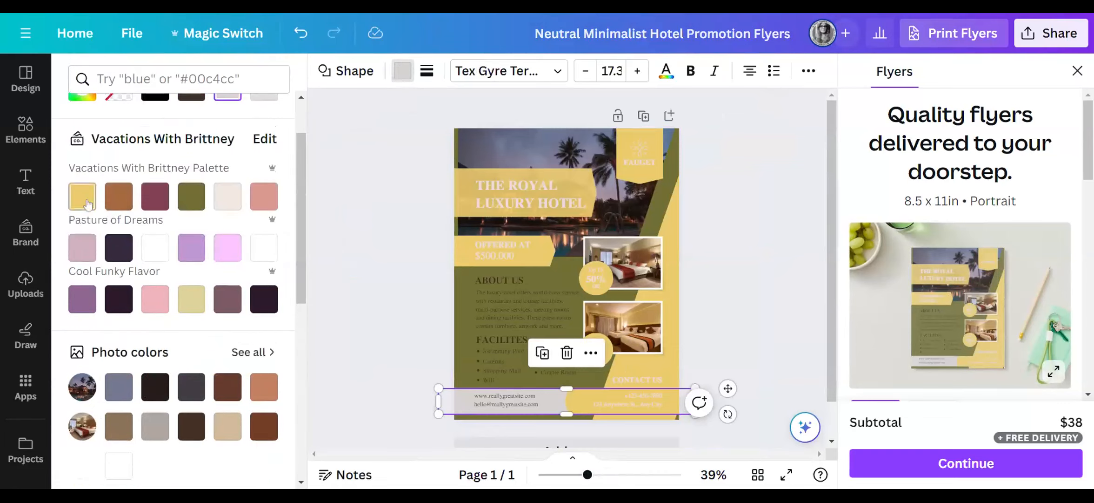
click(87, 203)
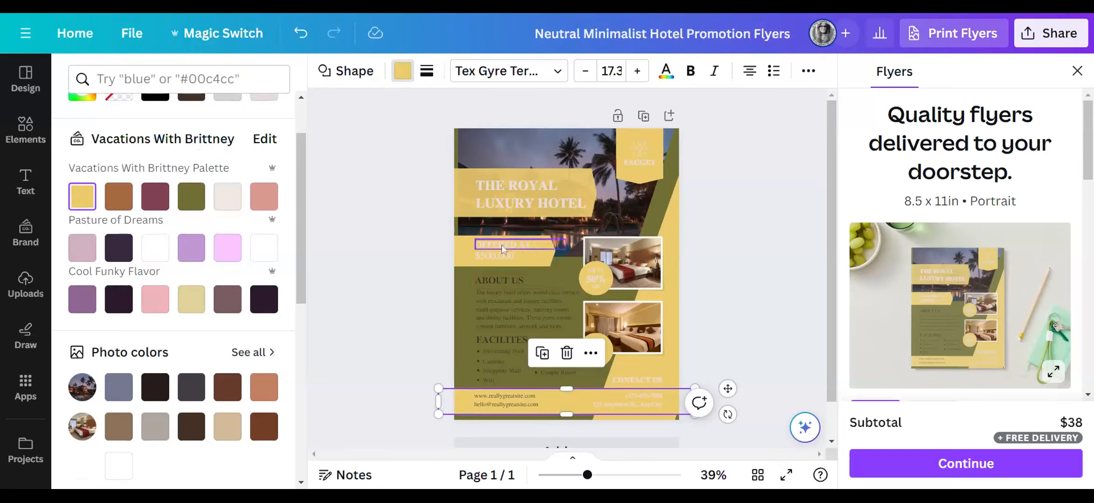
Replace the two small room photos with the red-accented bedroom and the resort pool from the Magic recommendations
click(636, 262)
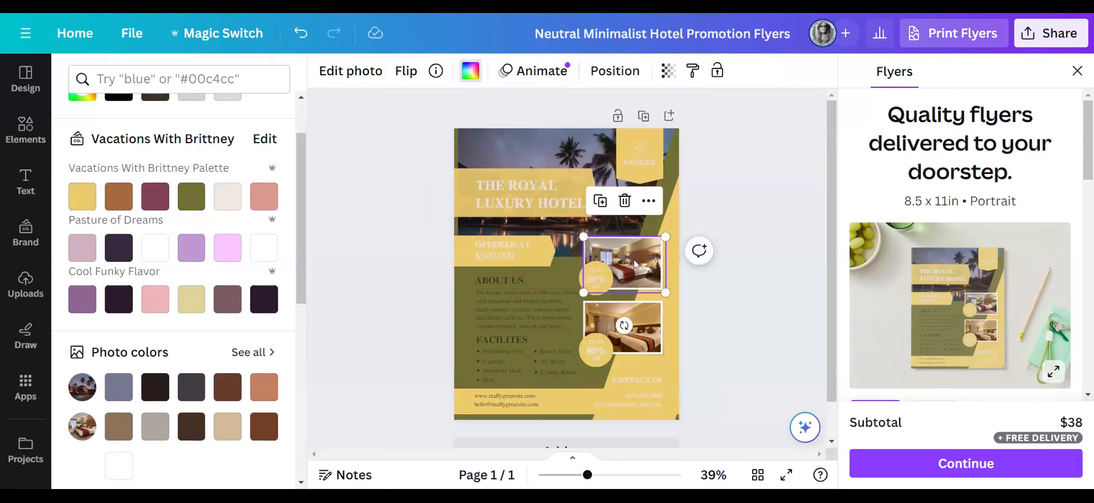
scroll(26, 326, down, 3)
click(35, 368)
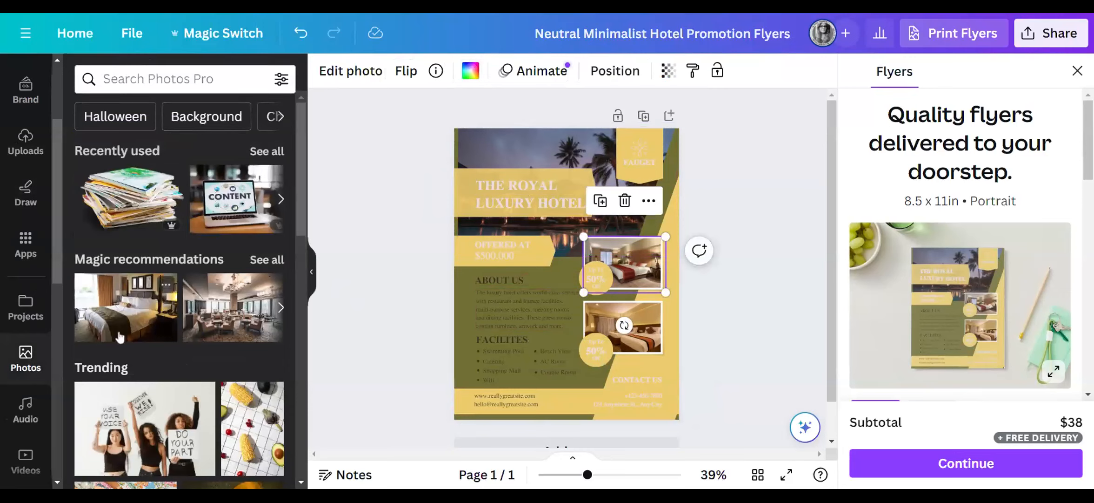
click(267, 259)
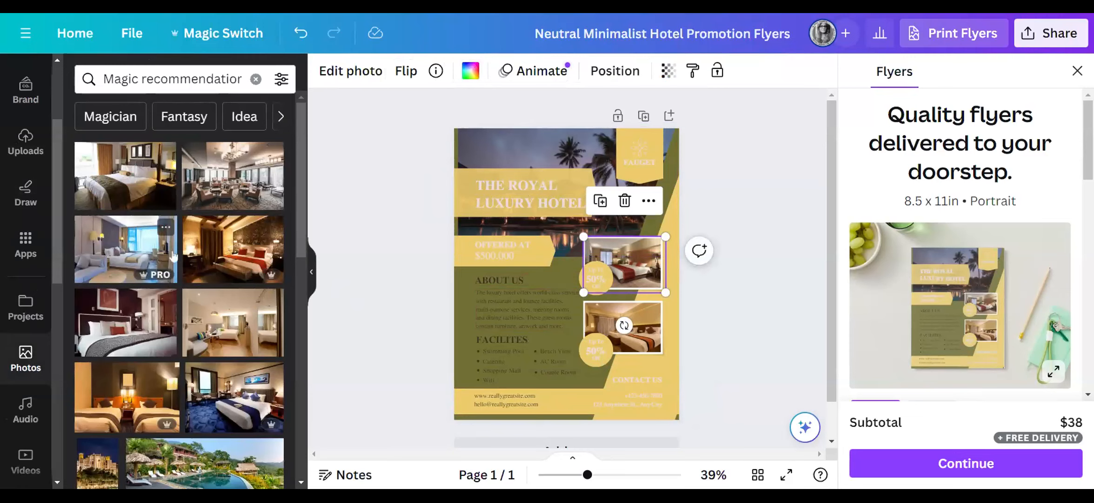
click(222, 261)
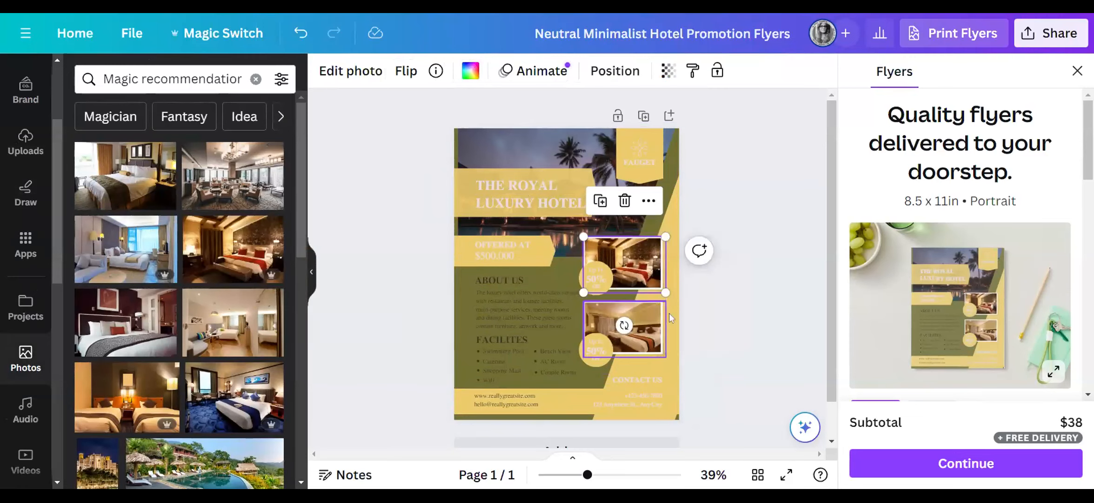
scroll(188, 260, down, 5)
click(189, 260)
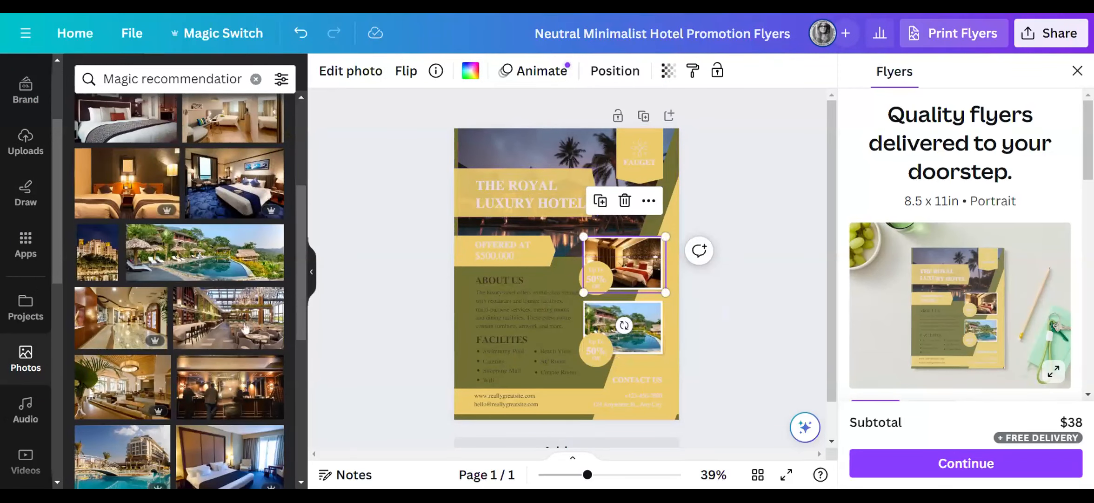
Try the recommended photo of a hotel exterior beside a pool as the flyer's header image
scroll(125, 403, down, 2)
drag(126, 403, 649, 205)
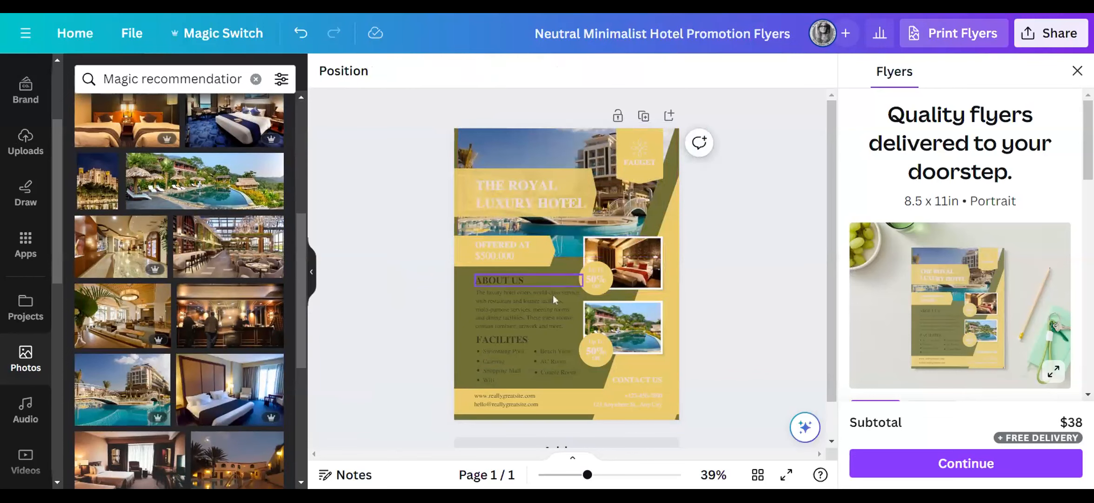
click(121, 398)
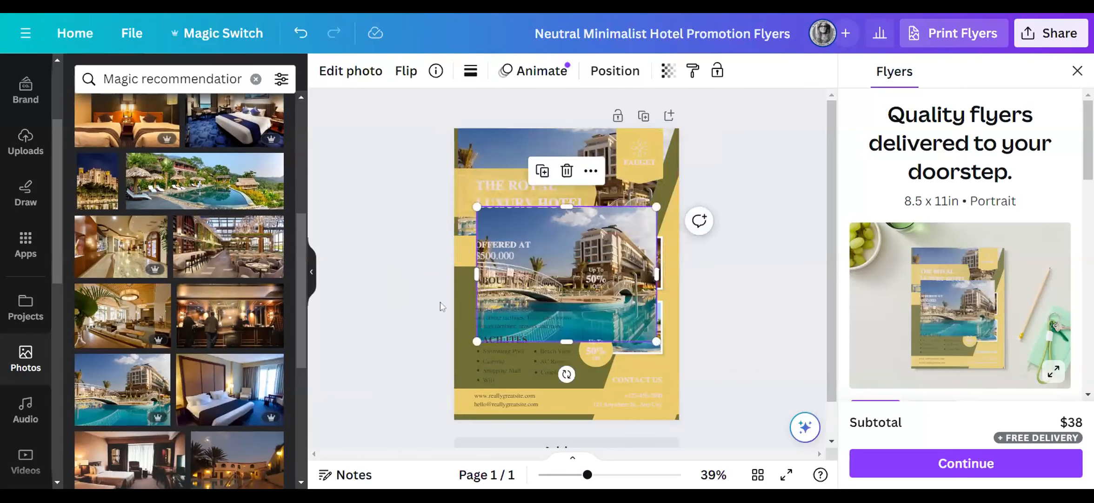
drag(567, 232, 563, 195)
drag(581, 159, 577, 158)
Fill the flyer's header image with the recommended photo of a bedroom with blue curtains
mouse_move(227, 379)
mouse_down()
mouse_move(425, 276)
mouse_move(552, 233)
mouse_move(649, 262)
mouse_move(558, 186)
mouse_up()
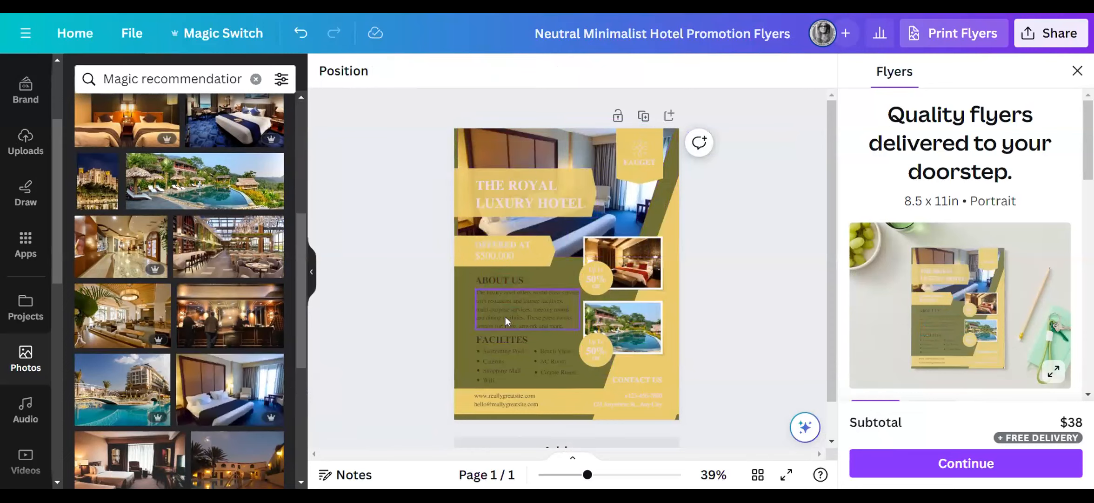
Open the paragraph under the About Us heading for text editing with its whole text selected
click(506, 303)
click(506, 303)
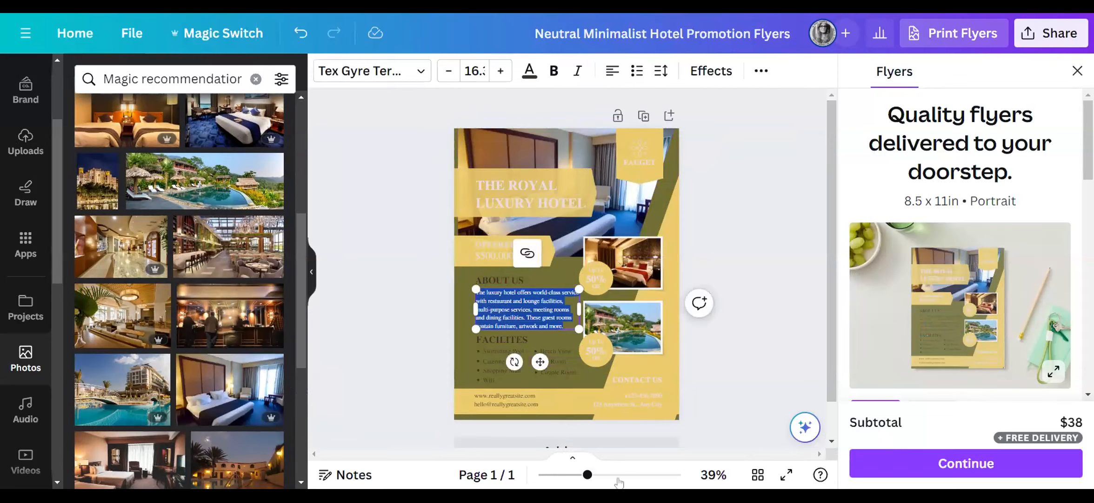
Change the font of the Swimming Pool list item to Yellowtail and apply it to all matching text in the flyer
click(618, 475)
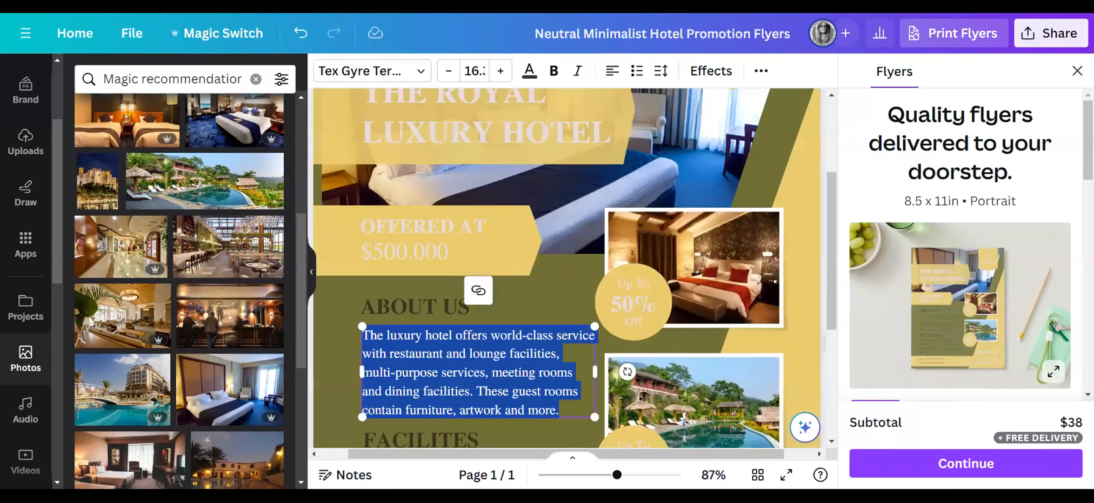
click(314, 276)
scroll(237, 155, down, 3)
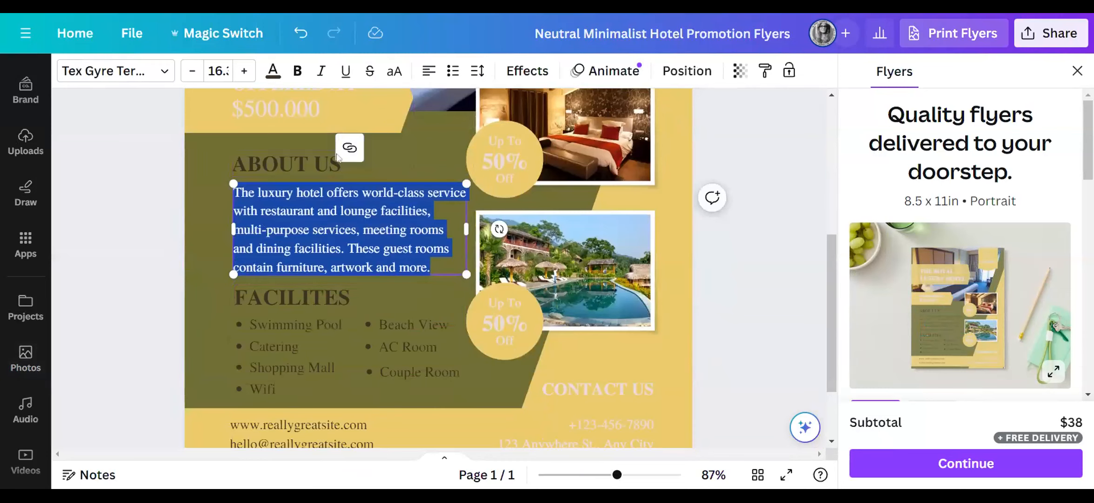
click(281, 321)
double_click(345, 332)
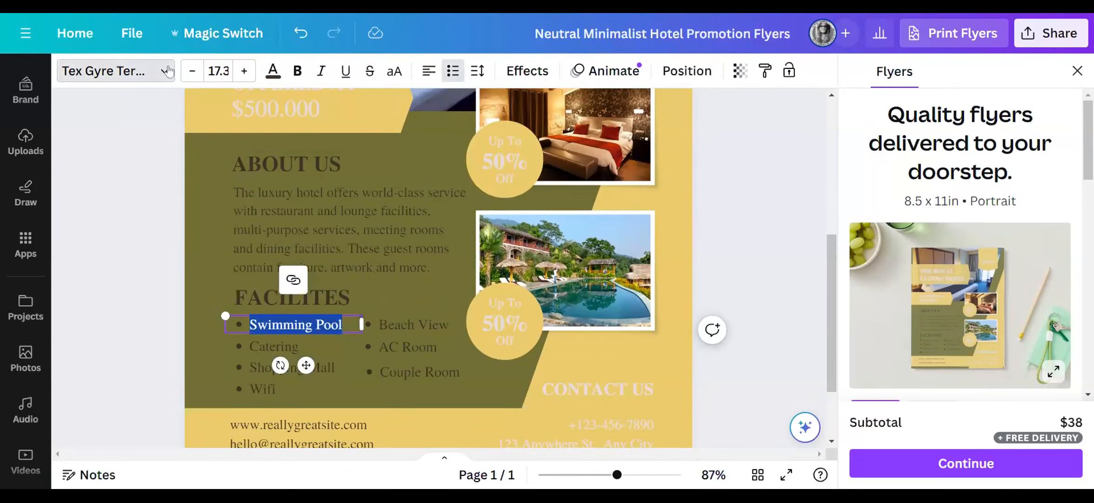
click(168, 70)
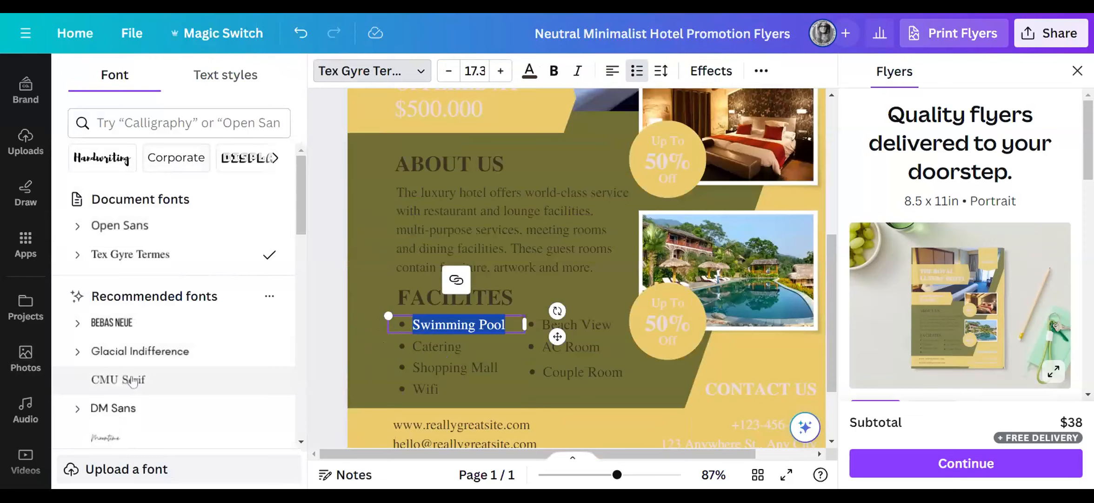
scroll(107, 354, down, 3)
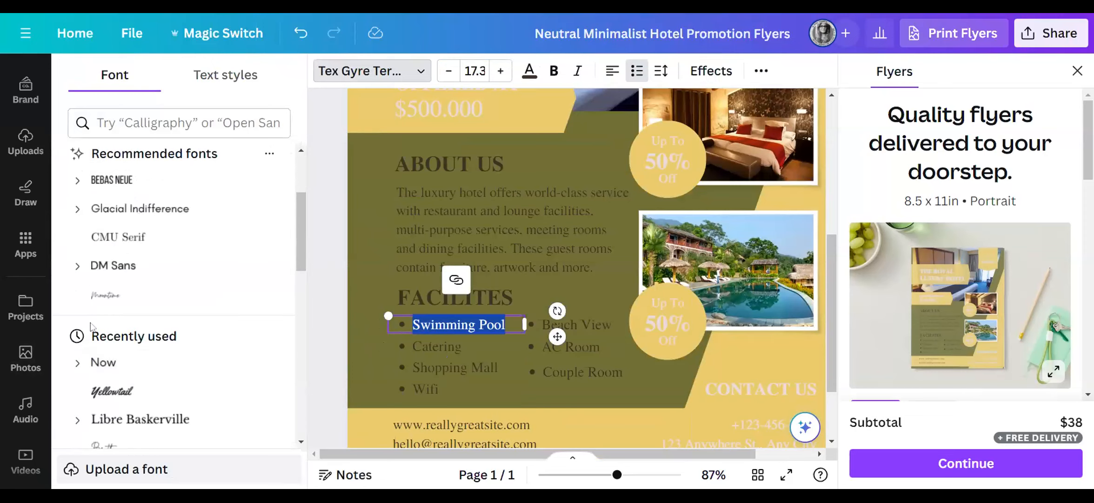
click(143, 393)
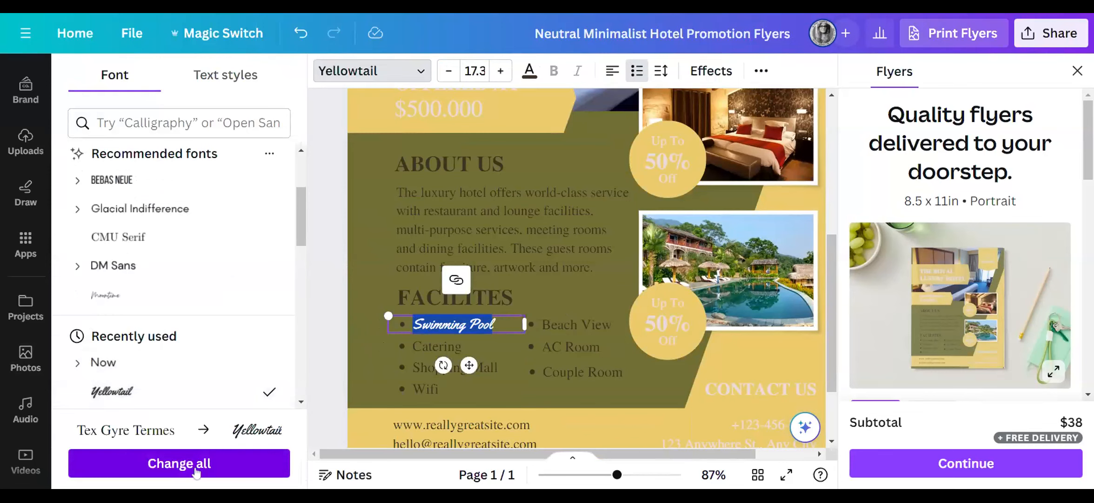
click(199, 469)
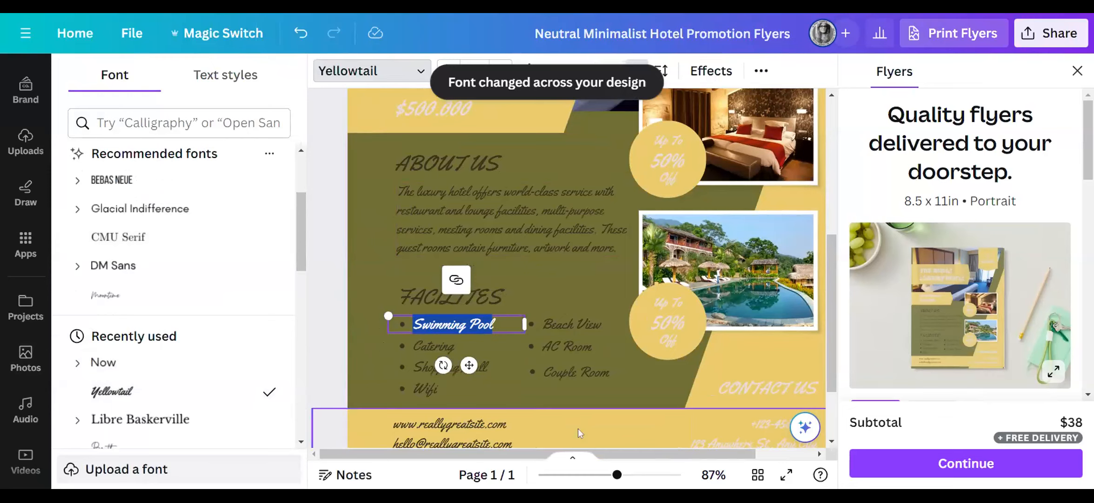
Change the font of the OFFERED AT heading to Now and apply it to all text across the flyer
click(605, 475)
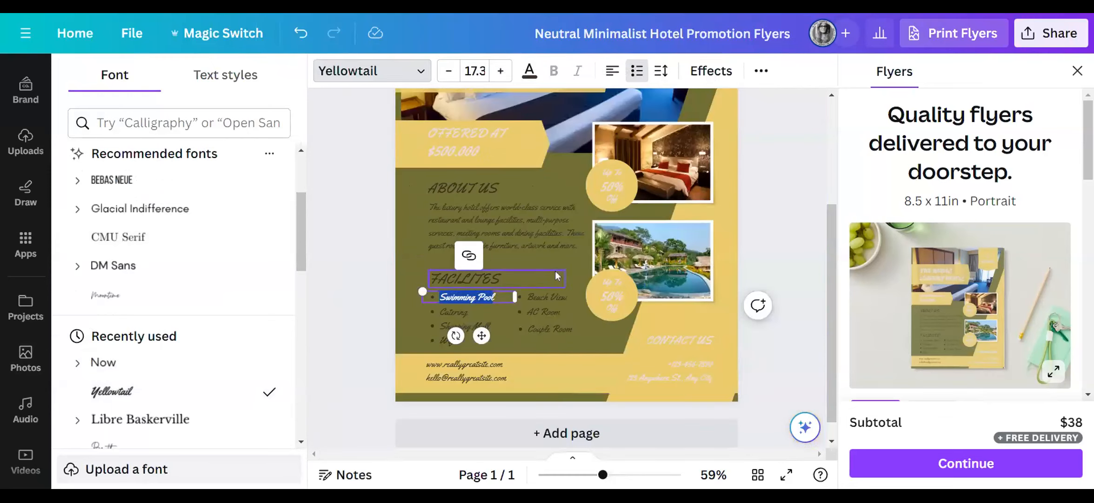
click(475, 139)
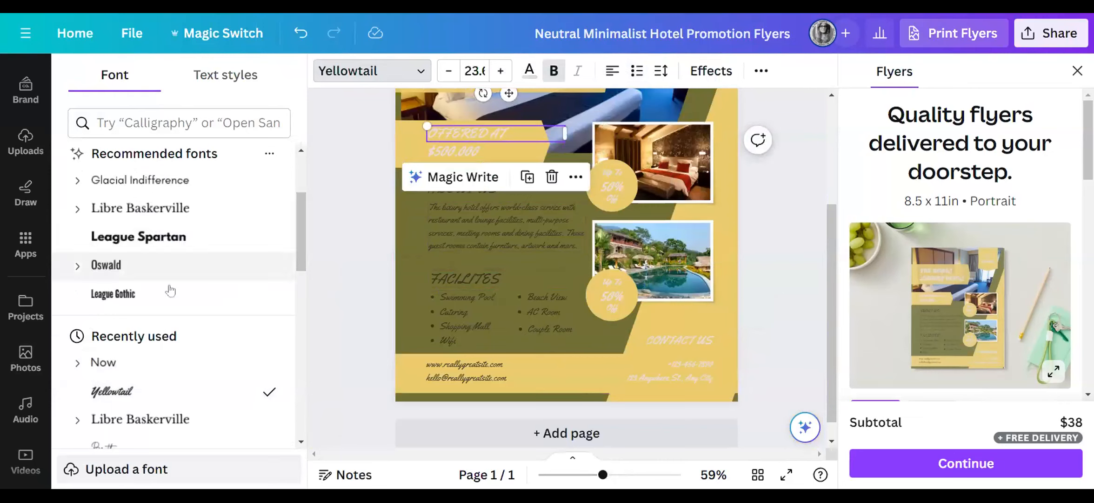
click(116, 365)
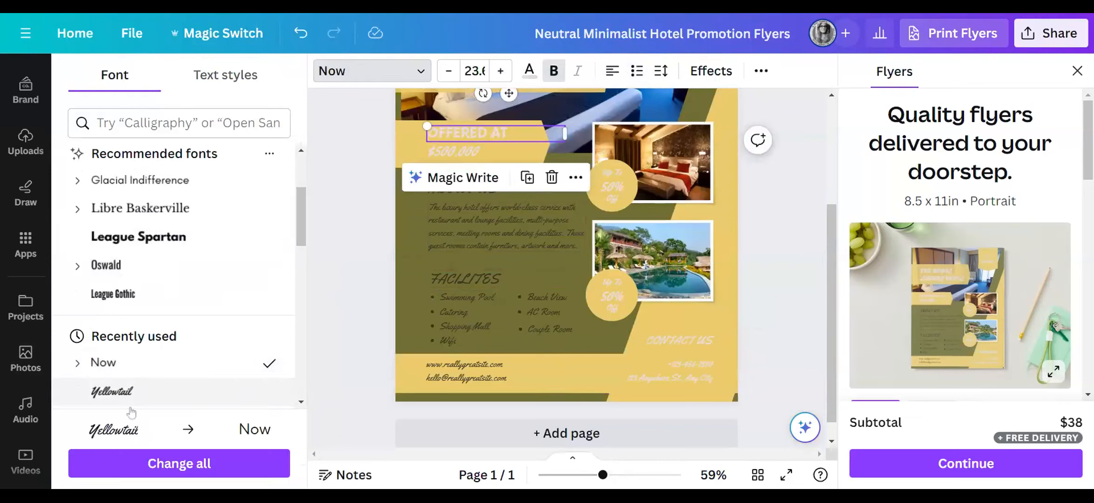
click(167, 467)
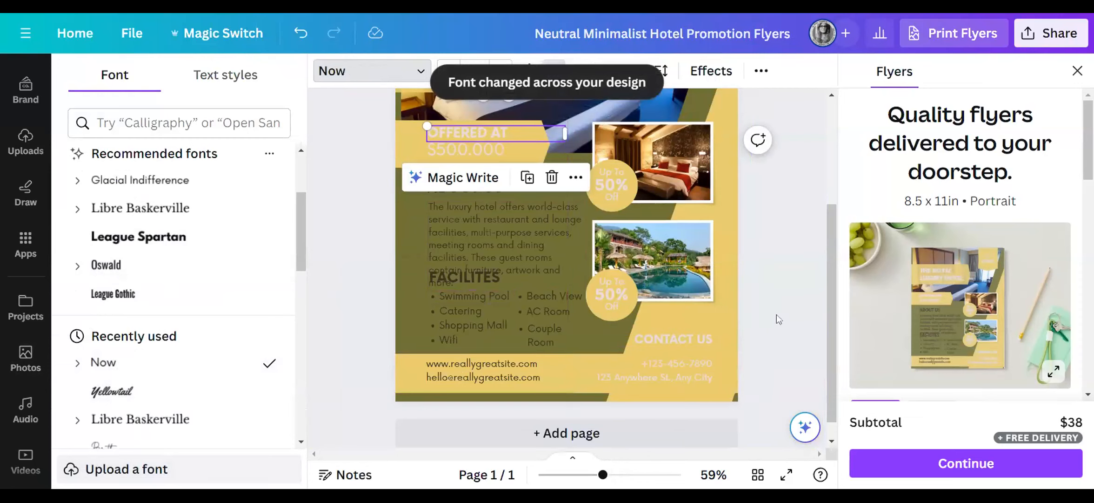
scroll(778, 313, up, 4)
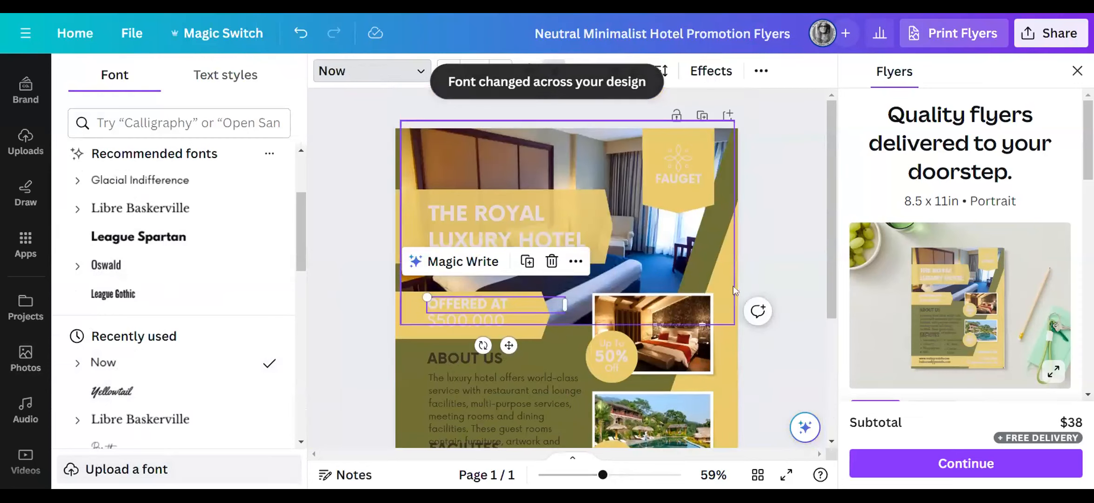
scroll(327, 388, down, 3)
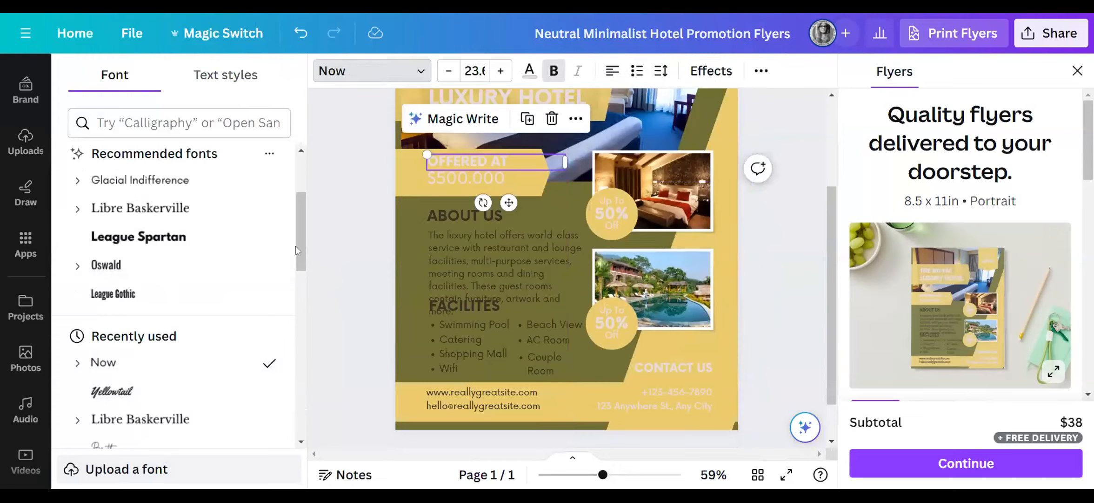
Add the dotted starfish drawing and the circling airplane graphic from the recently used elements to the flyer
scroll(26, 214, up, 3)
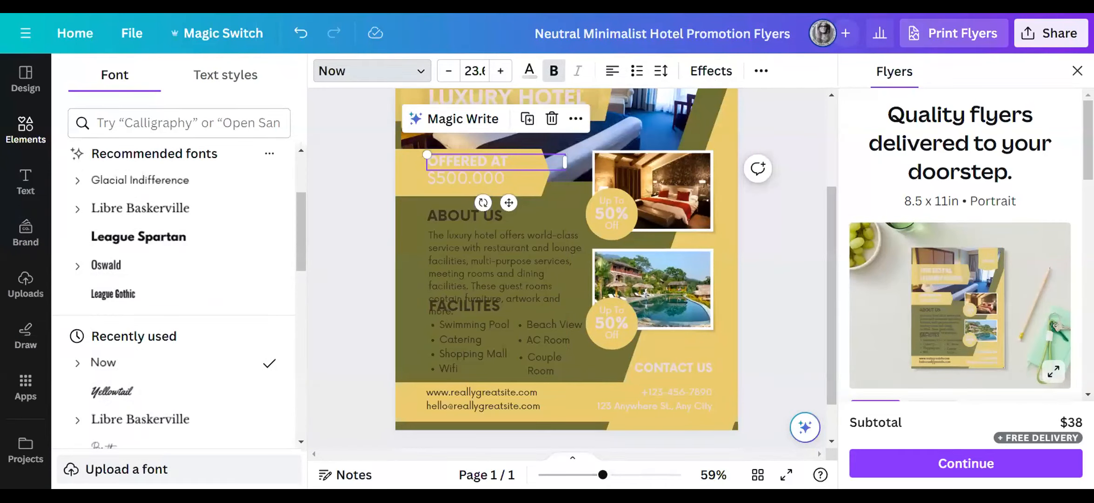
click(26, 125)
click(26, 128)
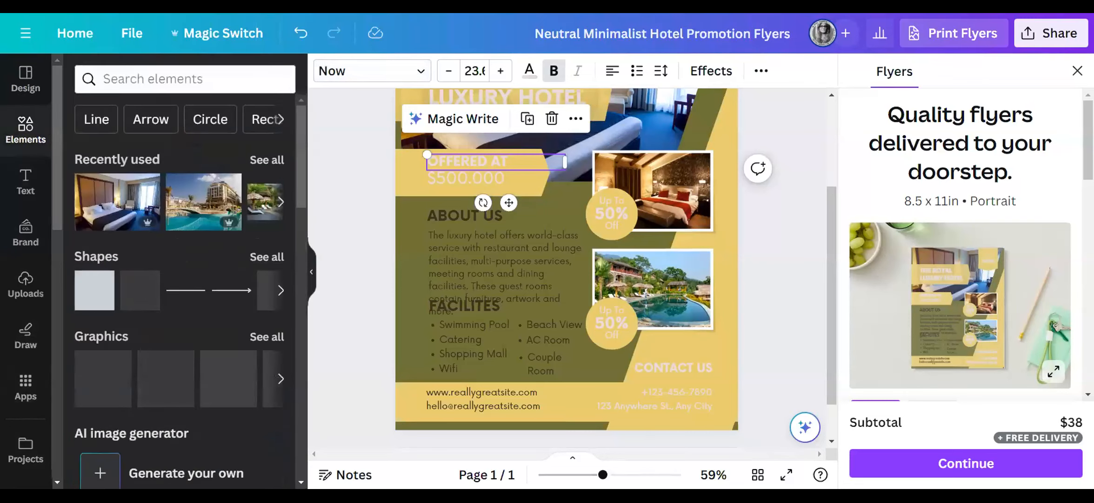
click(267, 160)
scroll(296, 481, down, 3)
scroll(297, 480, down, 6)
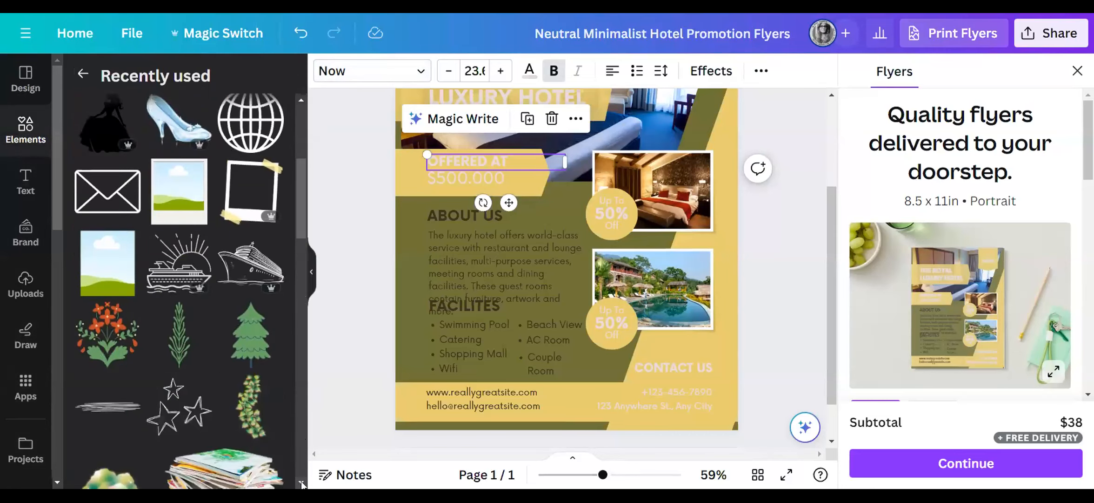
scroll(304, 484, down, 2)
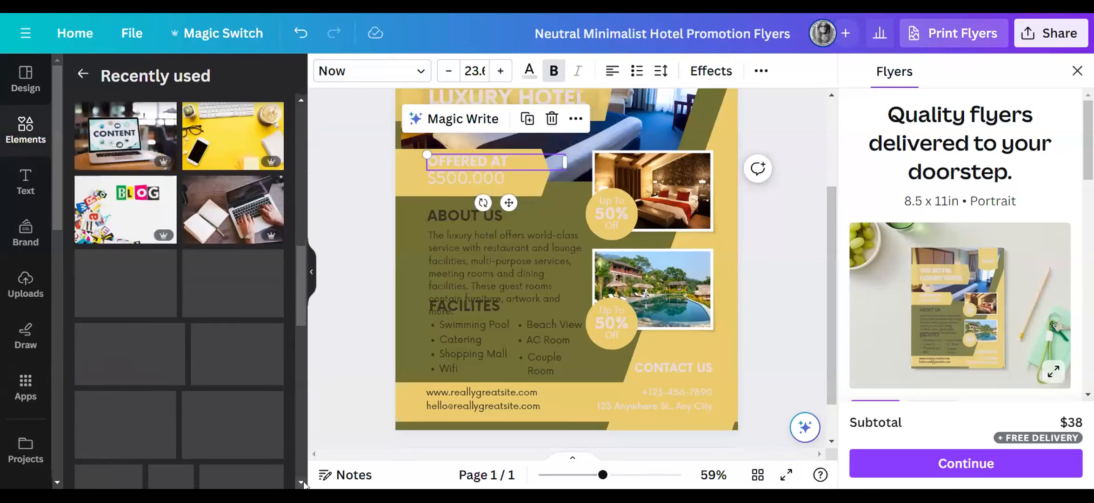
scroll(303, 484, down, 5)
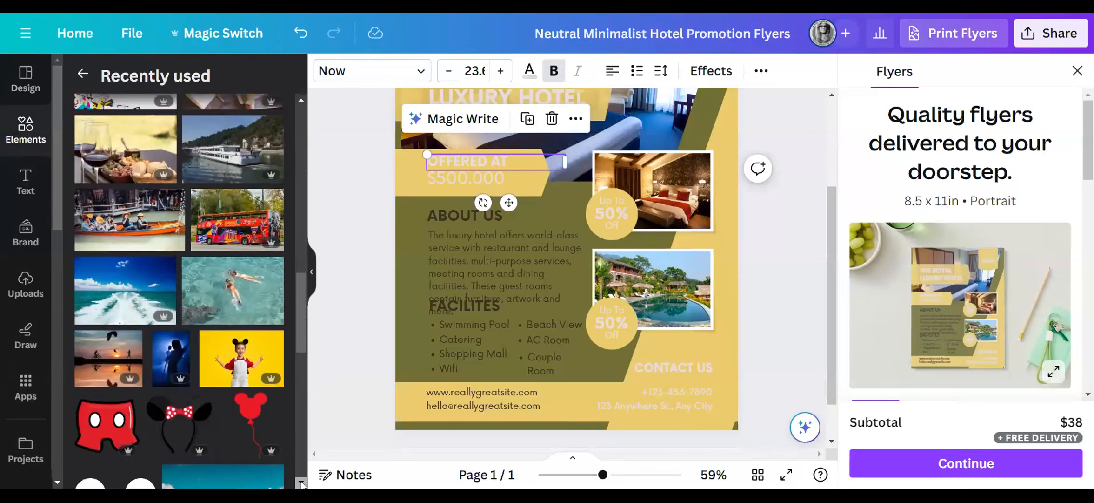
scroll(303, 484, down, 5)
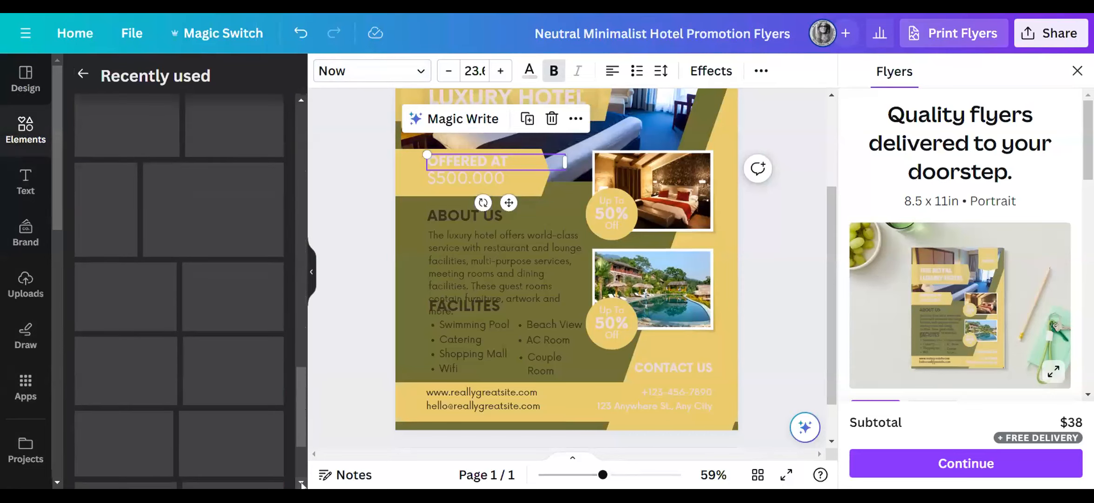
scroll(303, 484, down, 5)
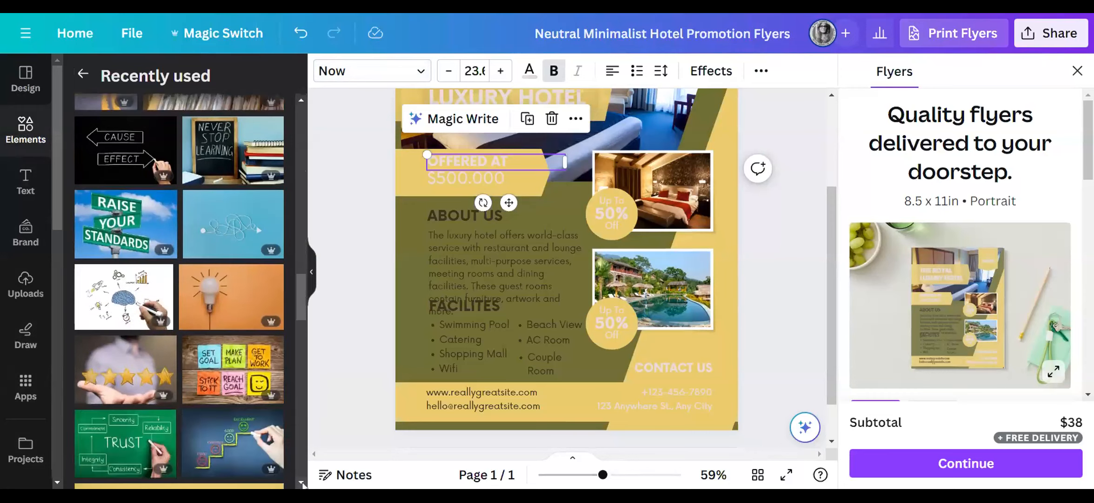
scroll(302, 484, down, 7)
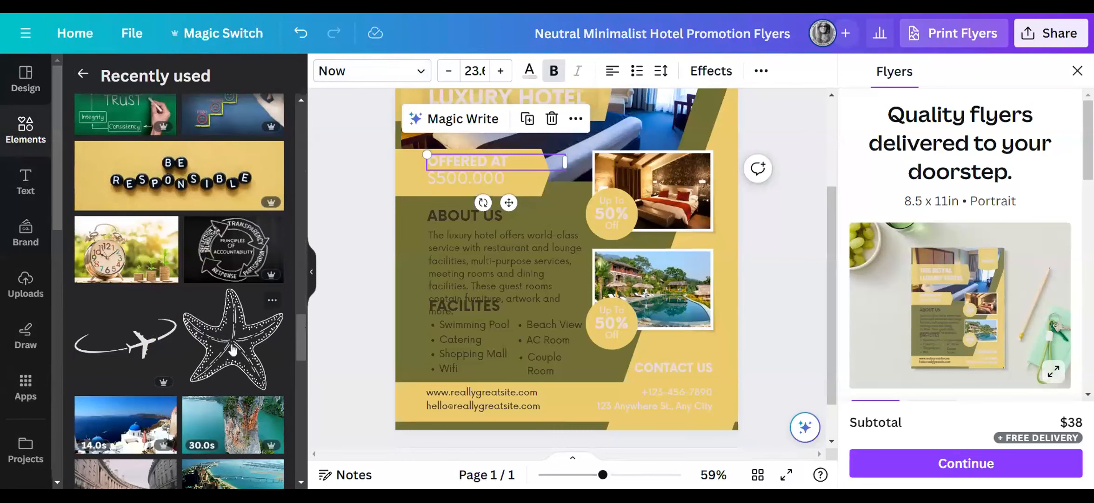
click(233, 349)
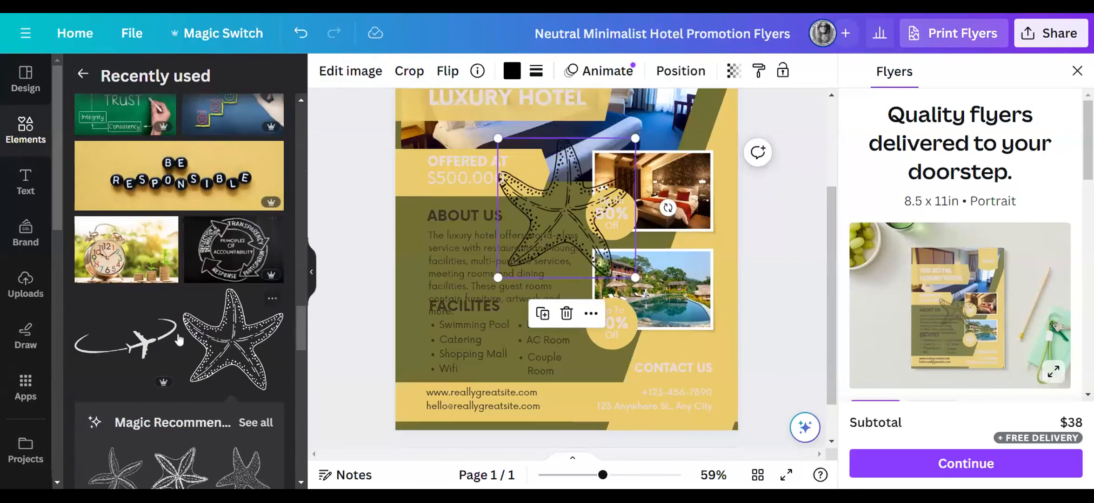
click(154, 342)
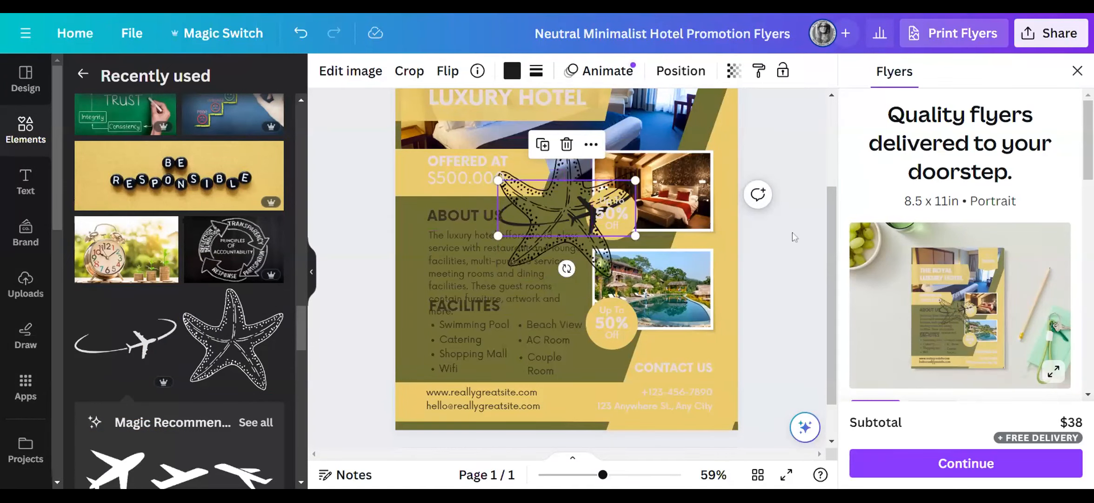
Shrink the starfish and place it in the flyer's upper-left corner, just above the hotel title
drag(590, 247, 687, 395)
drag(590, 286, 647, 368)
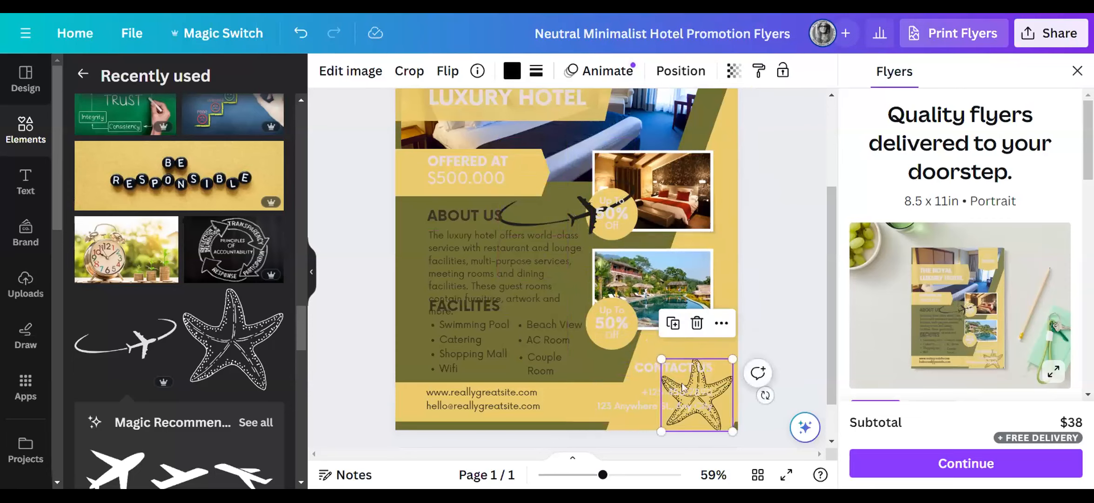
drag(726, 390, 473, 161)
Add another copy of the circling airplane over the starfish and delete the earlier airplane beside the About Us heading
click(135, 347)
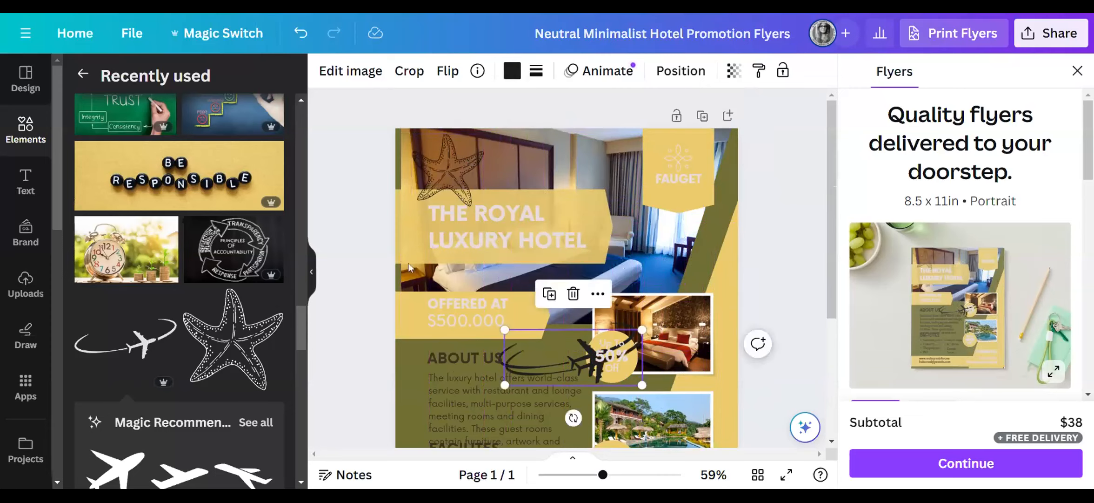
drag(556, 354, 440, 169)
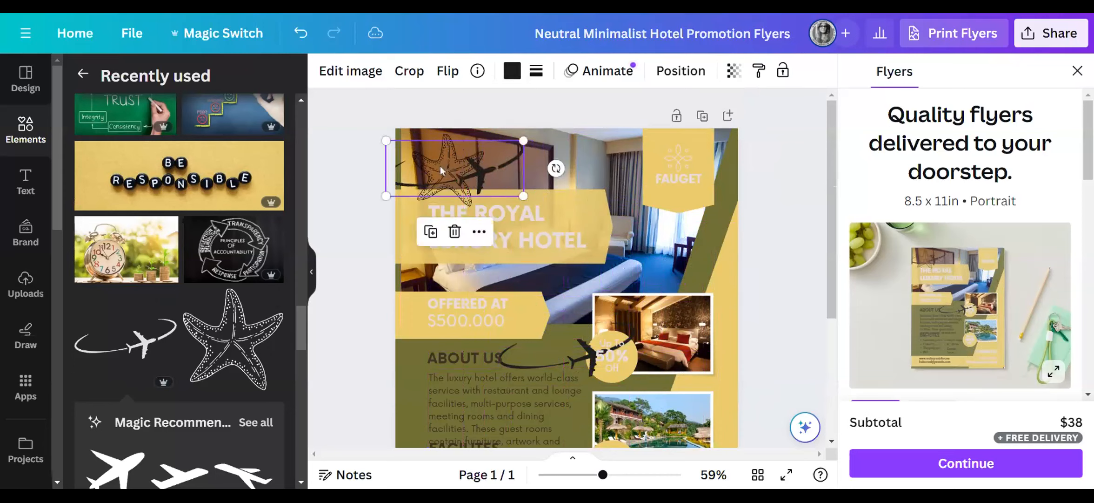
click(568, 358)
click(575, 343)
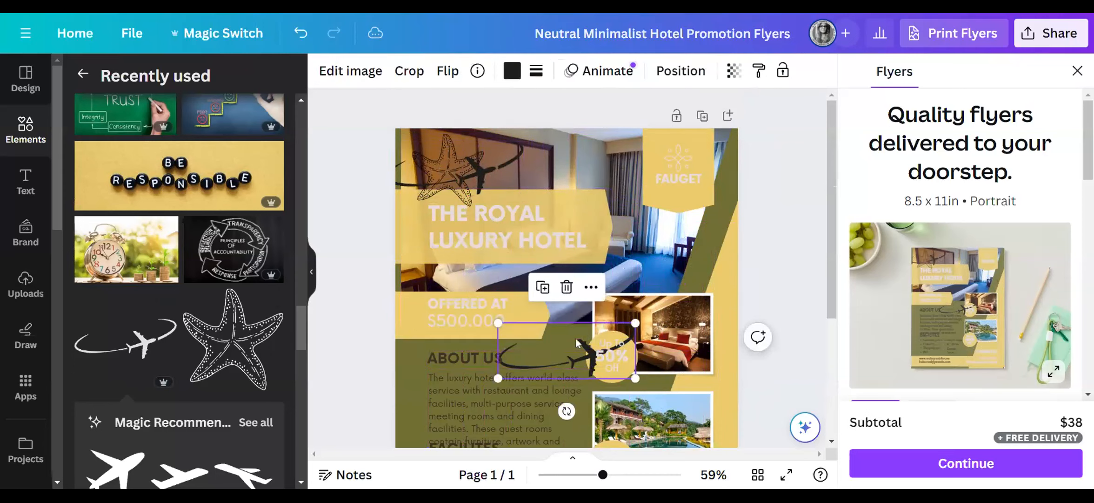
click(567, 288)
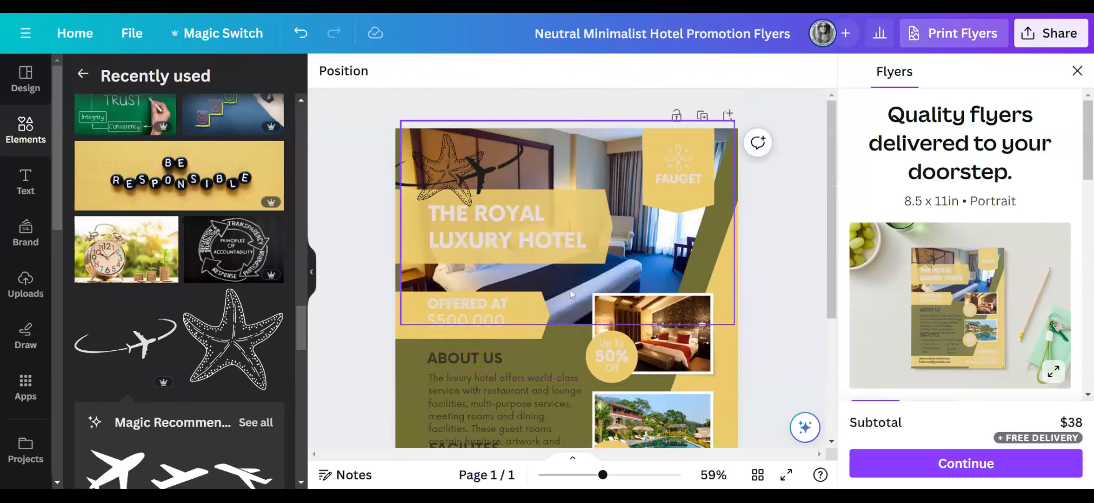
Shrink the airplane to fit across the starfish and recolor both graphics with the brand palette's salmon pink
click(472, 171)
drag(525, 142, 456, 164)
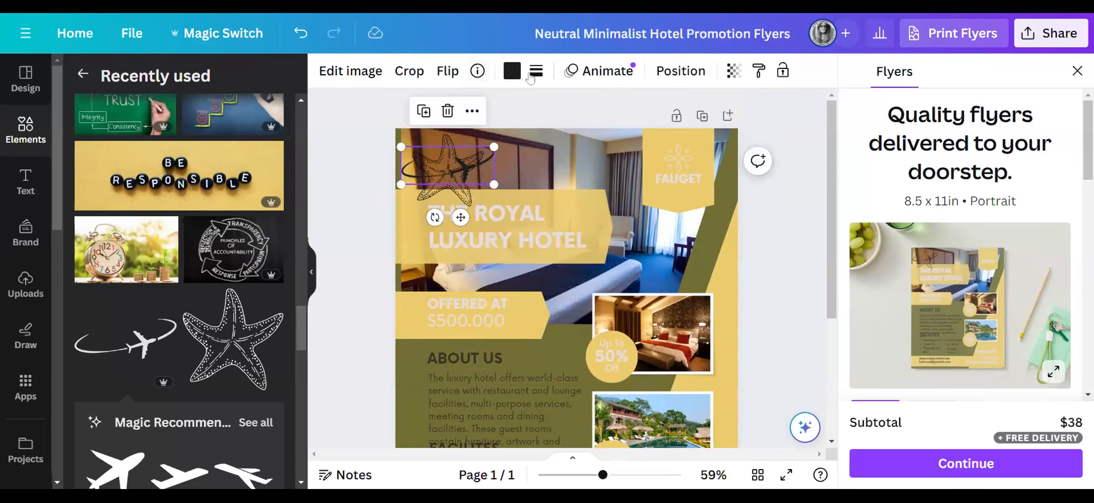
click(511, 71)
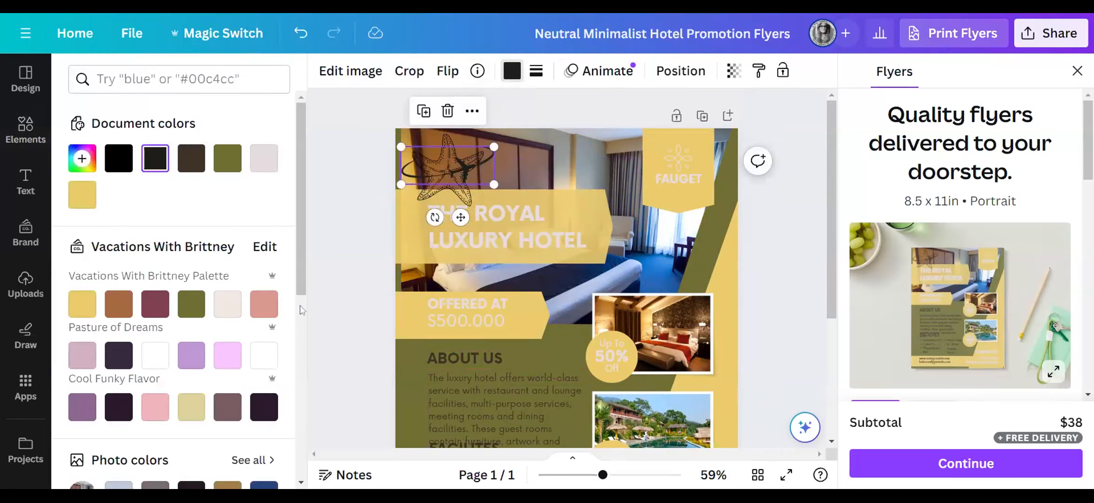
click(264, 309)
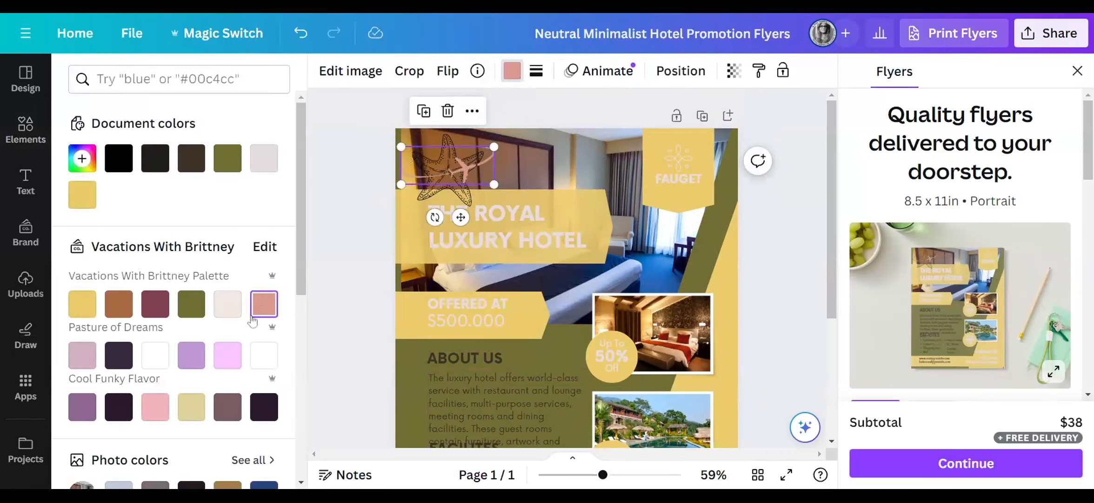
click(459, 143)
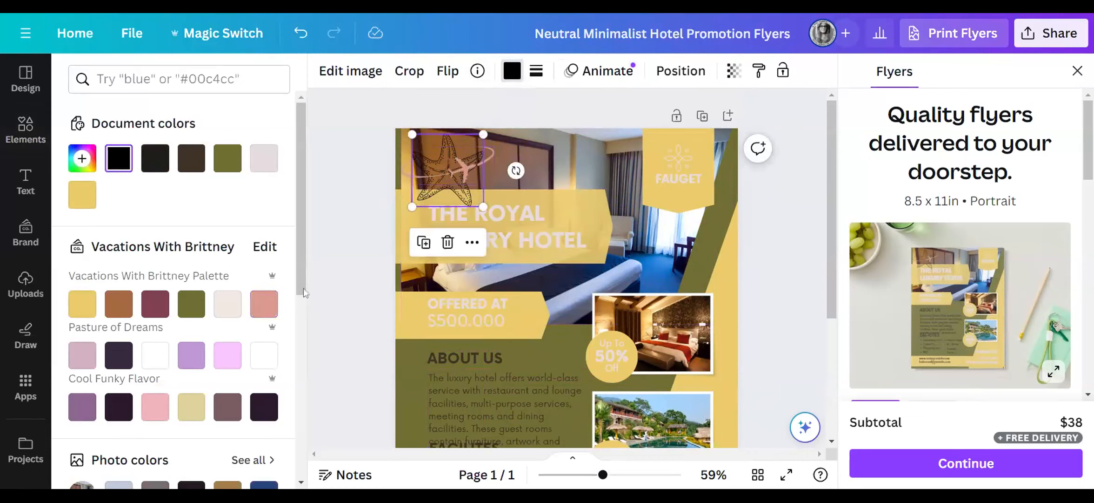
click(264, 304)
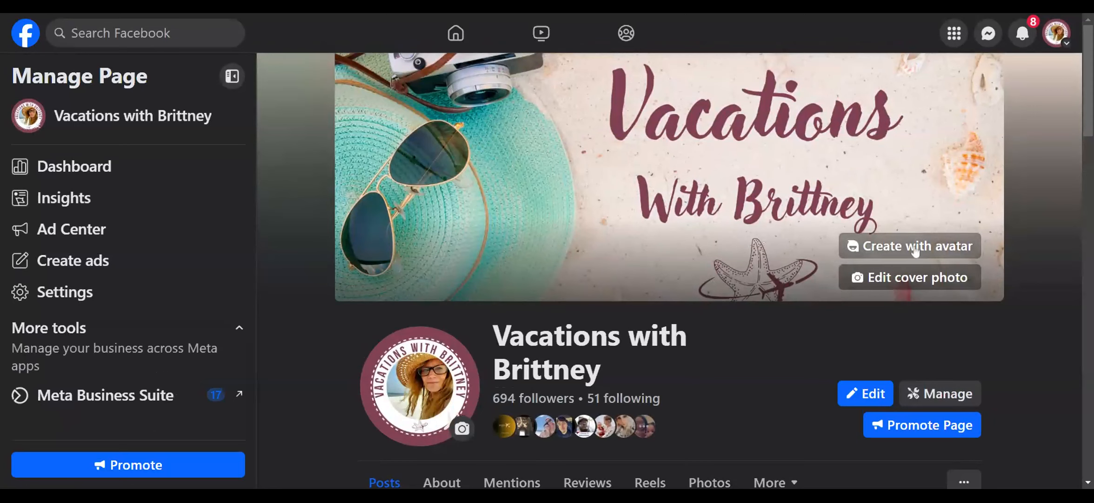
Open the Facebook page's cover photo at full size to examine the starfish and airplane logo
click(924, 278)
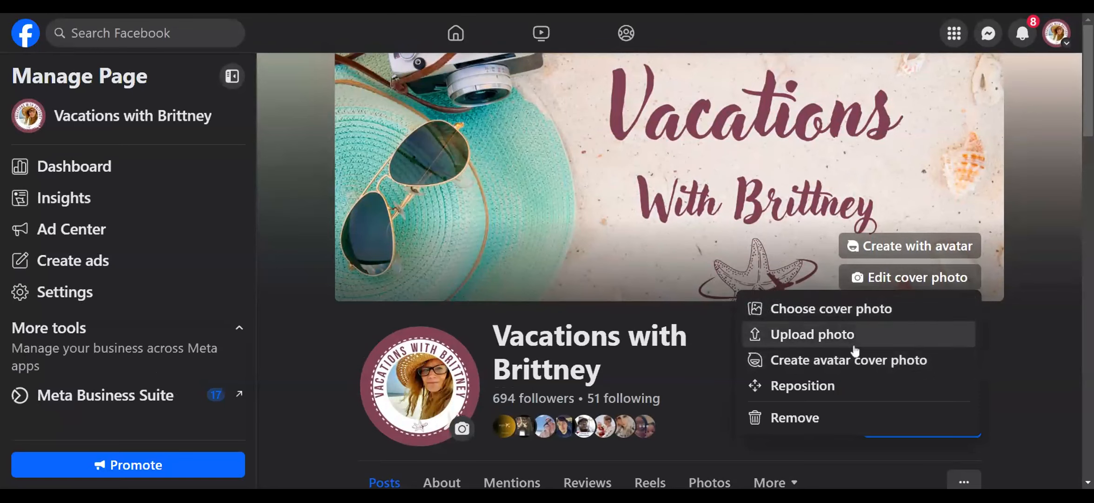
click(781, 204)
click(739, 224)
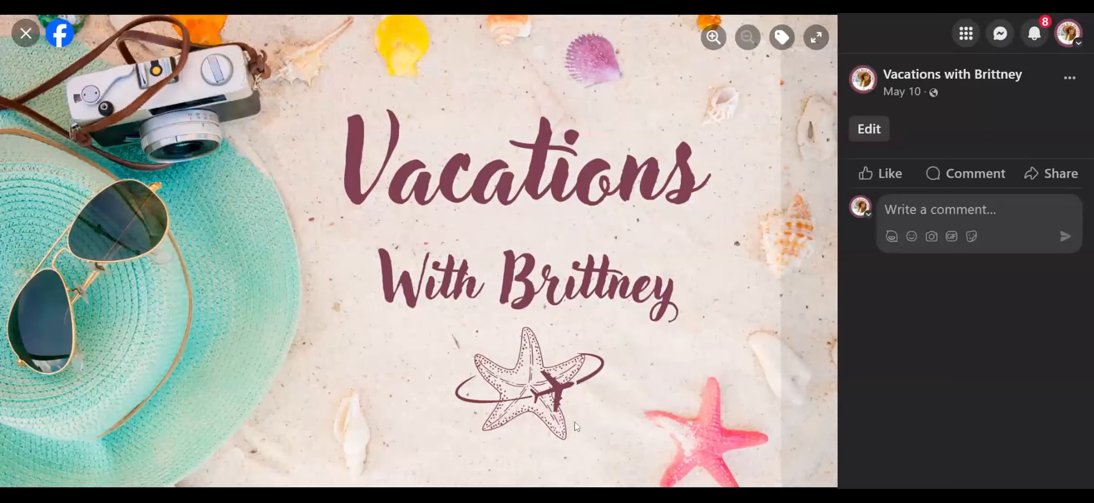
Close the enlarged cover photo and open the Facebook page's full photo collection
click(26, 33)
scroll(712, 314, down, 8)
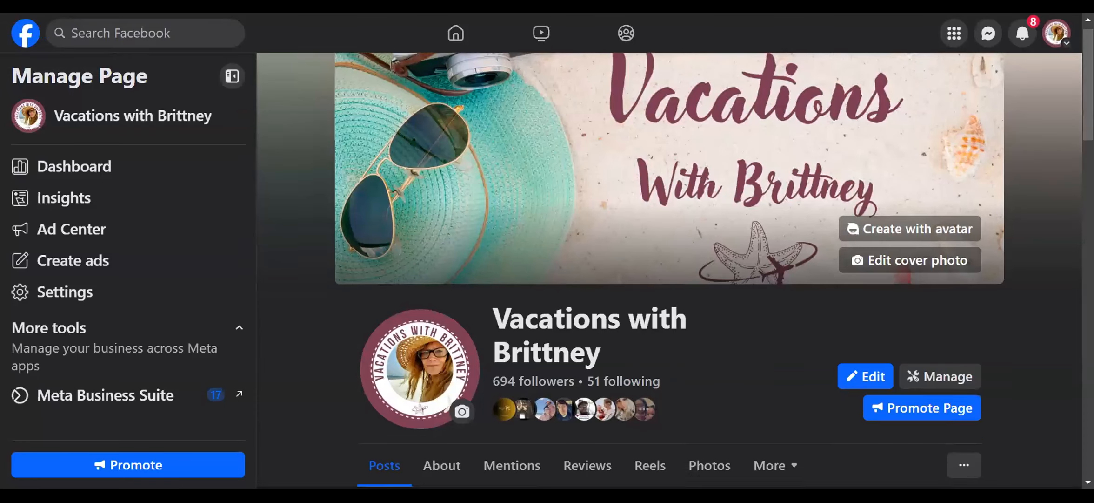
scroll(712, 315, down, 3)
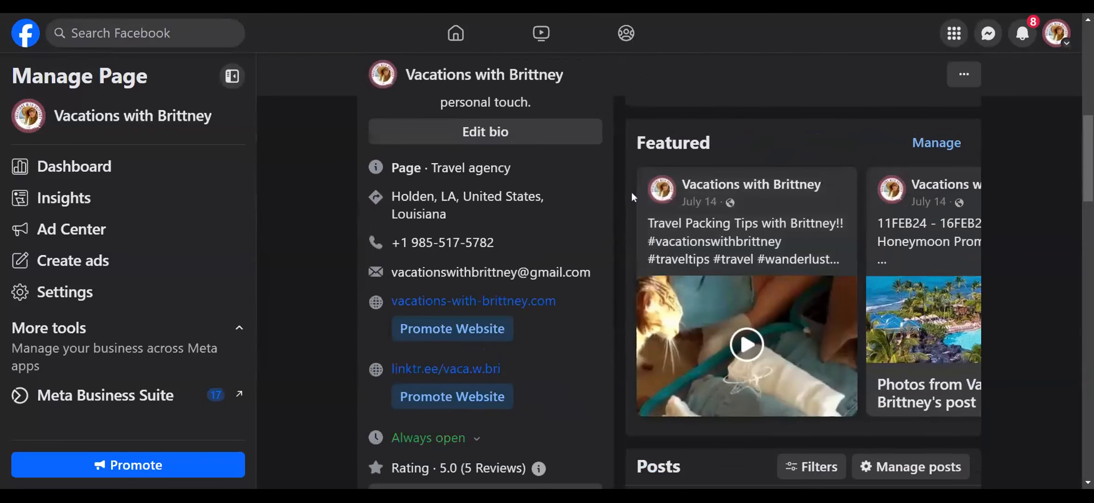
scroll(595, 343, down, 3)
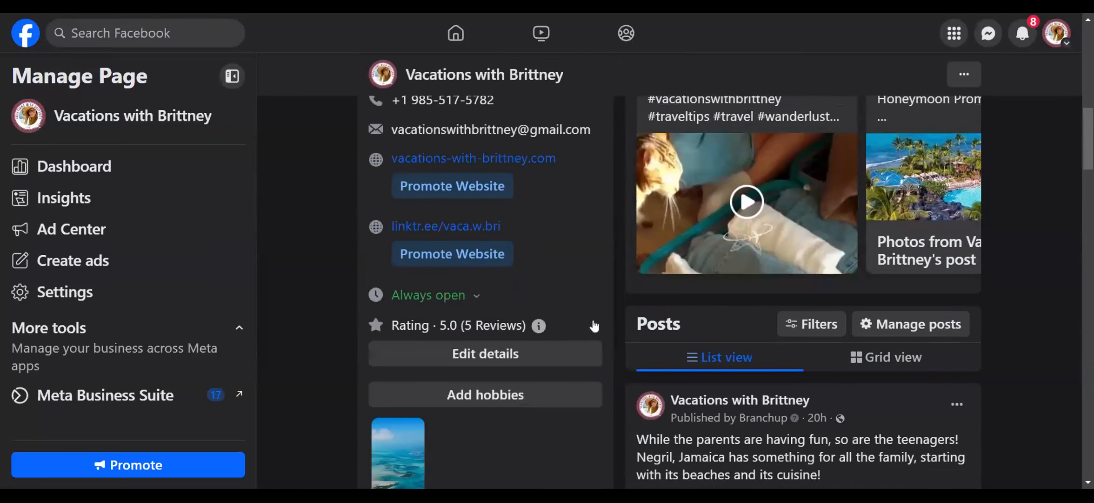
scroll(593, 323, down, 10)
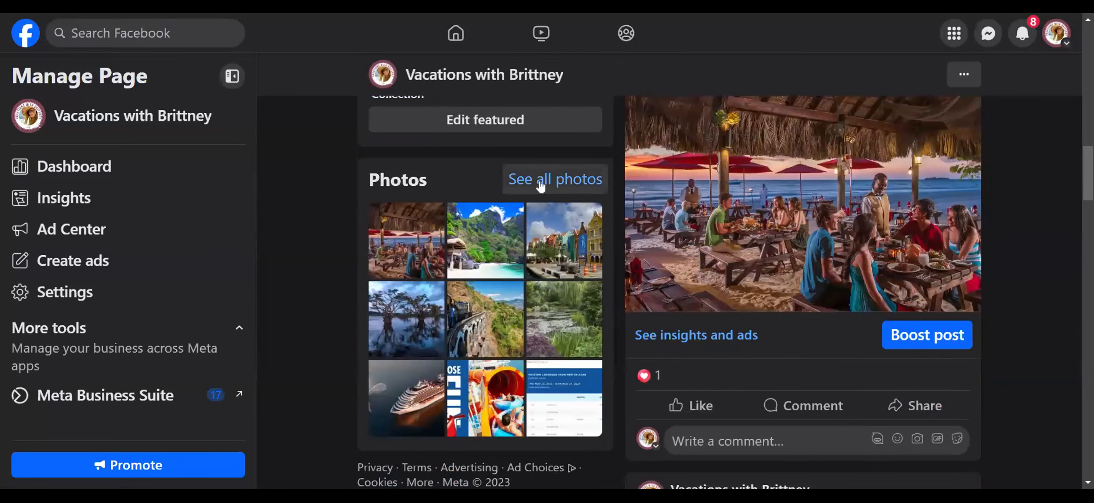
click(541, 186)
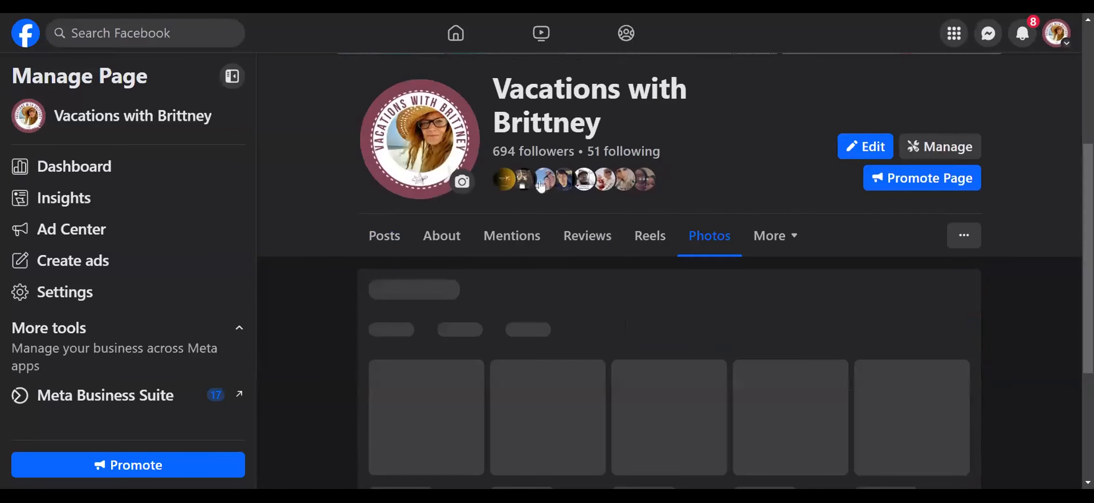
Find the pink Time to Travel flyer among the page's photos, examine it at full size and close it
scroll(844, 329, down, 15)
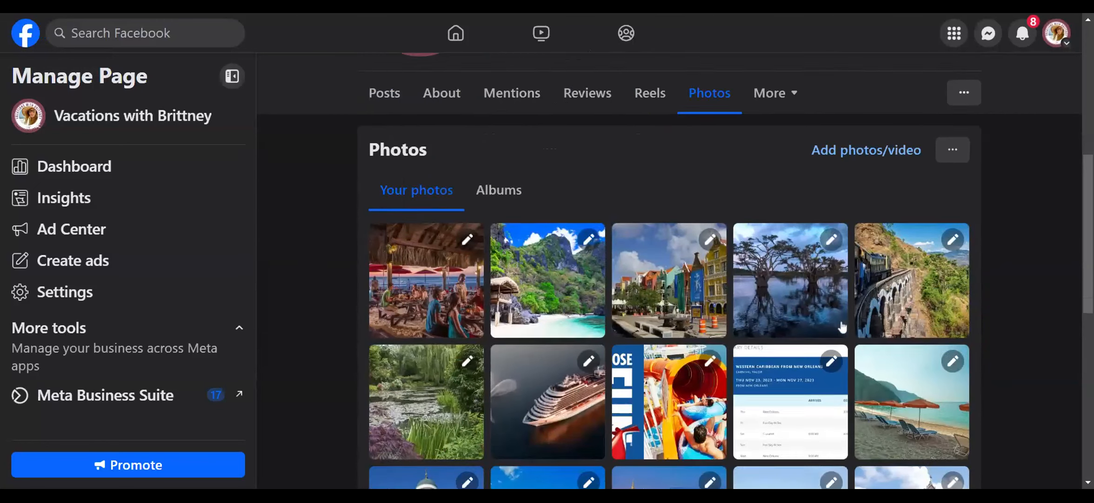
scroll(843, 321, down, 2)
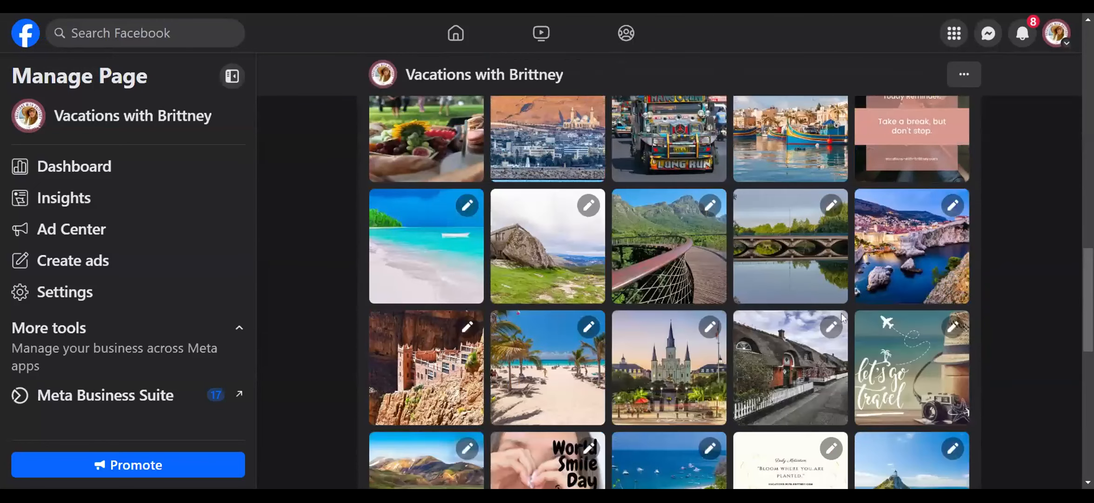
scroll(870, 308, down, 2)
scroll(871, 308, down, 2)
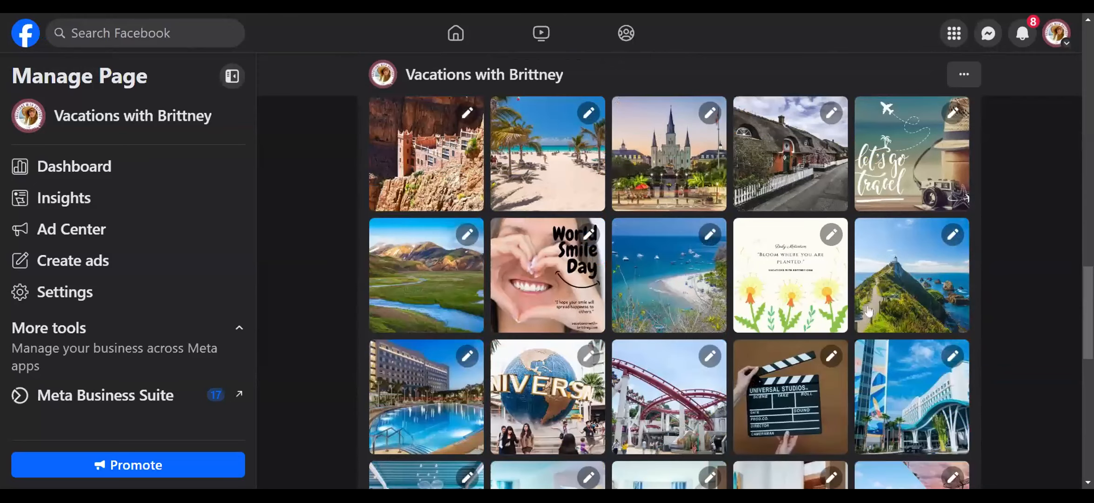
scroll(868, 306, down, 8)
scroll(867, 303, up, 4)
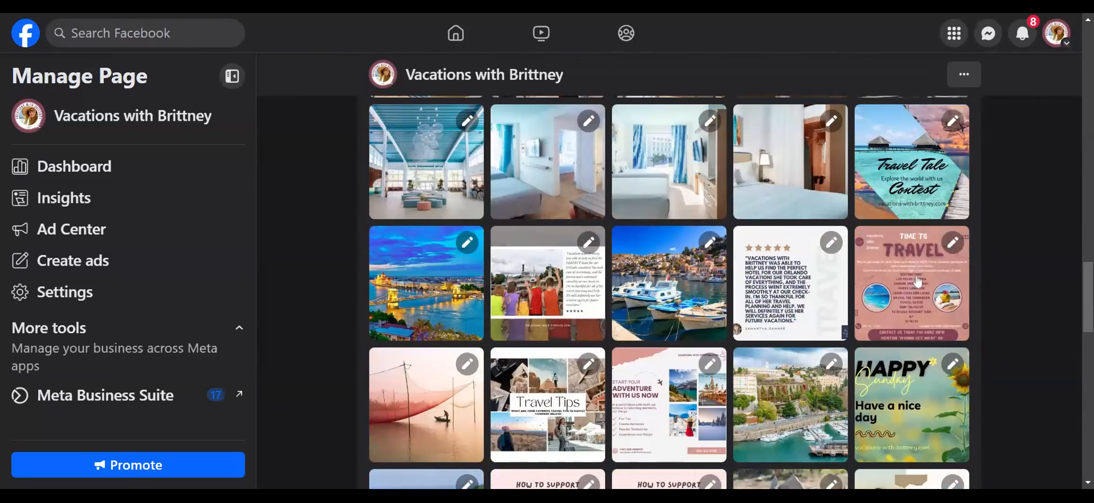
click(917, 281)
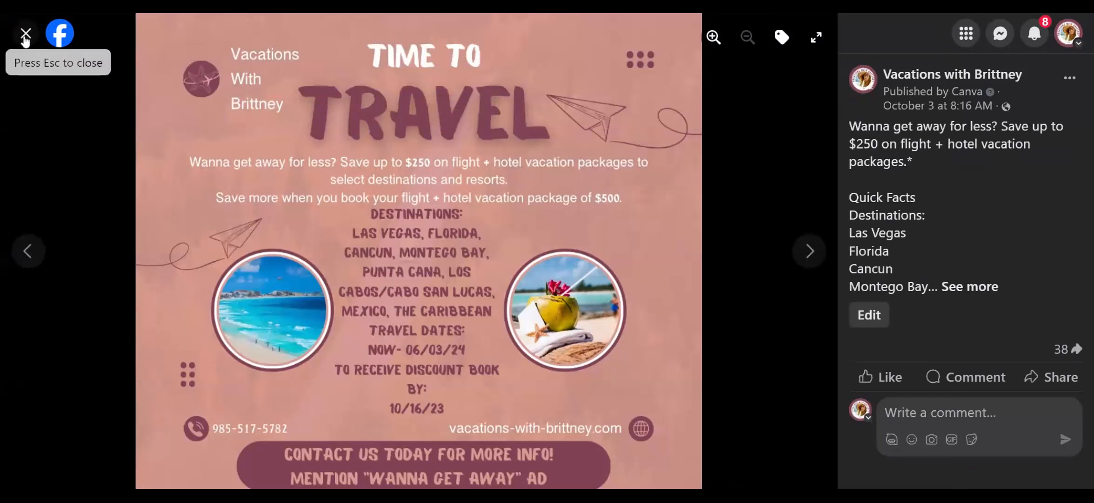
click(26, 33)
Find the cherry-blossom About Us flyer further down the photos, examine its design and starfish logo, and close it
scroll(611, 334, down, 10)
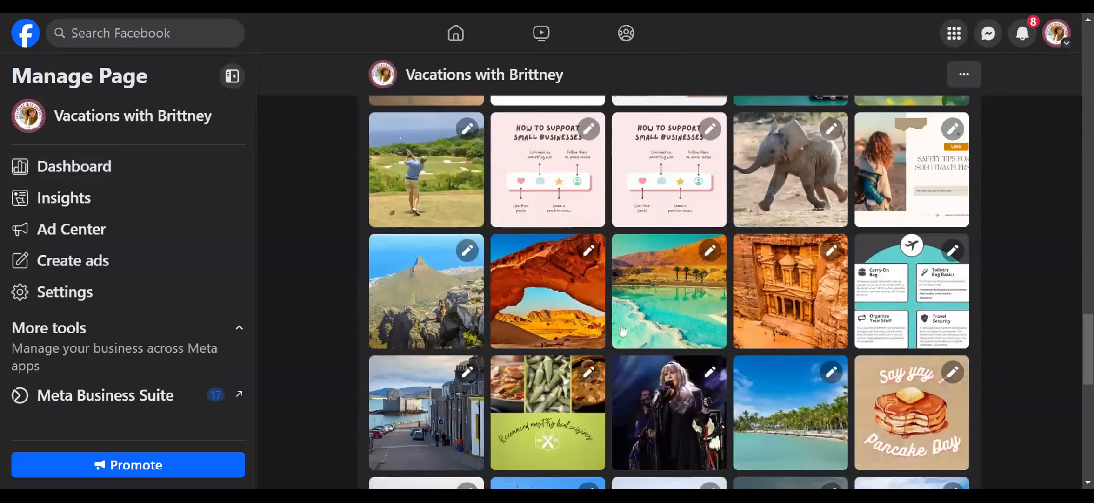
scroll(622, 330, down, 10)
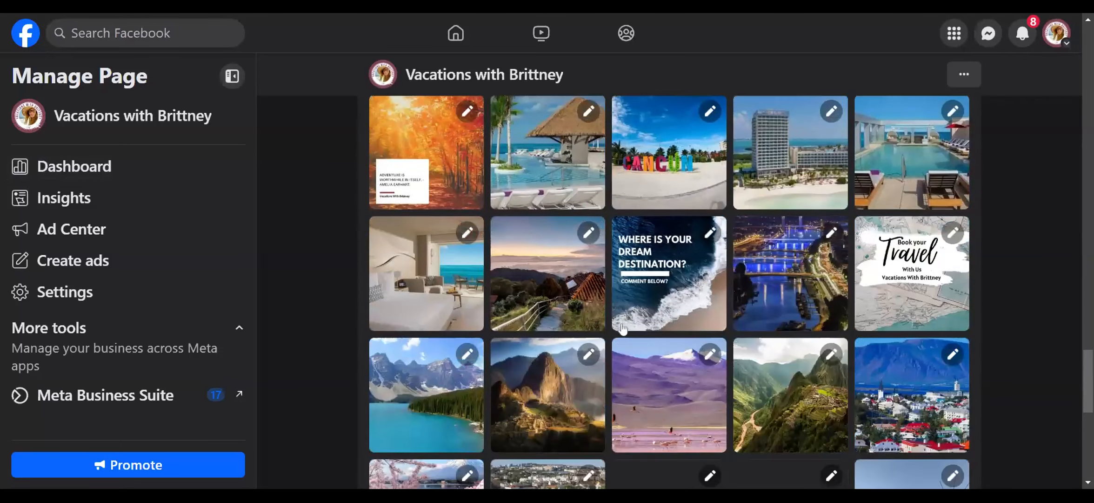
scroll(637, 318, down, 3)
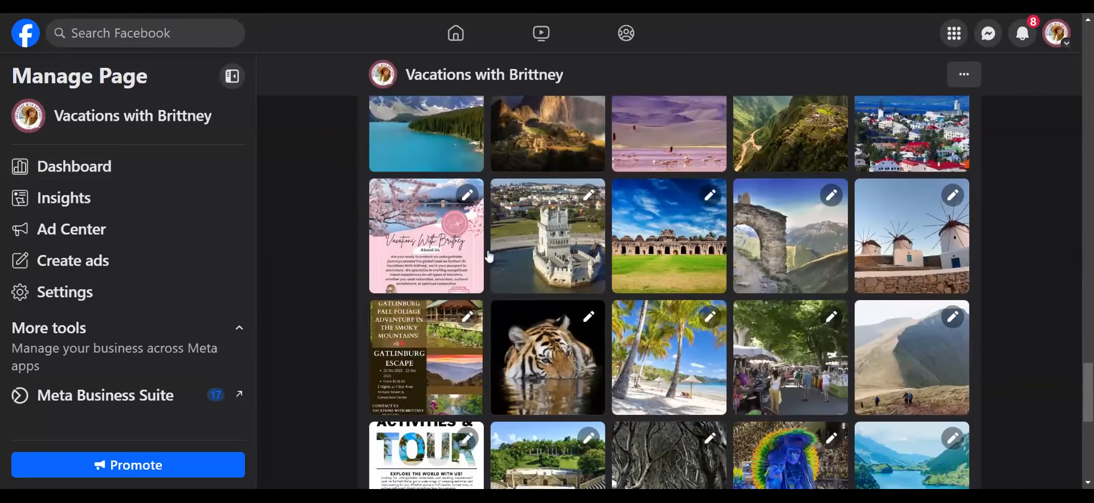
click(423, 259)
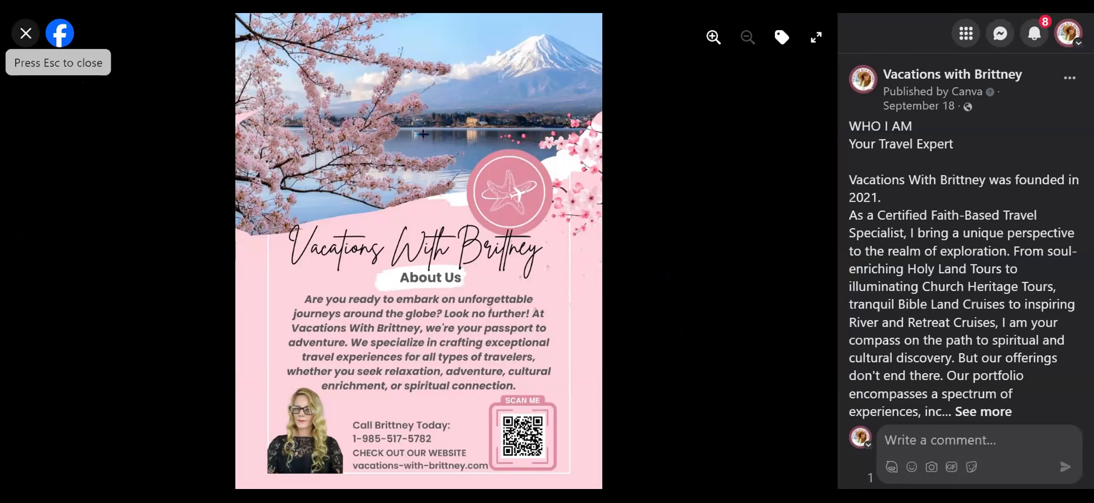
click(25, 33)
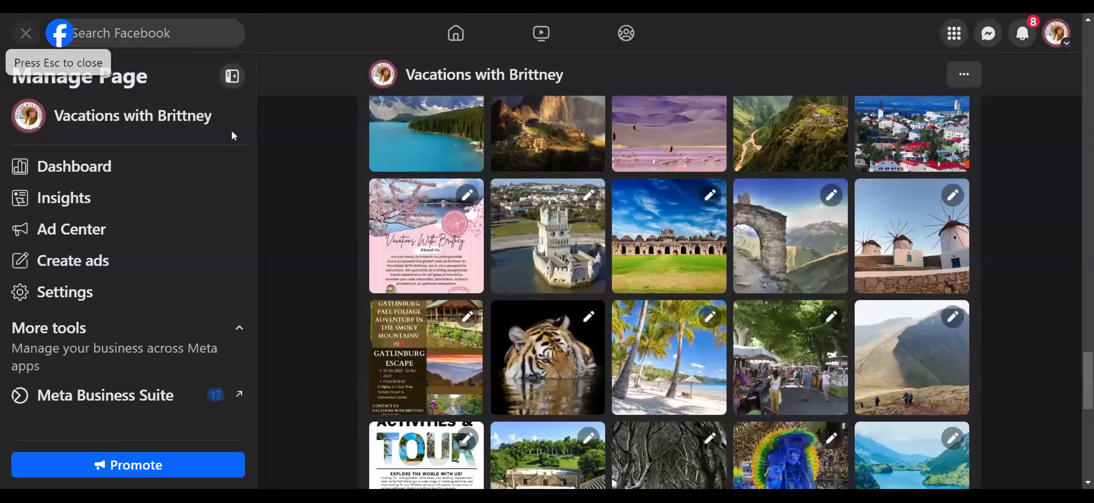
Open the Activities & Tour flyer at full size to examine its layout and starfish logo, and close it
scroll(618, 295, down, 1)
scroll(618, 295, down, 2)
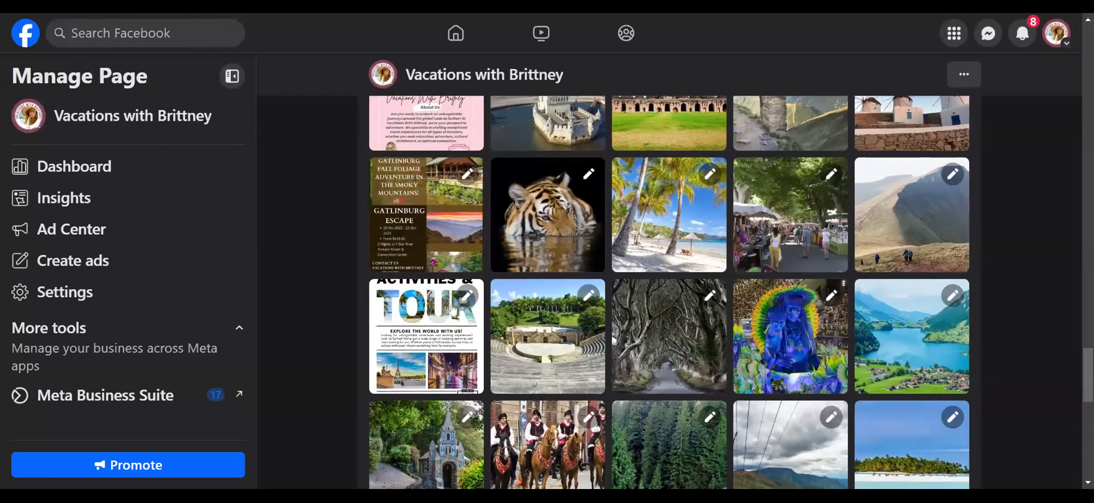
click(439, 319)
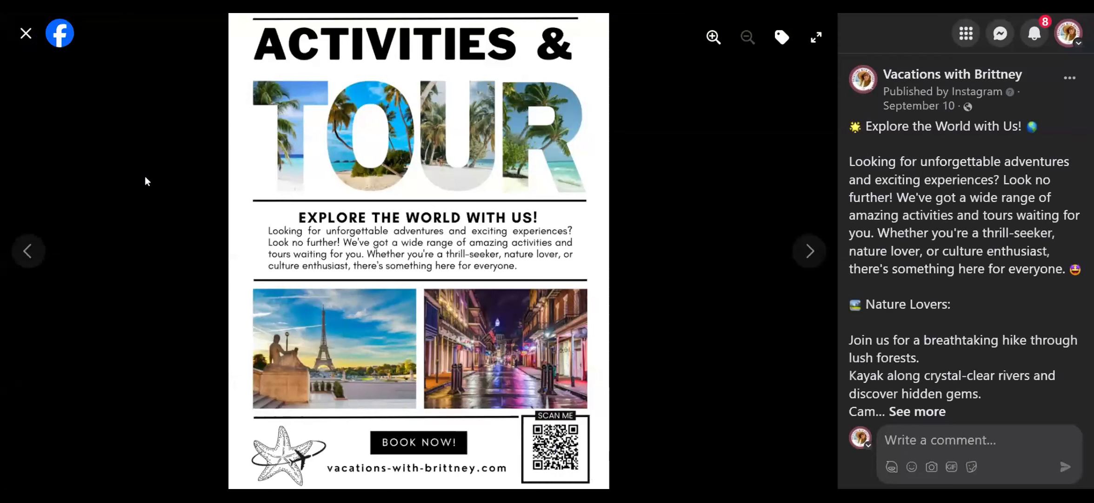
click(22, 43)
Find the Let's Go to Vegas flyer among the older photos, examine it at full size and close it
scroll(470, 309, down, 3)
scroll(470, 309, down, 10)
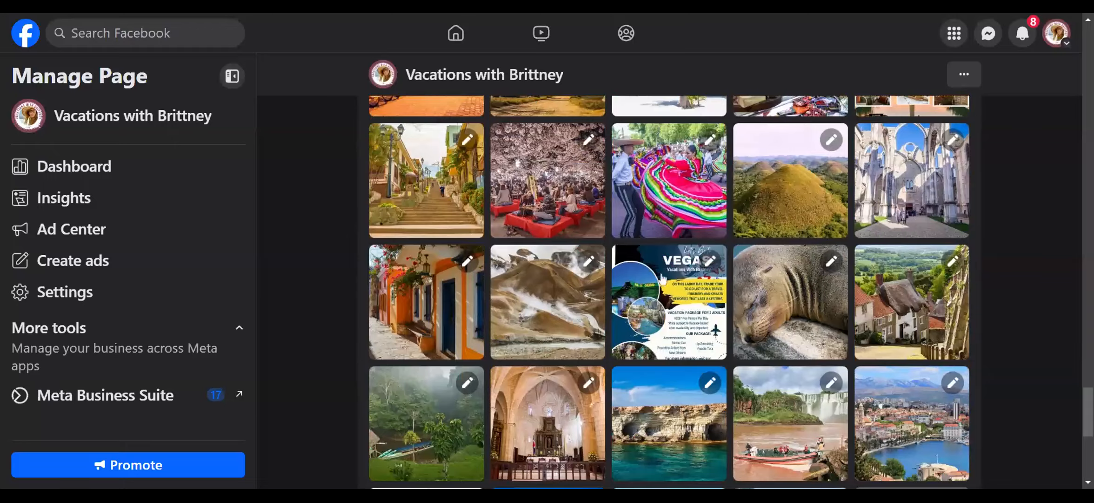
click(663, 278)
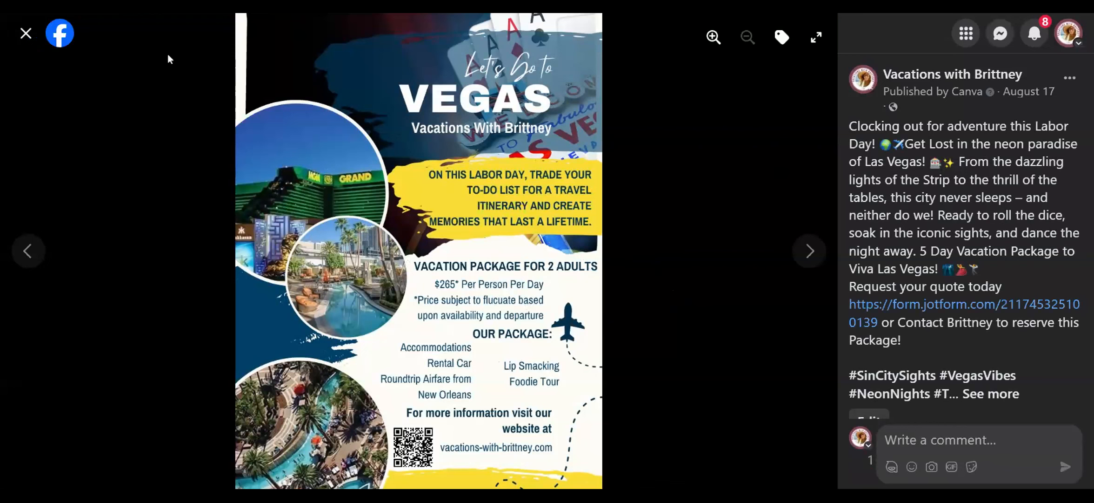
click(26, 34)
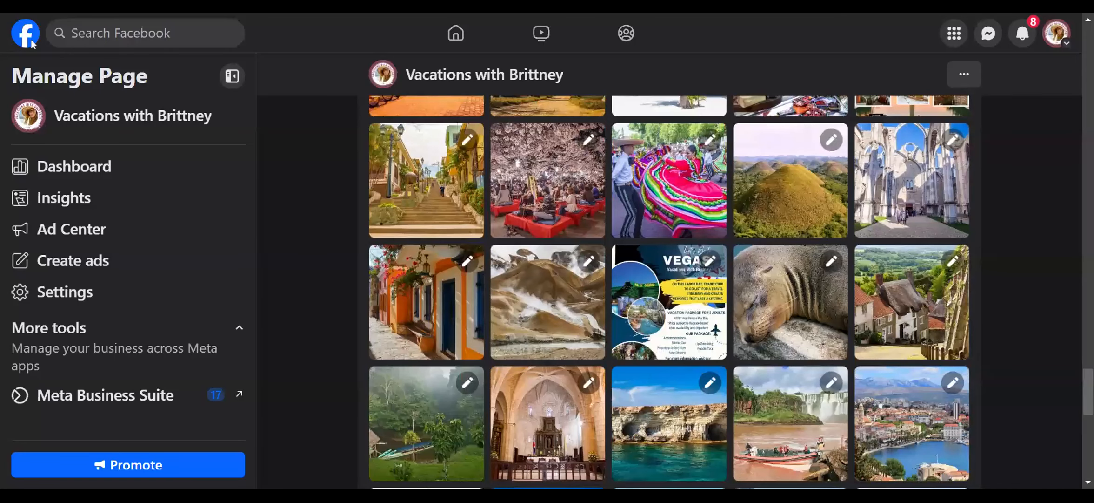
Open the Discover the Ancient Wonders of Egypt flyer to examine its layout and package details, and close it
scroll(575, 317, down, 8)
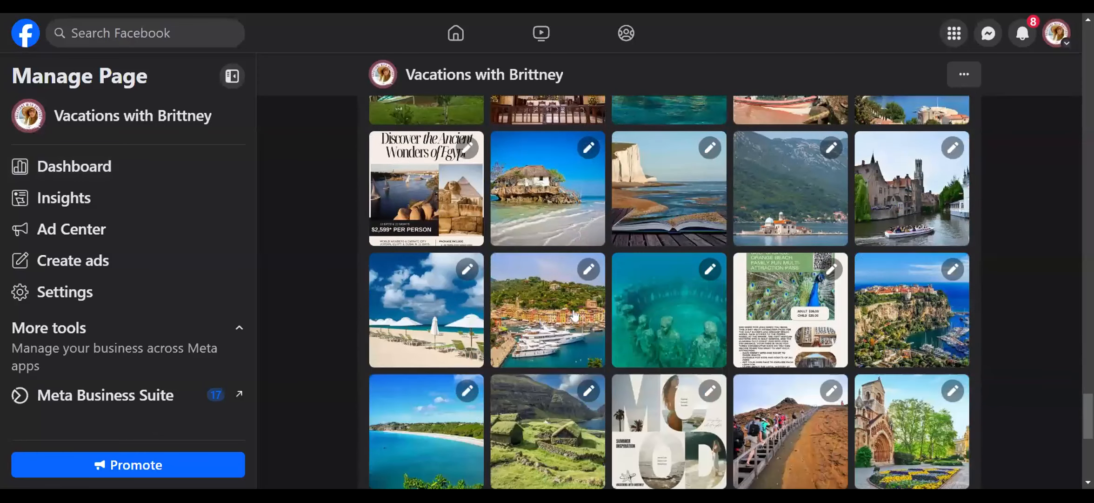
click(436, 206)
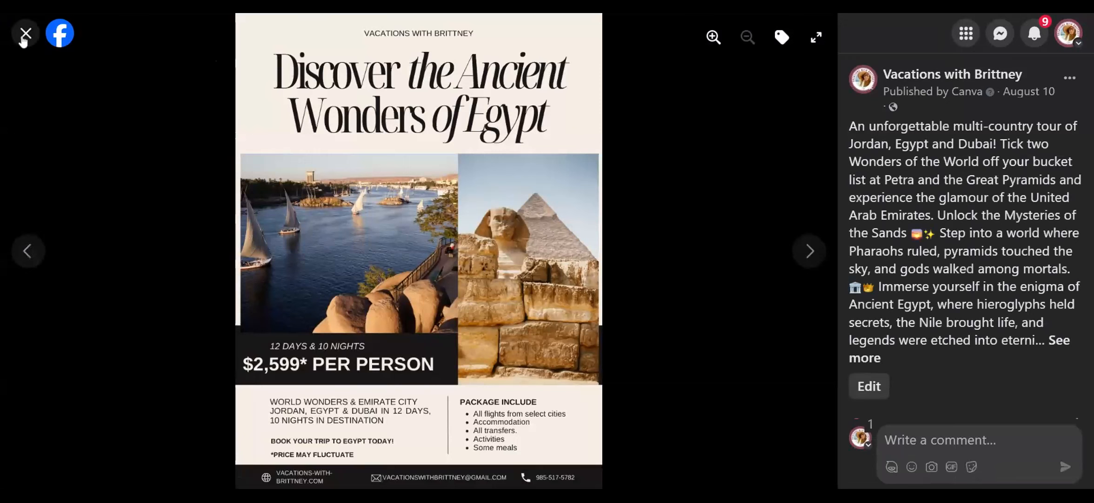
click(25, 33)
Find the maroon and pink personal introduction graphic in the older photos, examine its brand styling and close it
scroll(625, 254, down, 3)
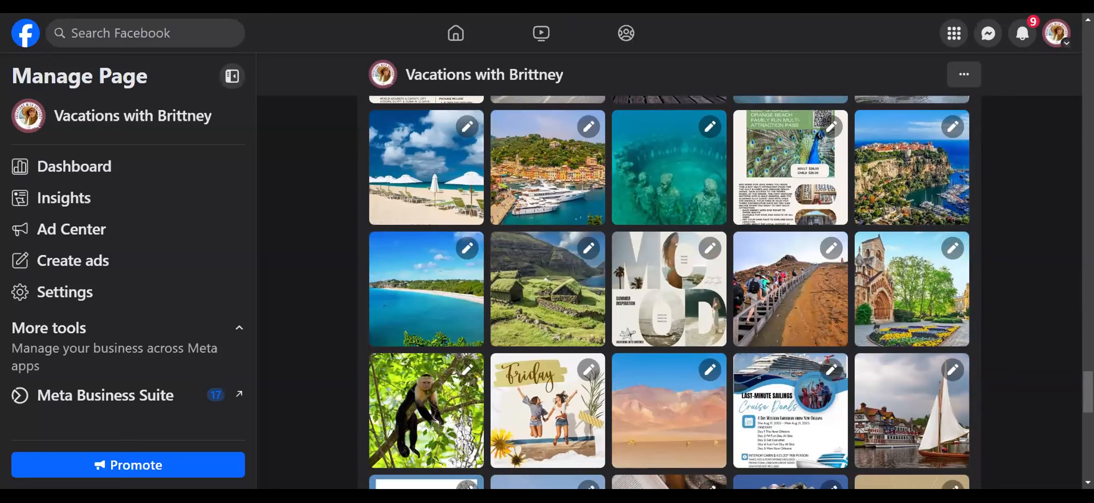
scroll(689, 252, down, 6)
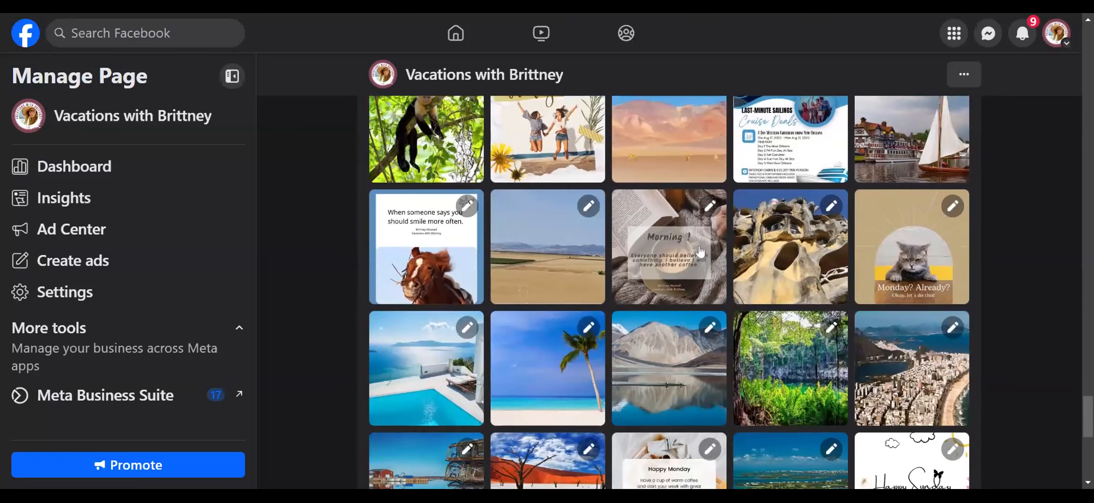
scroll(701, 252, down, 3)
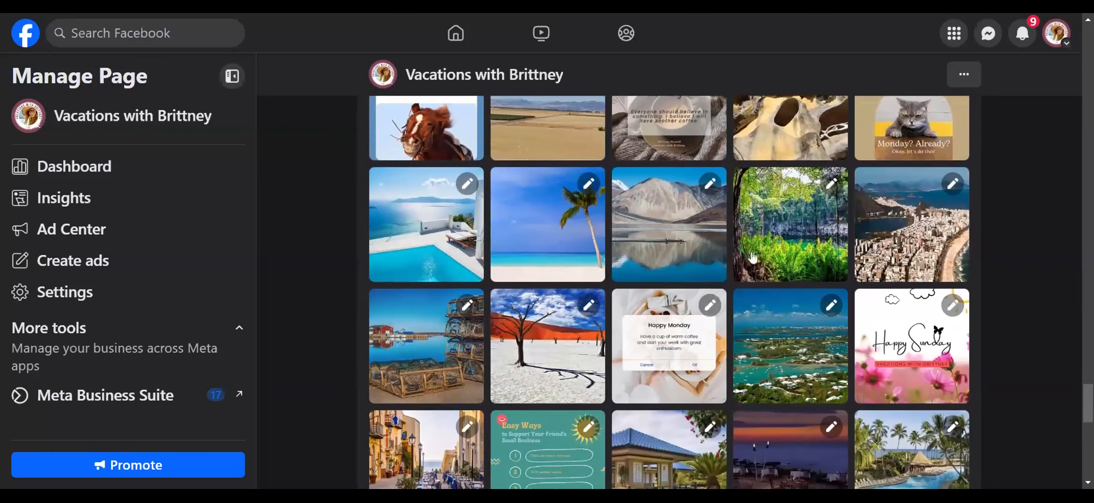
scroll(752, 256, down, 10)
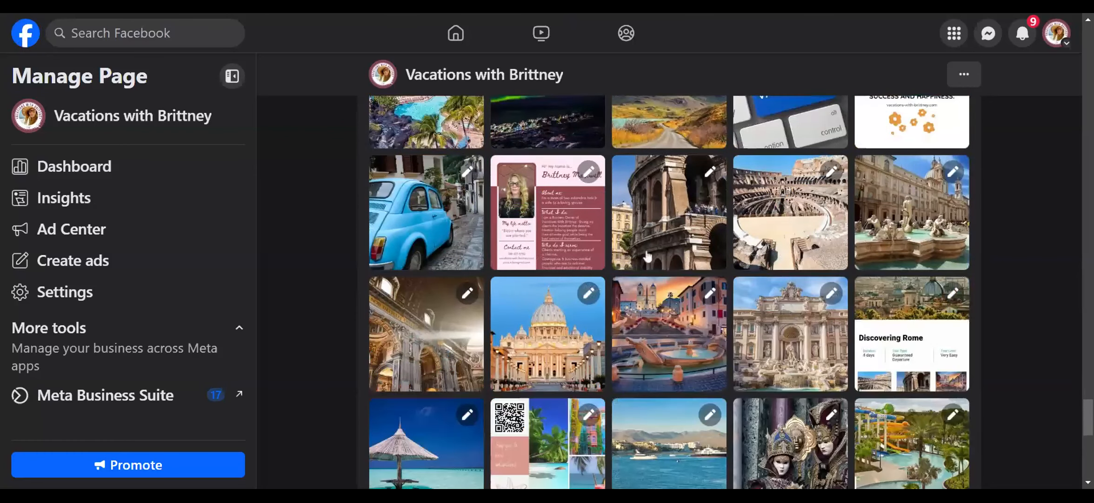
click(549, 244)
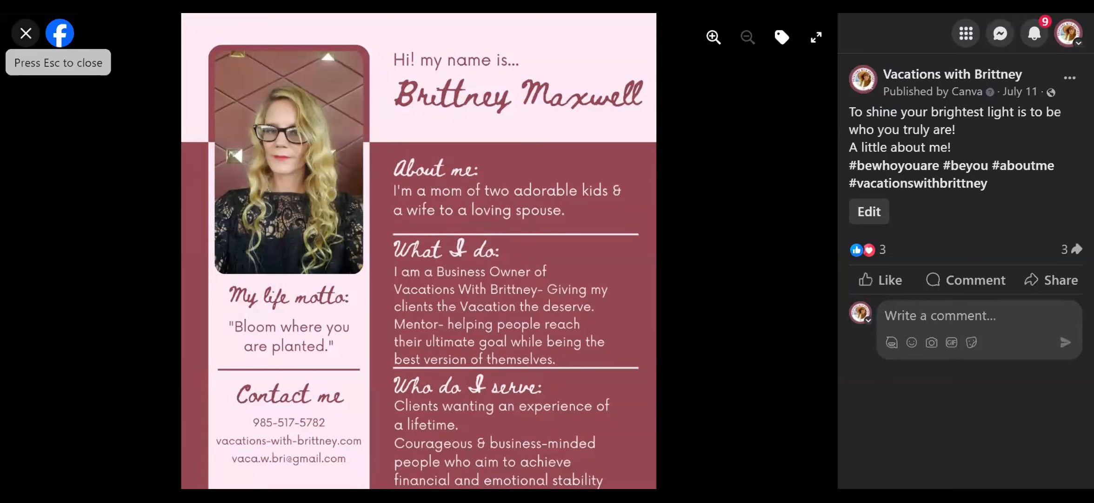
click(26, 34)
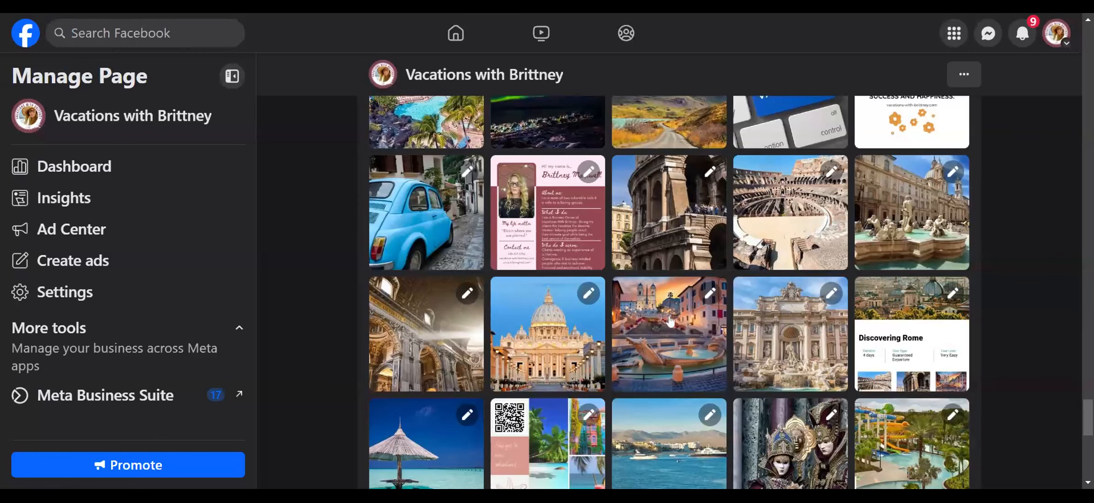
Find the Ensenada Cruise offer graphic in the older photos, examine it at full size and close it
scroll(692, 328, down, 3)
scroll(693, 328, down, 15)
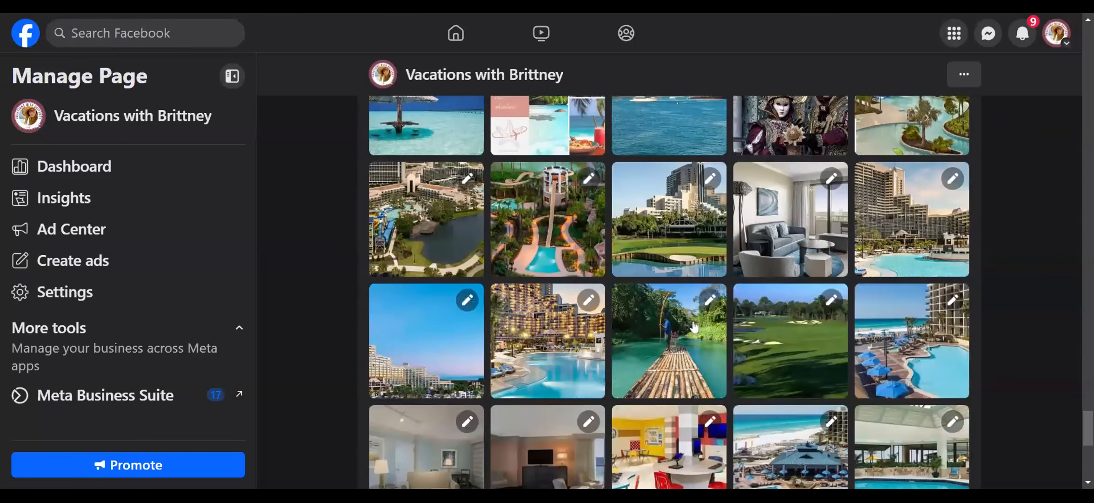
scroll(695, 319, down, 14)
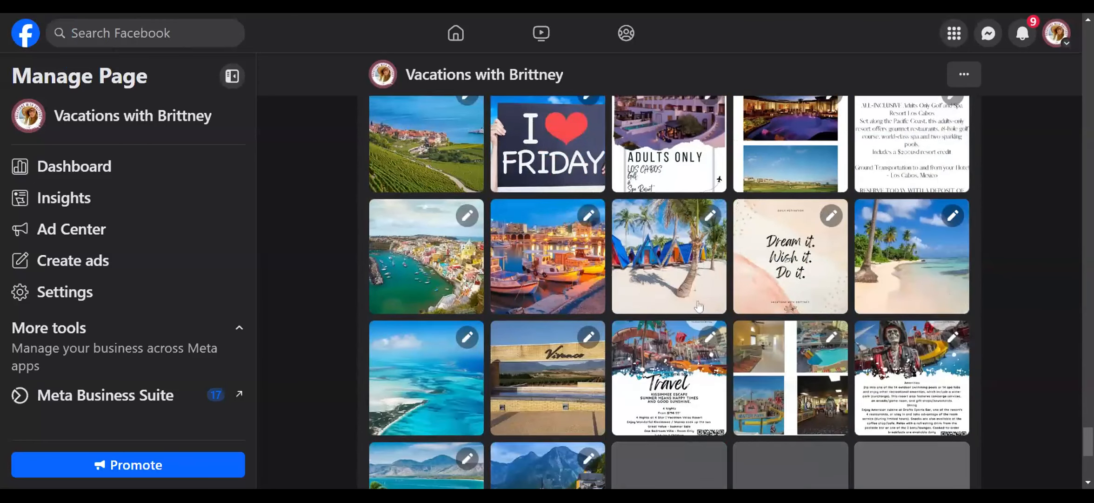
scroll(383, 297, up, 5)
click(383, 298)
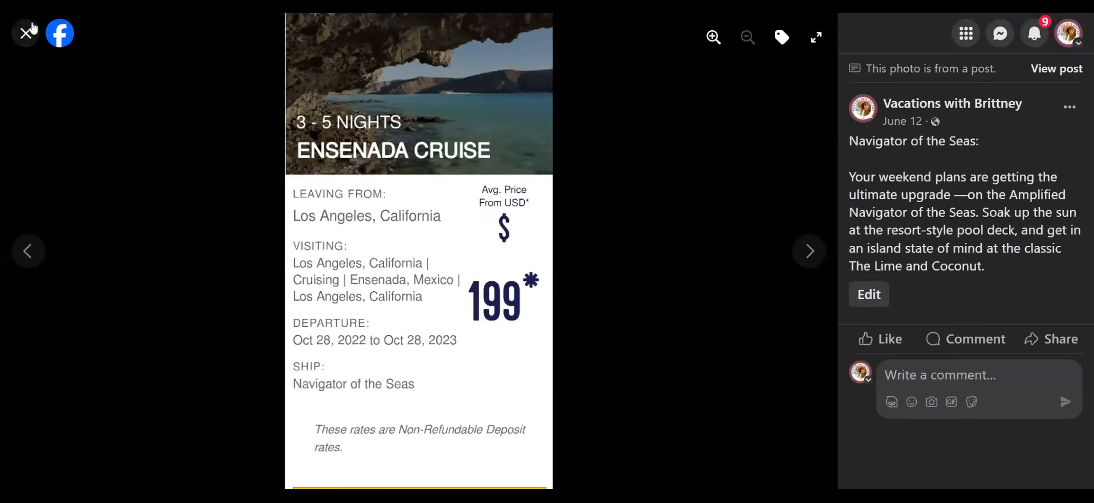
key(Escape)
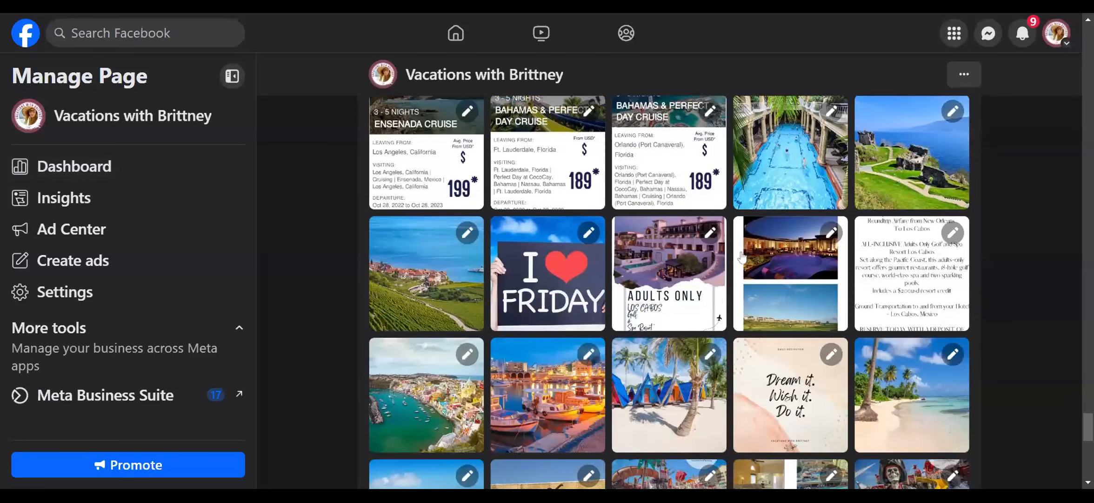
Find the 8 Week Series graphic about UNESCO World Heritage Sites in the USA among the older photos and open it
scroll(747, 262, down, 1)
scroll(747, 261, down, 4)
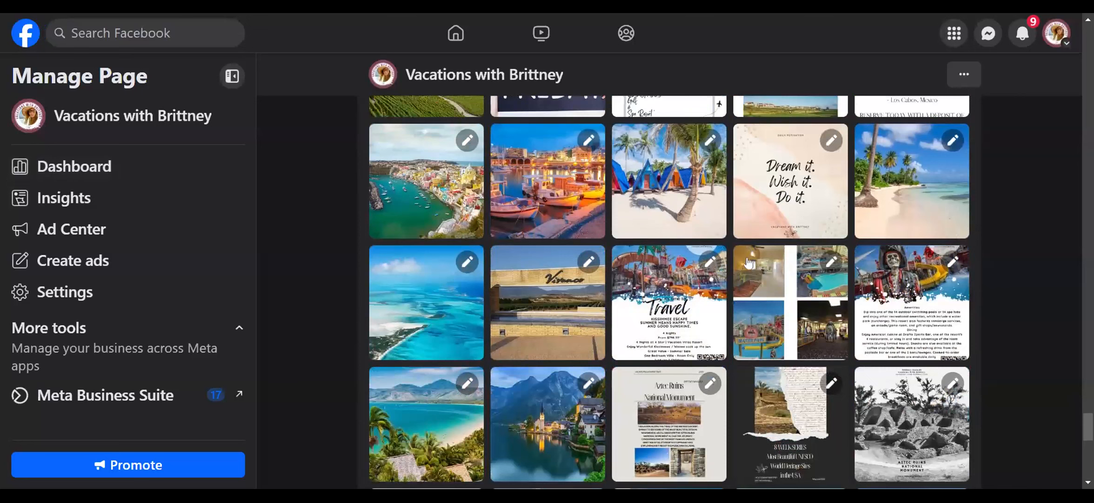
scroll(757, 253, down, 3)
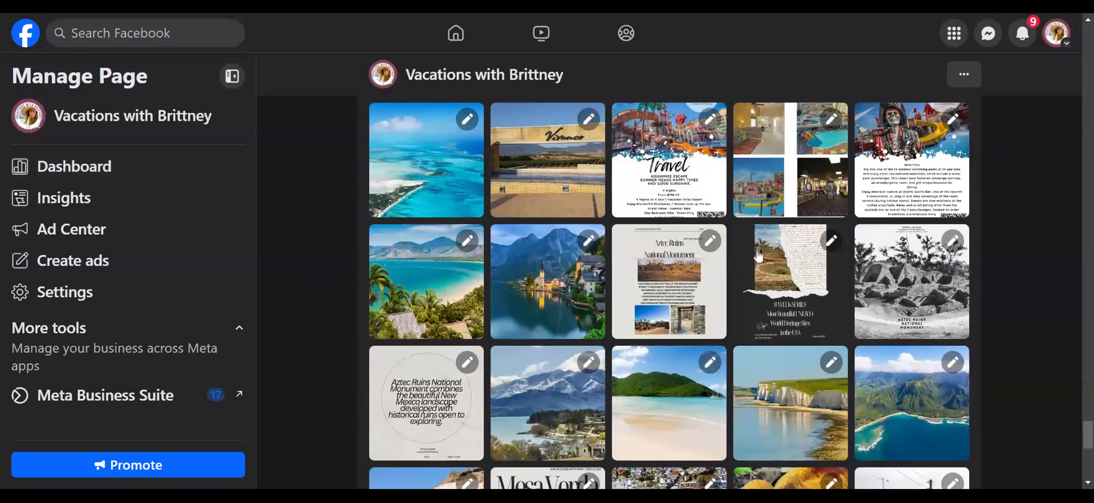
scroll(759, 404, down, 3)
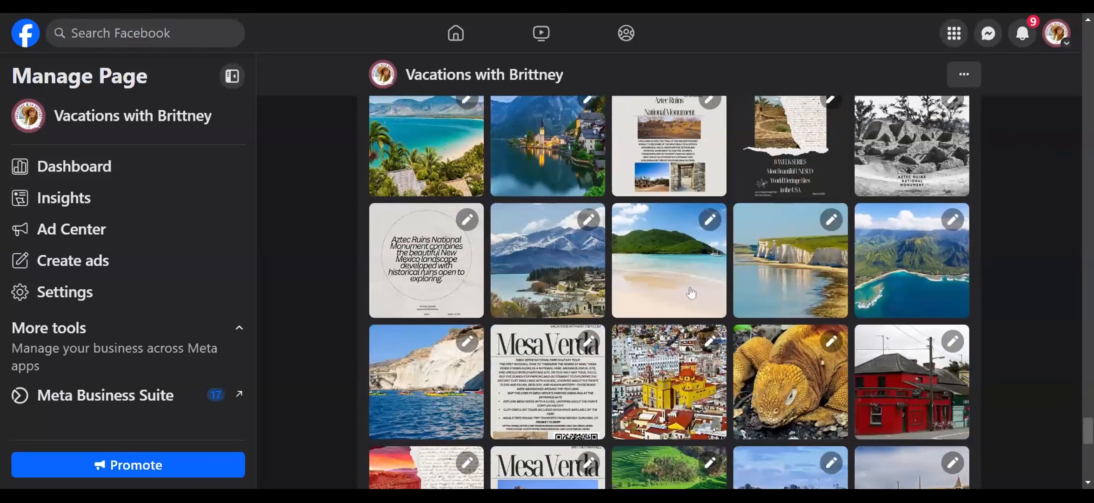
scroll(692, 293, up, 3)
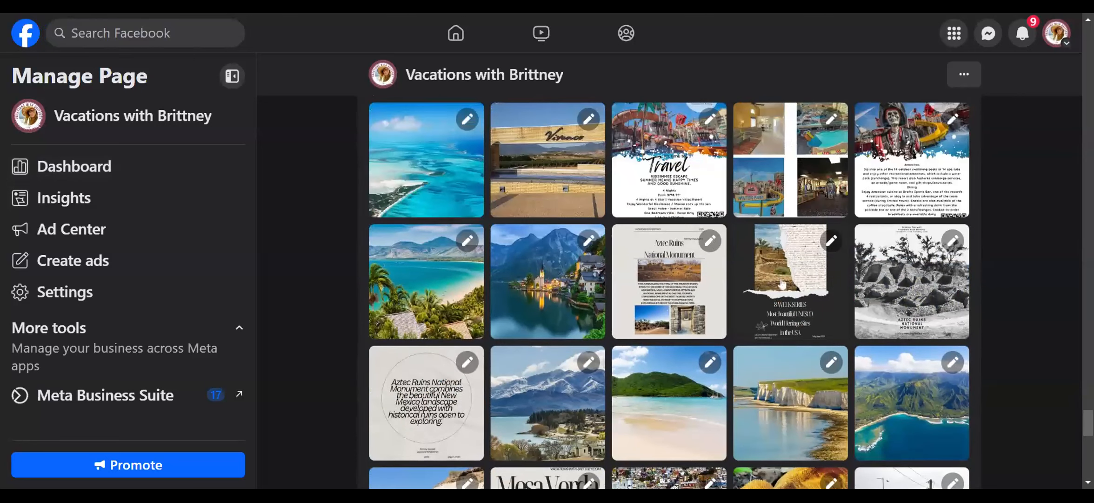
click(785, 284)
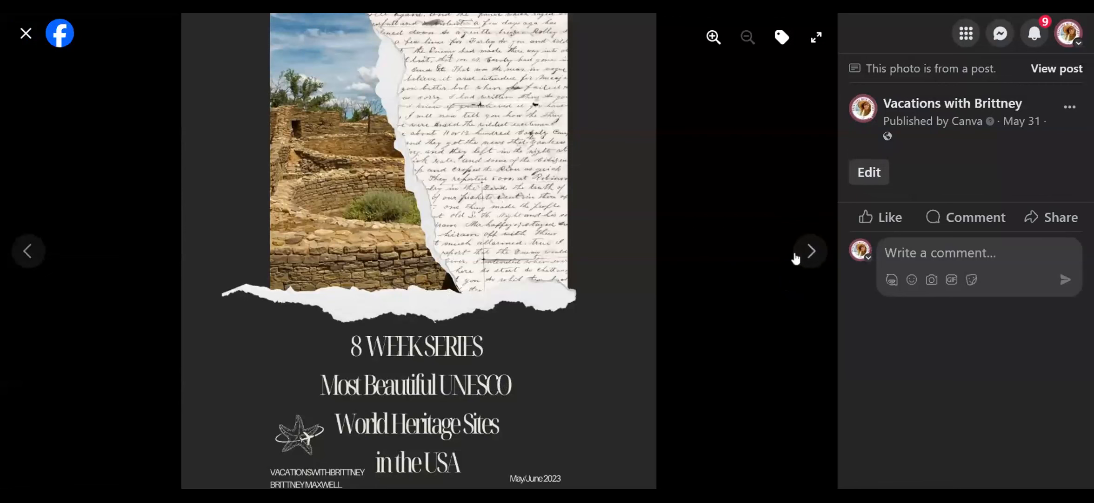
Examine the following Aztec Ruins National Monument graphics one by one at full size and close the photo viewer
click(811, 252)
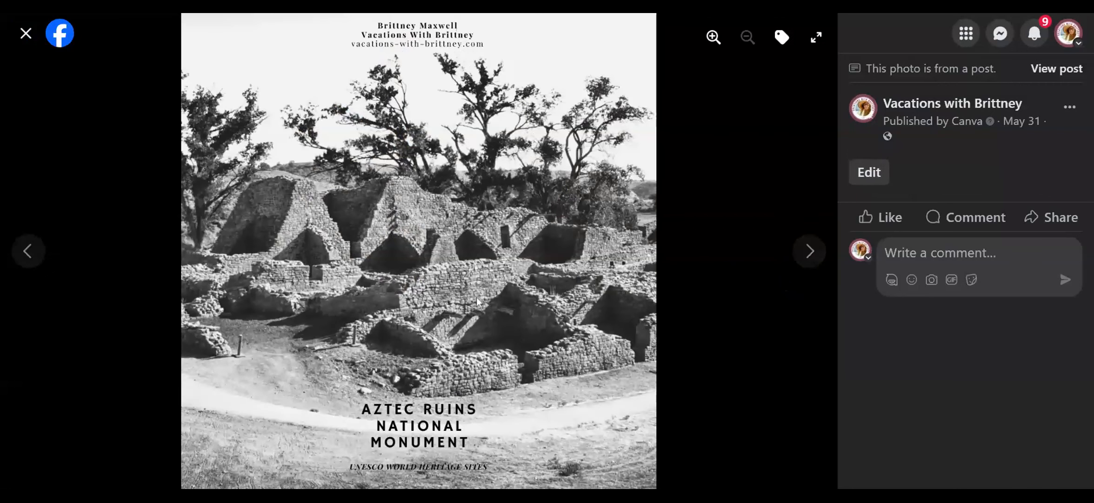
click(809, 250)
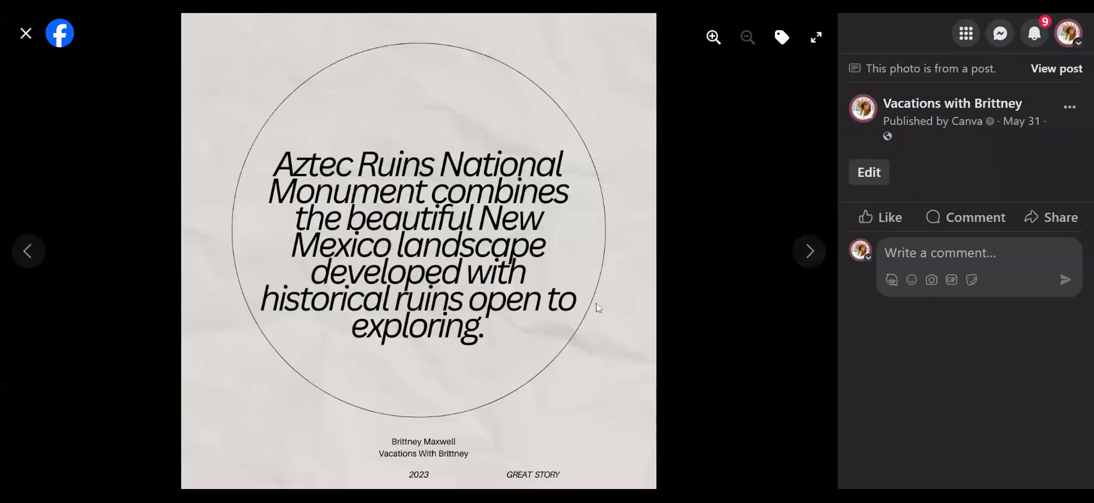
click(802, 259)
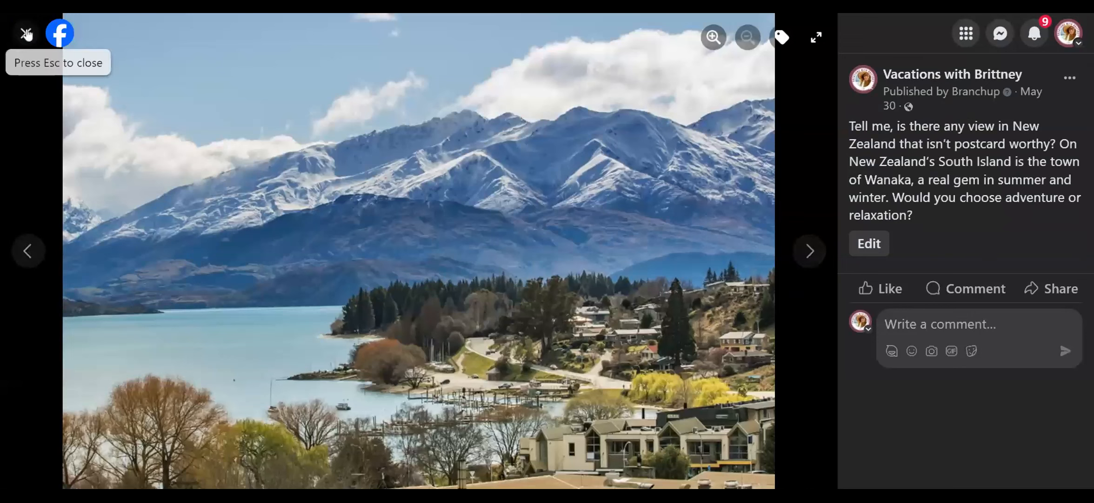
click(26, 32)
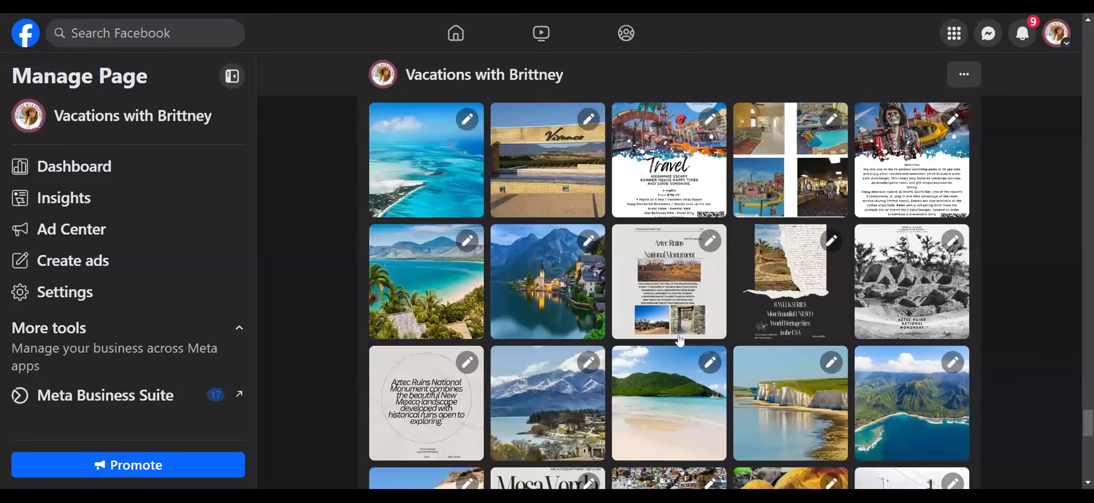
Find the Mesa Verda flyer with the red cliff photo, examine its layout and logo at full size and close it
scroll(680, 340, down, 3)
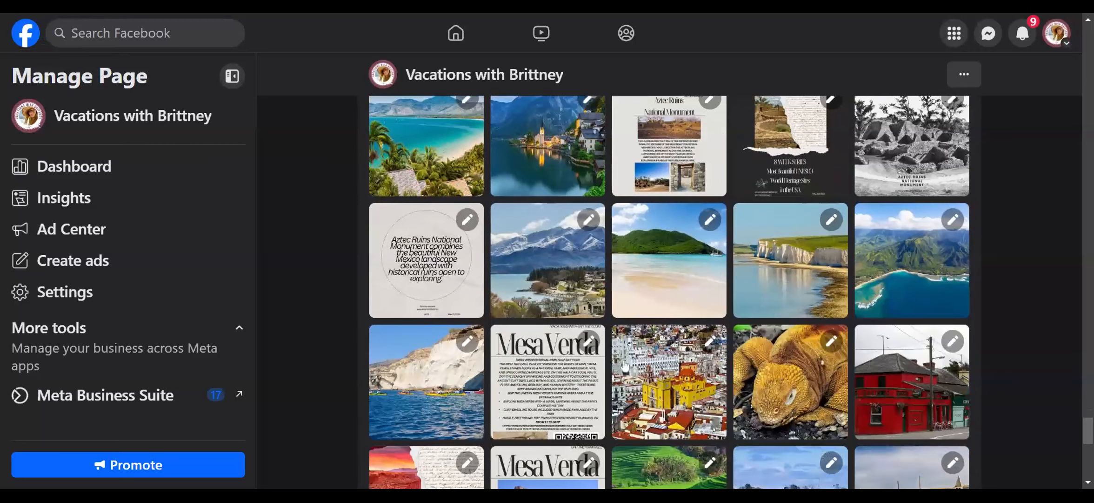
scroll(733, 308, down, 2)
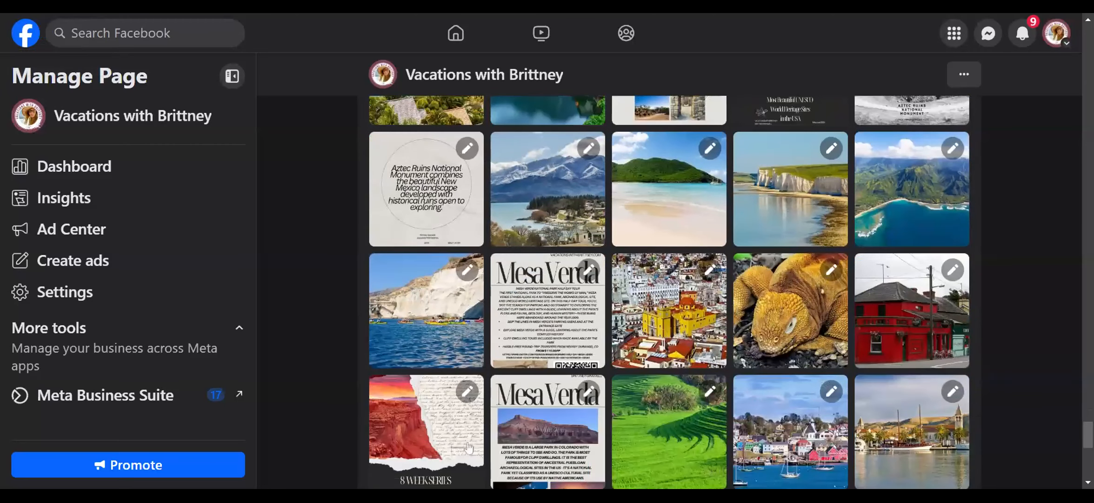
scroll(664, 329, up, 2)
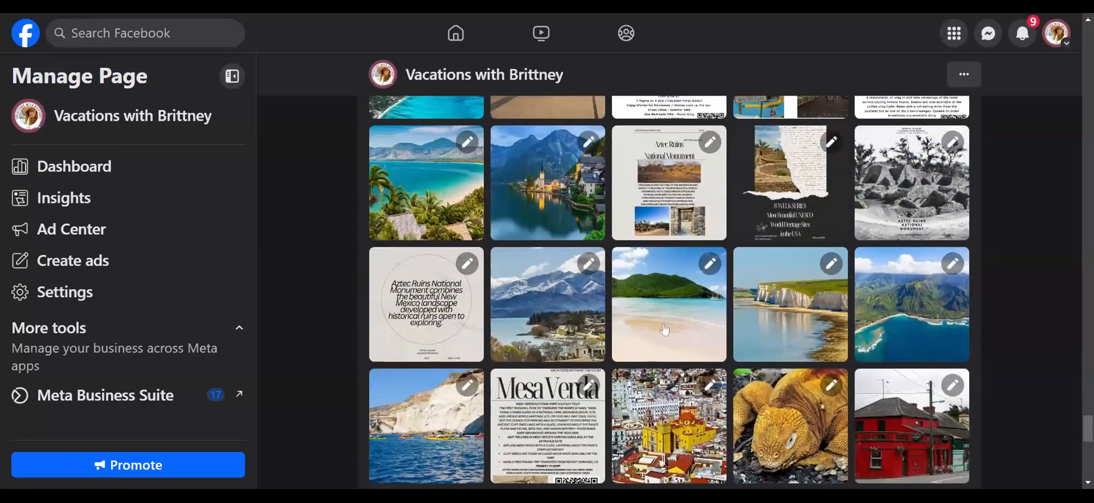
scroll(665, 329, up, 2)
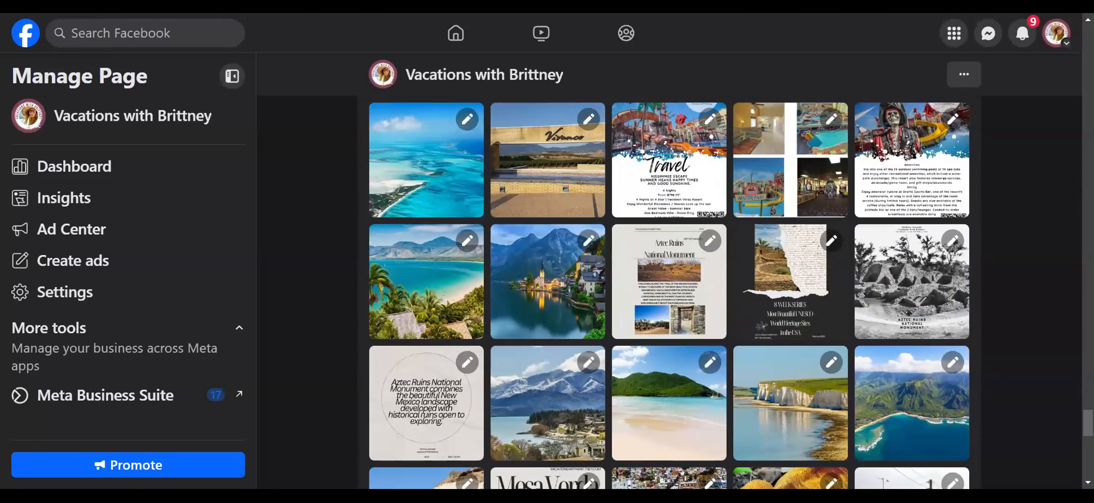
scroll(686, 333, down, 3)
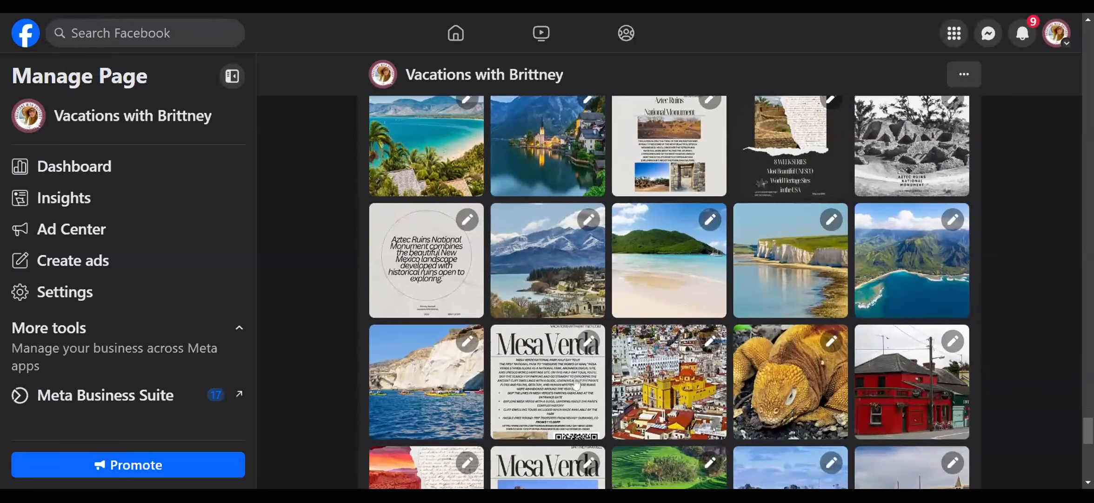
scroll(544, 401, down, 3)
click(544, 401)
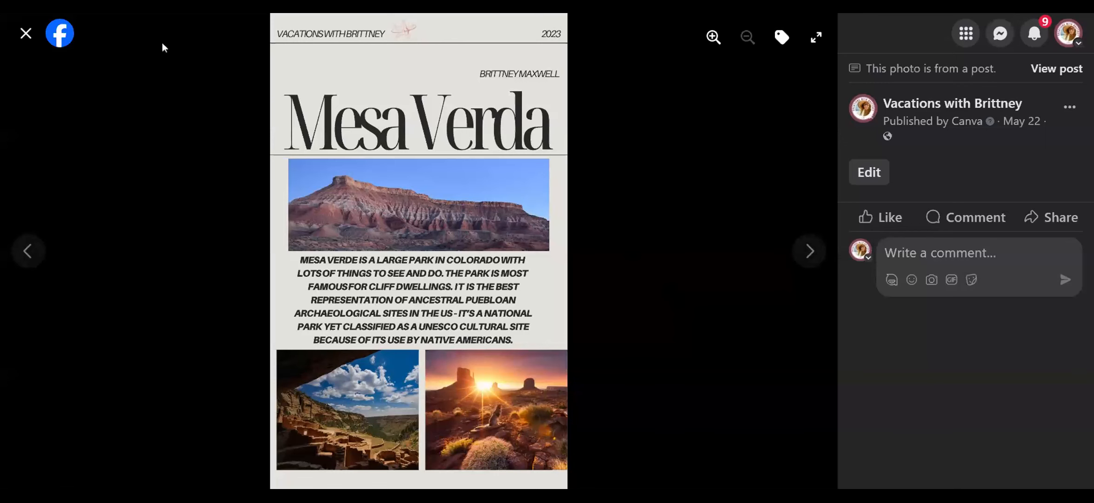
click(23, 35)
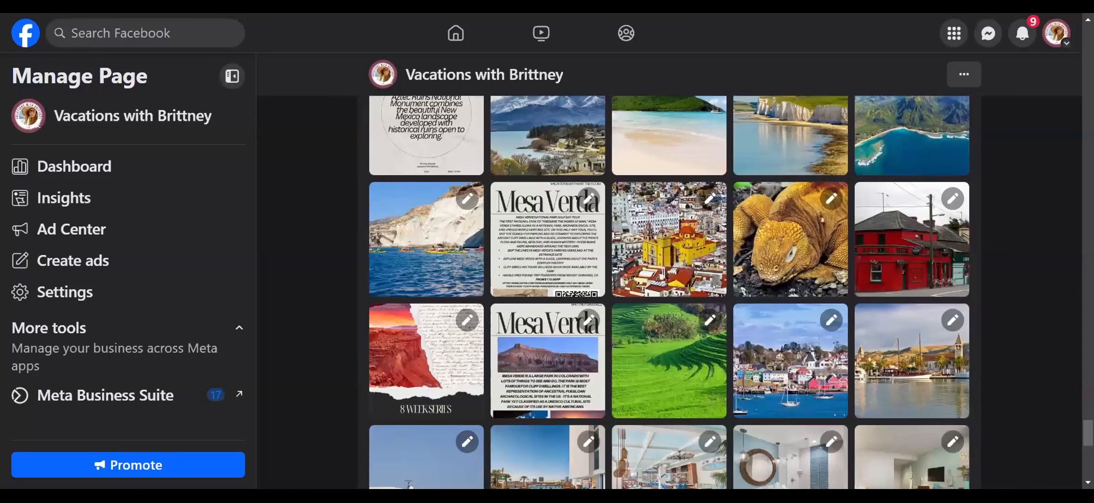
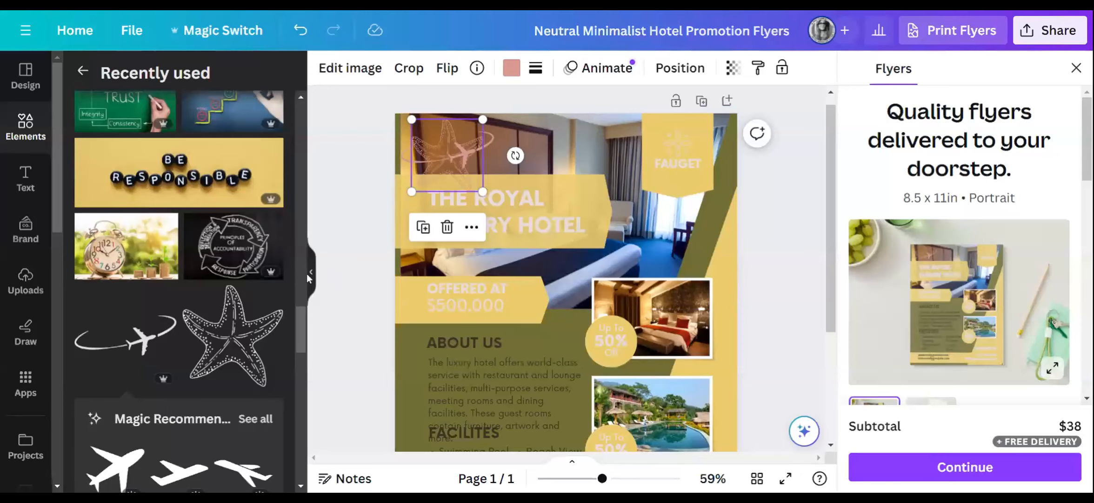
Switch to the hotel promotion flyer in Canva, search the apps for QR code and open the QR Code app
scroll(589, 297, down, 3)
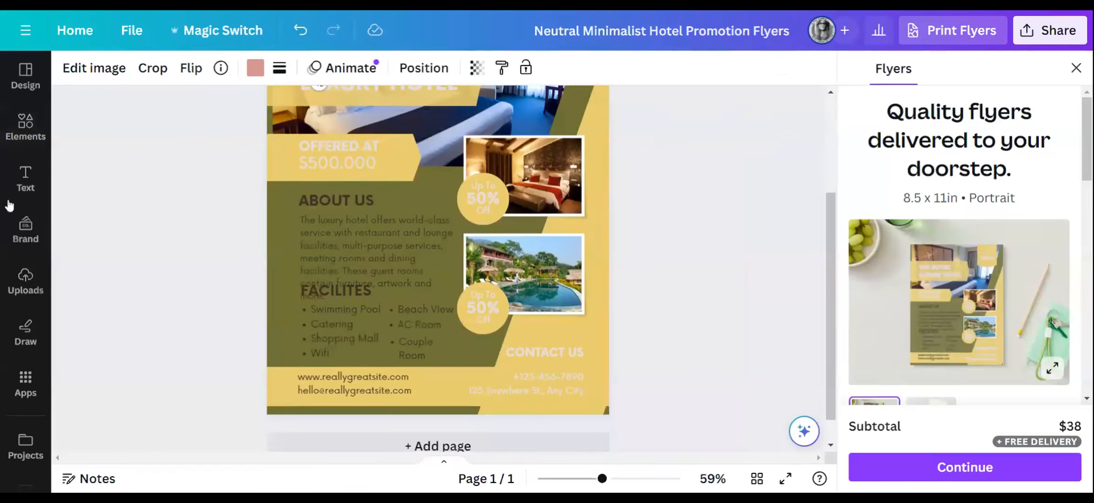
scroll(26, 238, down, 3)
click(29, 245)
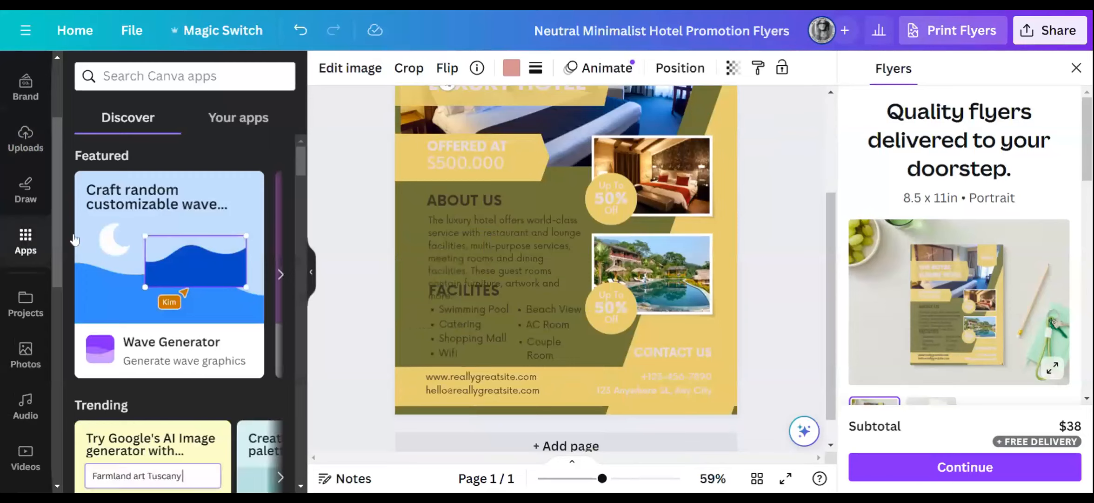
click(247, 122)
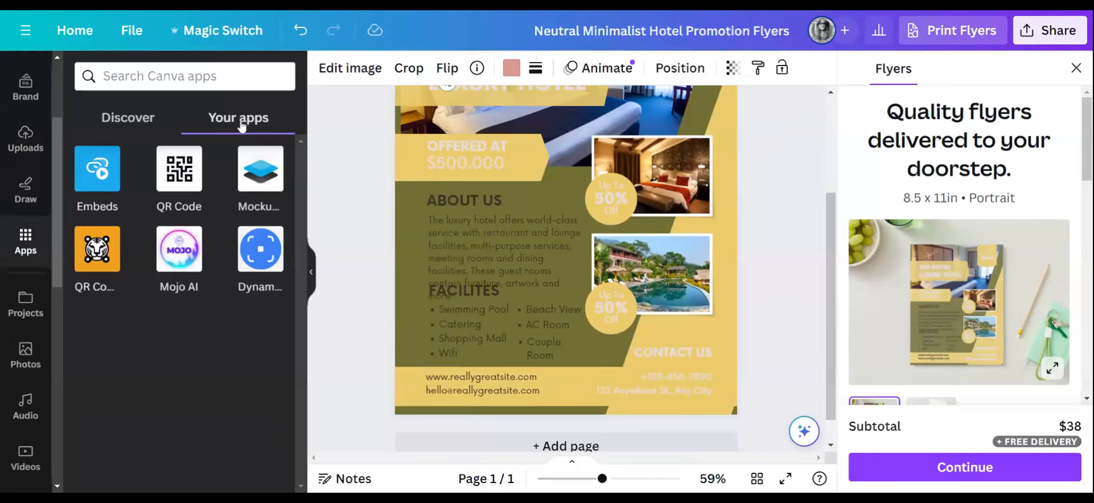
click(134, 120)
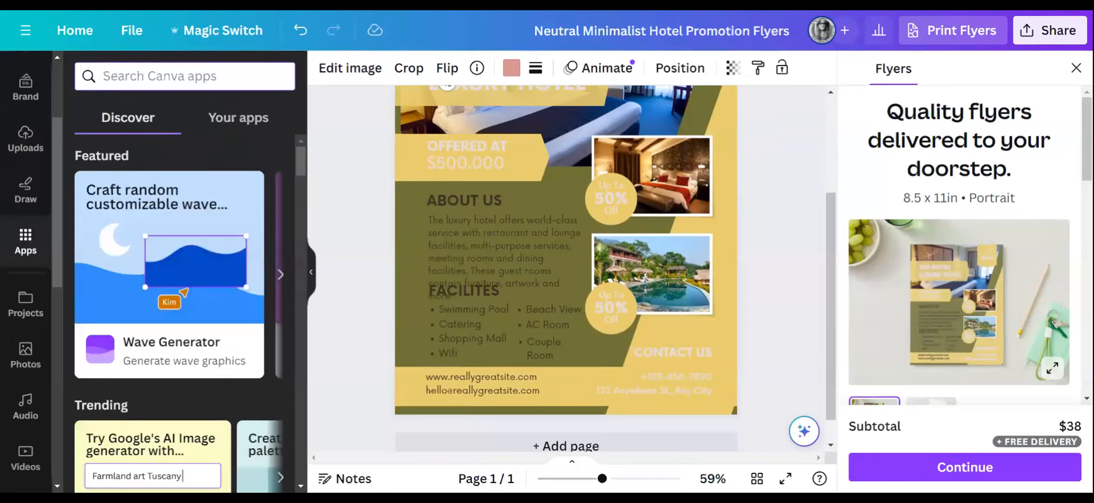
text(qr code)
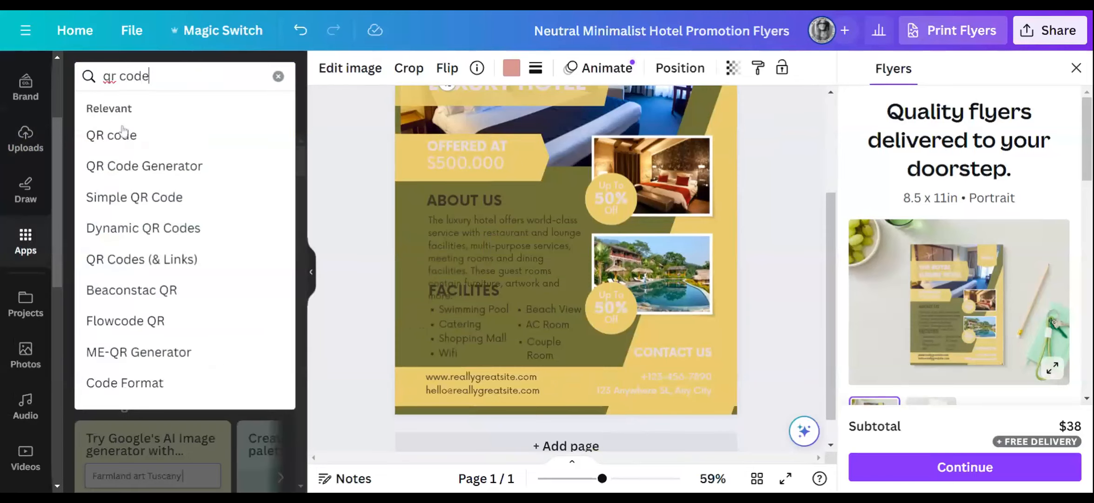
click(130, 134)
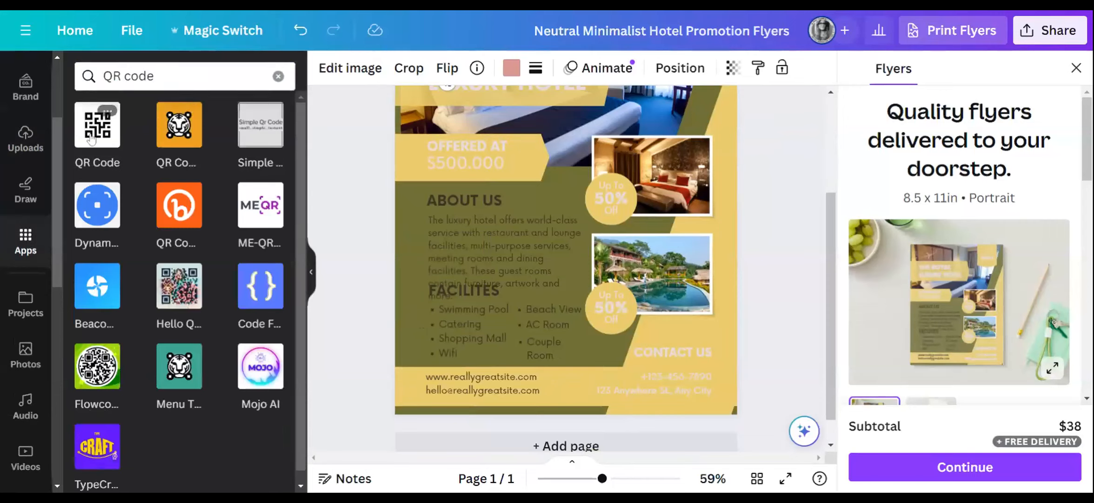
mouse_move(98, 137)
mouse_down()
mouse_move(95, 119)
mouse_move(88, 130)
mouse_up()
click(91, 132)
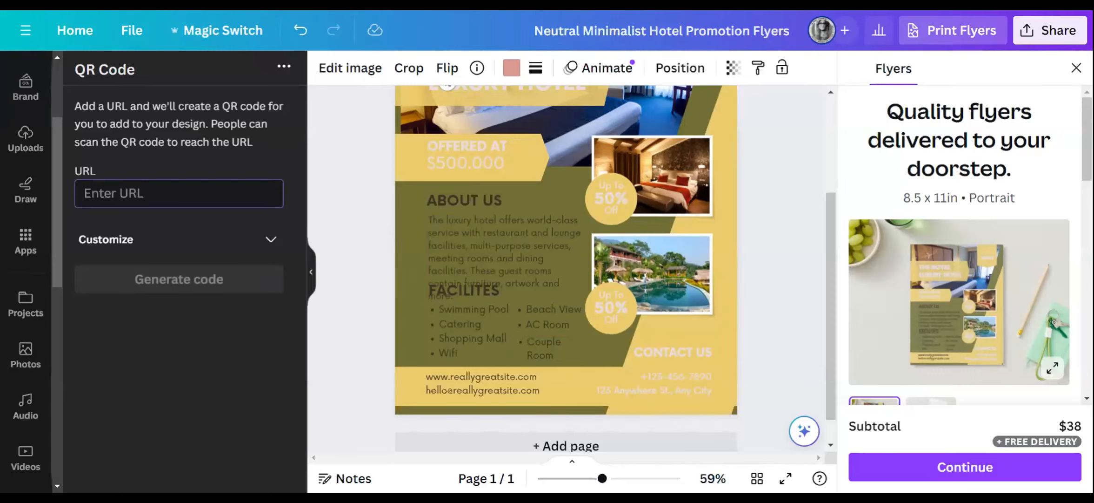
Generate a QR code for vacations-with-brittney.com and place it, scaled down, at the flyer's top between the starfish logo and the FAUGET badge
text(vacatio)
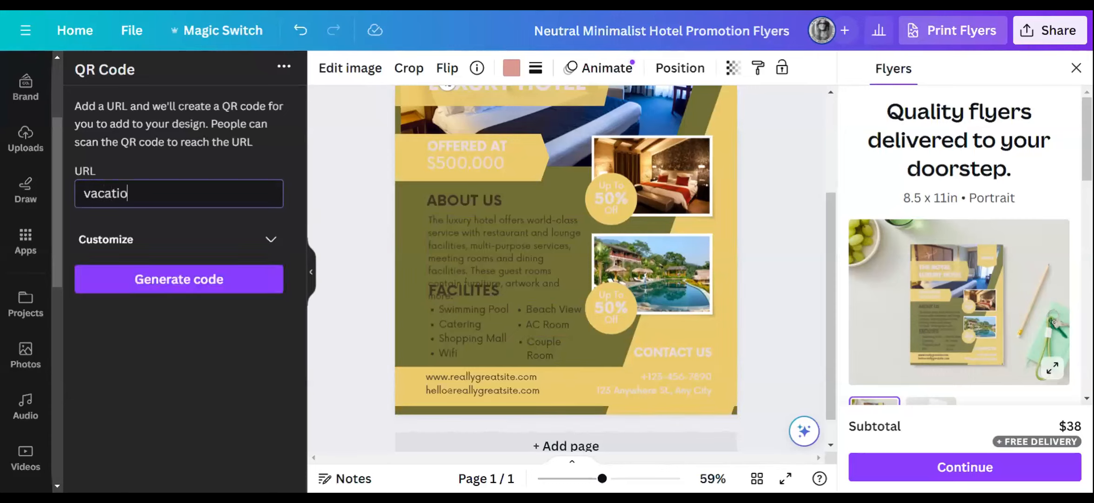
text(ns-with0)
text(brittney.com)
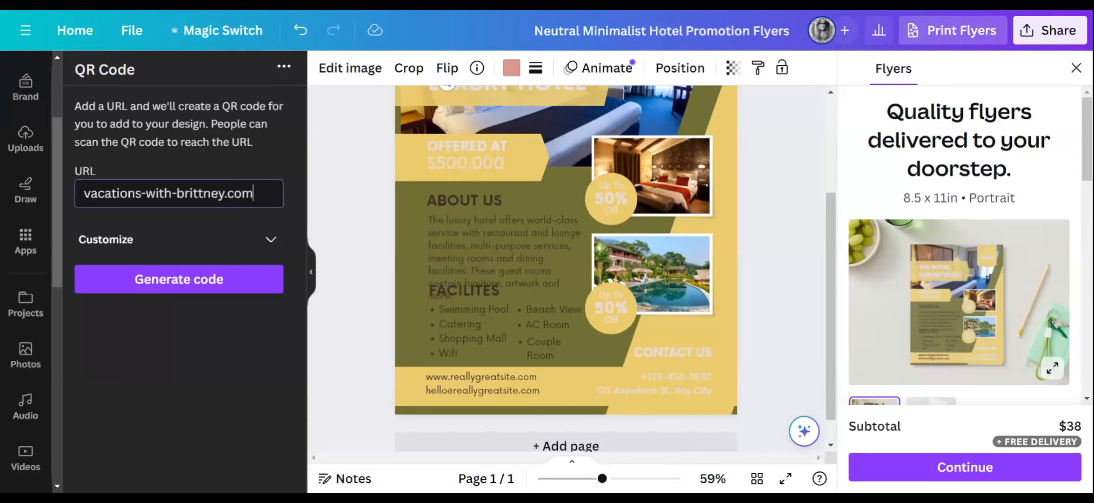
click(172, 283)
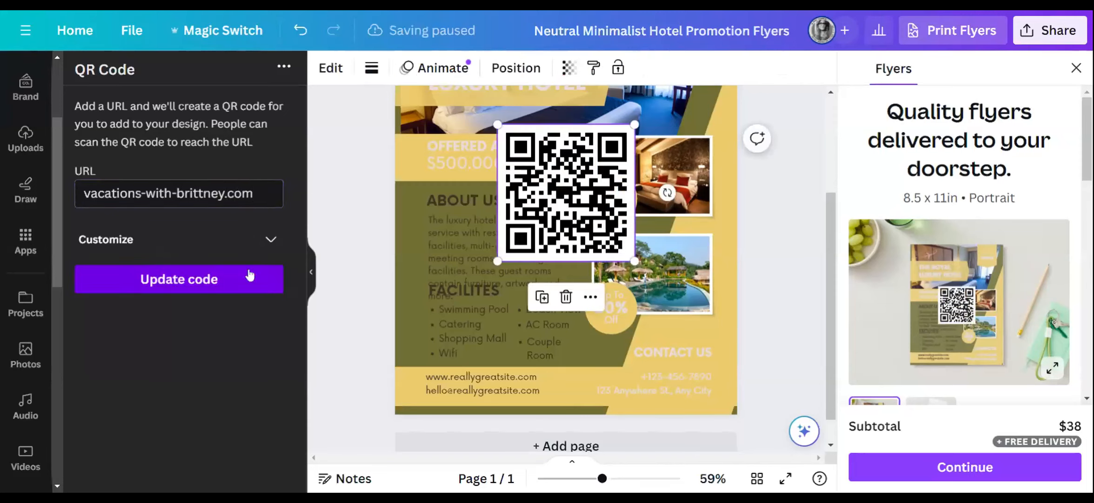
drag(498, 125, 606, 159)
scroll(575, 344, up, 3)
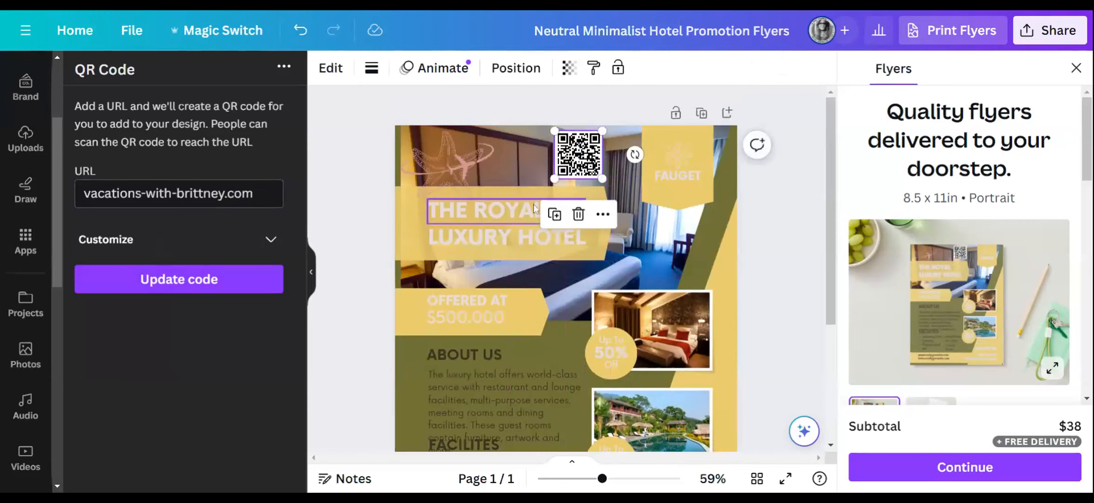
Add a blank page to the design and delete the original hotel flyer page
scroll(789, 259, down, 5)
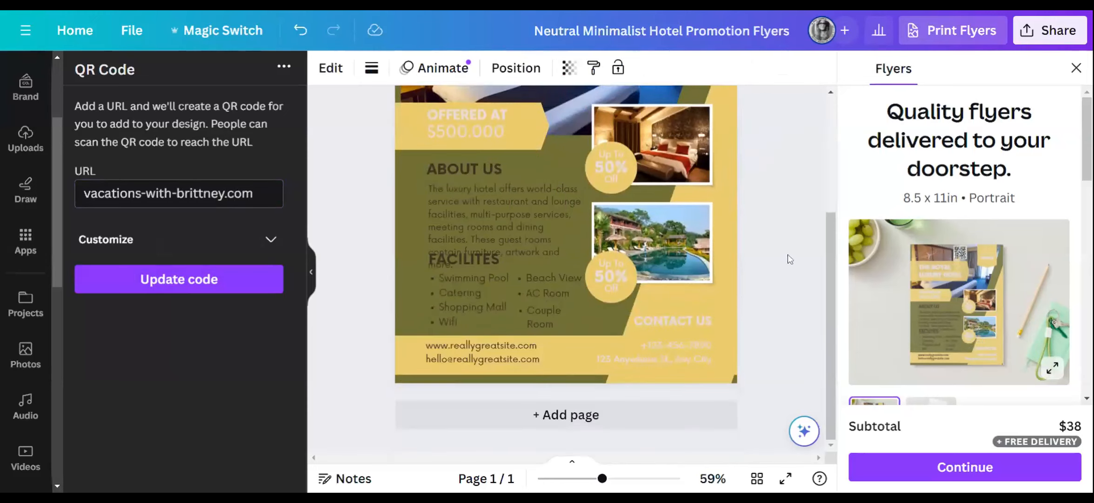
scroll(758, 347, up, 5)
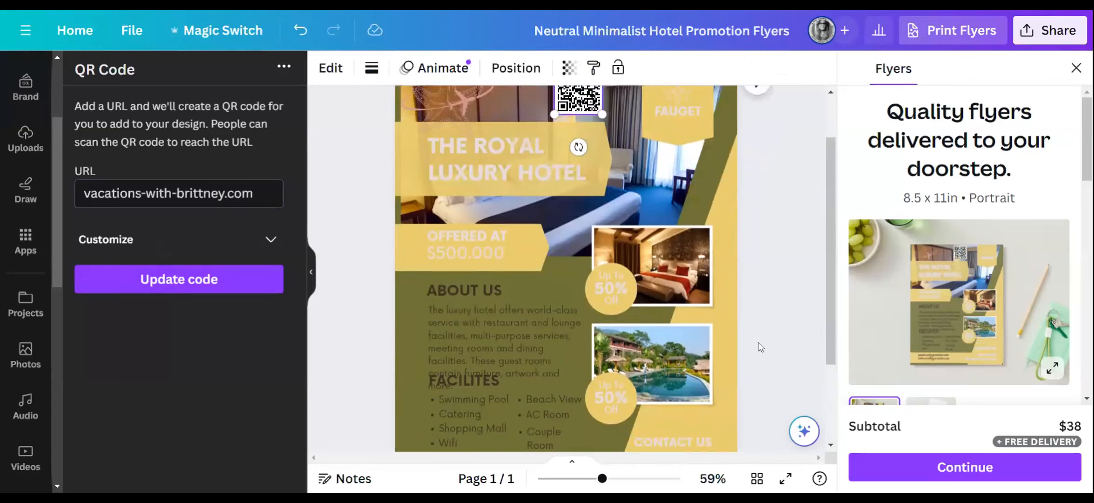
scroll(759, 346, down, 5)
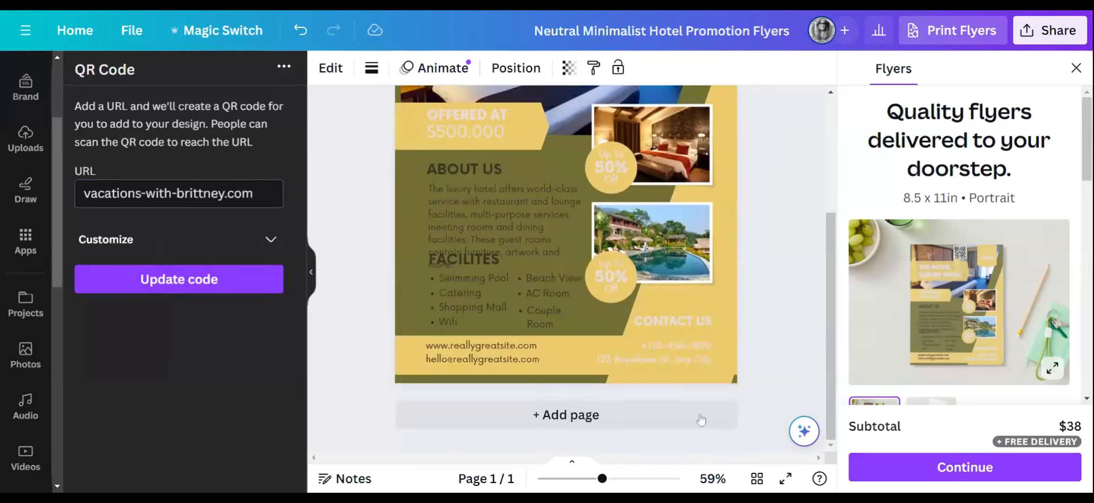
click(628, 427)
scroll(669, 284, up, 10)
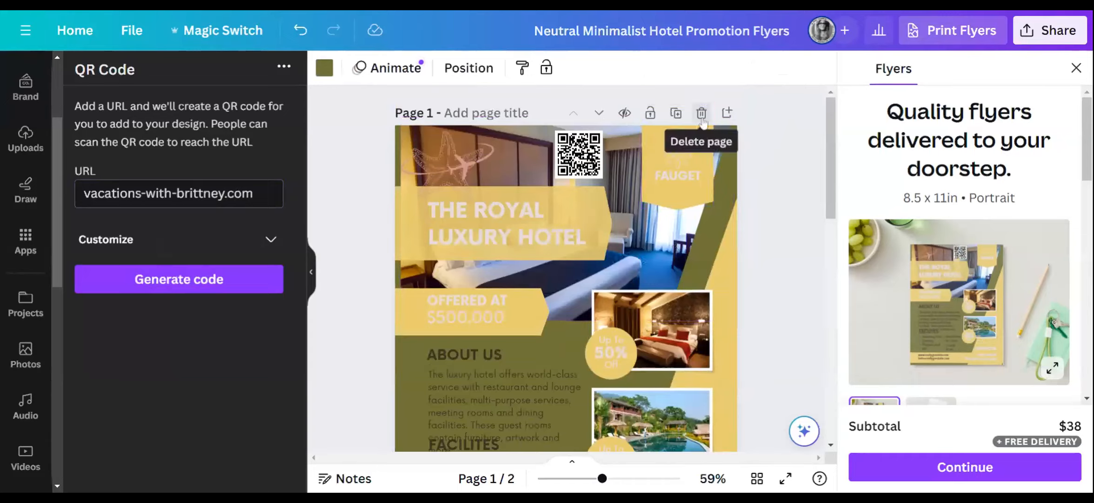
click(701, 114)
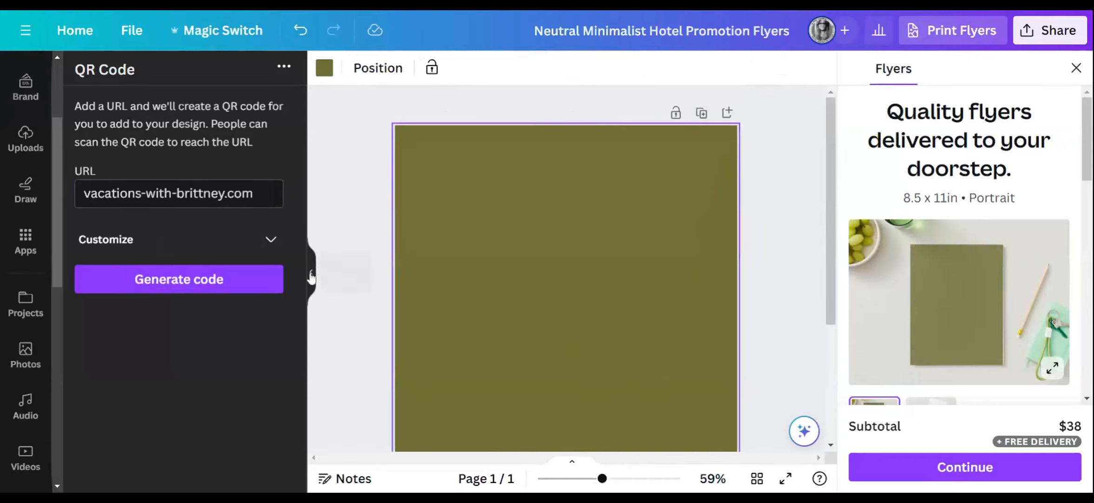
Change the olive background of the blank page to white from the brand palettes
click(311, 272)
scroll(393, 242, down, 1)
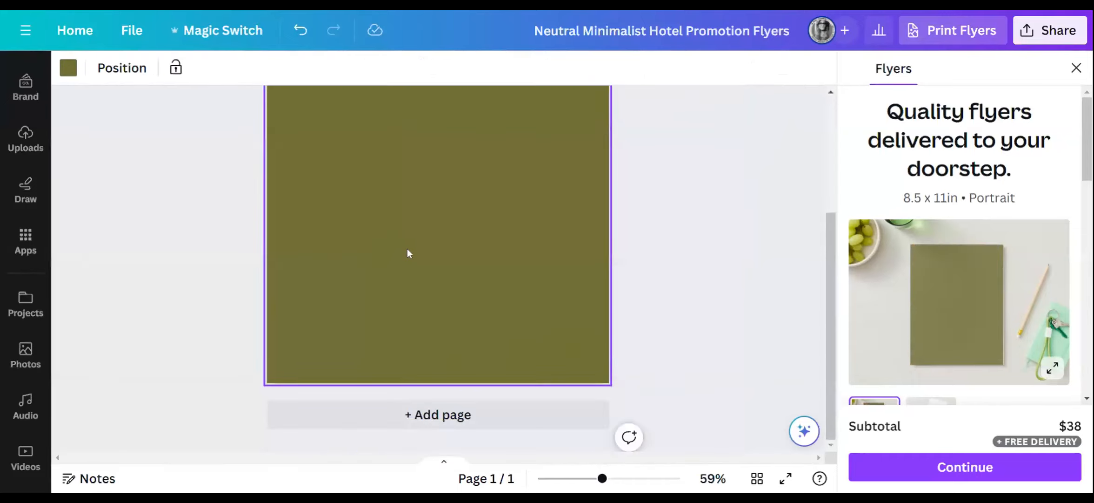
scroll(386, 240, up, 1)
click(68, 67)
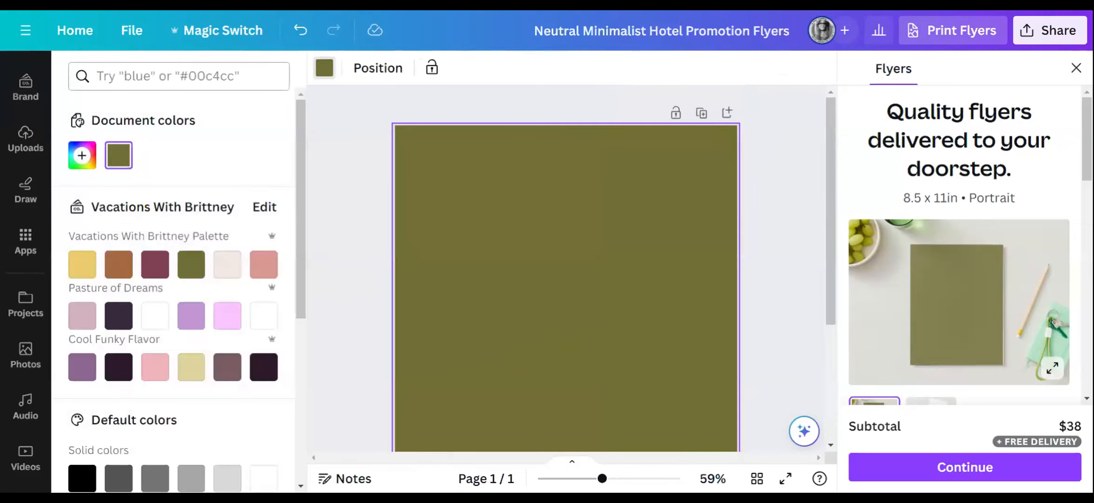
click(275, 327)
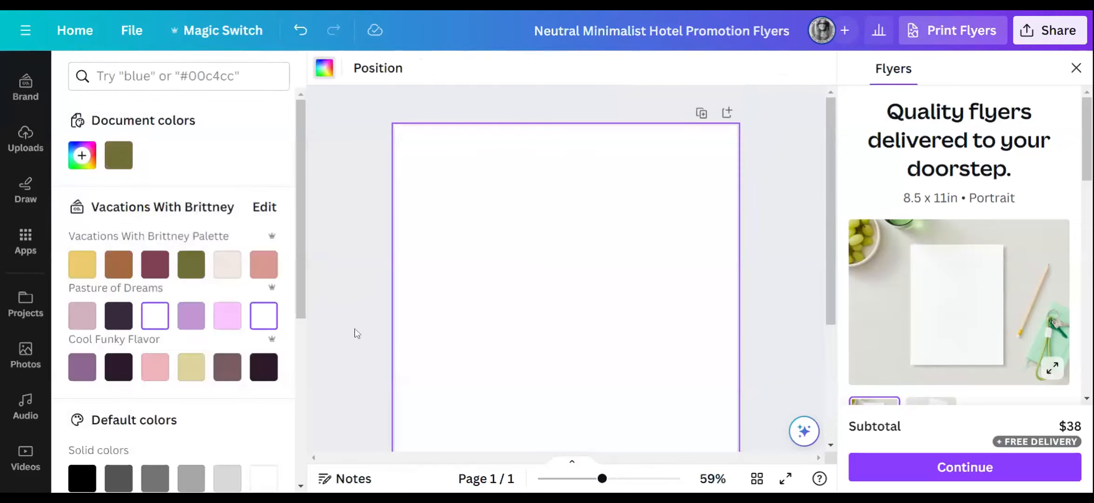
click(344, 259)
scroll(408, 276, down, 2)
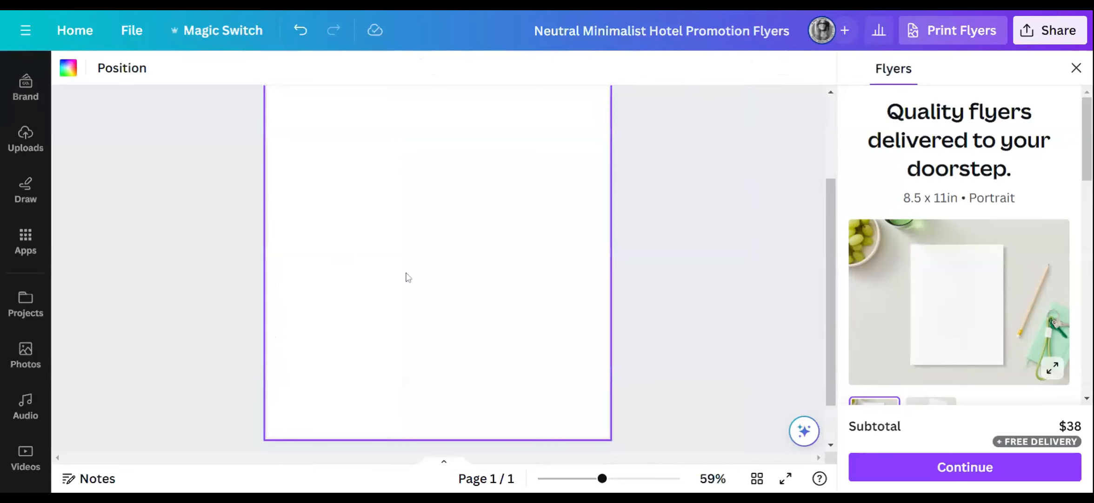
scroll(420, 278, up, 1)
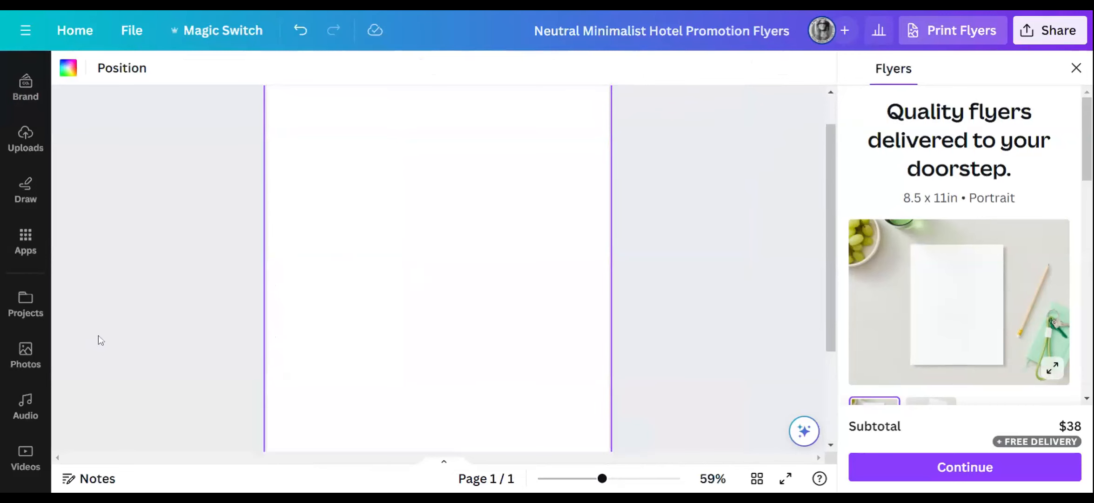
Clear the previous hotel photo search, browse the trending photos and search the photos for thanksgiving
click(22, 359)
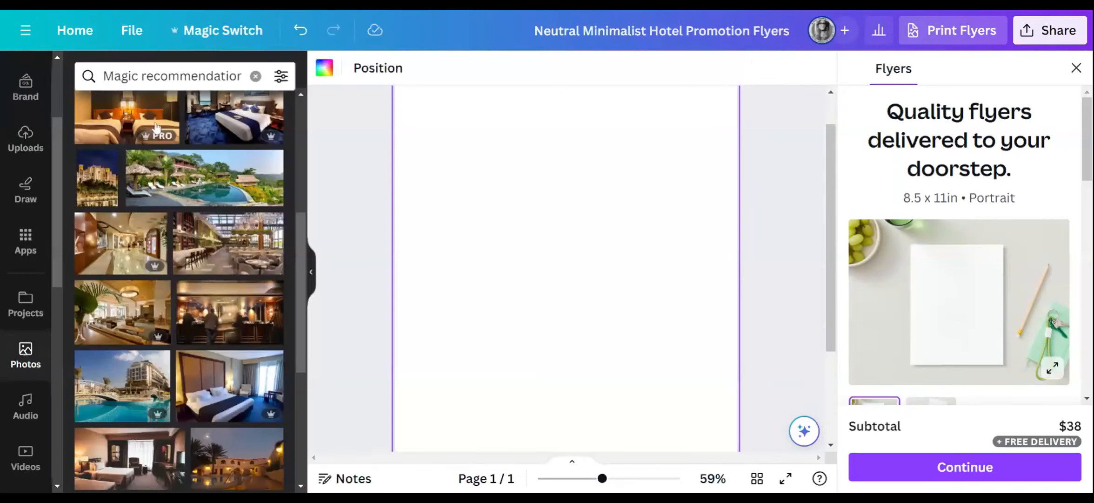
click(255, 76)
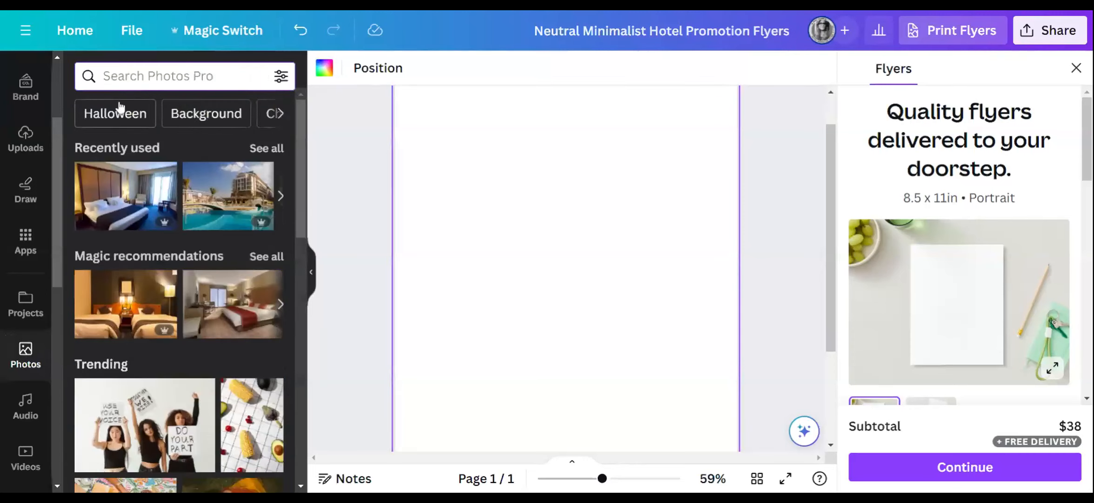
scroll(163, 381, down, 2)
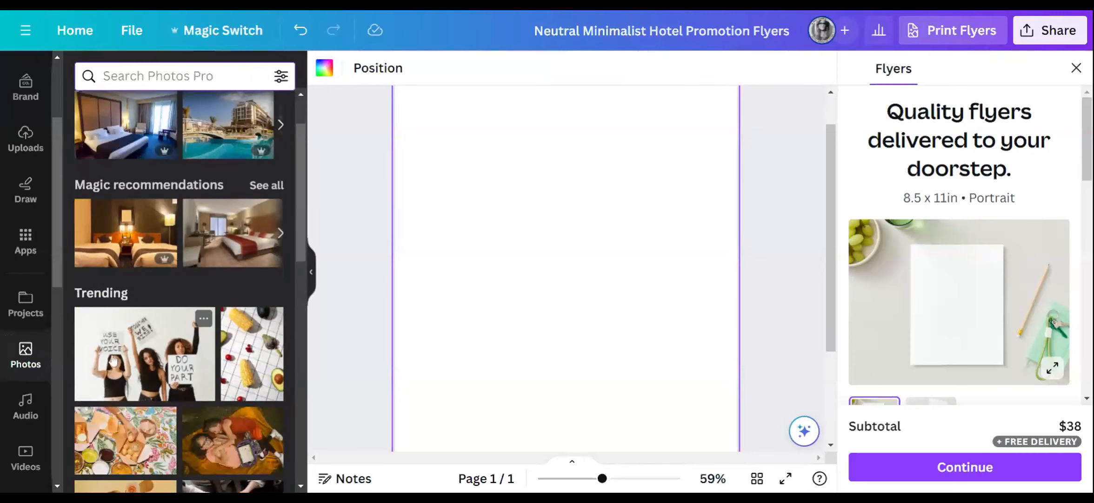
scroll(127, 321, down, 4)
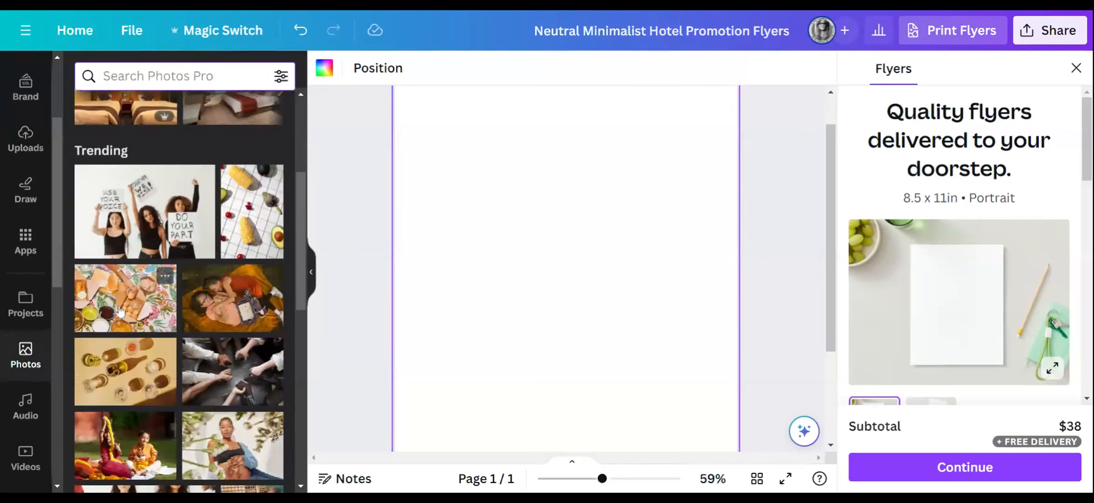
scroll(121, 307, up, 5)
click(163, 76)
text(t)
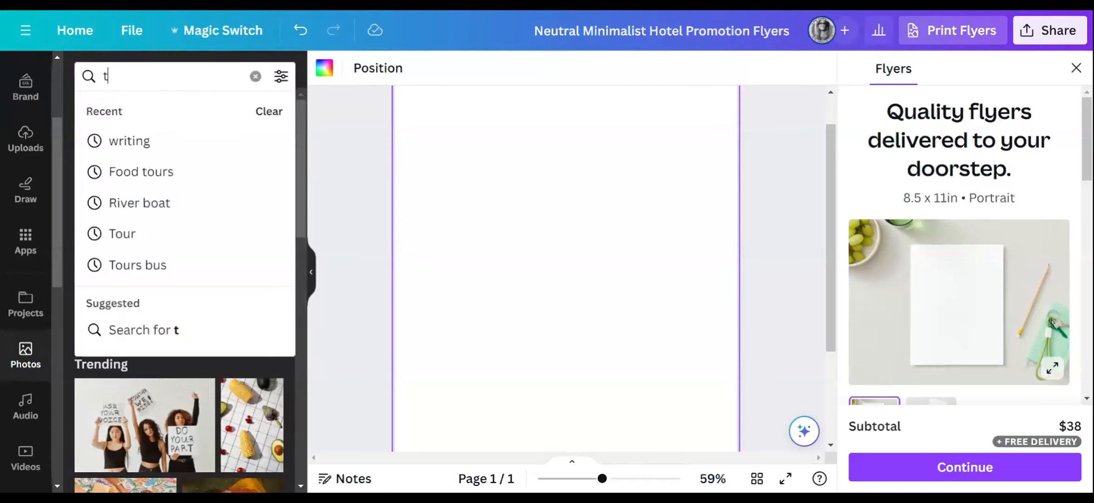
text(han)
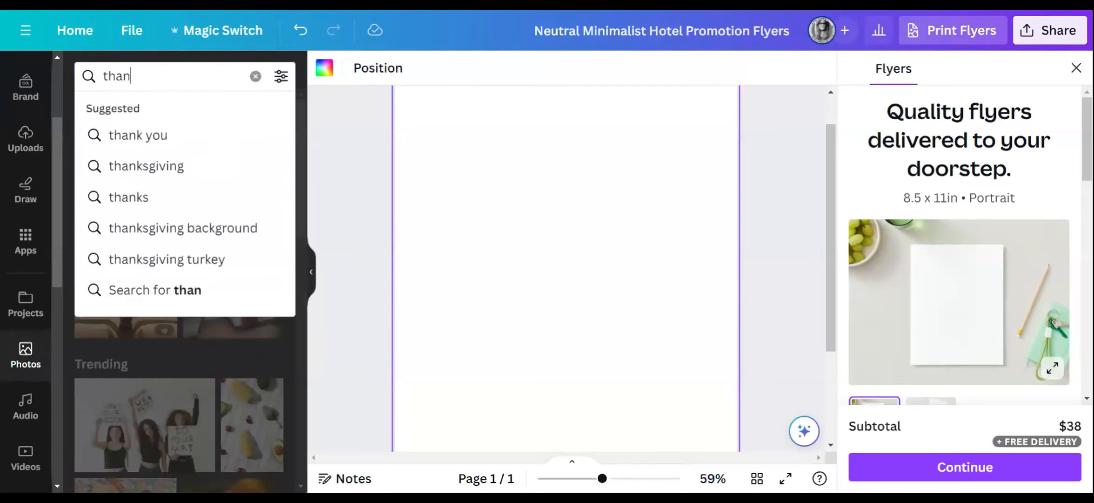
click(139, 165)
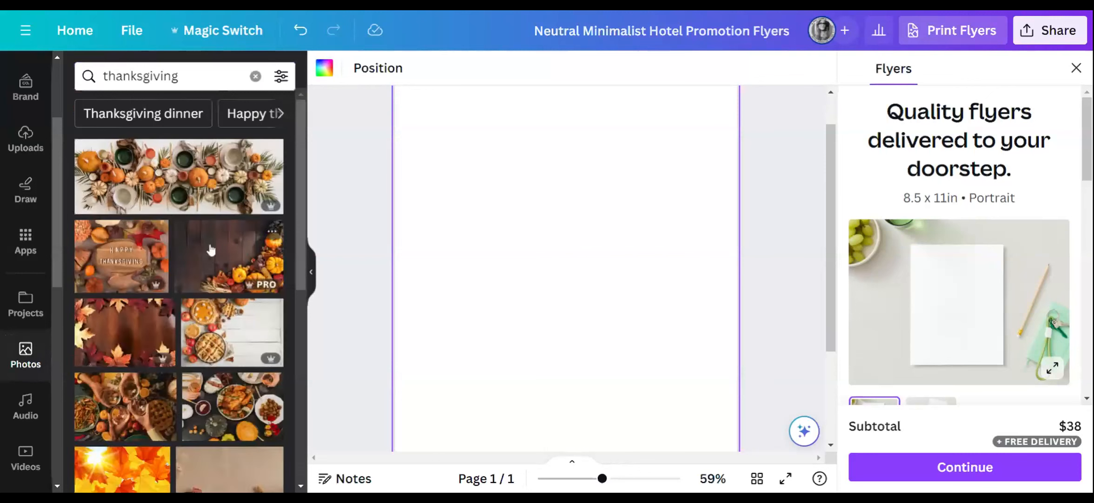
Fill the page with the Happy Thanksgiving sign photo, then replace it with the pumpkins on dark wooden planks photo
click(184, 182)
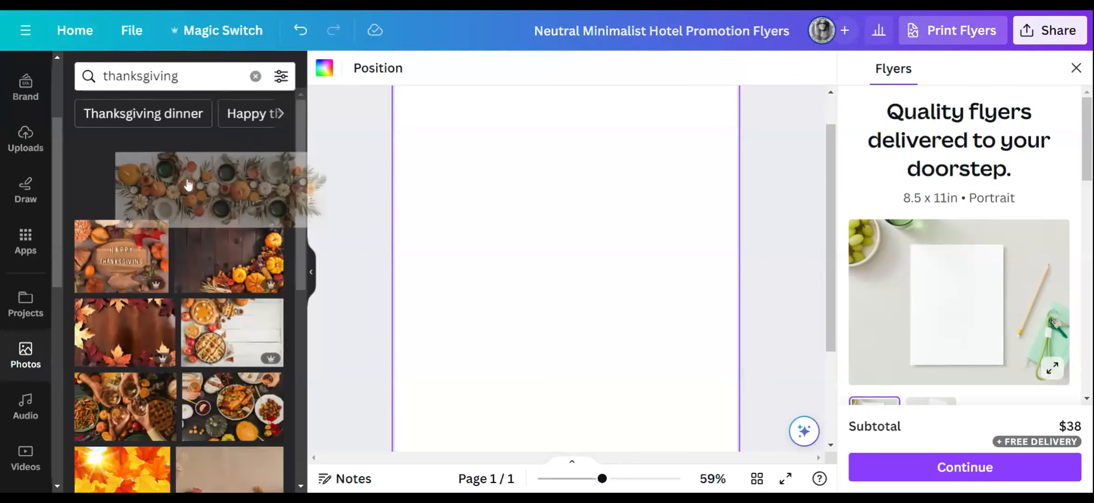
drag(188, 184, 341, 240)
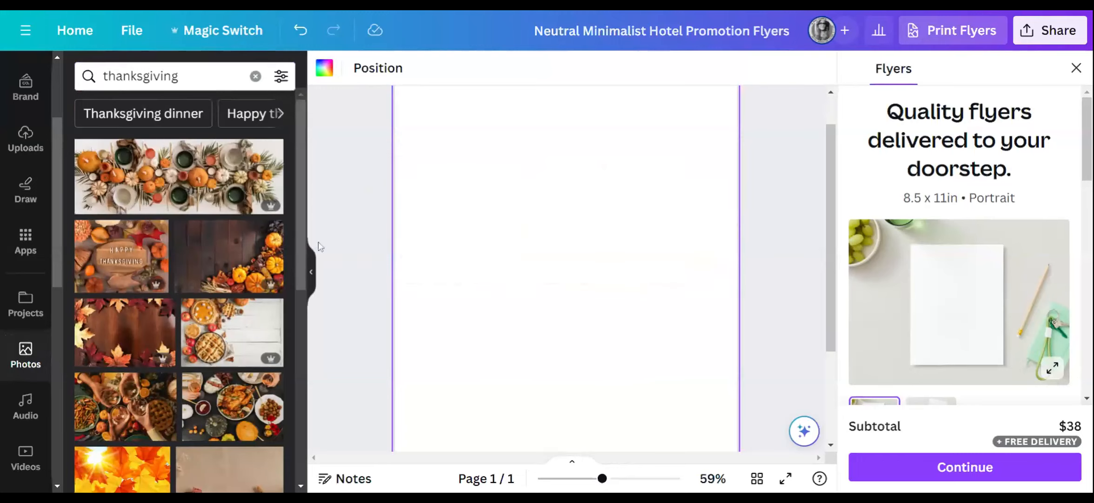
drag(130, 265, 415, 253)
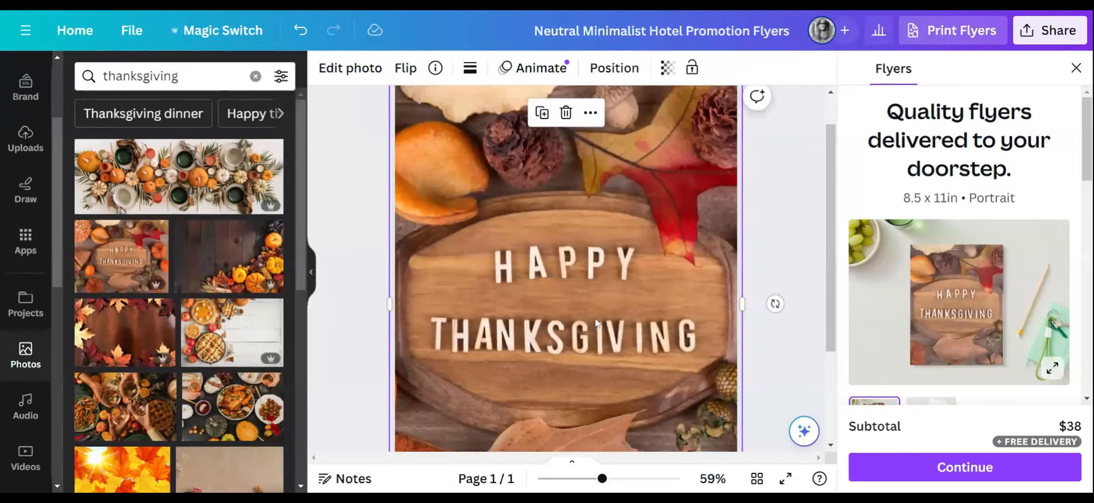
drag(259, 251, 619, 214)
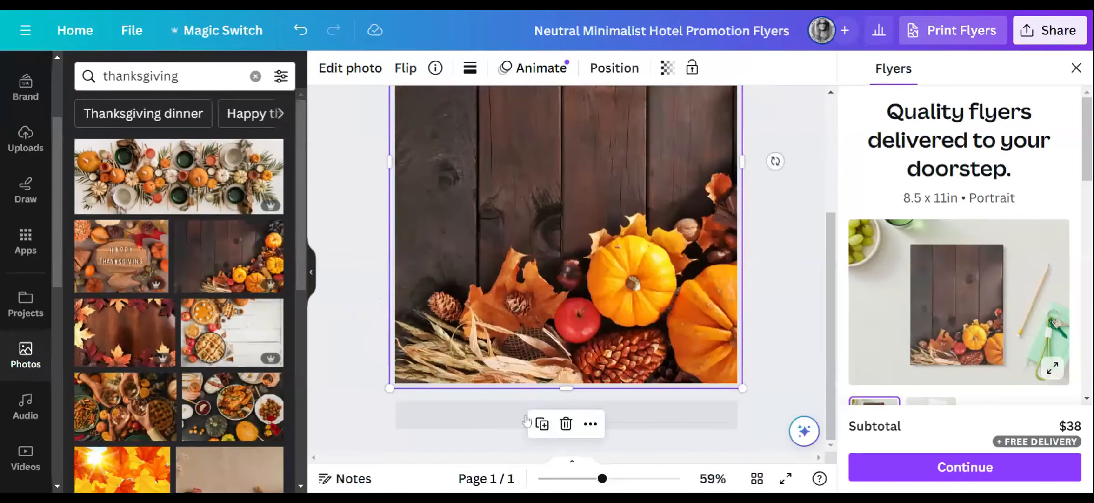
Reposition the pumpkin photo within its crop so the pumpkins and corn on its right side fill the page
click(311, 271)
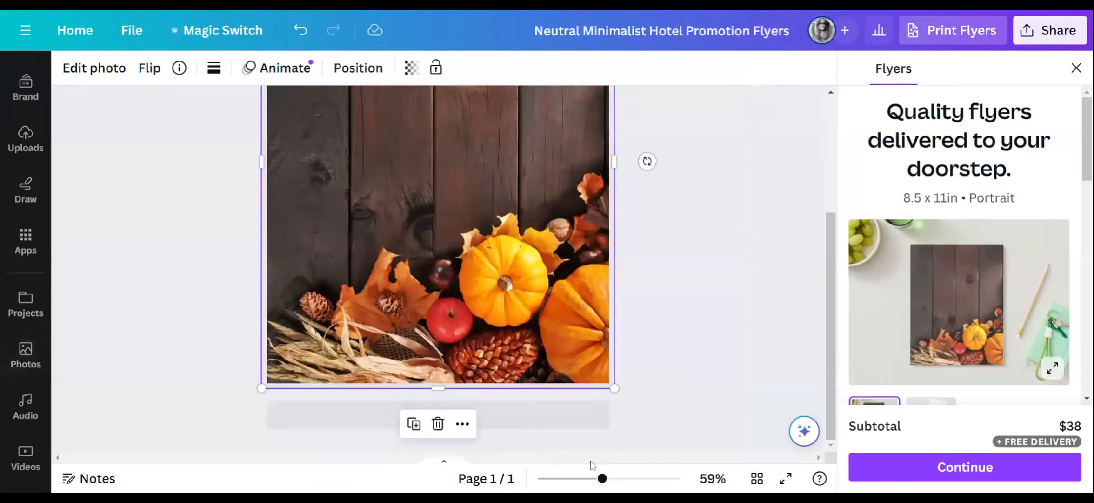
drag(590, 482, 578, 482)
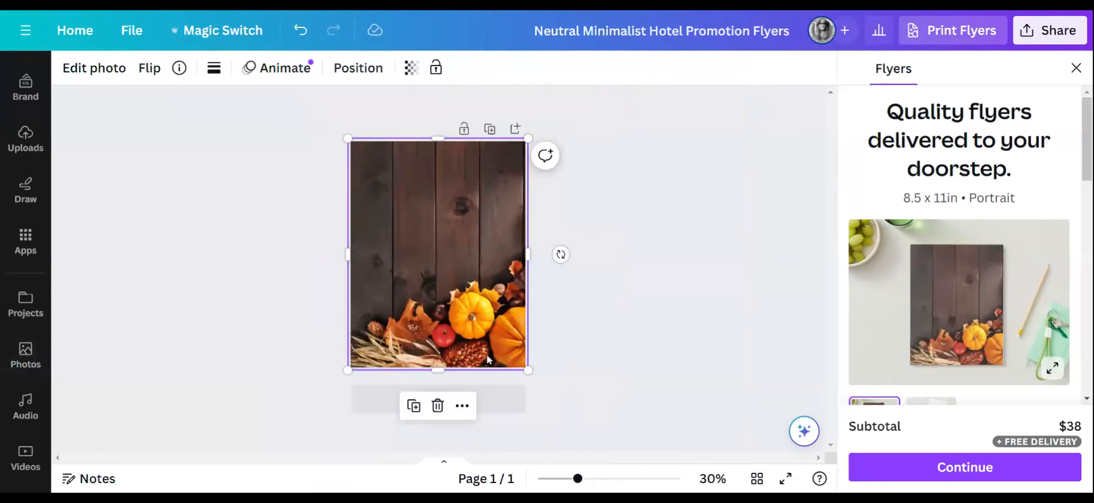
click(106, 67)
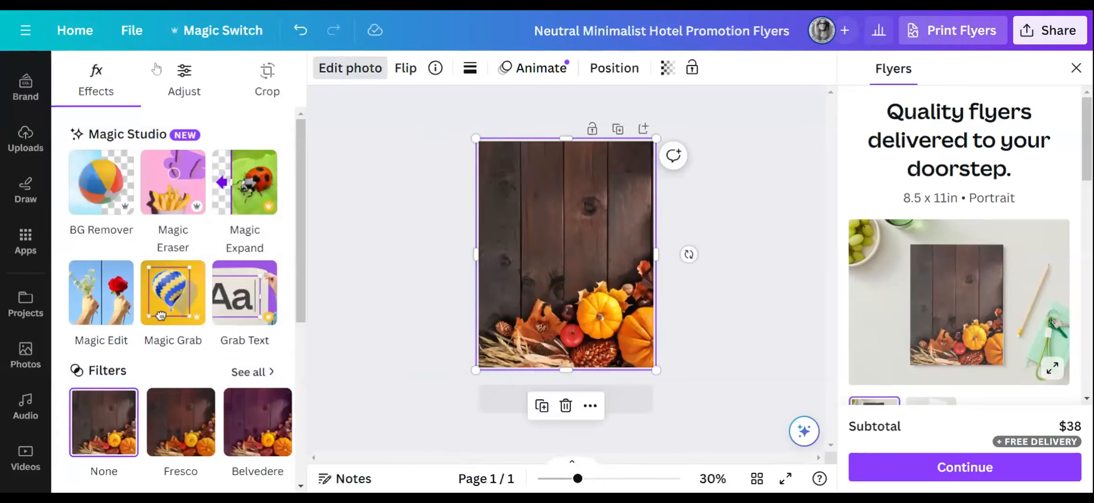
click(268, 82)
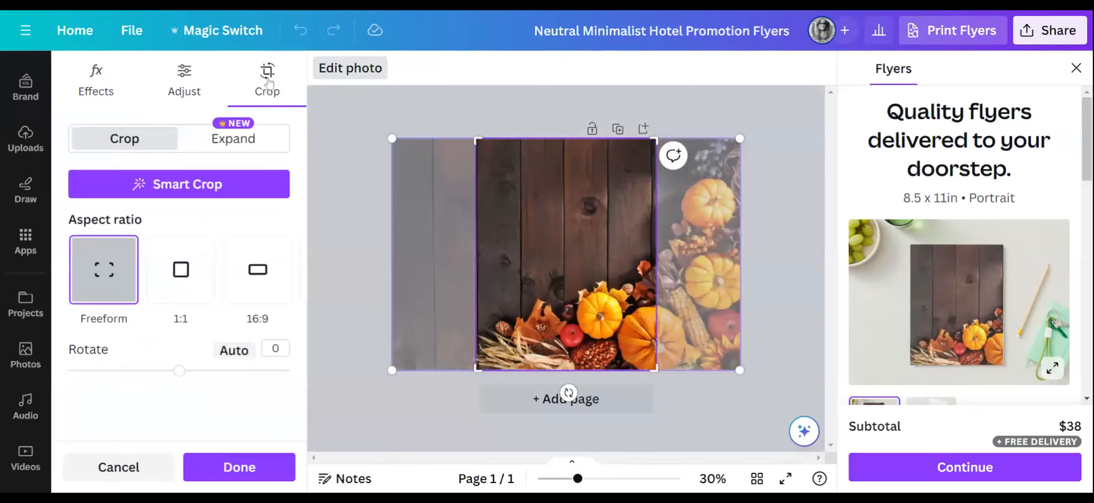
drag(583, 282, 542, 308)
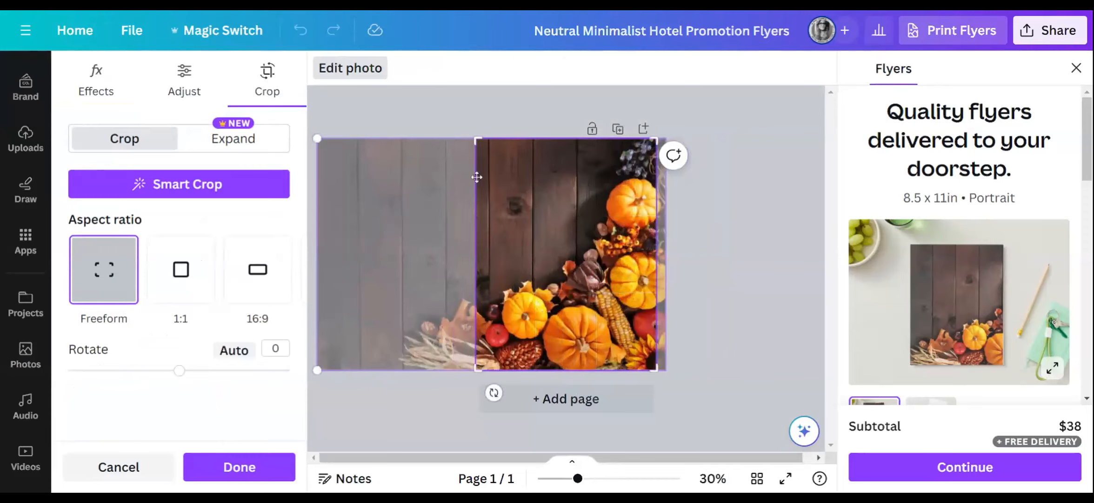
click(239, 467)
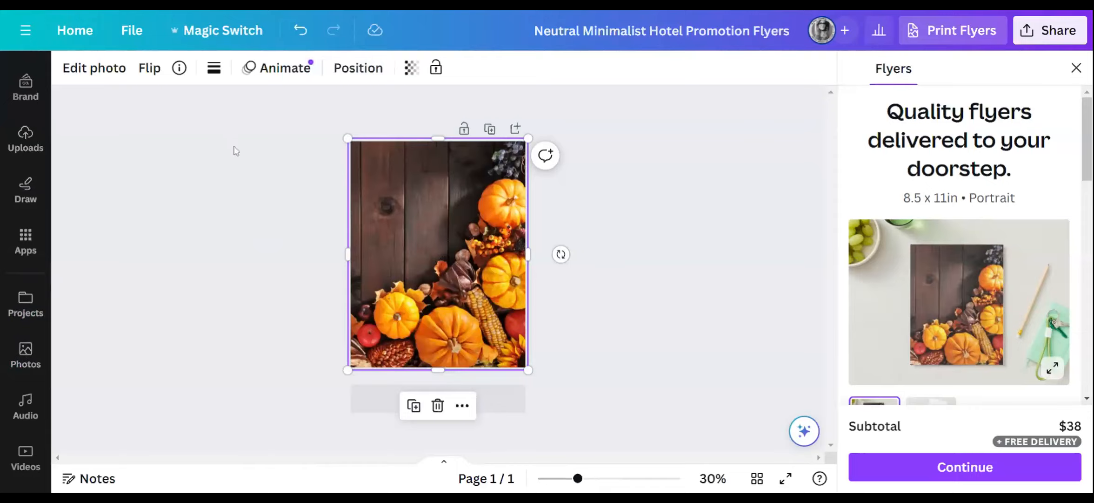
Return to the home page, look through the recent designs and reopen Neutral Minimalist Hotel Promotion Flyers
click(86, 28)
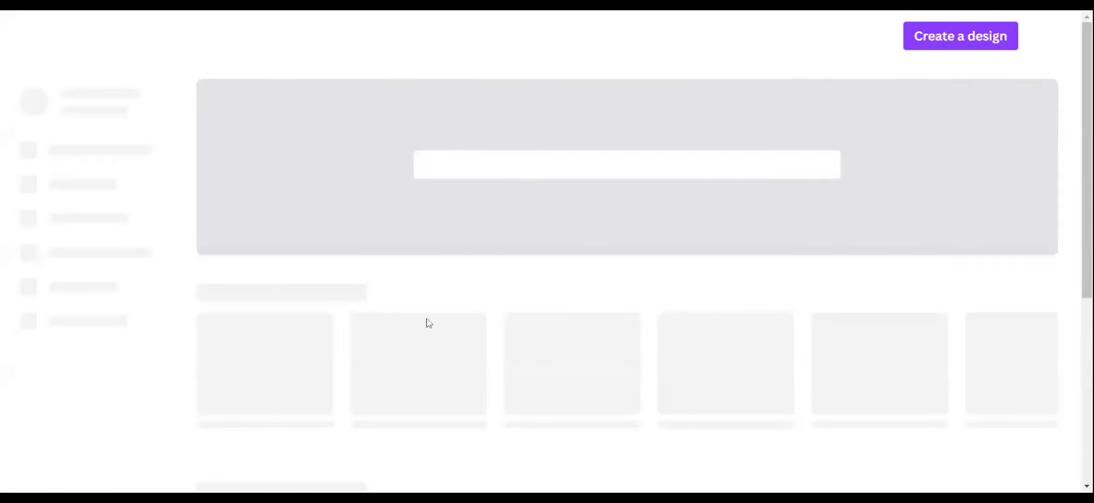
scroll(401, 297, down, 6)
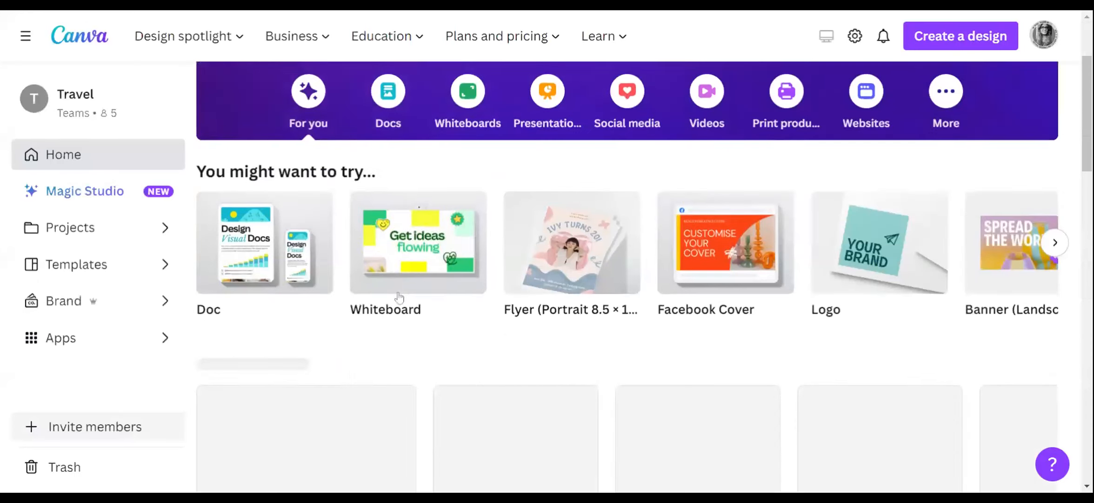
scroll(354, 339, down, 3)
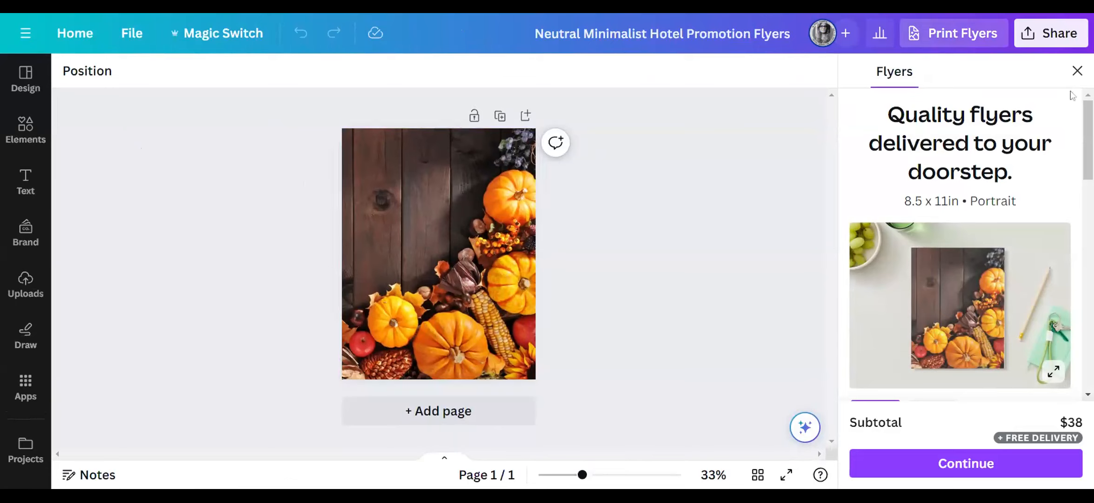
click(1077, 72)
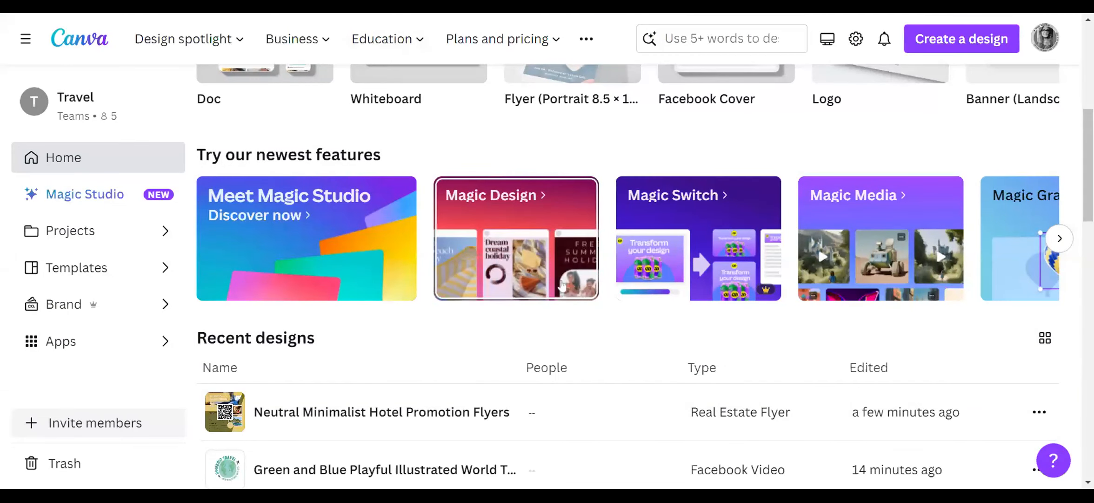
scroll(568, 283, up, 1)
scroll(568, 283, up, 5)
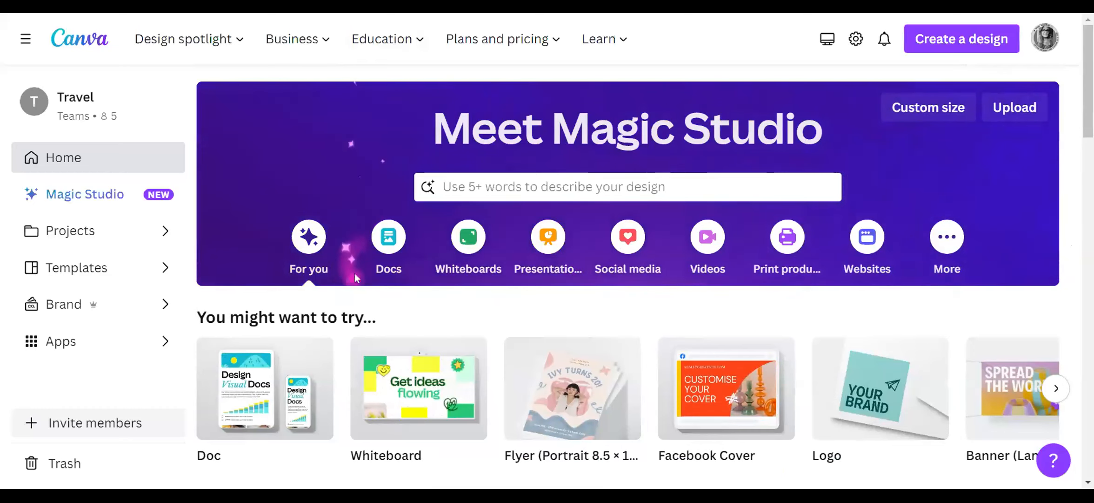
scroll(358, 278, down, 4)
scroll(357, 278, down, 2)
scroll(493, 274, down, 4)
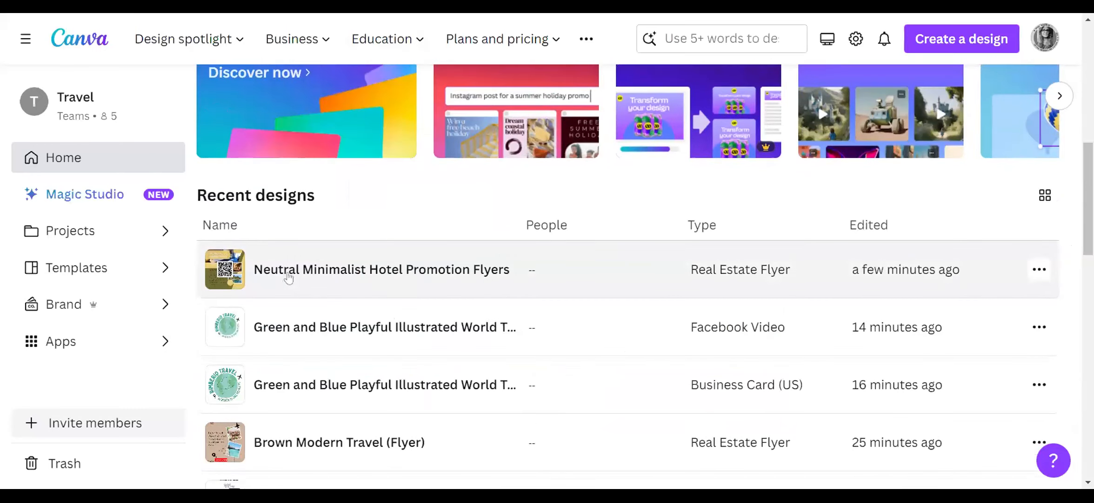
click(288, 277)
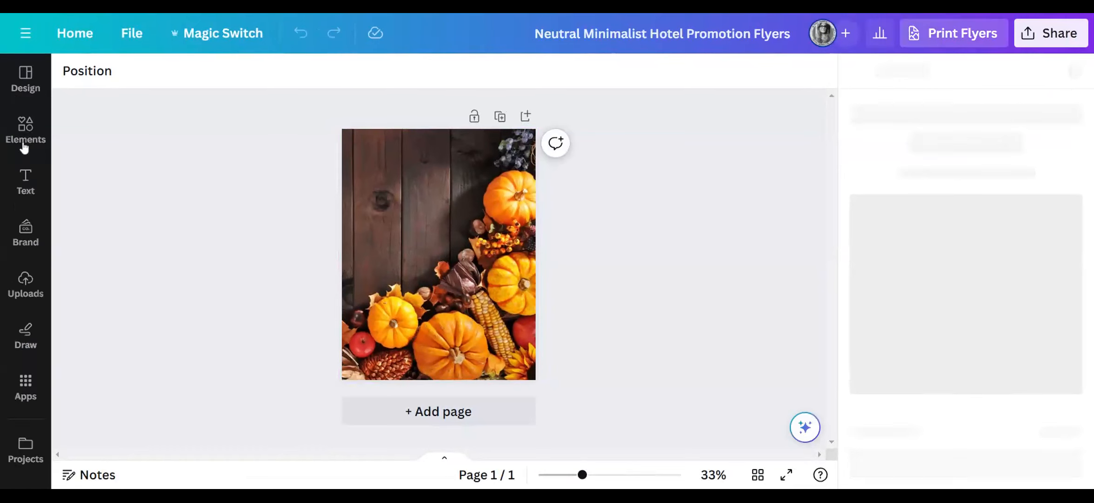
Browse the design templates and apply the Cream Modern Travel (Flyer) template to the page
click(26, 84)
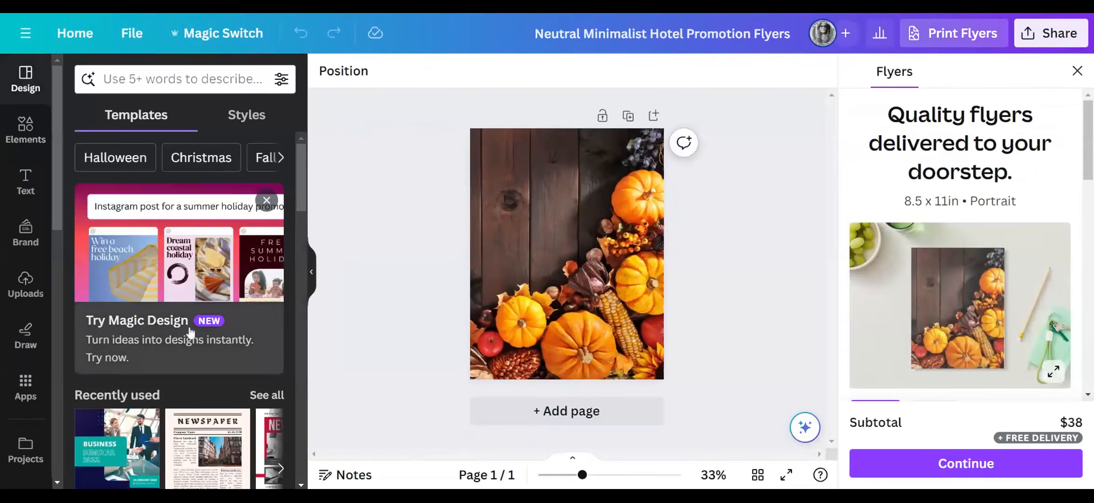
scroll(221, 358, down, 3)
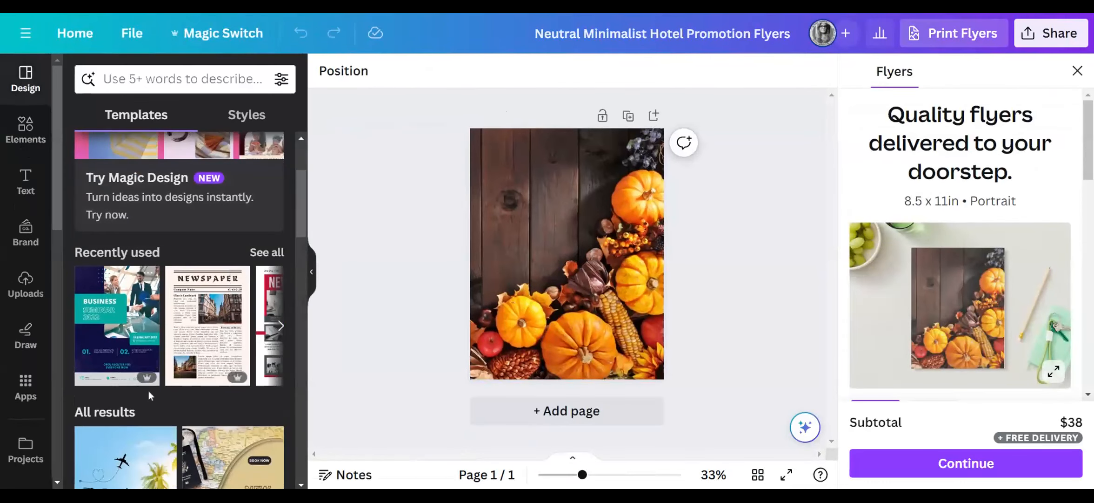
scroll(158, 389, down, 3)
scroll(161, 390, down, 1)
click(261, 293)
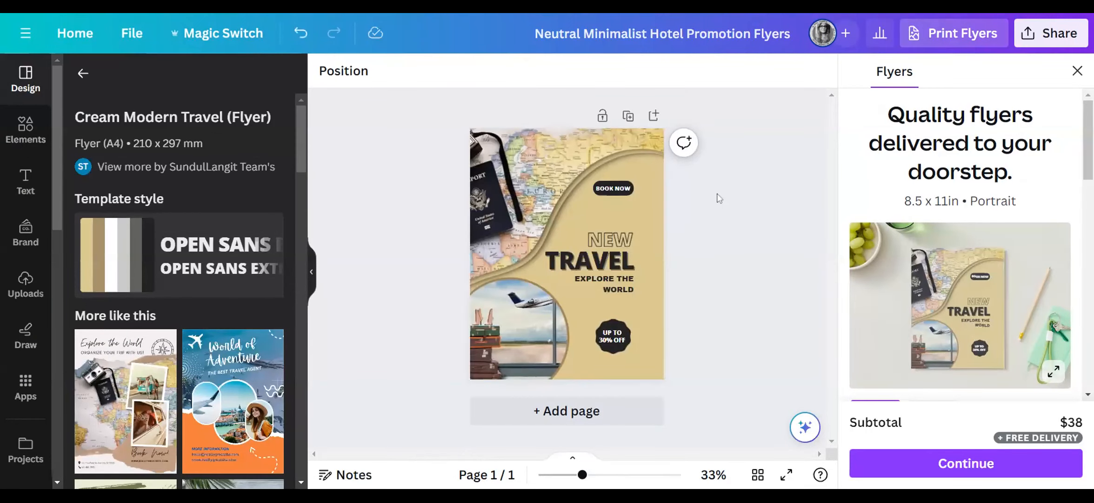
Close the flyer print options and replace the NEW heading's Open Sans Extra Bold font with Brittany across the design
click(606, 474)
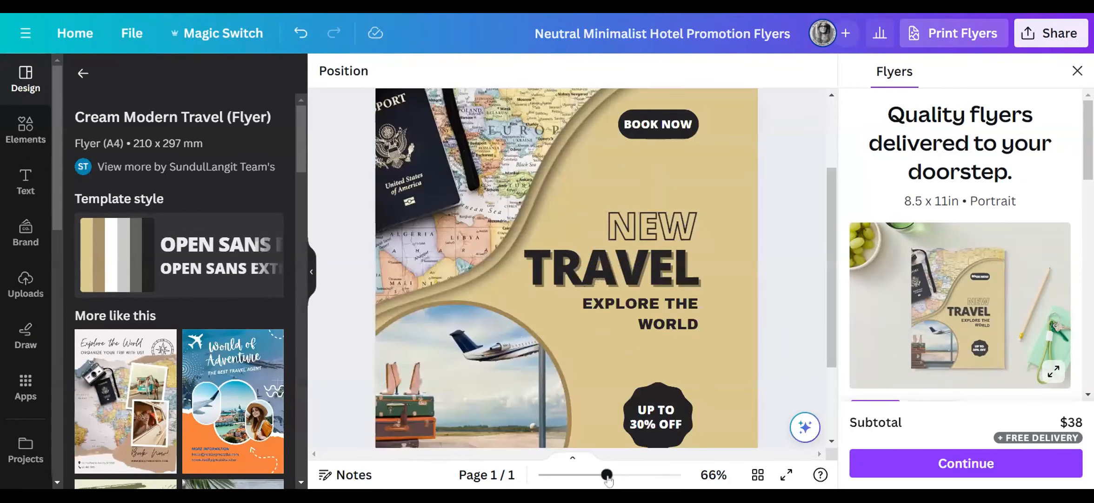
click(303, 268)
click(1073, 72)
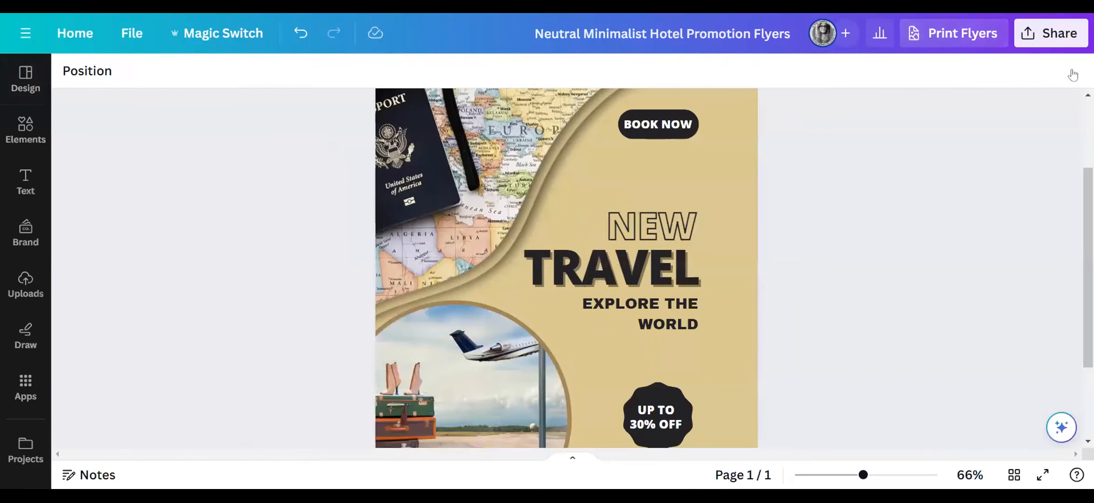
click(675, 239)
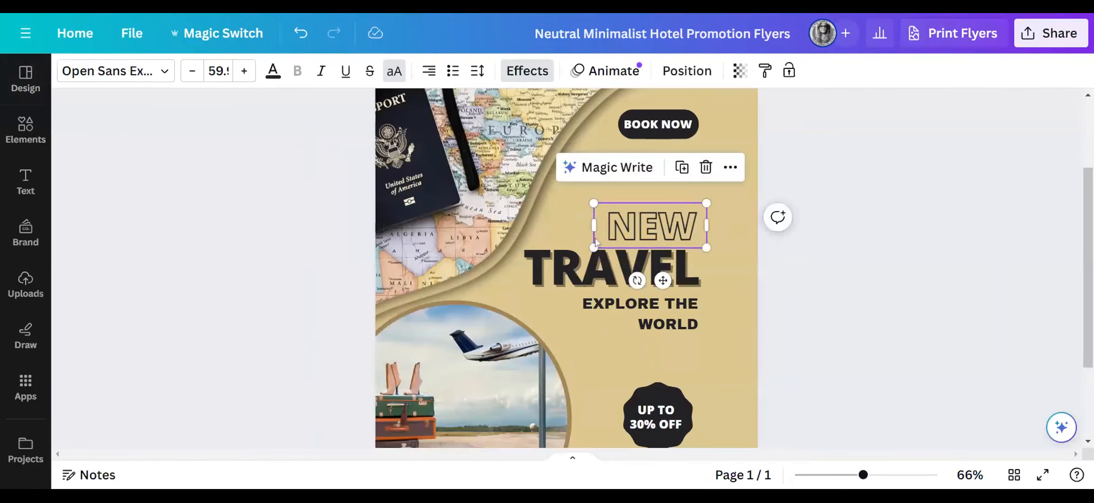
click(166, 72)
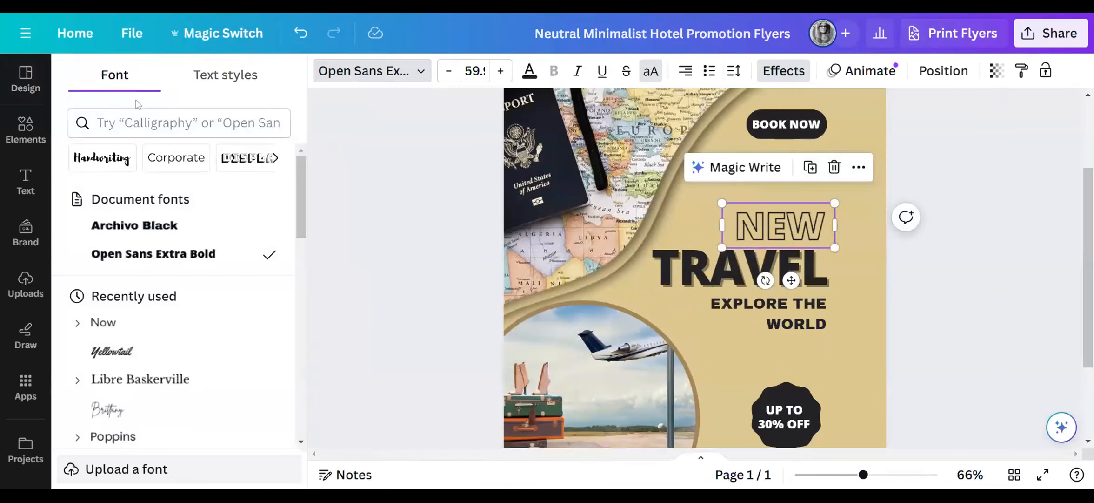
click(120, 412)
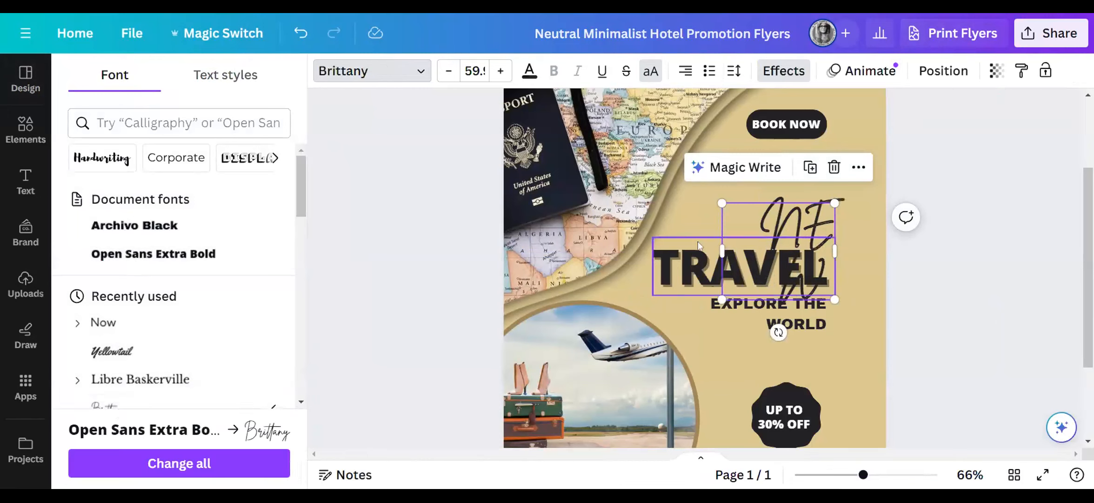
click(218, 465)
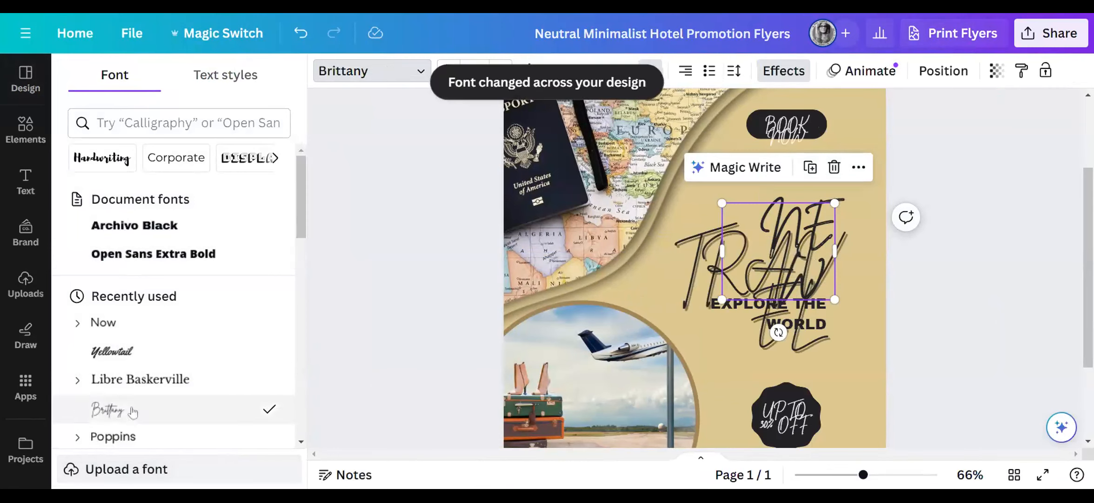
Replace the Brittany font with Poppins across the whole flyer and check the discount badge text
click(135, 436)
click(160, 461)
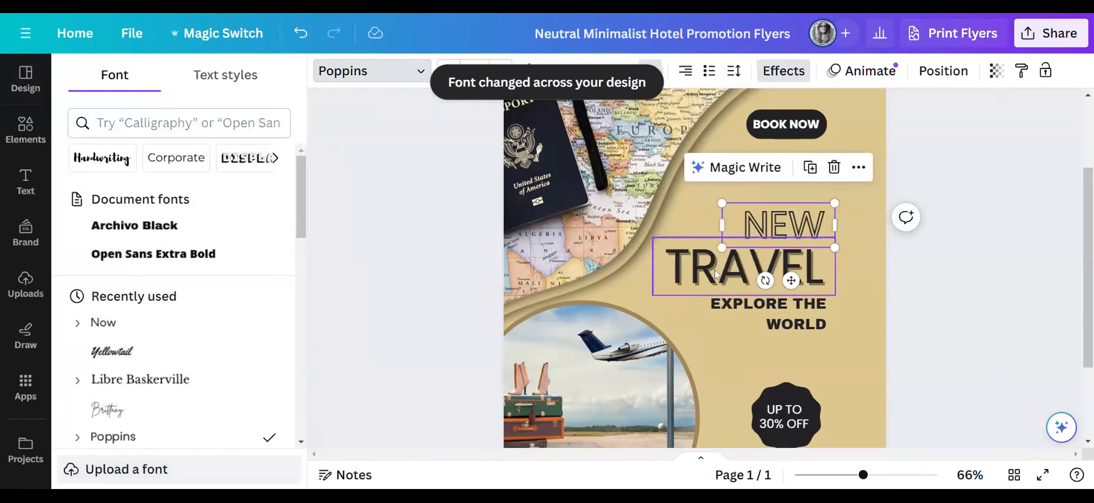
click(798, 427)
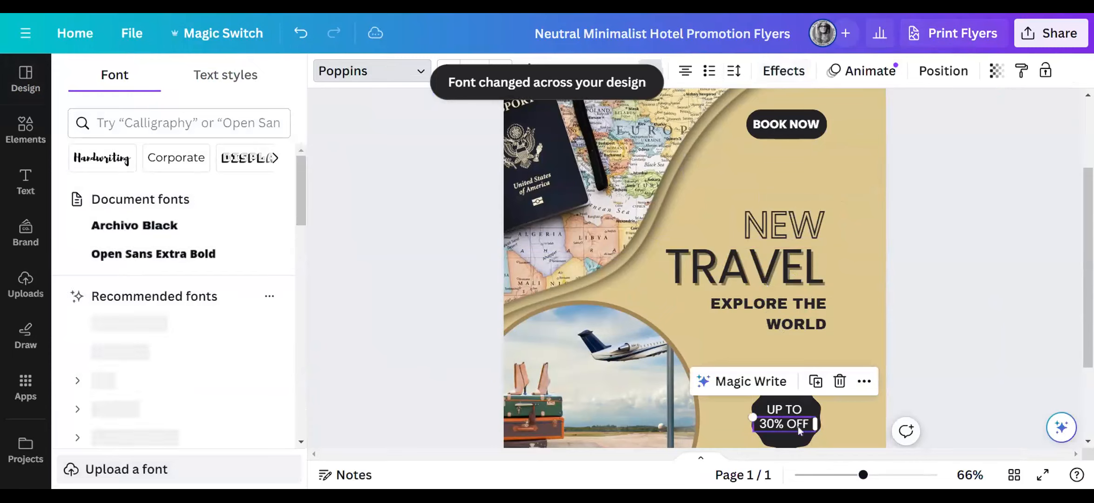
Set the NEW heading in the Horizon font and widen its text box so the word fits on one line
click(798, 227)
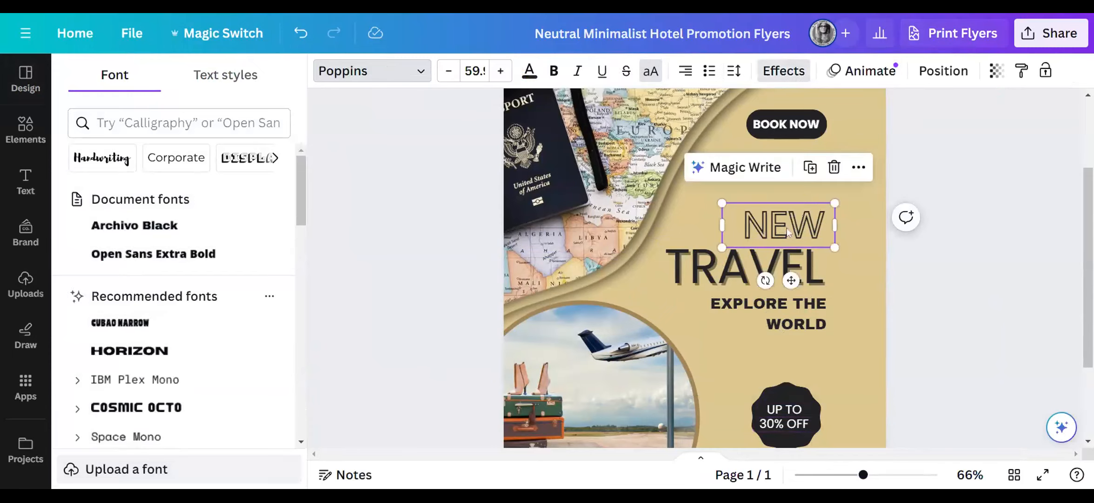
click(148, 356)
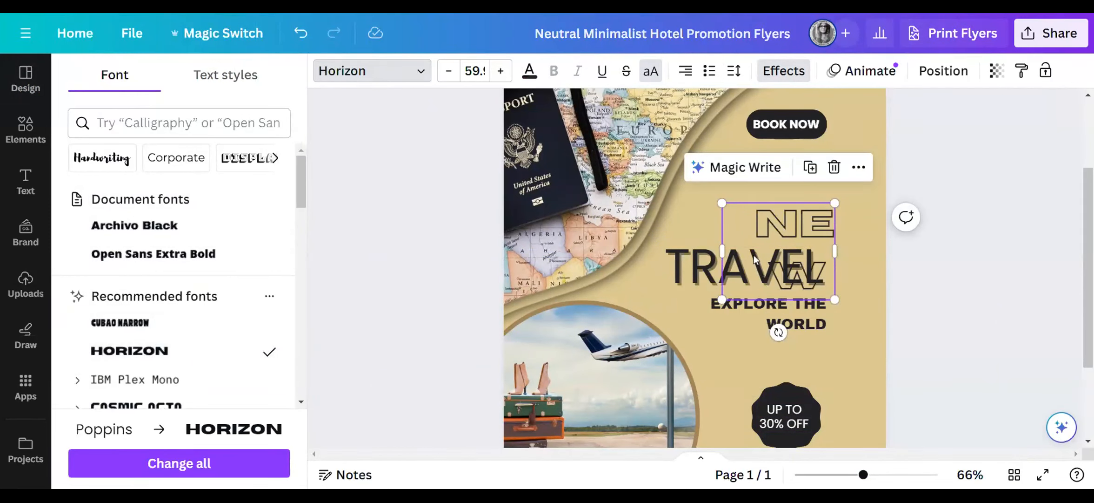
drag(720, 250, 670, 250)
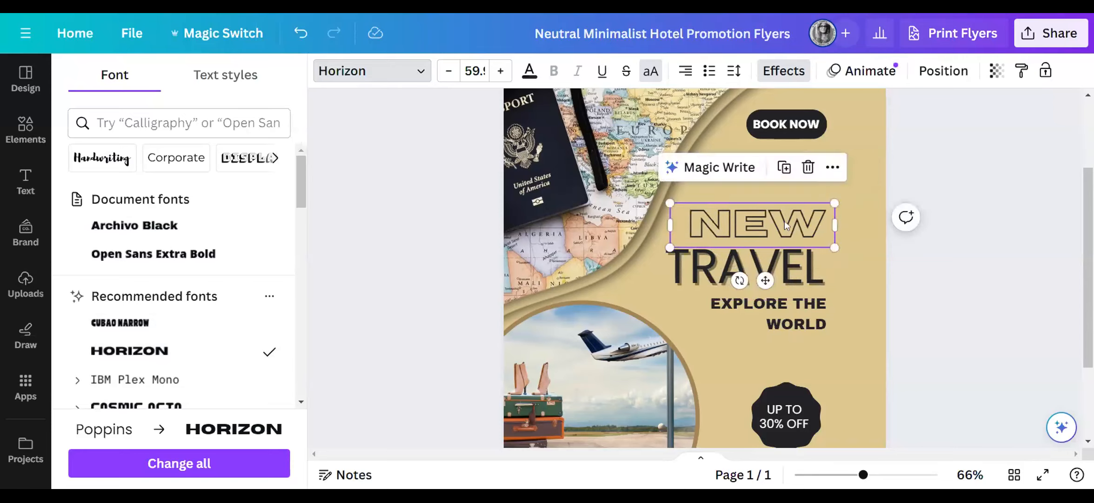
Try the Inter font on the TRAVEL heading, then set it to Yellowtail
click(819, 279)
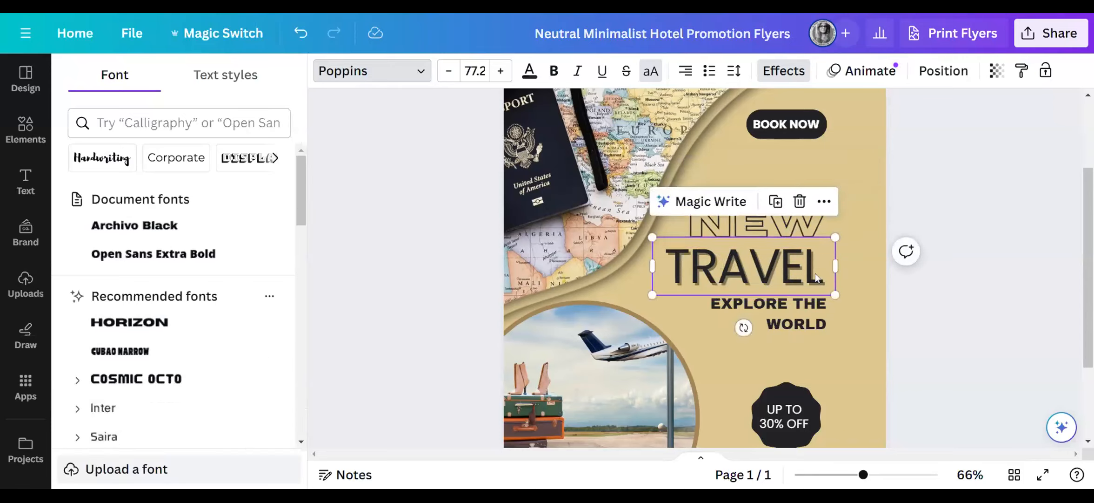
click(122, 414)
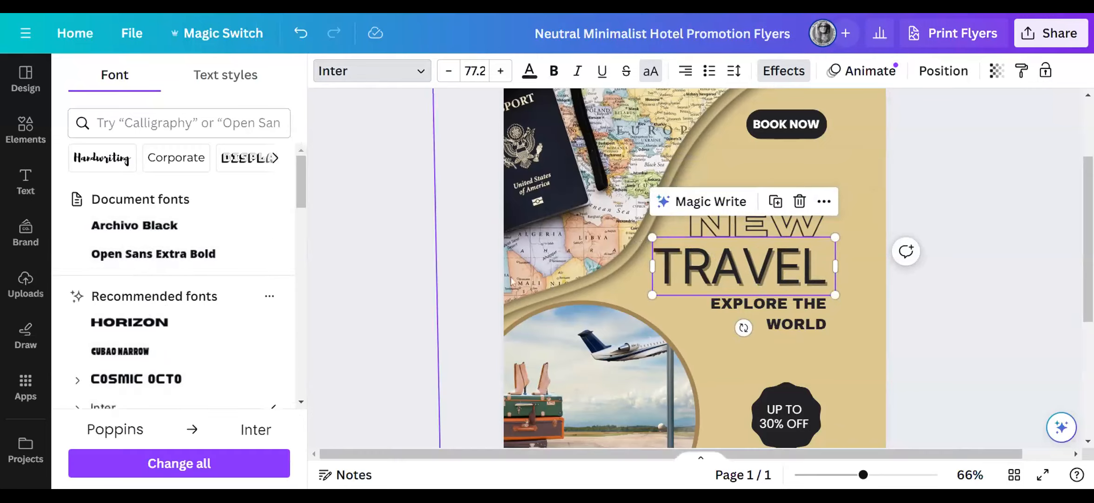
scroll(239, 323, down, 3)
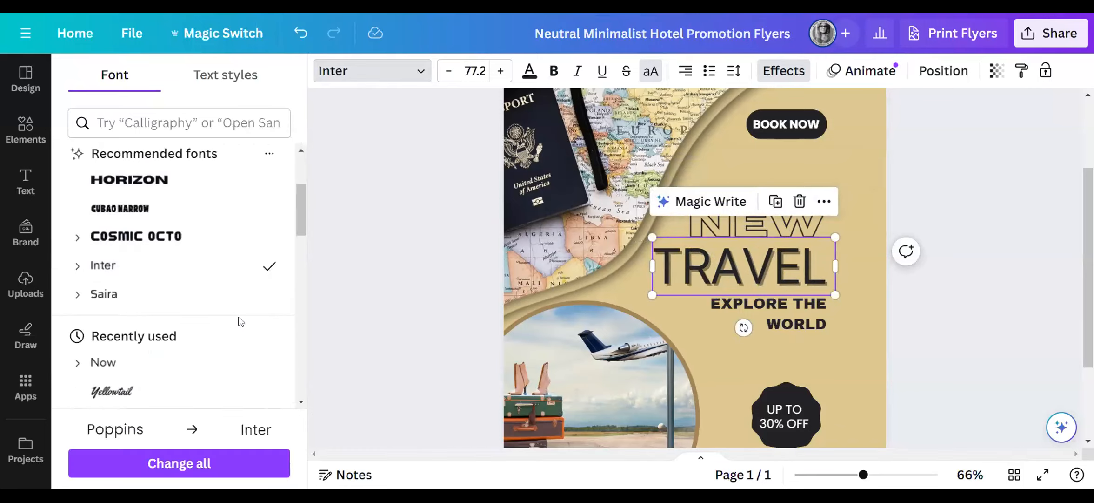
scroll(187, 326, down, 3)
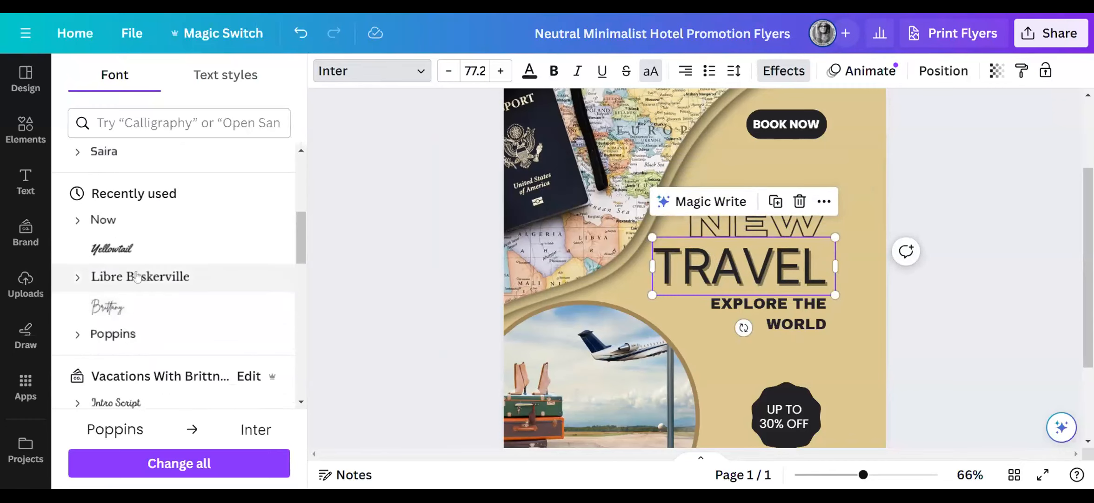
click(133, 247)
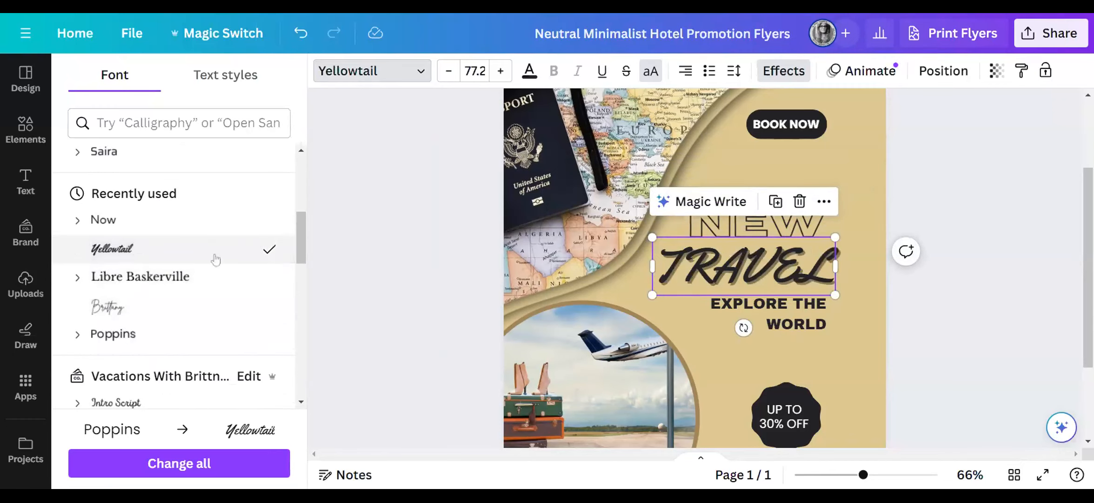
Select the EXPLORE THE WORLD text and look through the available fonts
click(768, 312)
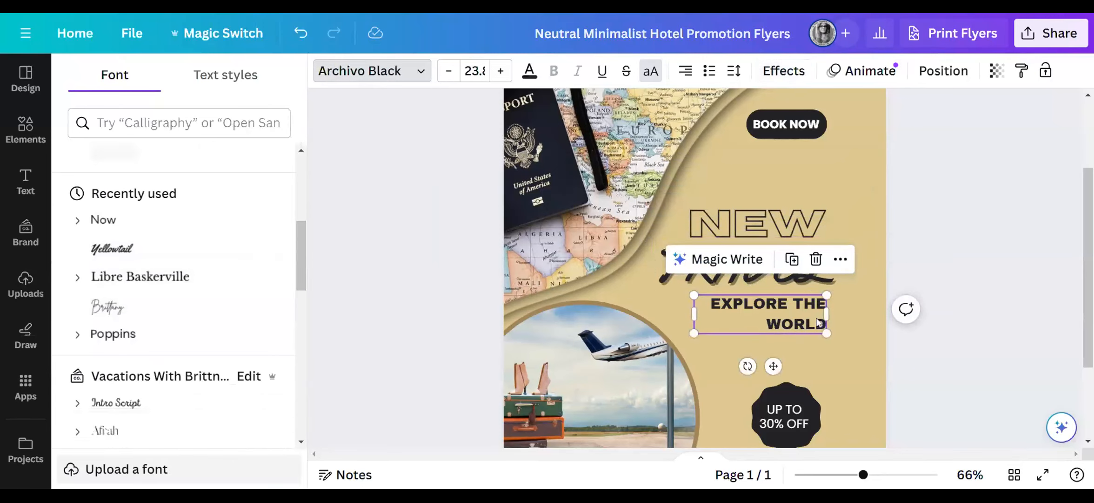
scroll(102, 279, down, 6)
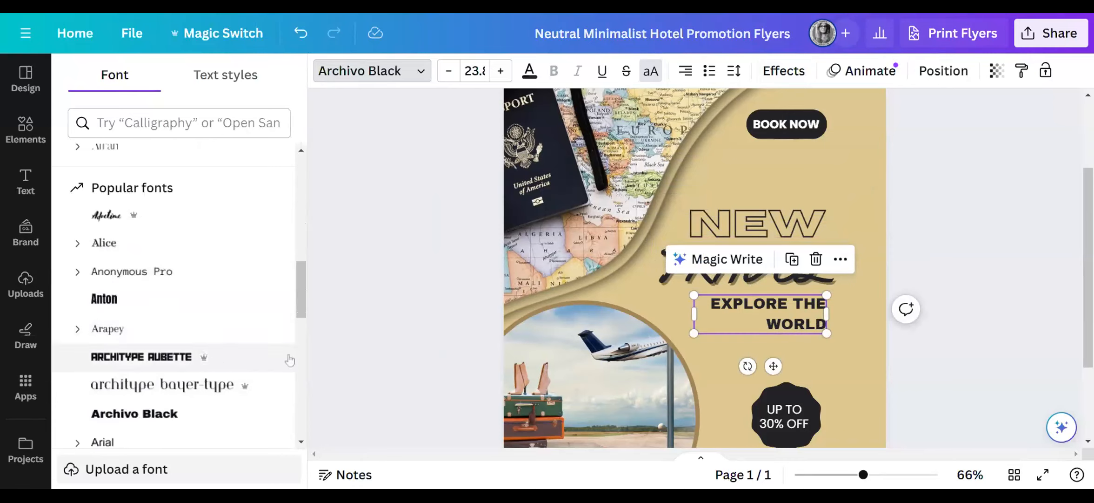
drag(299, 299, 308, 144)
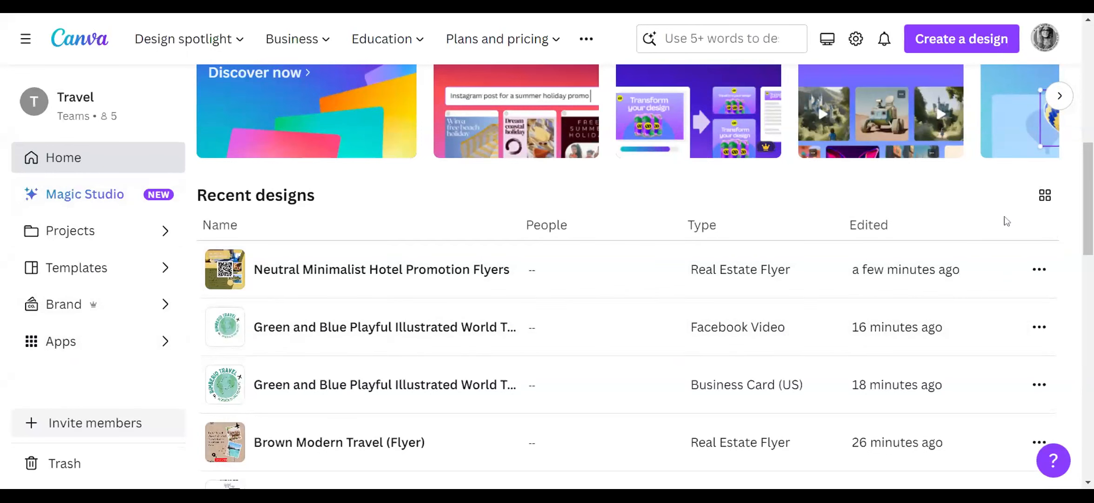
Open the Content Planner from the apps section of the home page
scroll(1006, 221, up, 10)
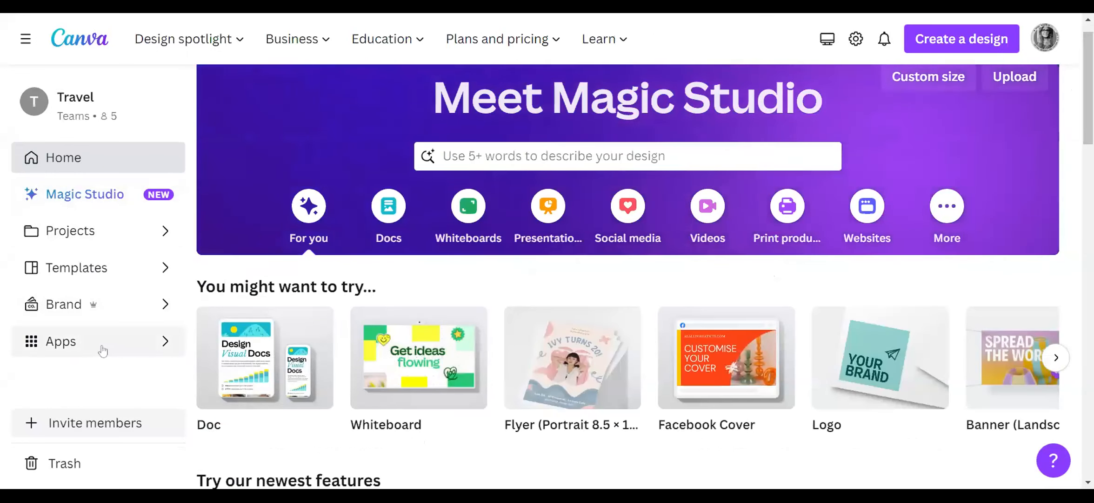
click(106, 352)
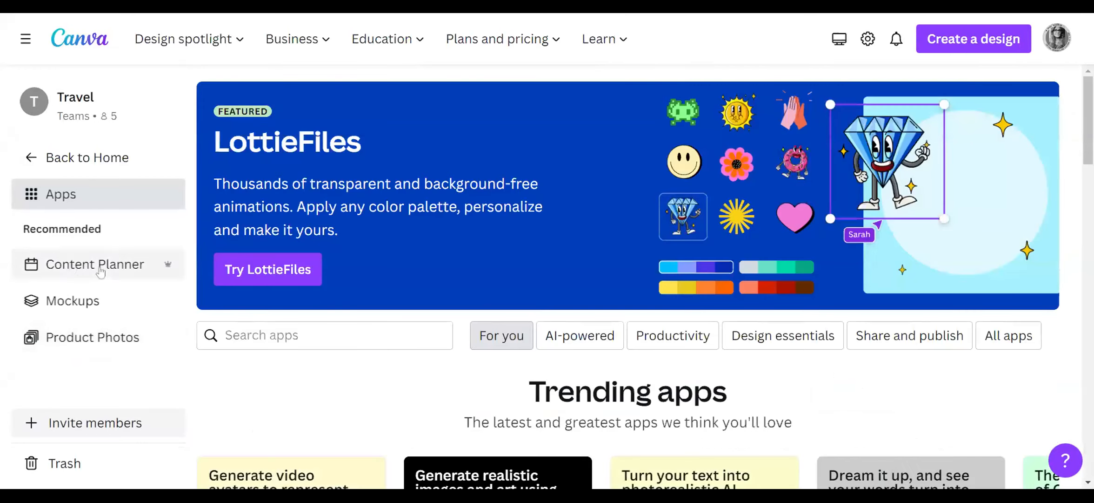
click(100, 271)
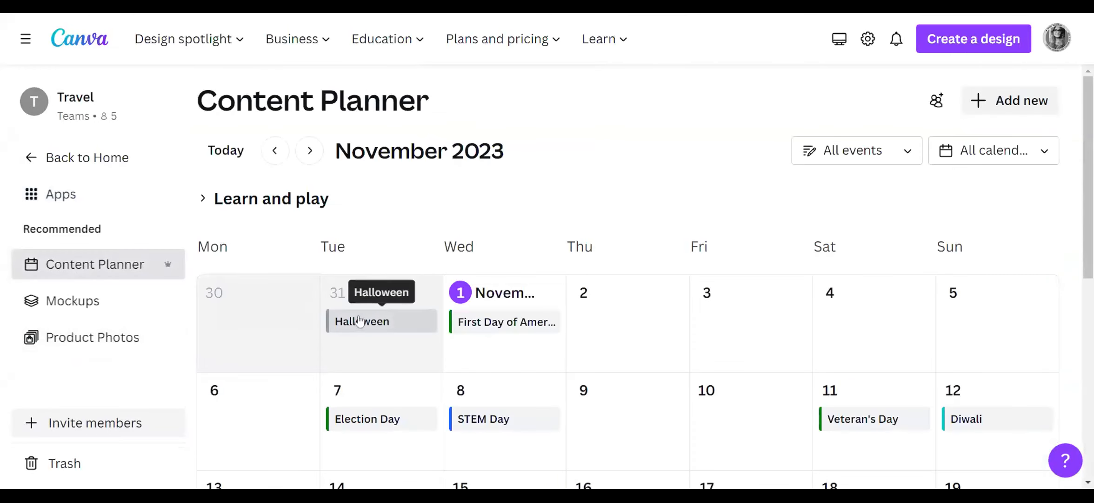
Look over the November 2023 calendar and expand the events on November 24
scroll(549, 289, down, 6)
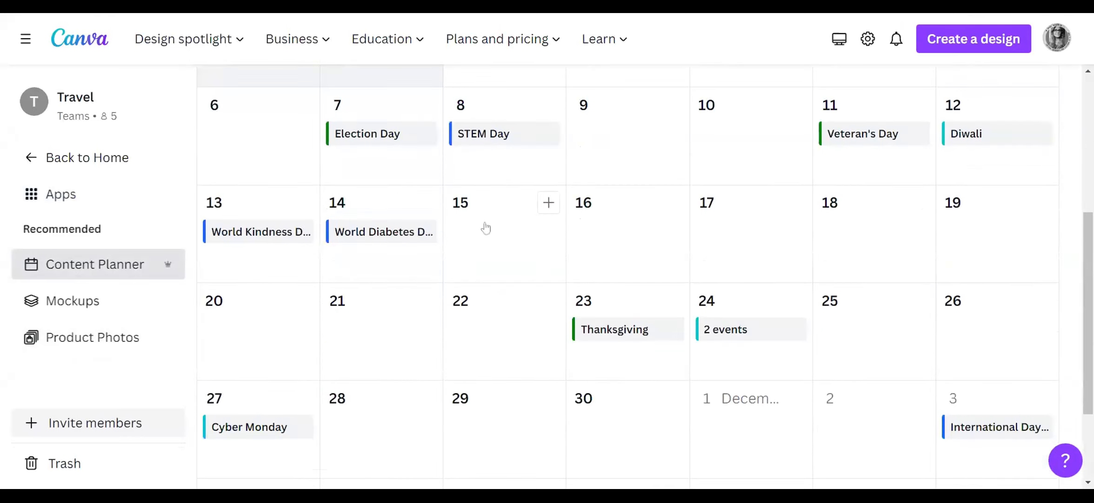
scroll(486, 226, up, 3)
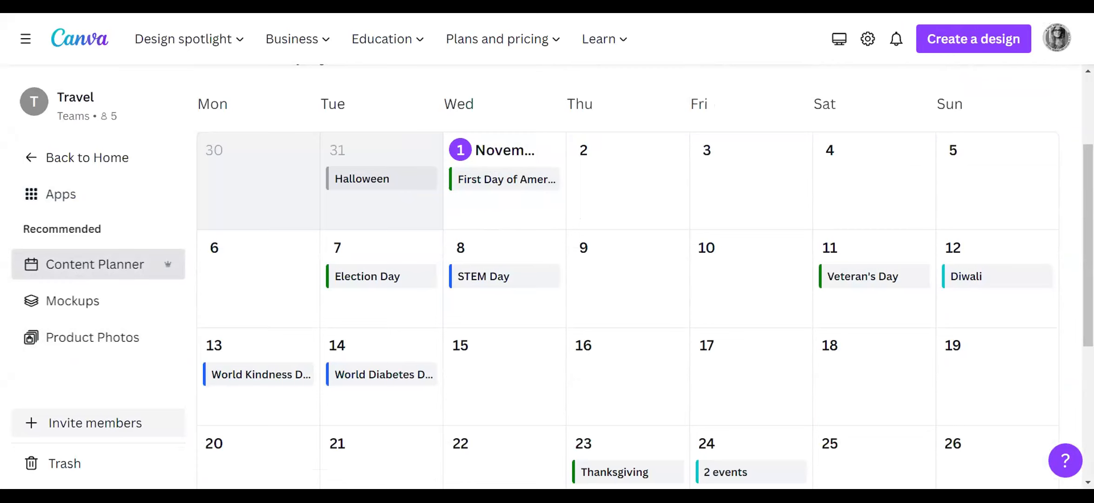
key(ctrl+minus)
key(ctrl+minus)
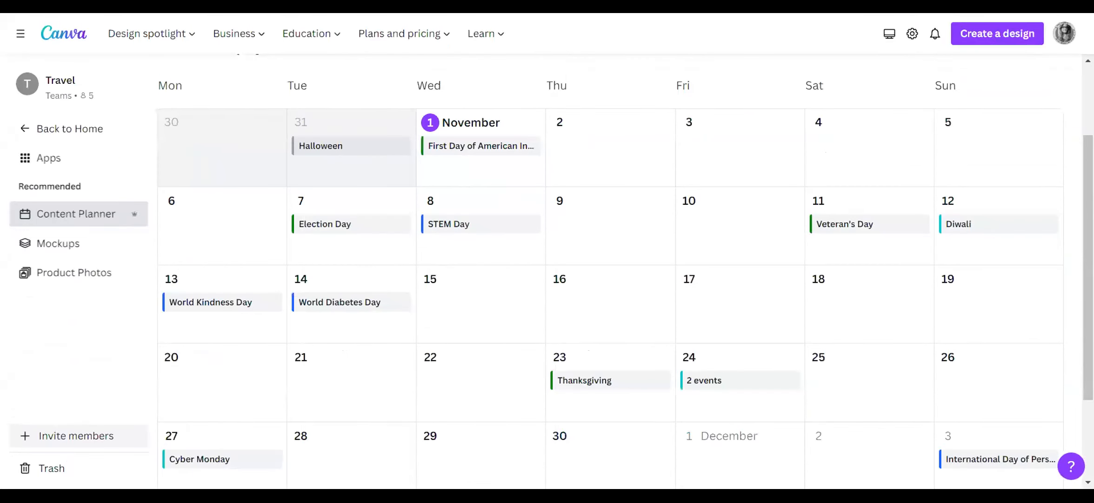
key(ctrl+minus)
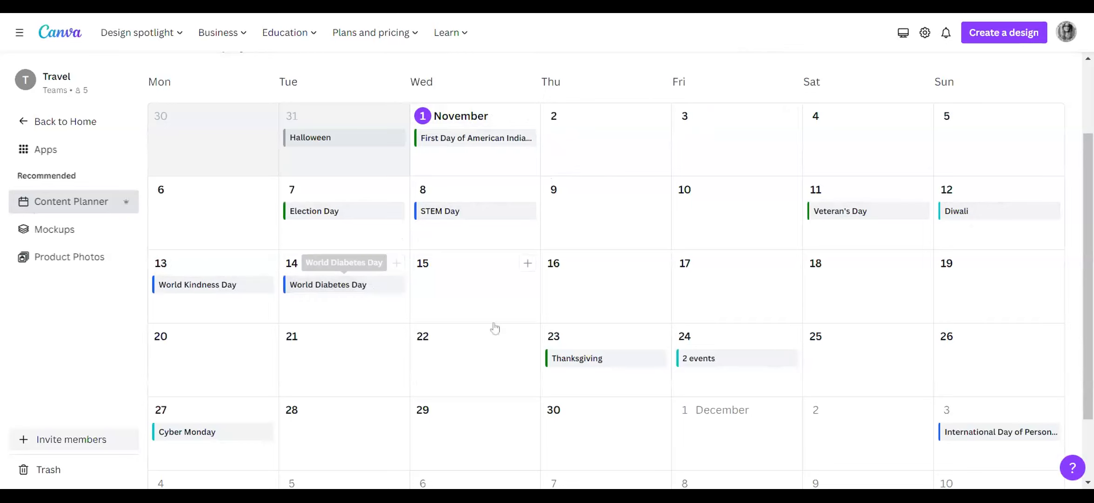
click(713, 368)
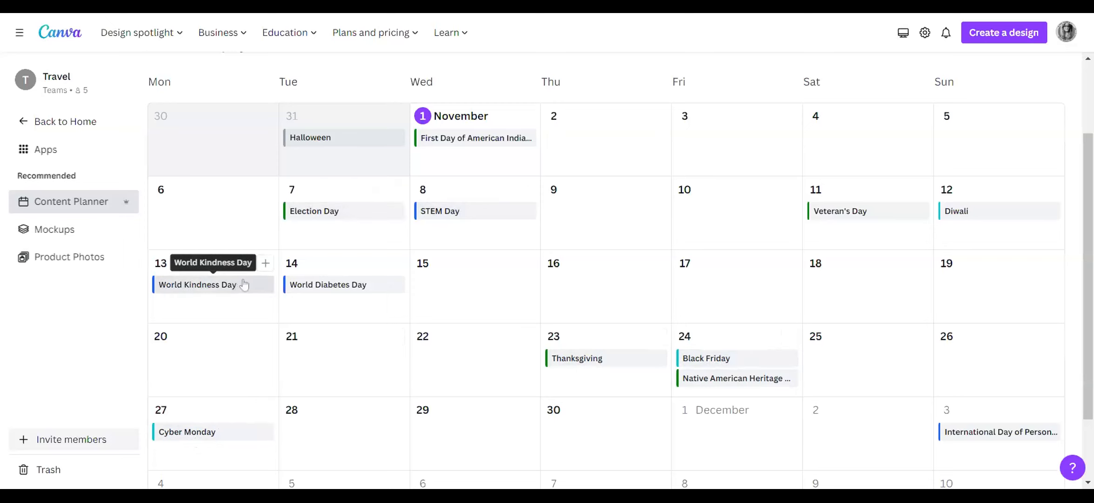
Browse the World Kindness Day templates in the planner and start a design from the "Make Kindness a Habit" handprint template
click(218, 284)
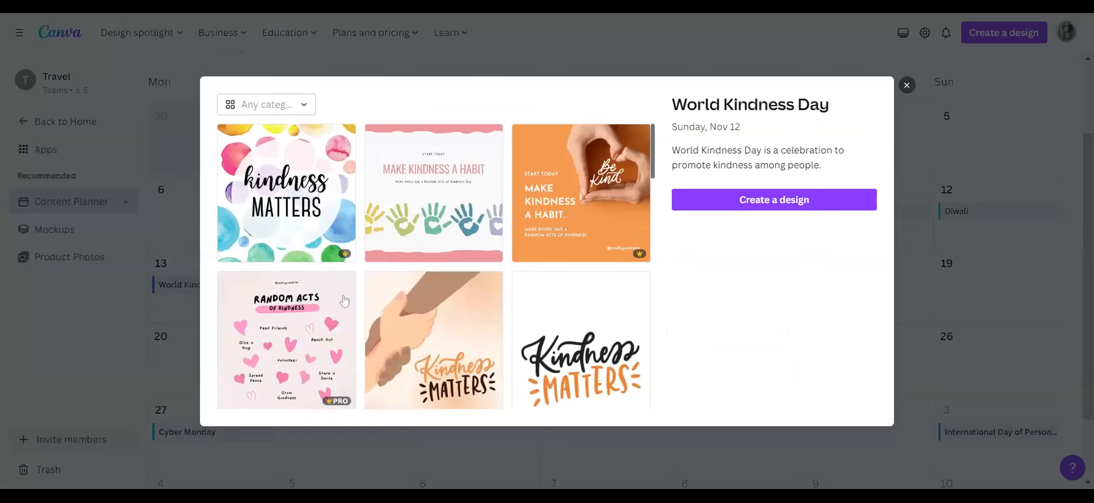
scroll(344, 300, down, 5)
scroll(345, 301, up, 5)
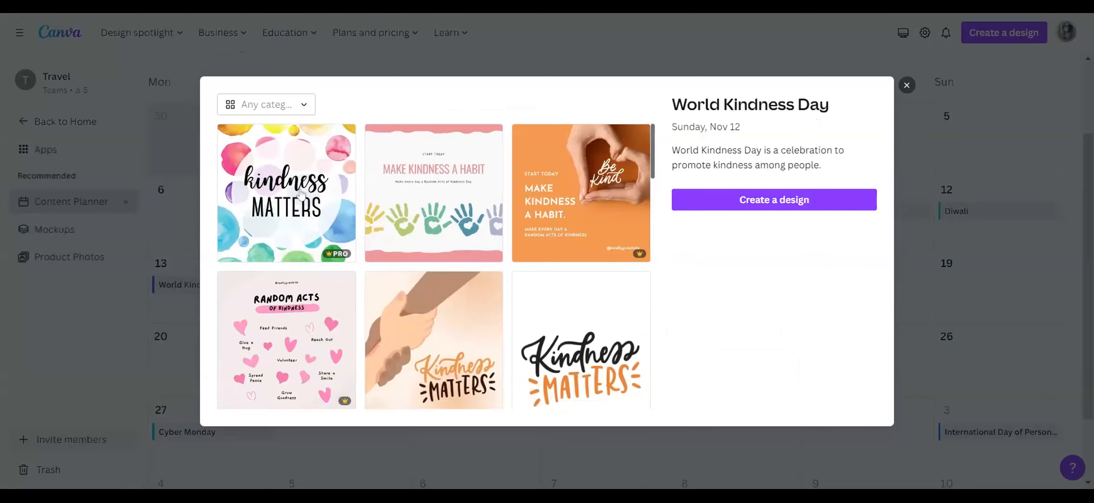
click(436, 193)
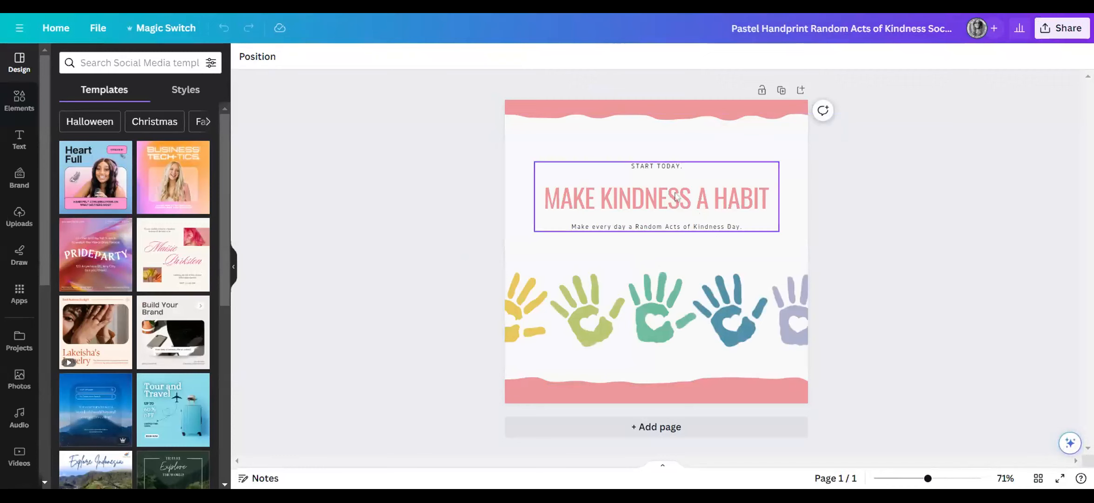
Set up the kindness design as a scheduled post for Sunday, Nov 12, 03:54 PM on the LinkedIn page channel and start its caption
click(1069, 31)
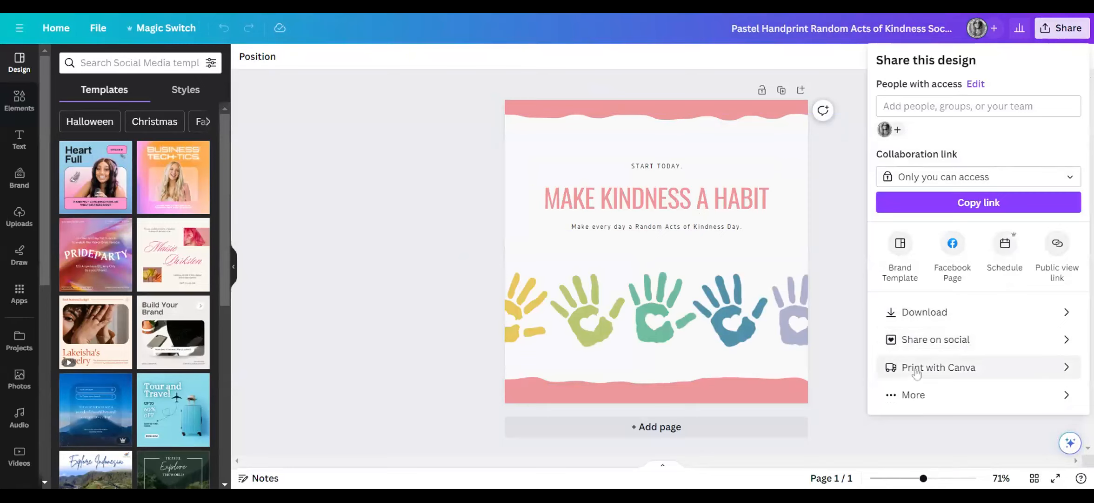
click(910, 394)
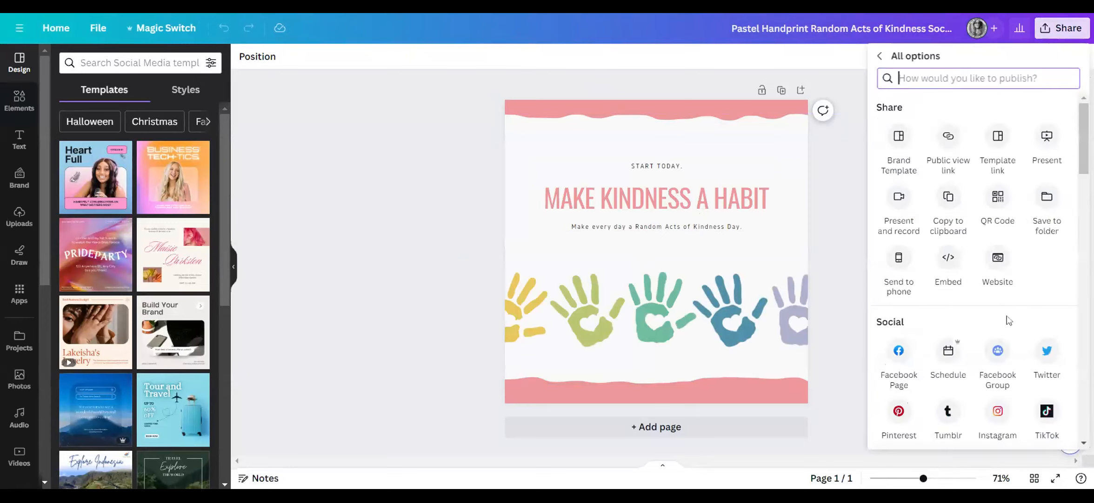
scroll(993, 219, down, 4)
scroll(996, 224, down, 1)
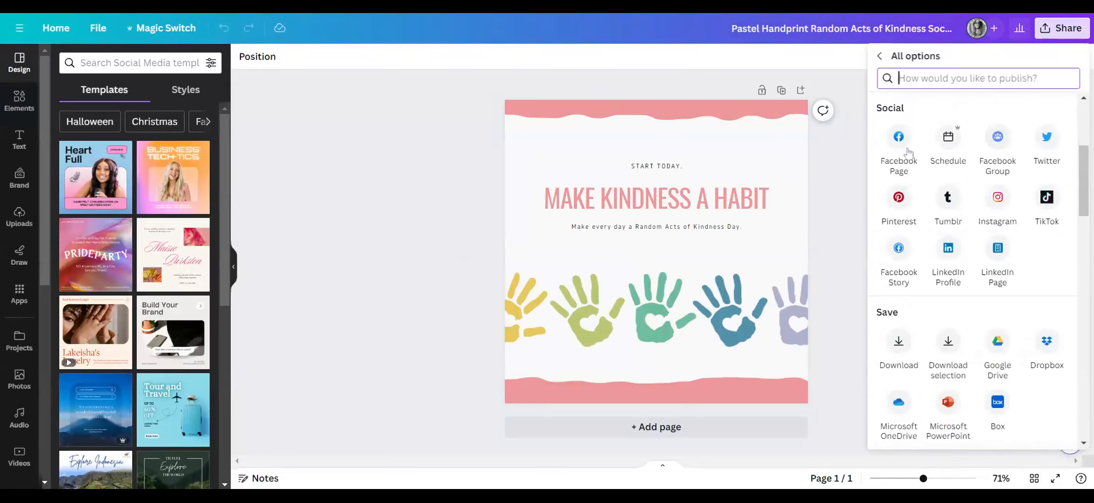
click(950, 139)
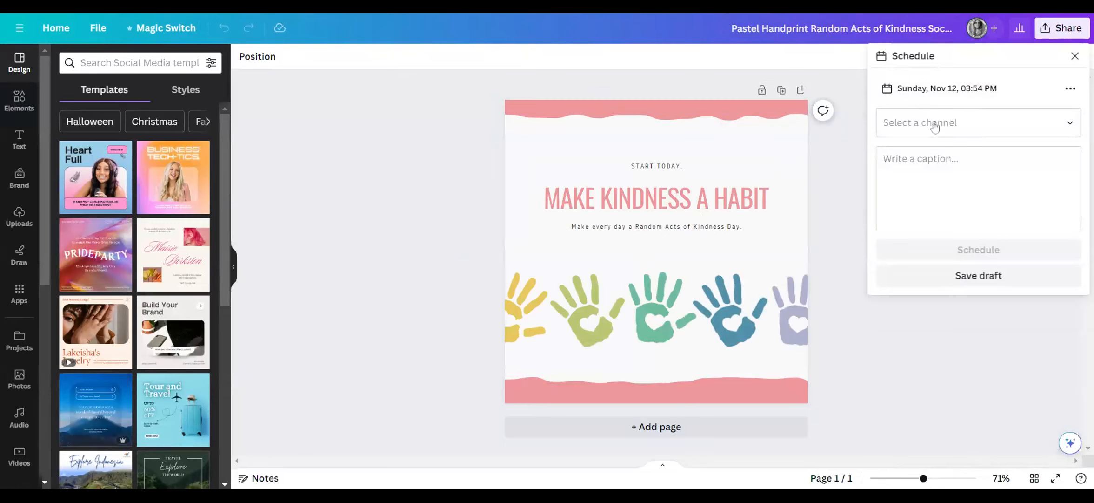
click(996, 132)
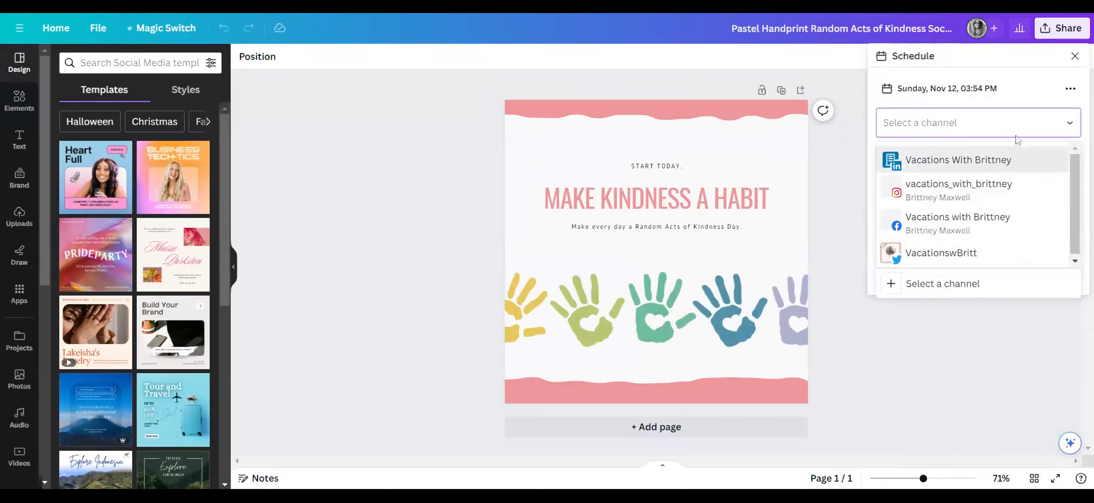
click(907, 164)
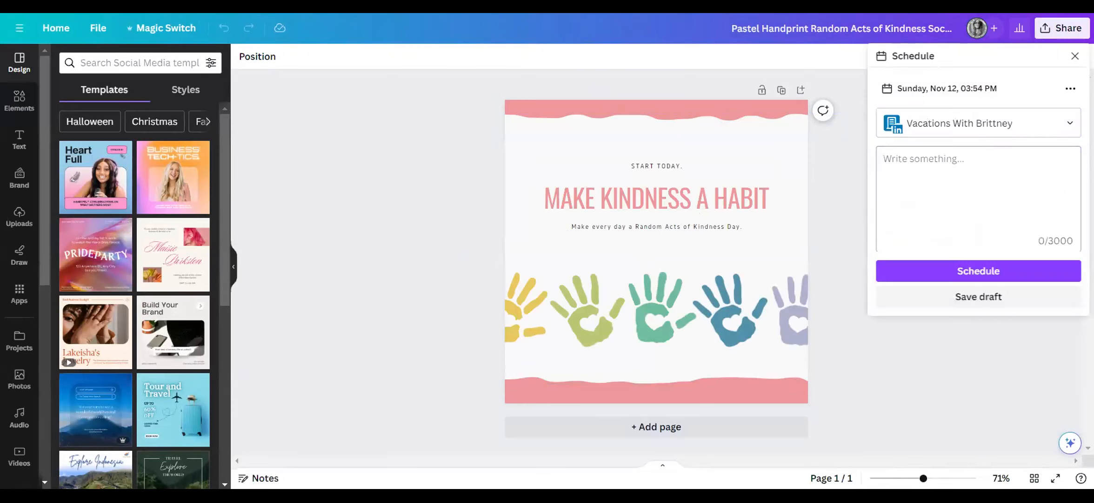
click(913, 163)
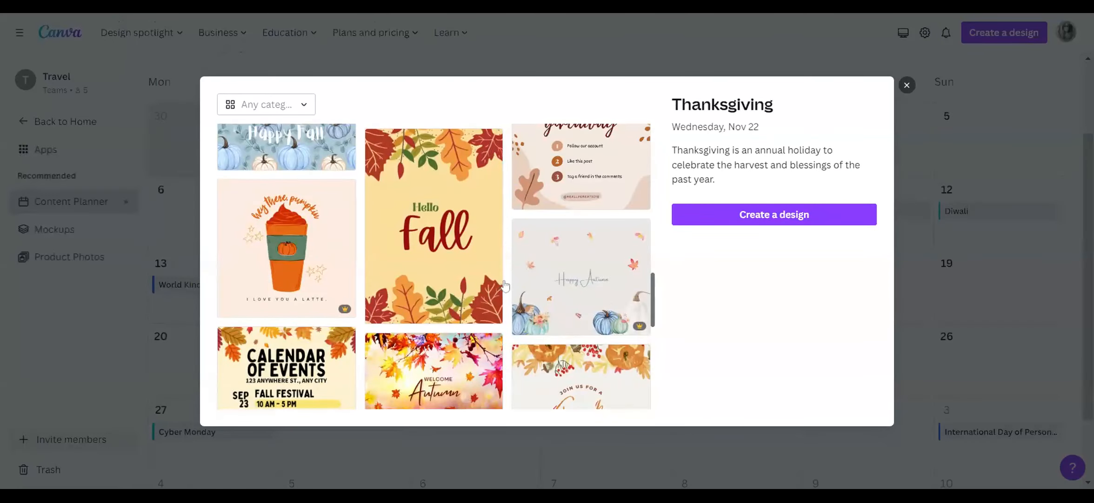
Browse the Thanksgiving templates offered in the Content Planner, then close them
scroll(505, 285, down, 5)
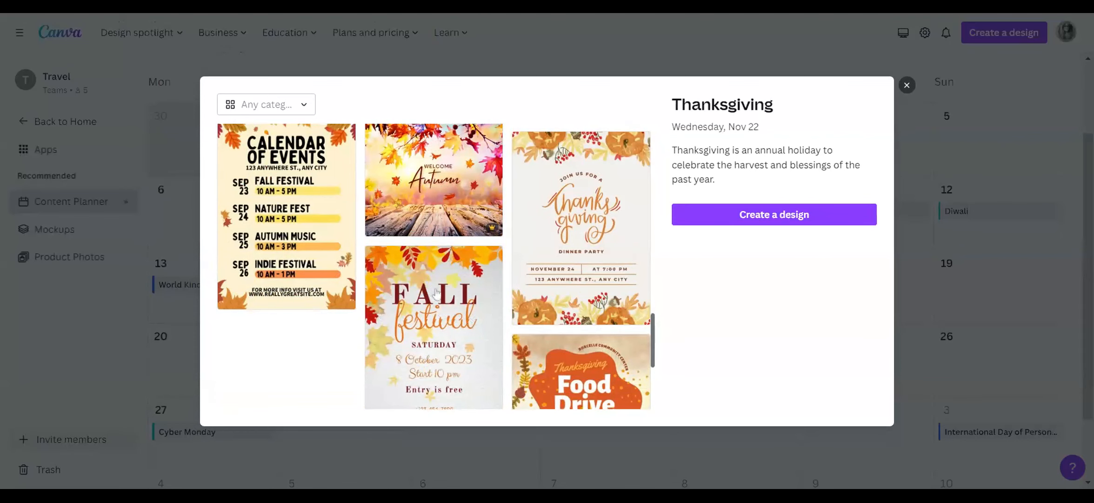
scroll(435, 288, up, 10)
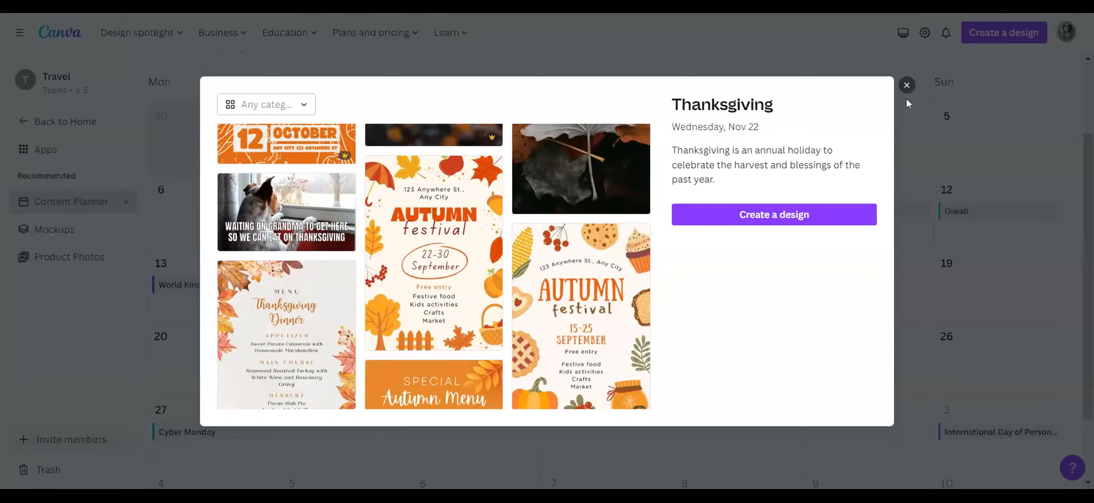
click(907, 86)
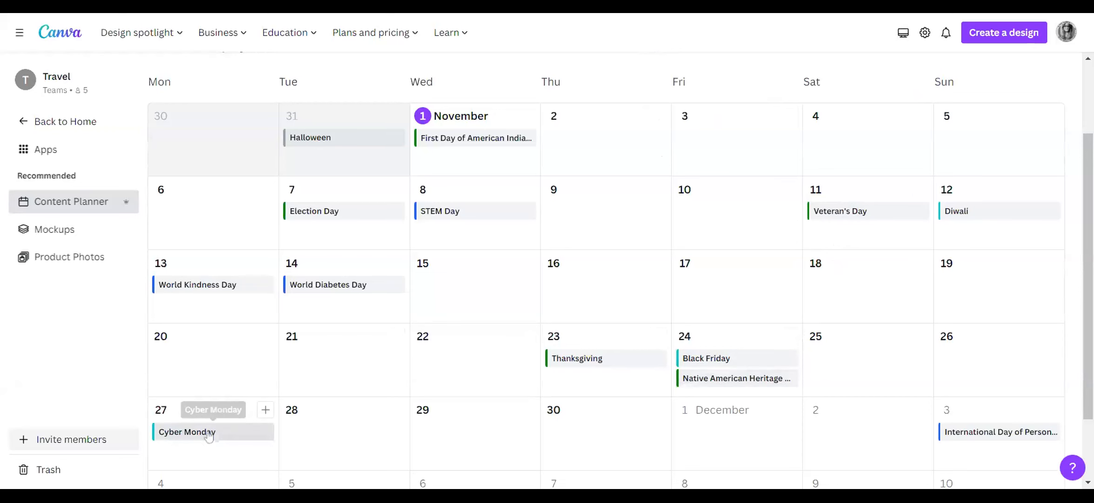
Open the Cyber Monday event on November 27, look through its templates and close them
click(208, 434)
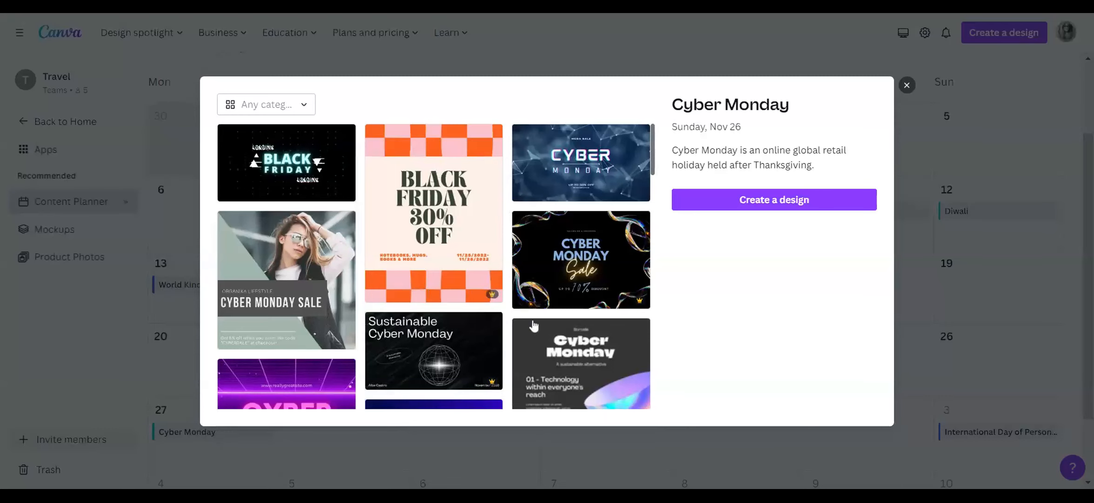
scroll(539, 325, down, 3)
scroll(539, 326, down, 3)
scroll(539, 326, up, 6)
click(907, 84)
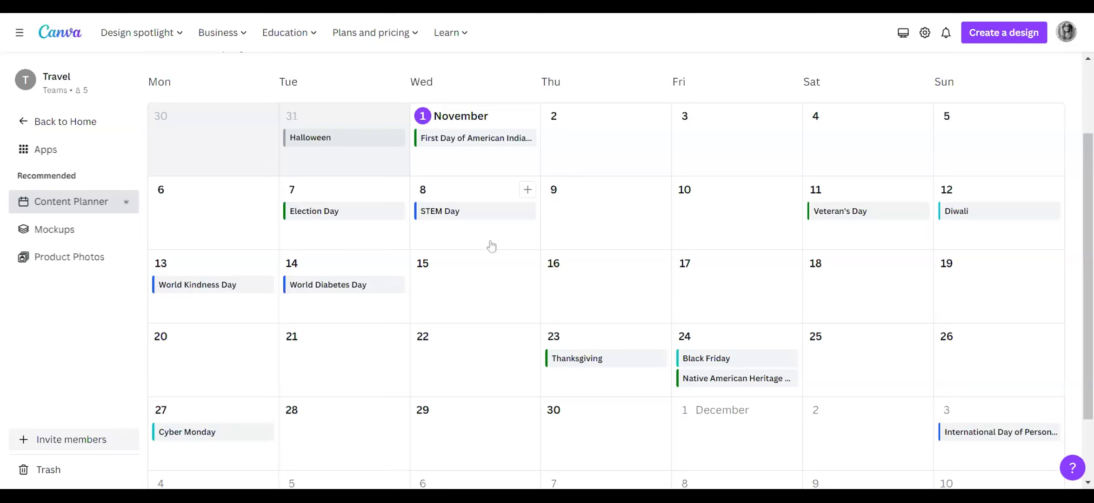
Start a design from the Native American Day template of the First Day of American Indian Heritage Month event on November 1
scroll(557, 299, up, 3)
click(473, 249)
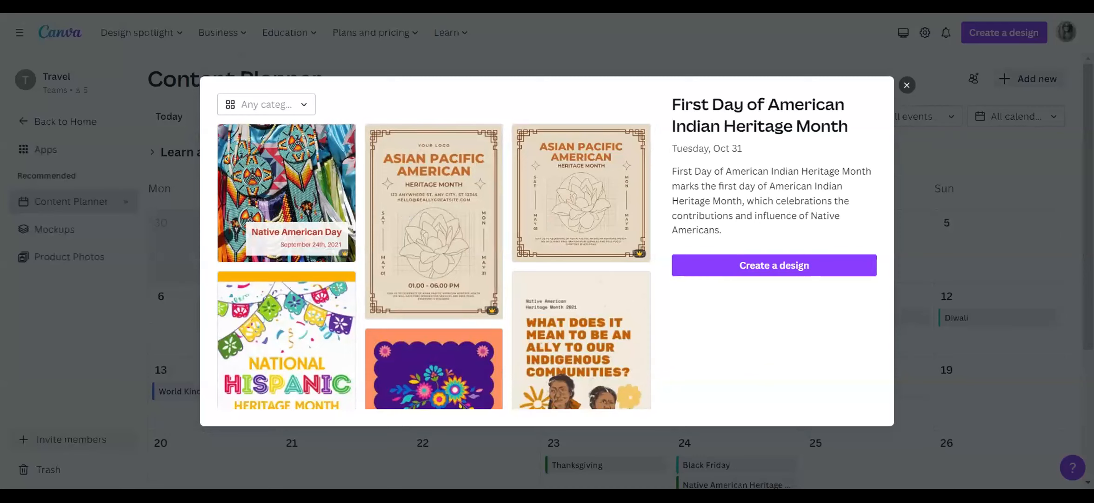
click(285, 195)
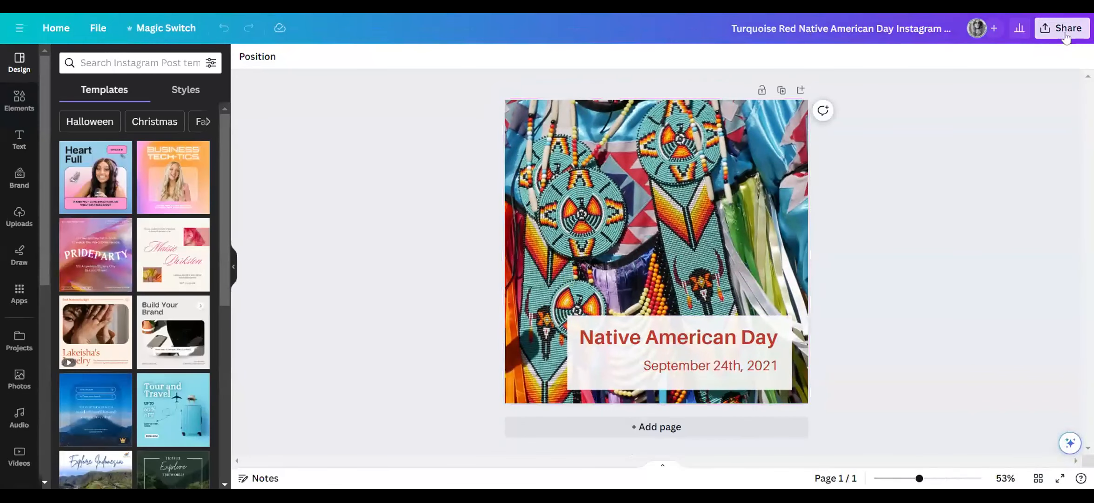
Open scheduling for the Native American Day design and set the publishing time to Wednesday, Nov 1, 04:56 PM
click(1066, 31)
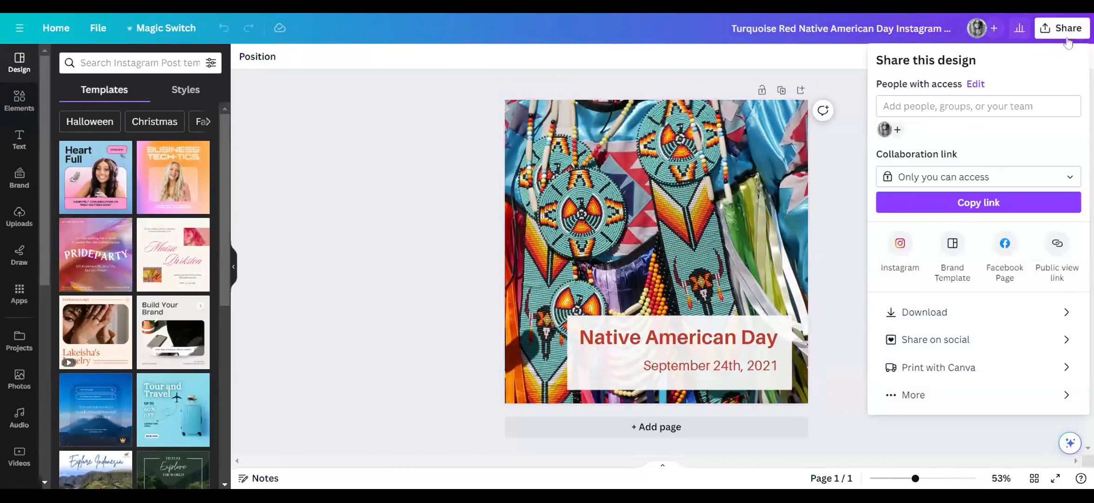
click(925, 397)
click(949, 352)
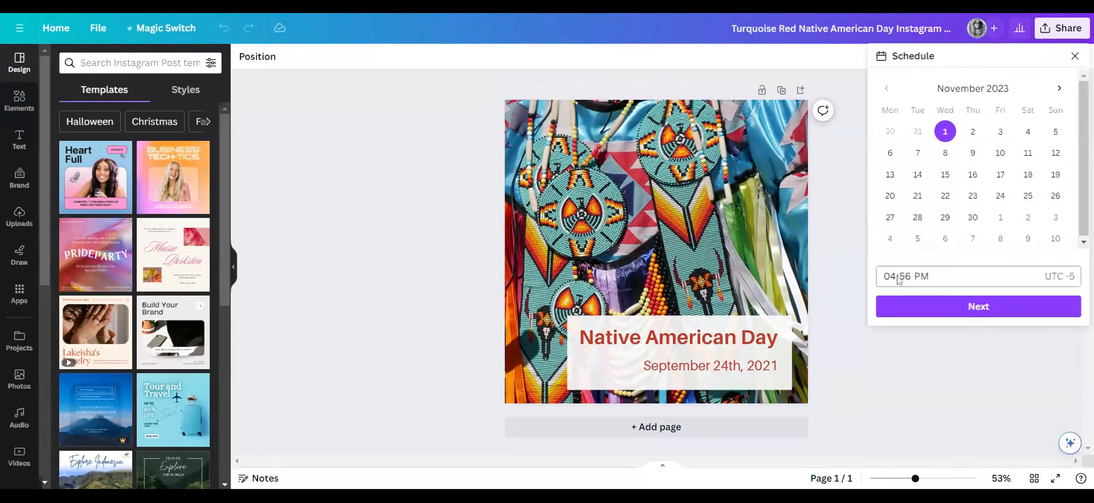
click(965, 309)
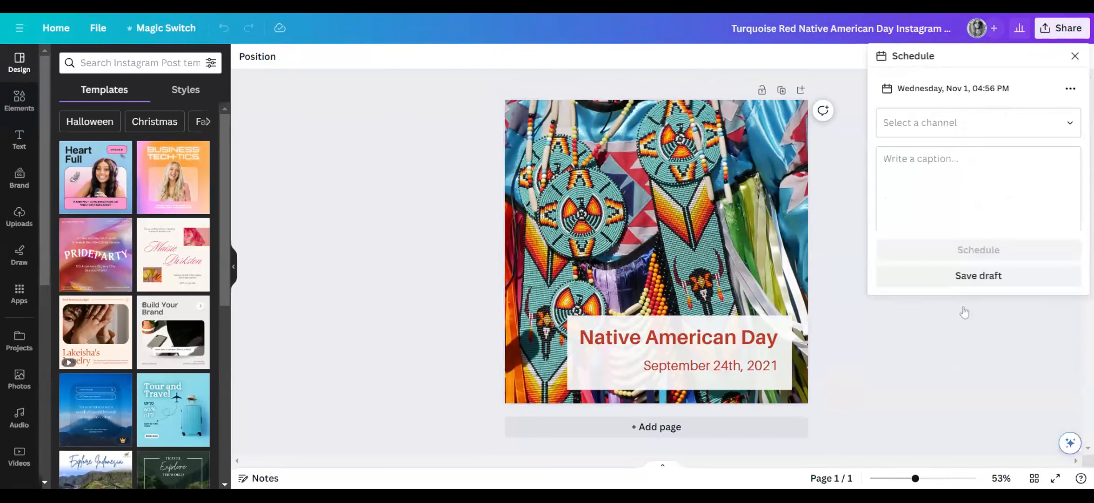
Try to schedule the Native American Day post to the LinkedIn page channel
click(974, 130)
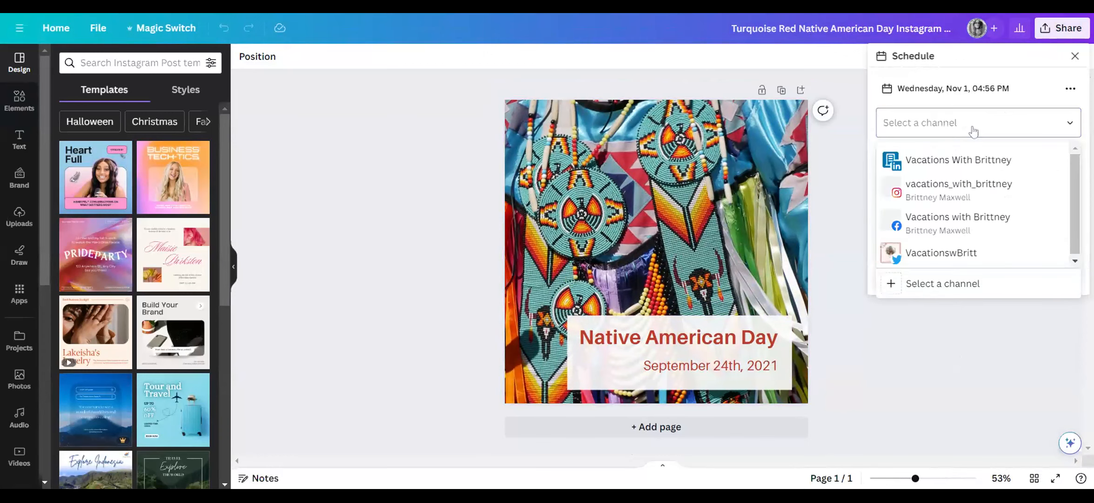
click(945, 162)
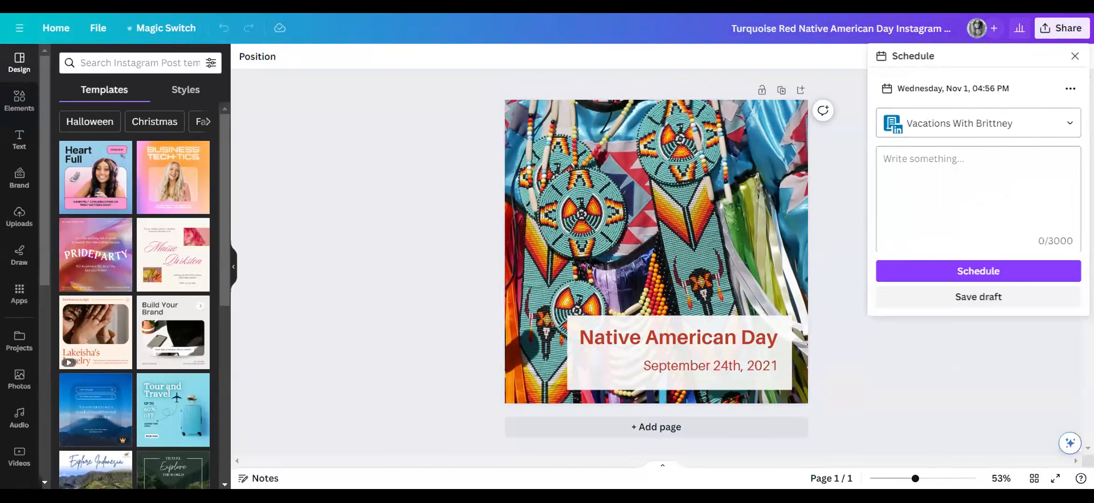
click(957, 276)
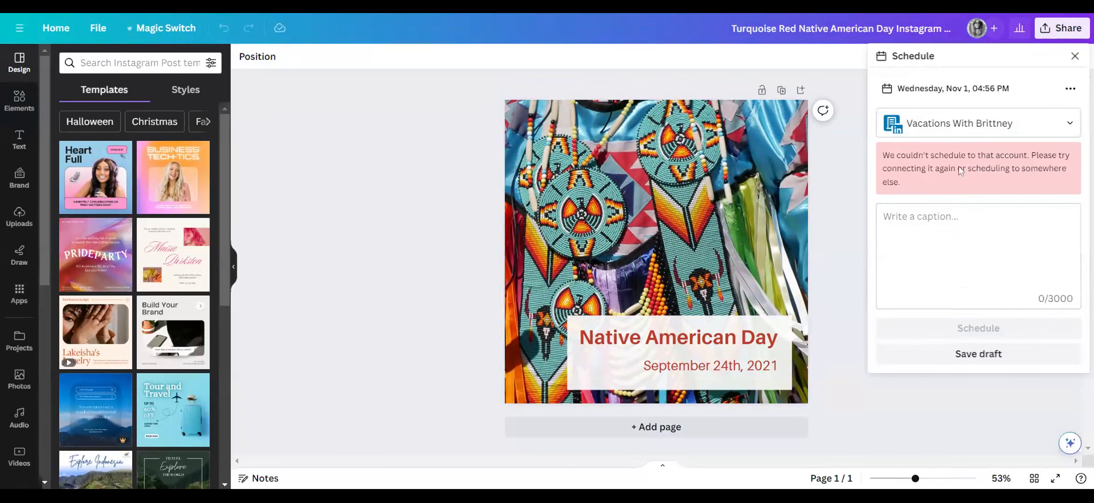
Switch the post's channel to the Instagram account, schedule it without a caption and return to the Content Planner calendar
click(1042, 128)
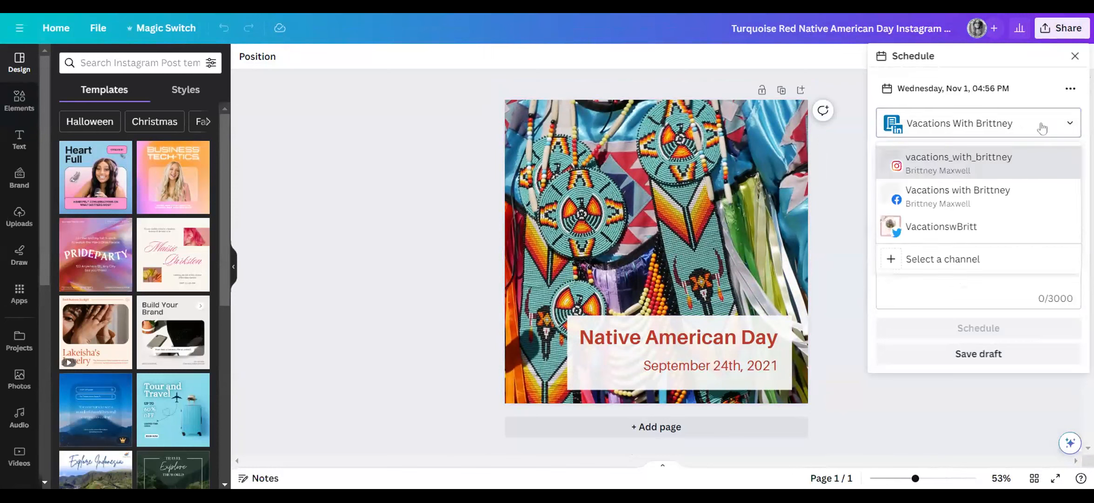
click(951, 170)
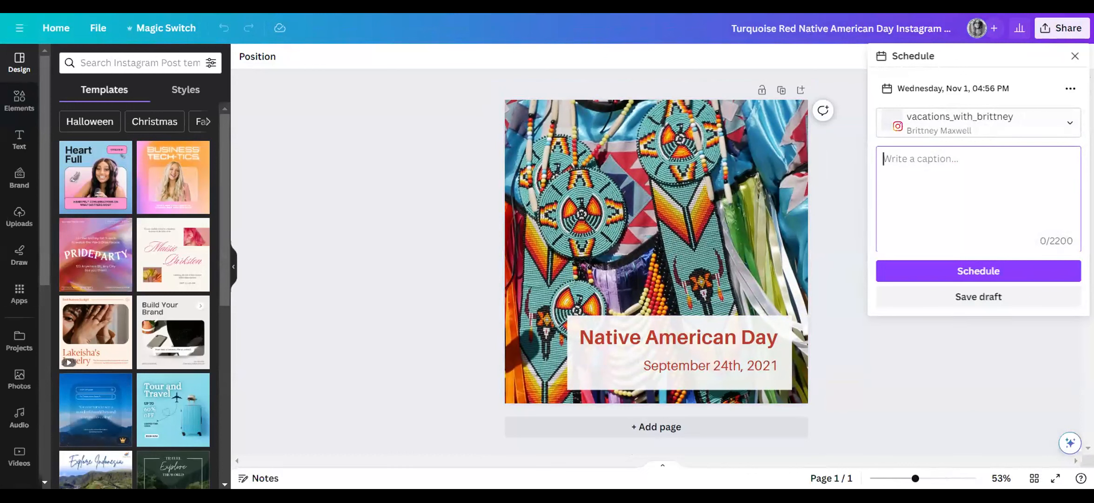
click(962, 272)
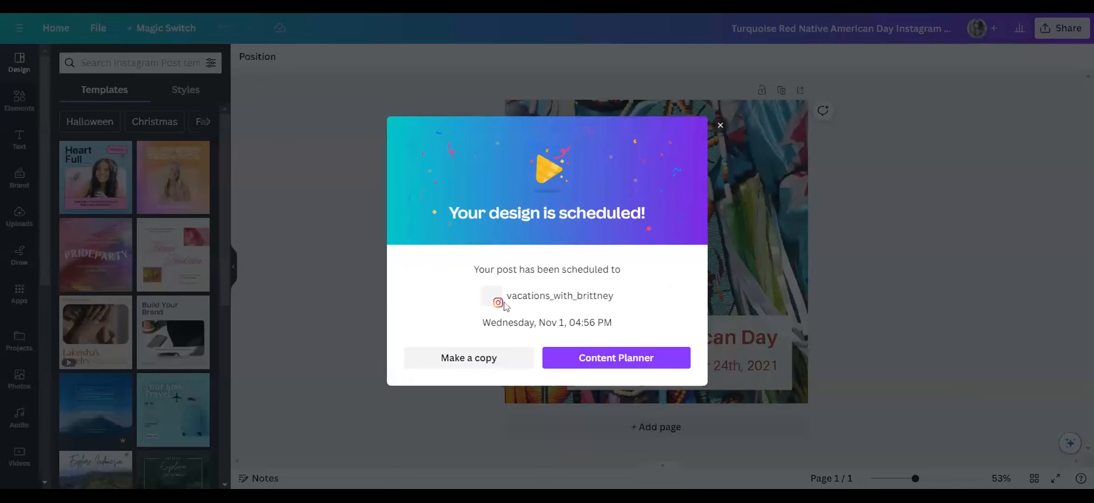
click(613, 359)
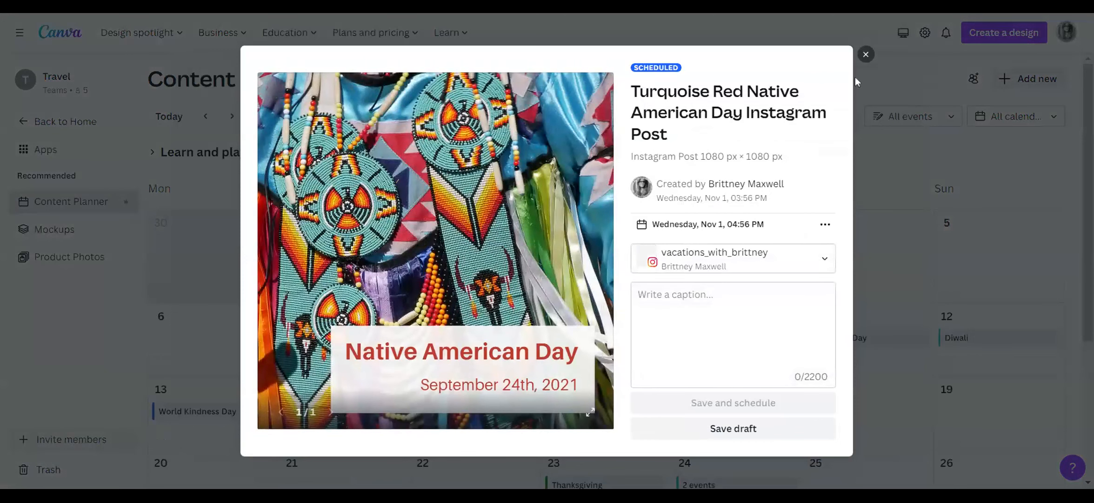
click(866, 54)
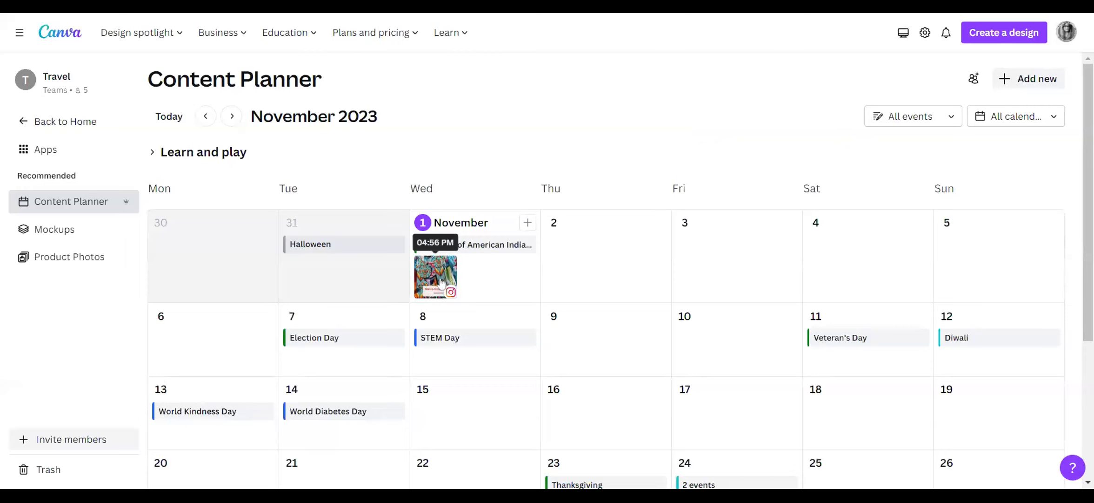
Make a copy of the scheduled Instagram post and schedule the copy to the Facebook page for Wednesday, Nov 1, 04:57 PM
click(441, 282)
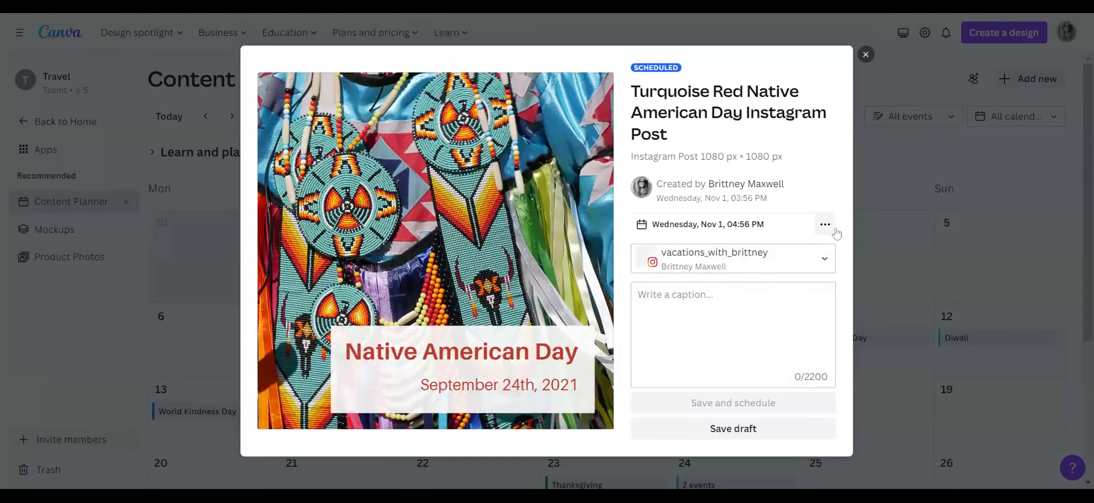
click(826, 224)
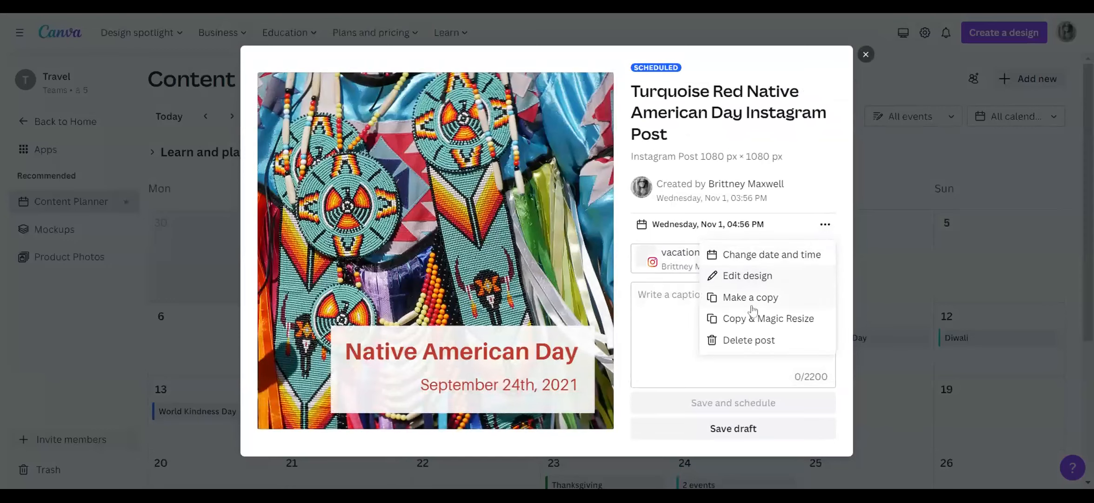
click(750, 298)
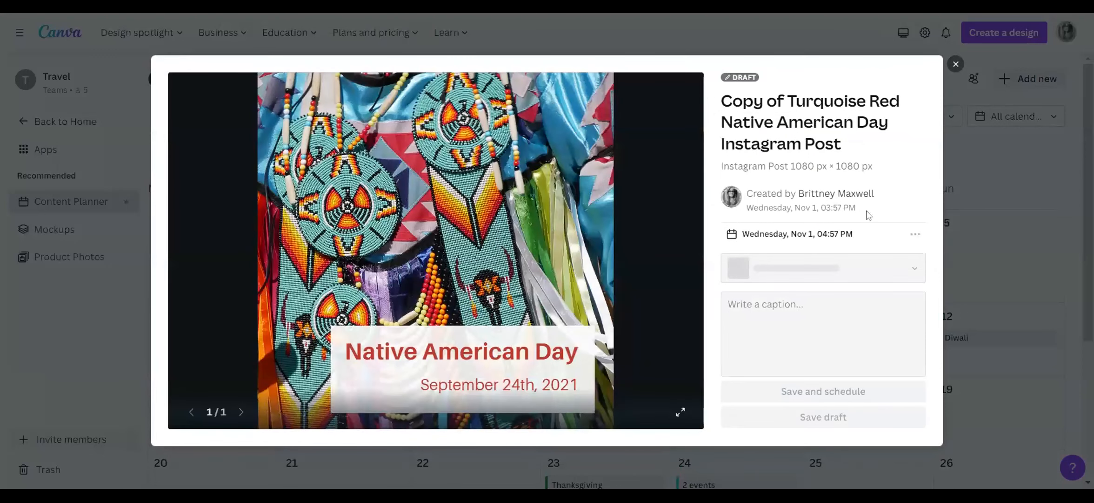
click(907, 272)
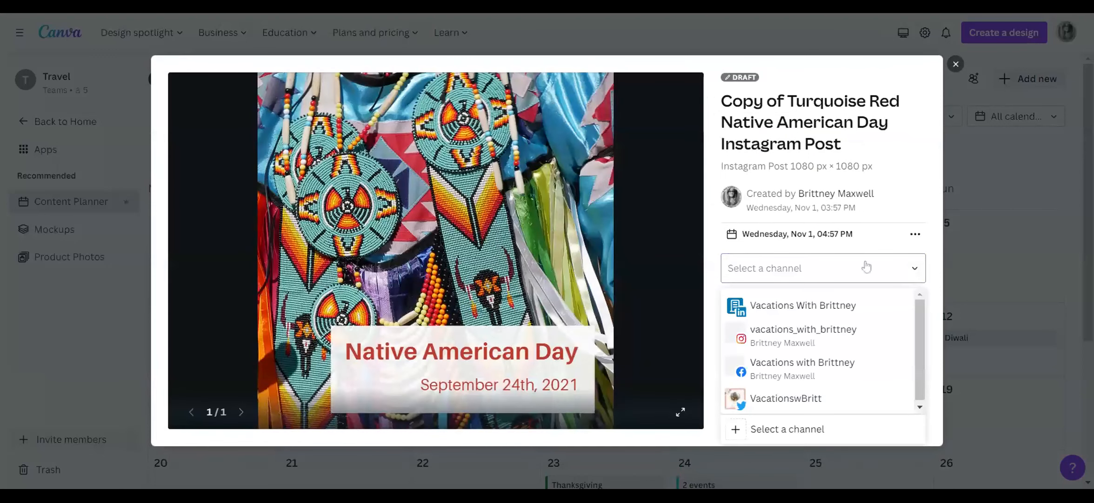
click(797, 368)
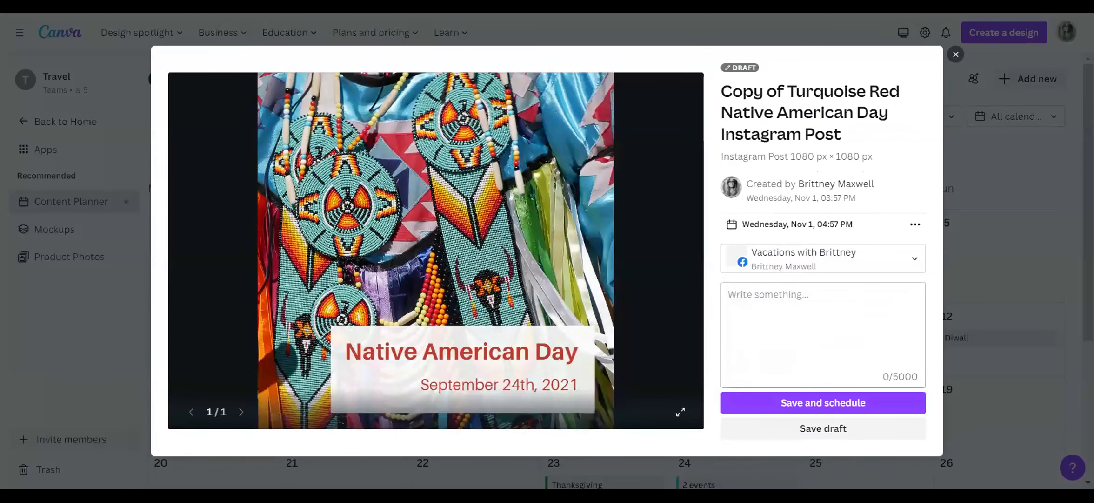
click(817, 408)
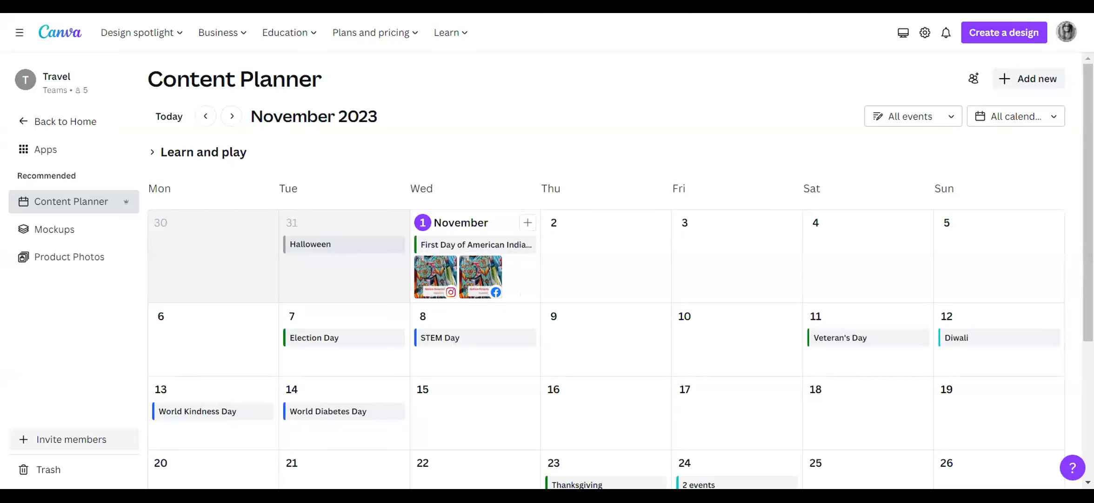
Delete the Facebook and Instagram posts scheduled on November 1 from the Content Planner
click(484, 282)
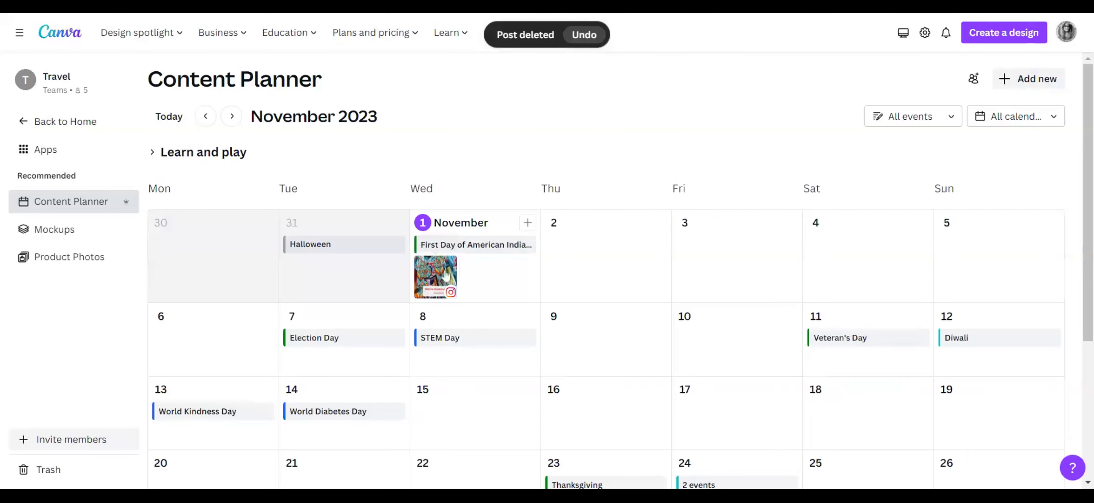
click(445, 276)
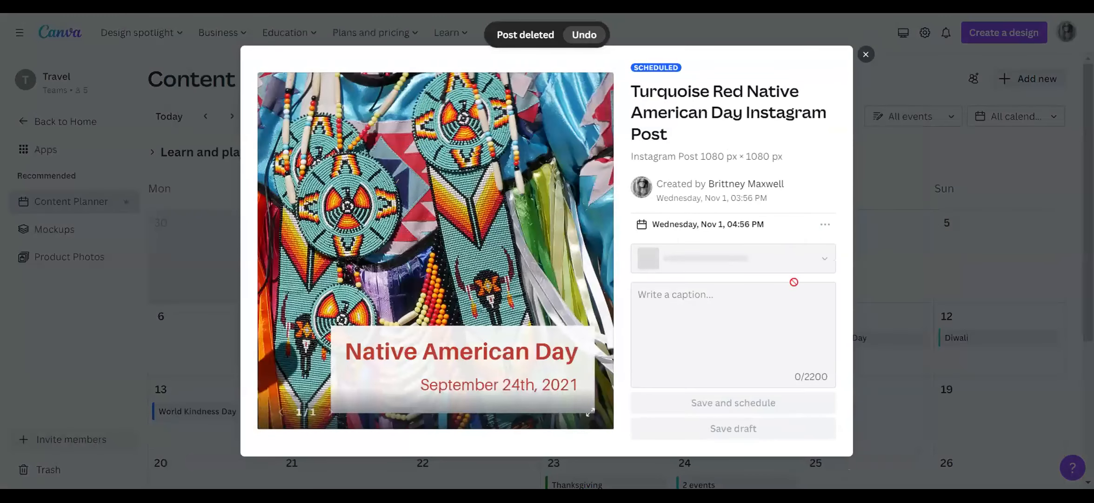
click(825, 225)
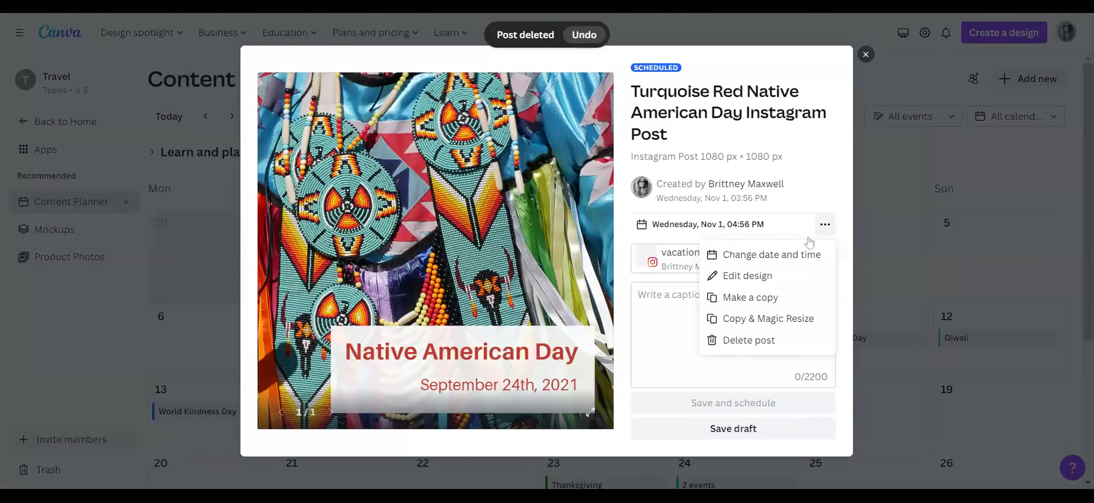
click(745, 340)
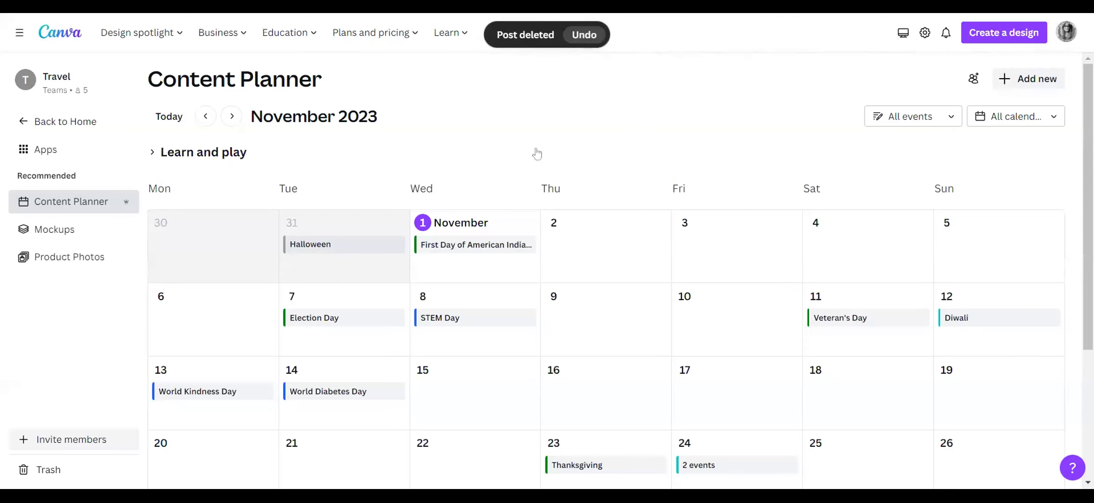
scroll(539, 151, down, 3)
scroll(540, 153, down, 1)
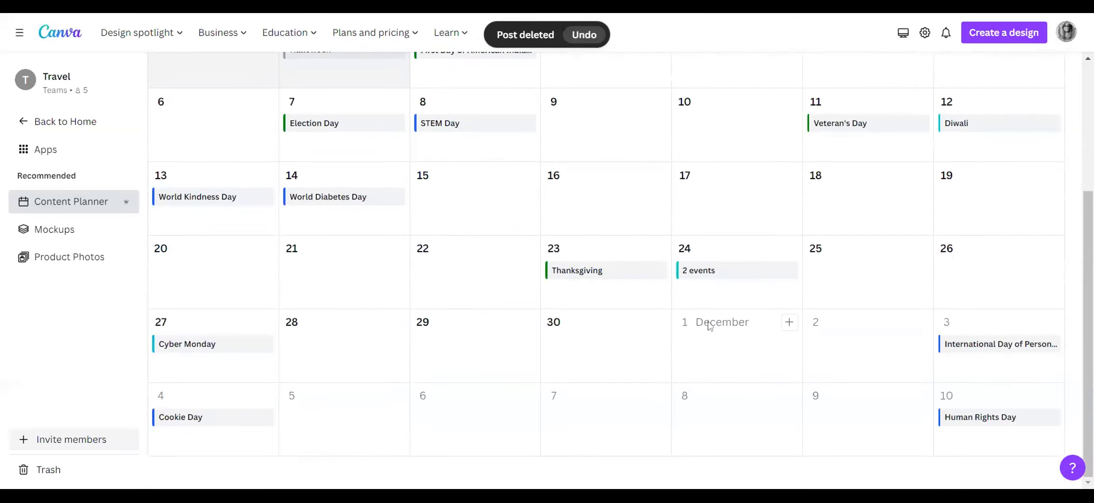
scroll(790, 354, up, 4)
scroll(791, 357, down, 3)
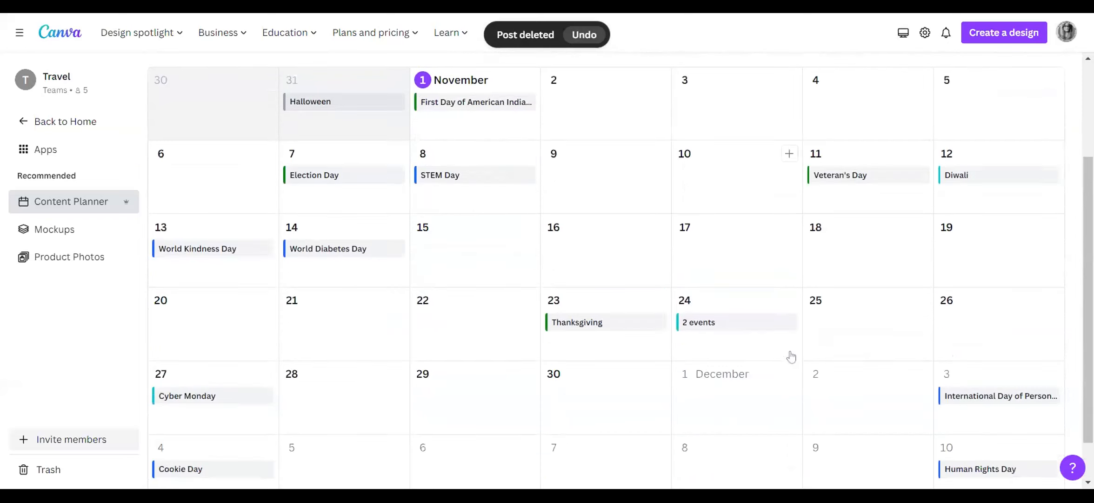
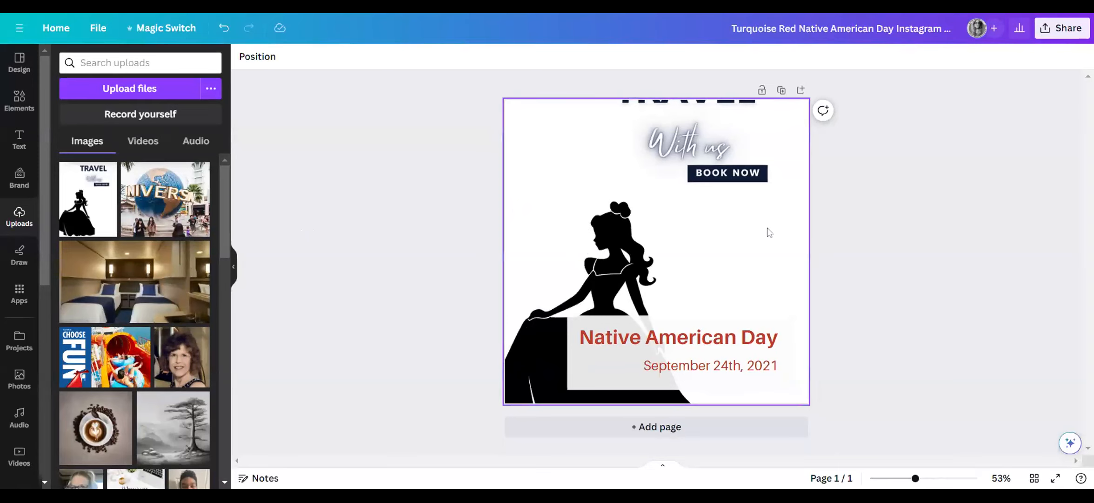
Replace the Native American Day design's background image with the uploaded Canva Content flyer
click(621, 366)
click(590, 375)
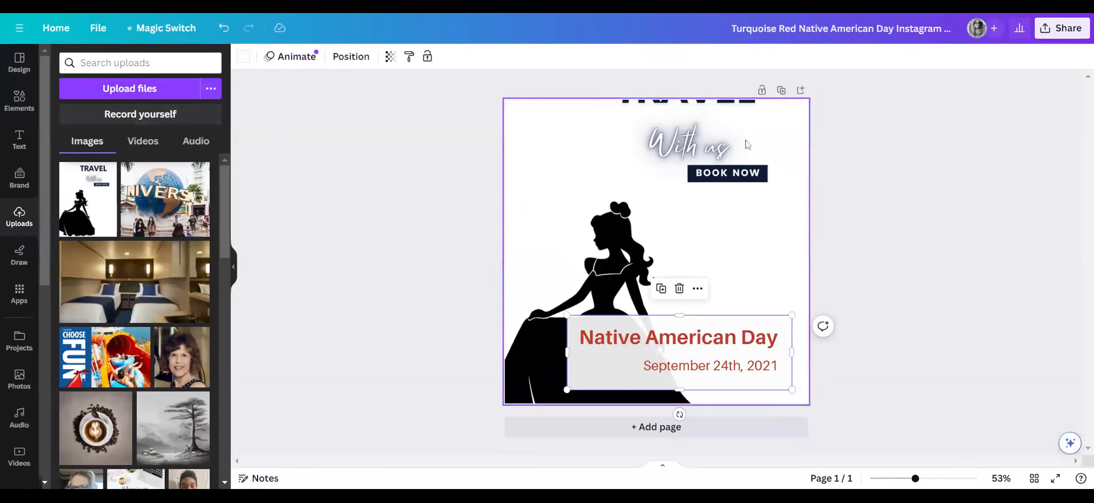
click(670, 148)
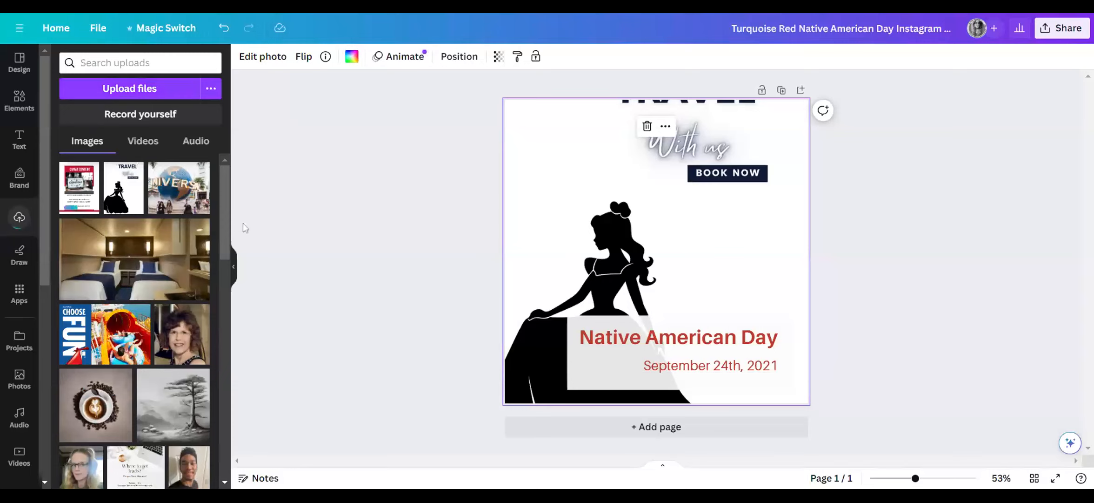
drag(80, 178, 657, 242)
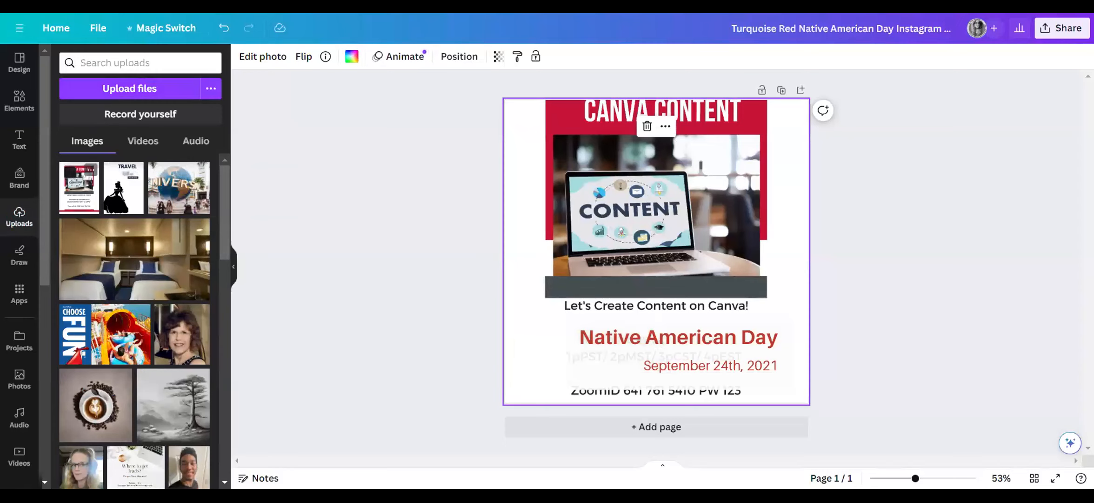
Delete the translucent box, the September 24th, 2021 date and the Native American Day heading from the design
click(577, 362)
click(717, 329)
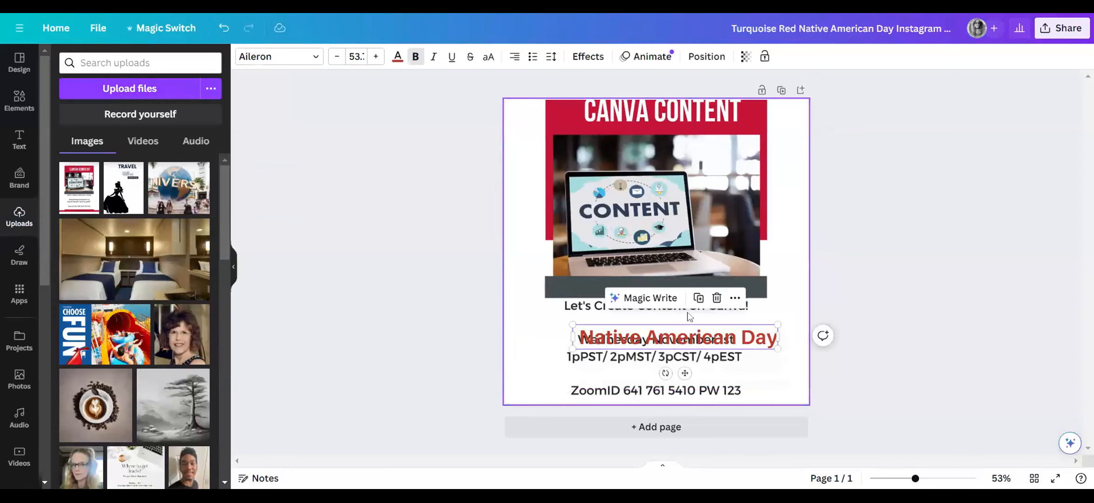
click(716, 296)
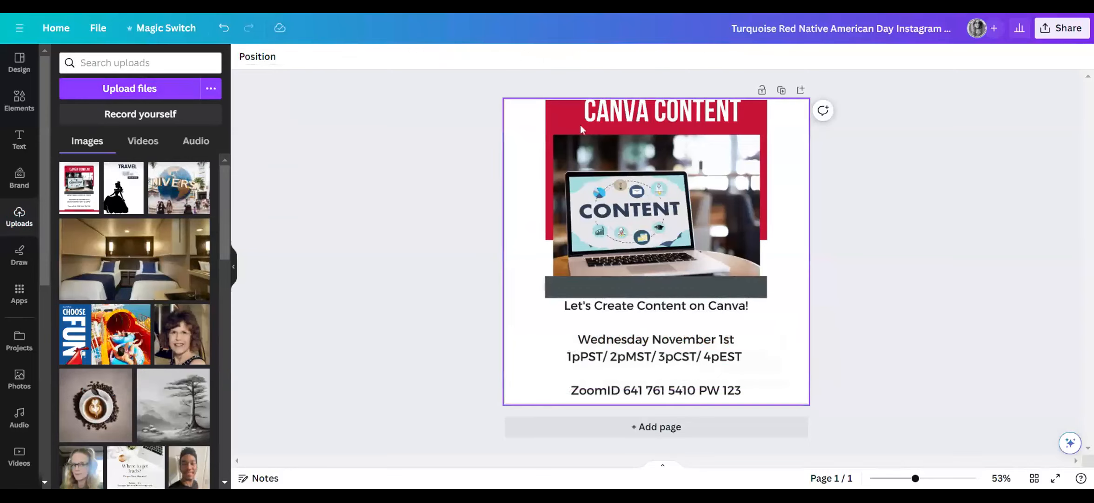
Delete the flyer background and fill the page with the uploaded black-and-white tree landscape image
click(515, 142)
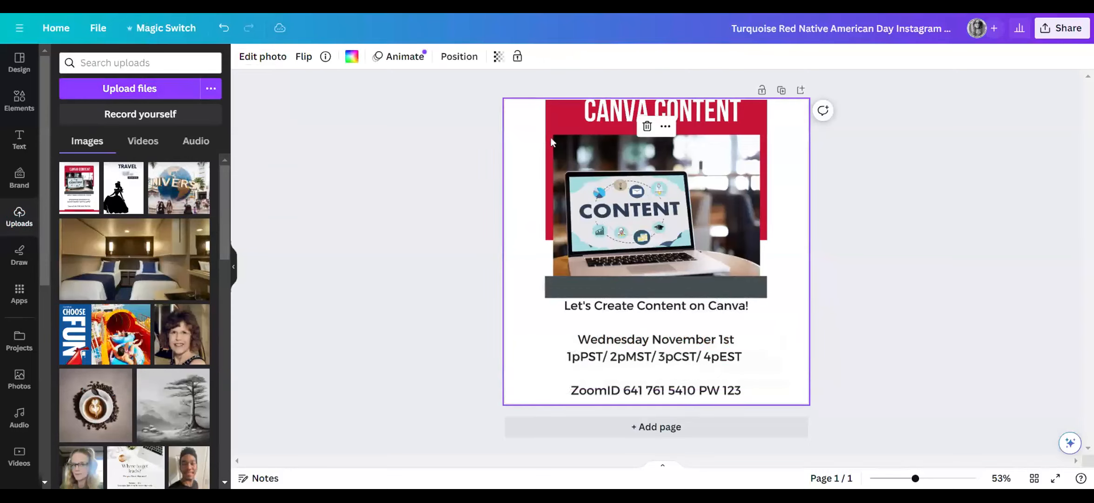
click(652, 134)
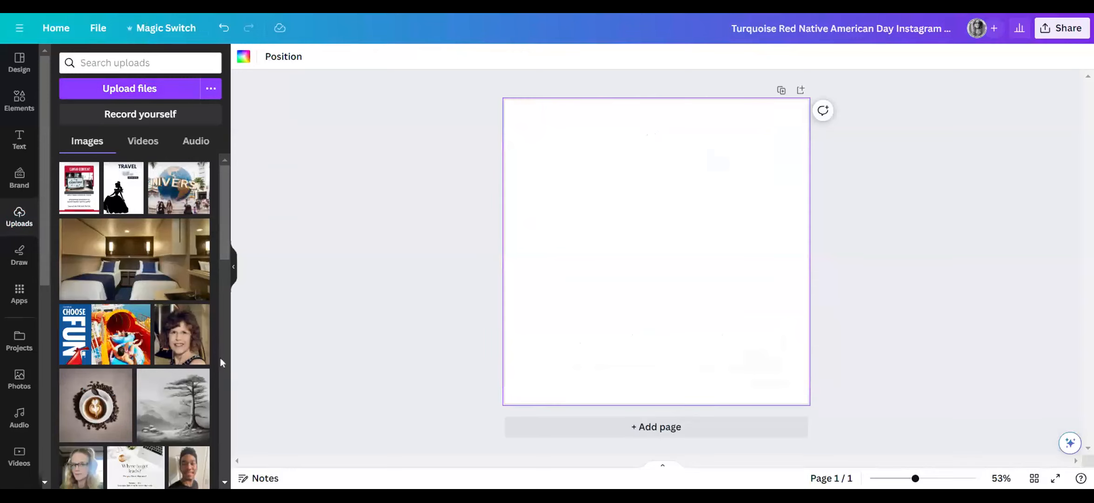
drag(195, 402, 716, 241)
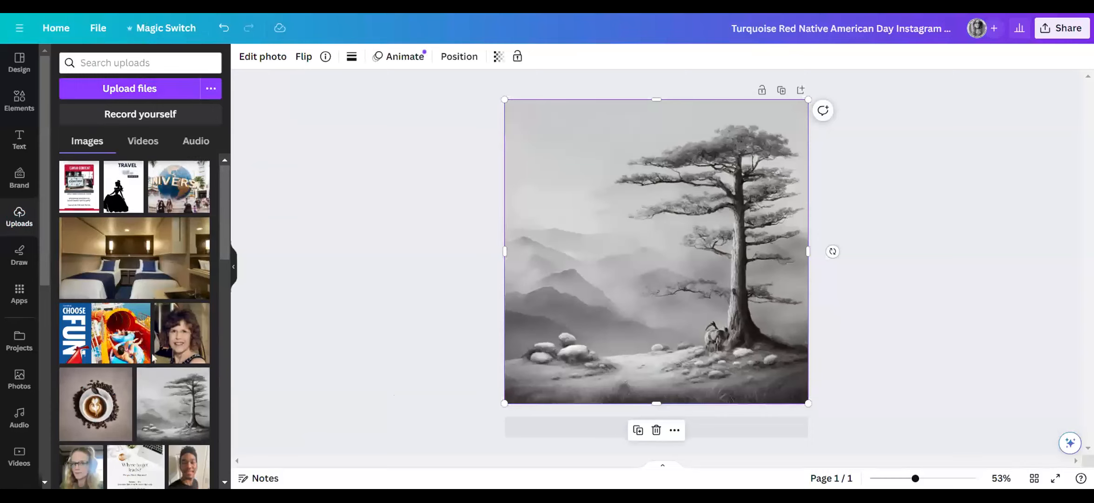
Look through the uploaded images and check the uploaded videos and audio
scroll(164, 331, down, 5)
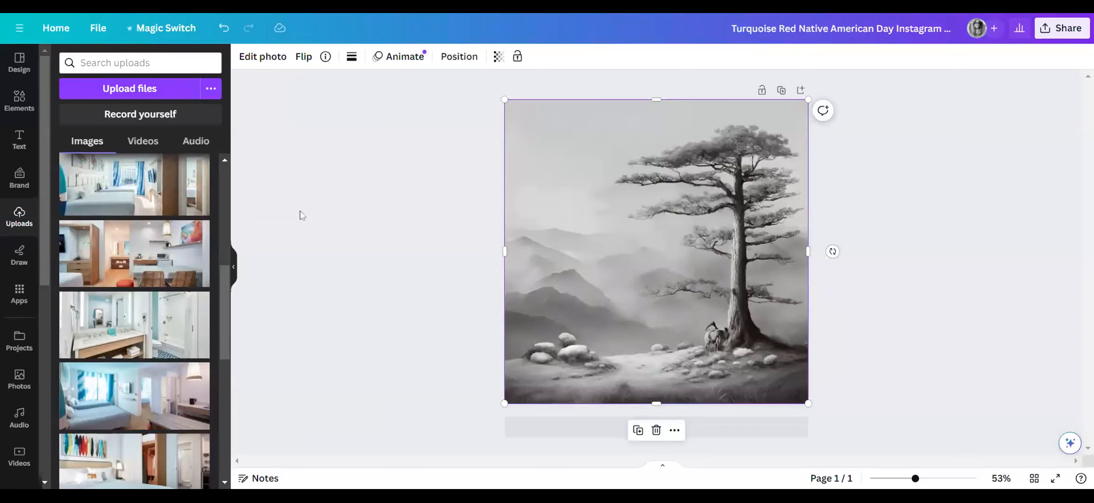
scroll(225, 307, up, 5)
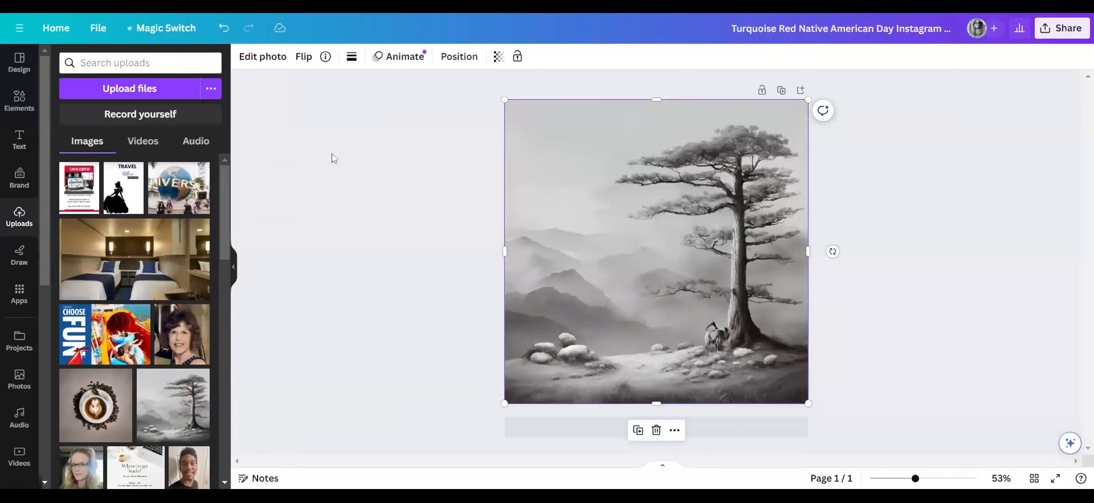
click(143, 141)
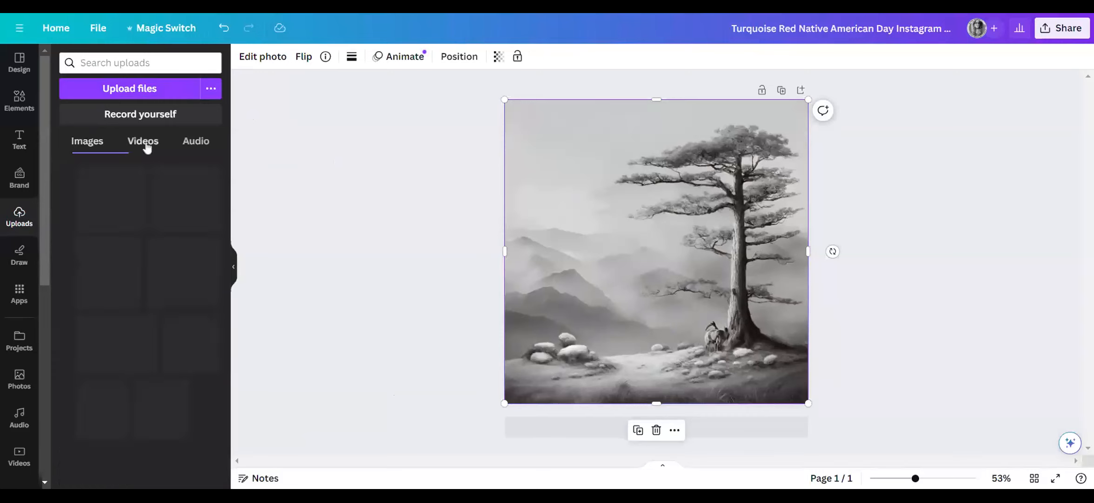
click(193, 142)
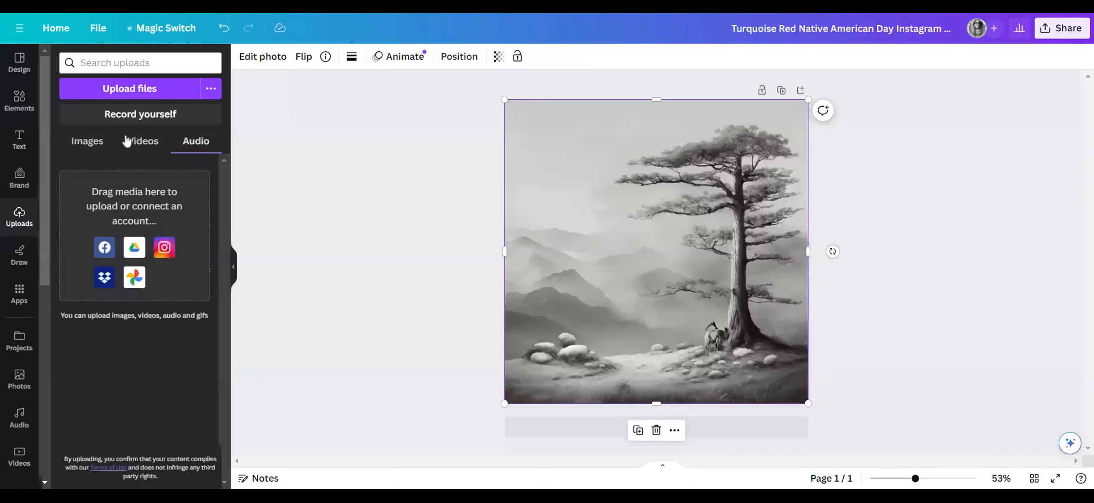
click(83, 144)
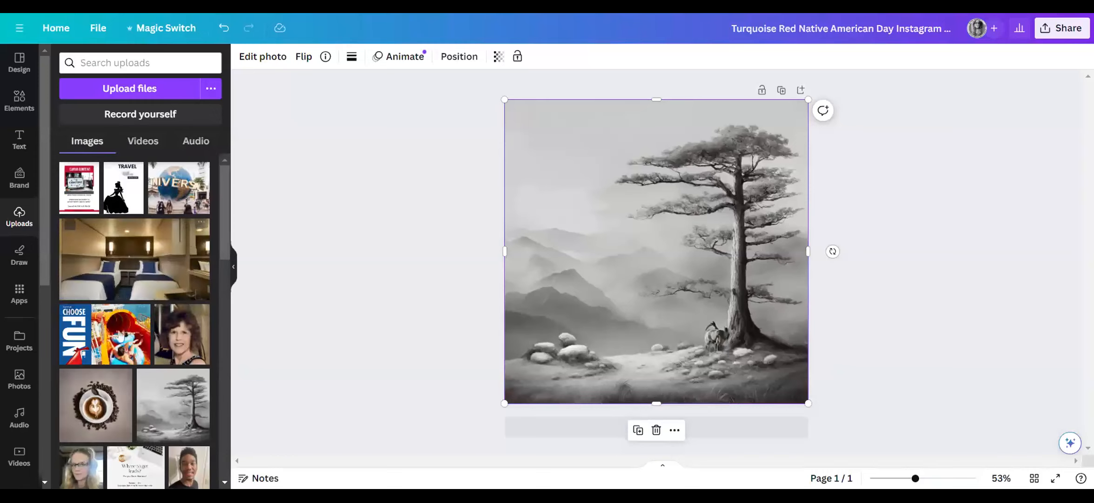
Search the stock photo library for "universal"
click(20, 376)
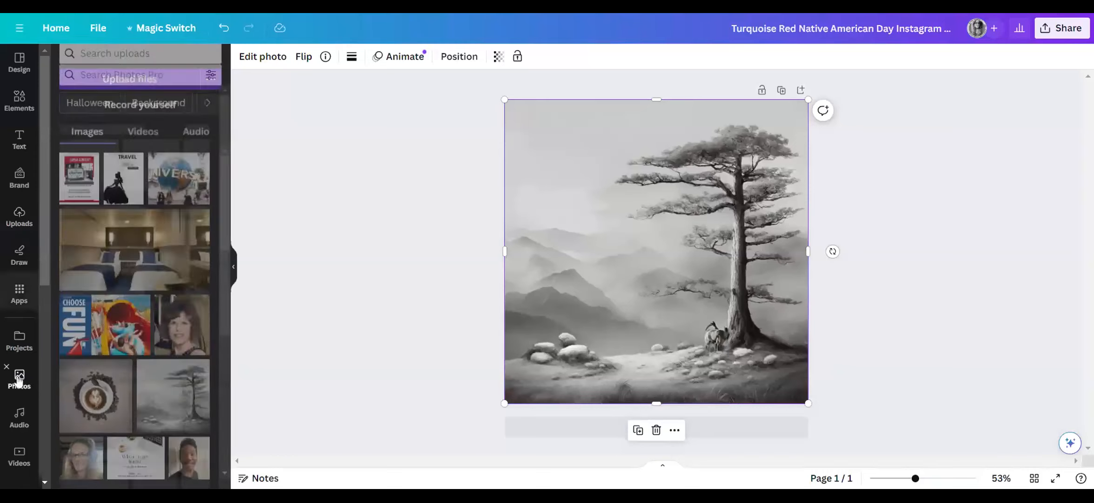
click(109, 63)
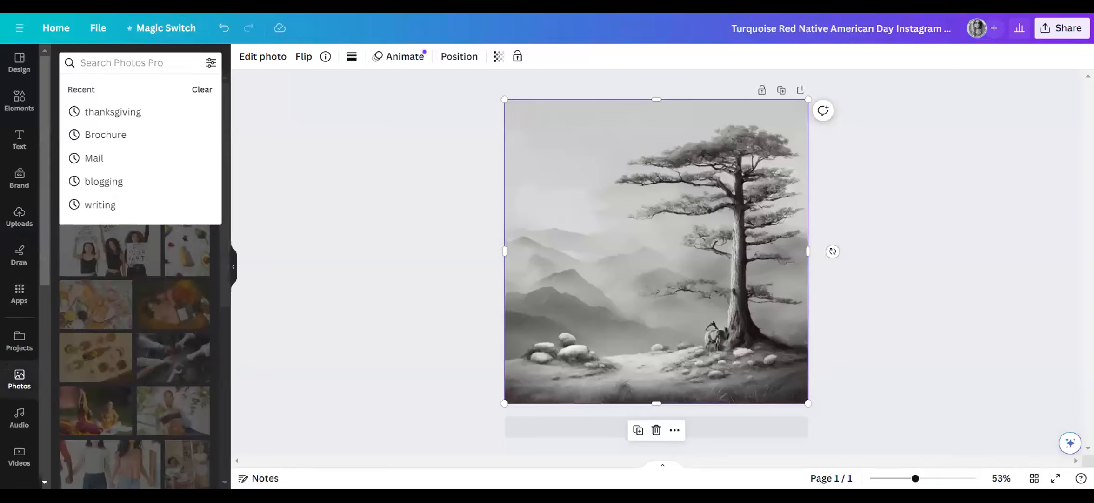
text(universal)
key(Return)
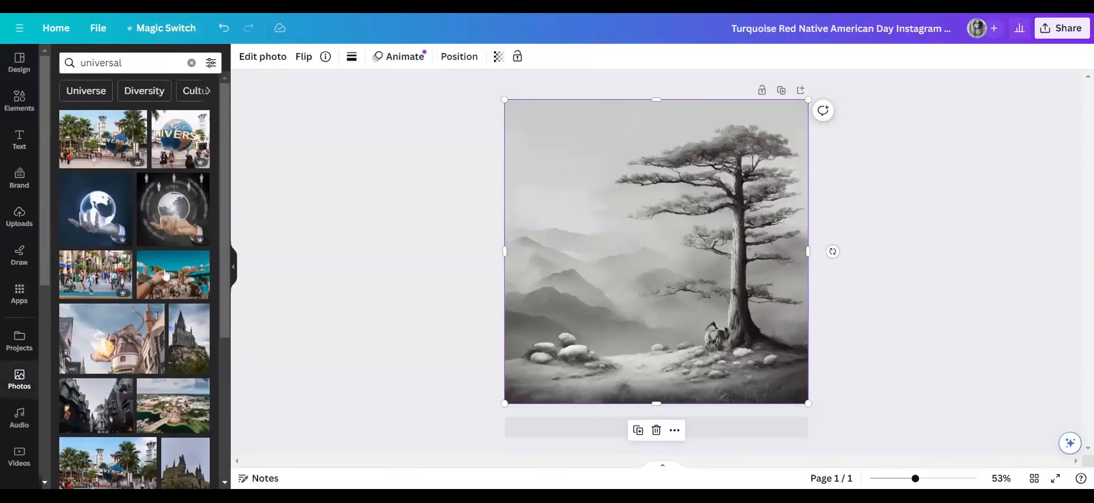
Search the stock photo library for "bahamas" and browse the matching photos
click(143, 63)
key(BackSpace)
key(BackSpace)
key(BackSpace)
key(BackSpace)
key(BackSpace)
key(BackSpace)
key(BackSpace)
key(BackSpace)
key(BackSpace)
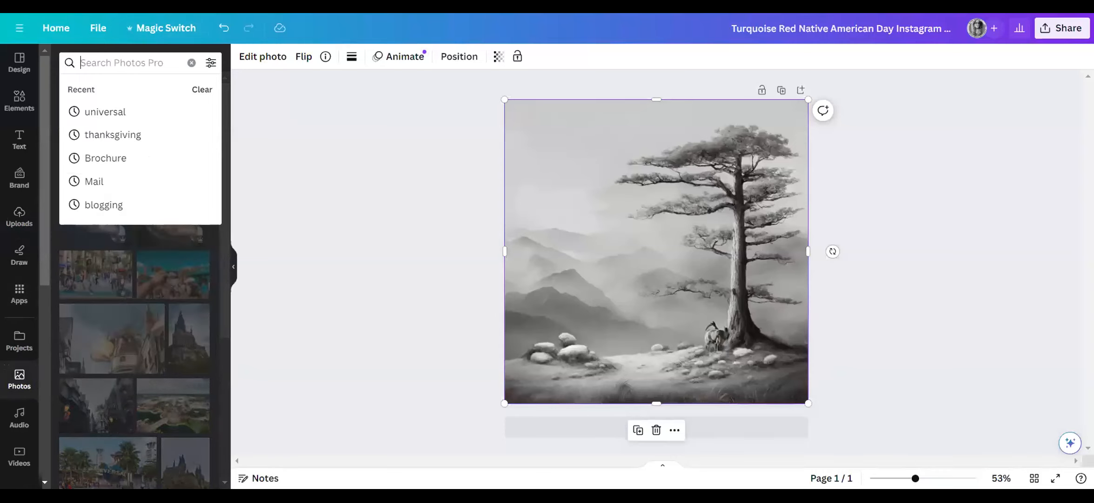
text(bham)
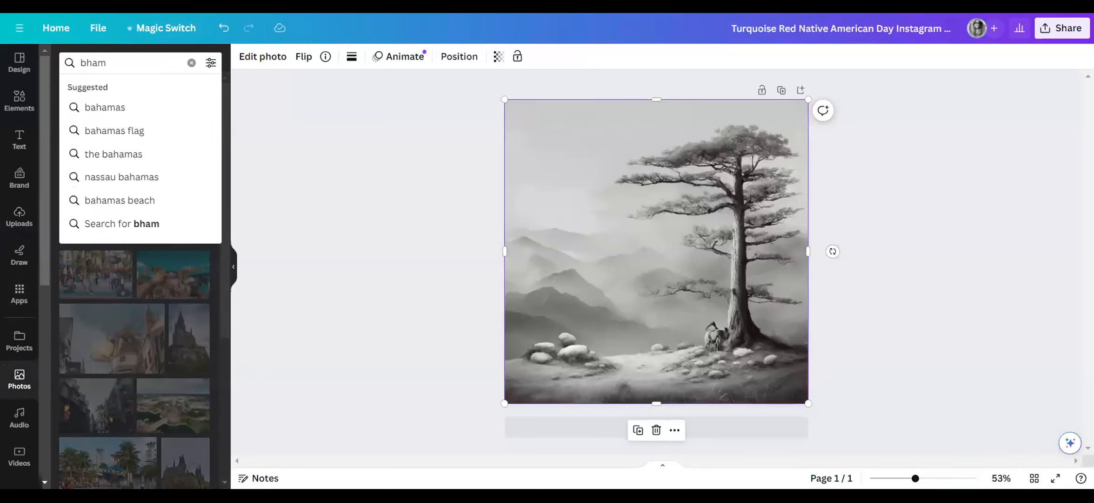
click(116, 107)
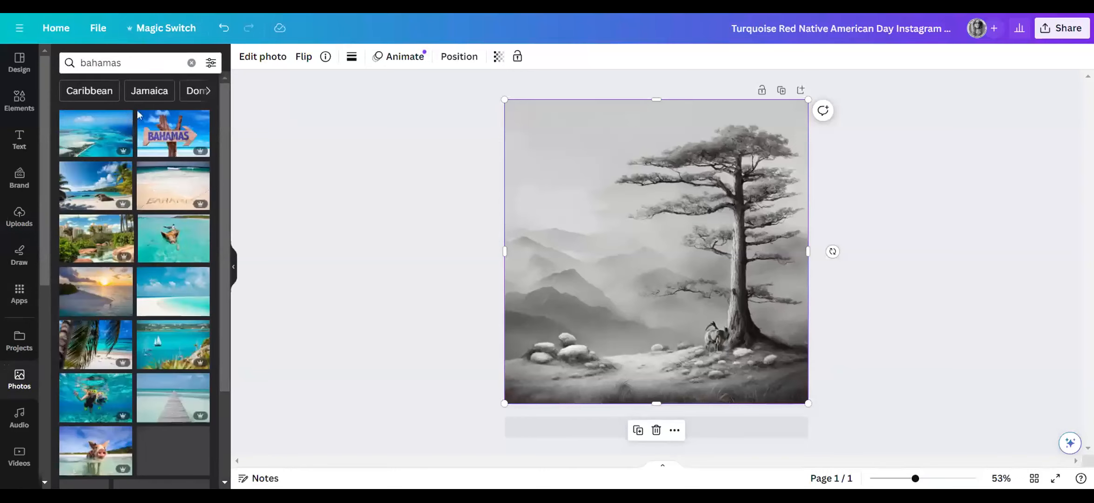
scroll(157, 344, down, 5)
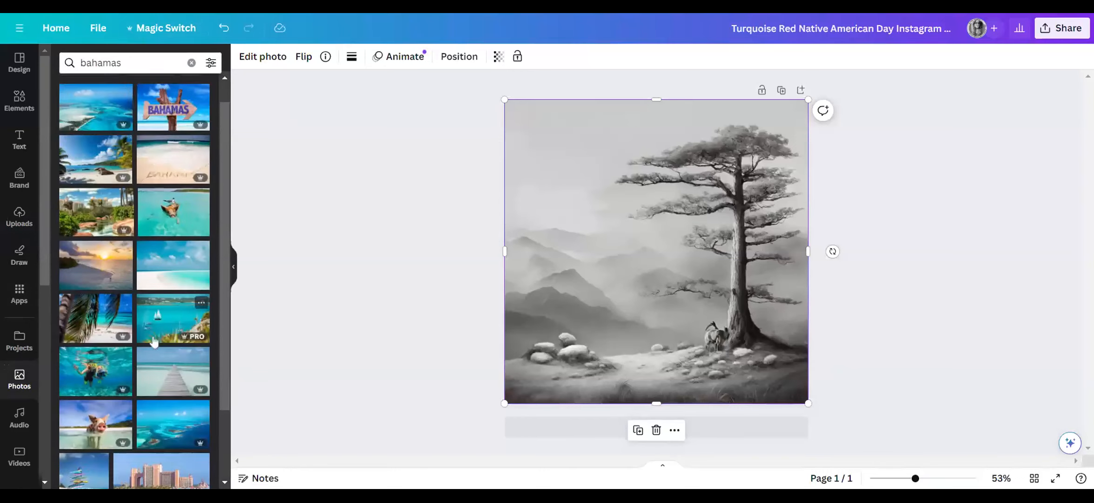
scroll(157, 343, down, 2)
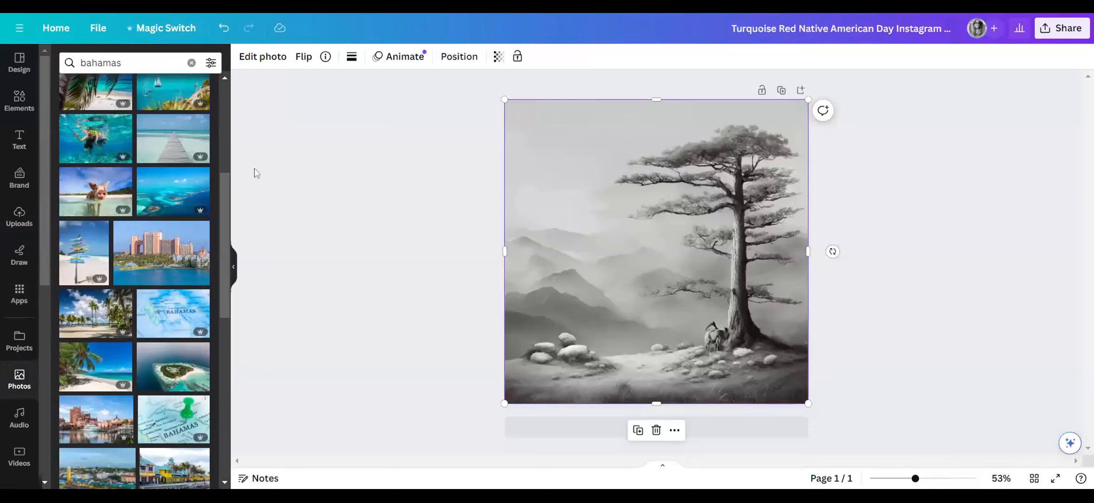
Search the stock videos for "cruise" and fill the page with the 20-second cruise ship clip, replacing it with the 17-second palm tree clip
click(19, 456)
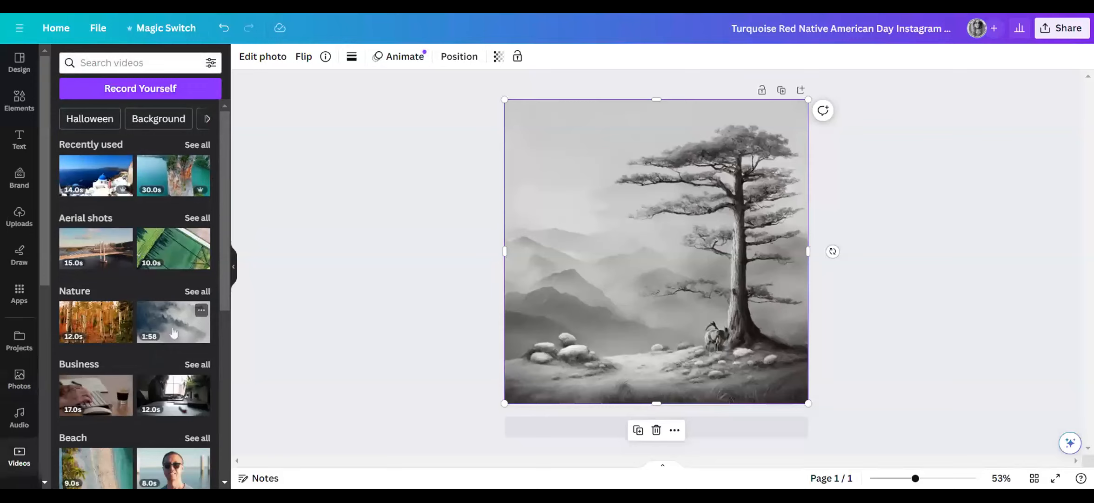
scroll(130, 294, down, 5)
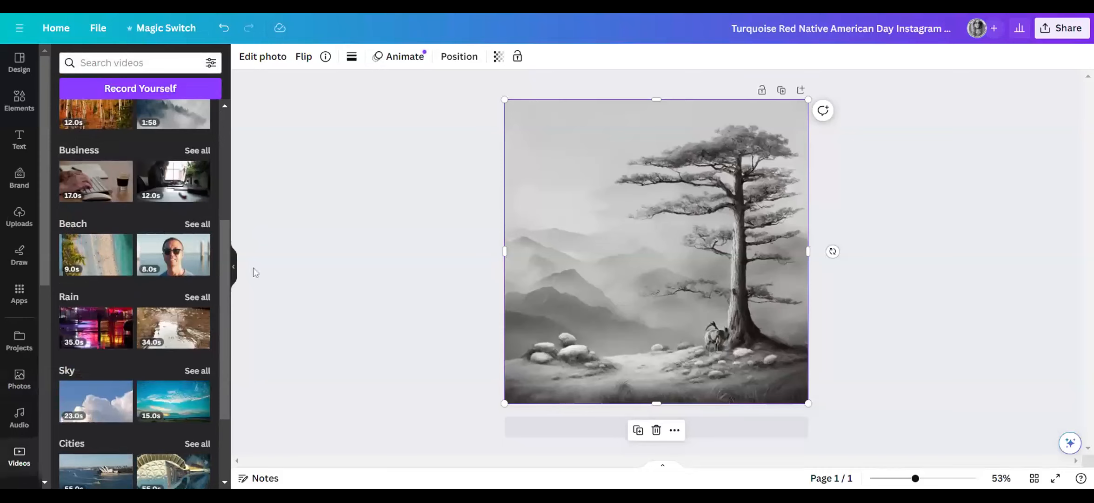
scroll(195, 376, down, 3)
click(135, 63)
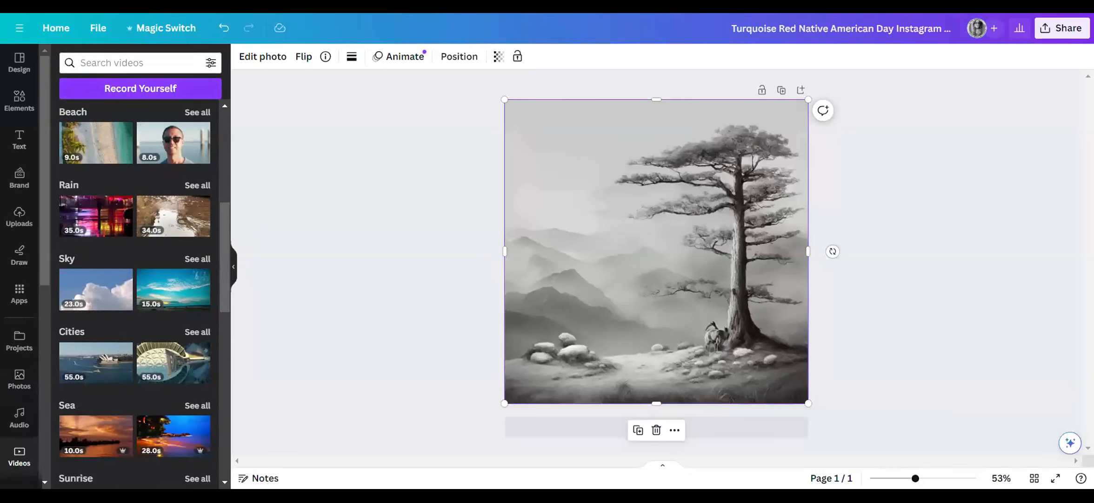
text(cruise)
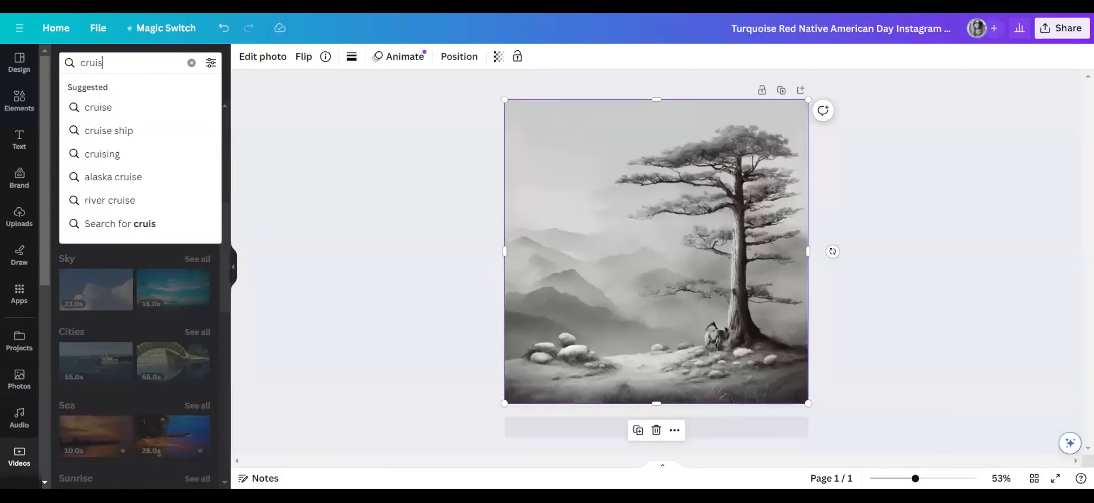
click(97, 108)
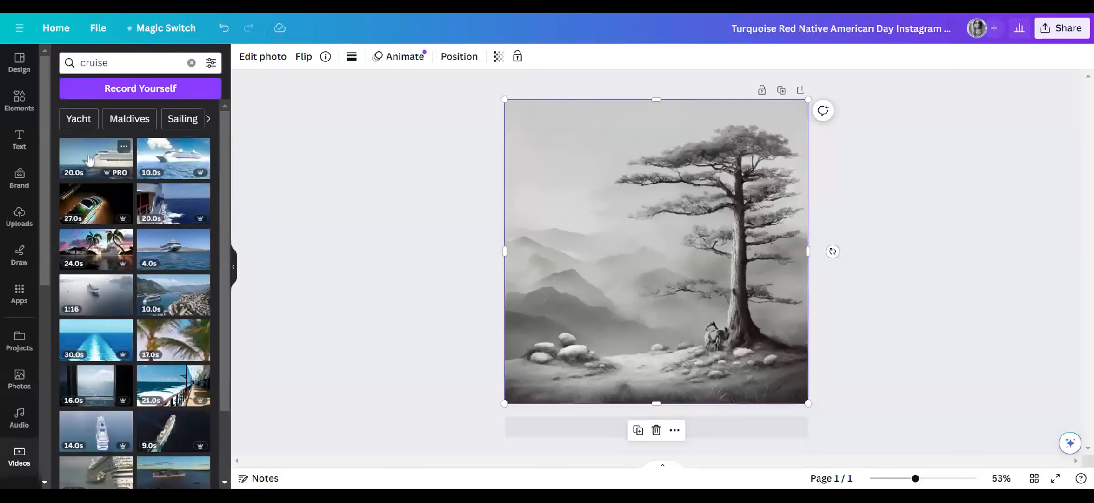
drag(102, 171, 529, 209)
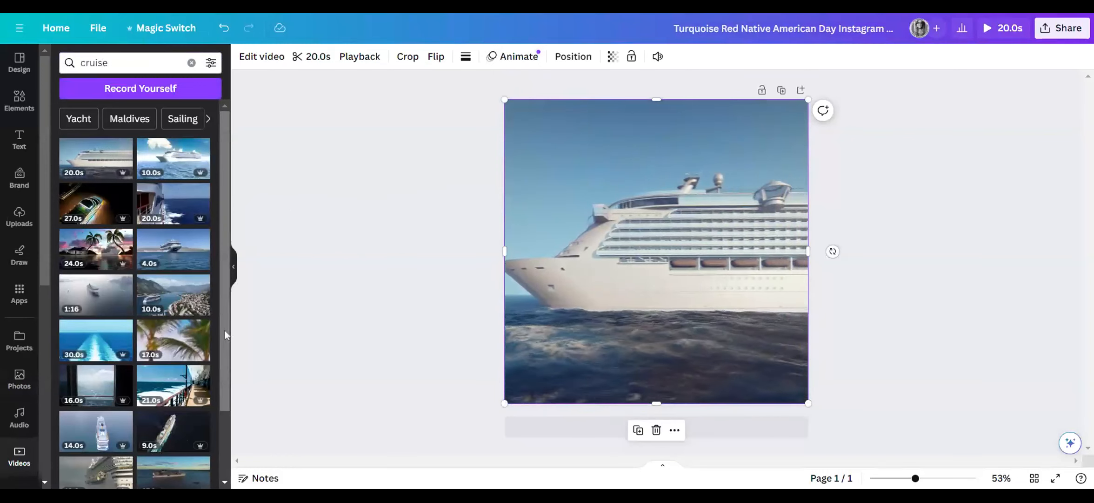
drag(182, 348, 521, 266)
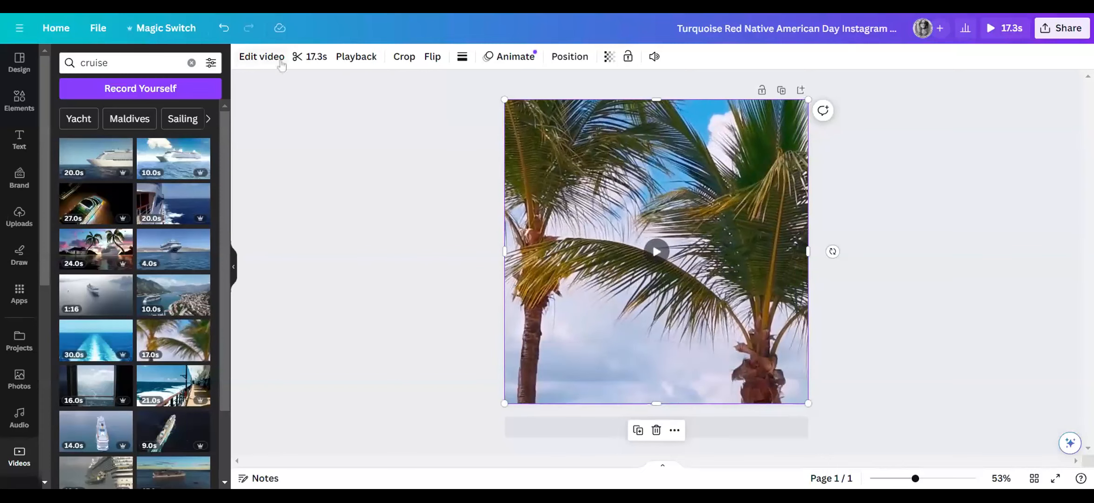
Apply the Background Remover to the palm tree video and undo the removal
click(234, 267)
click(67, 55)
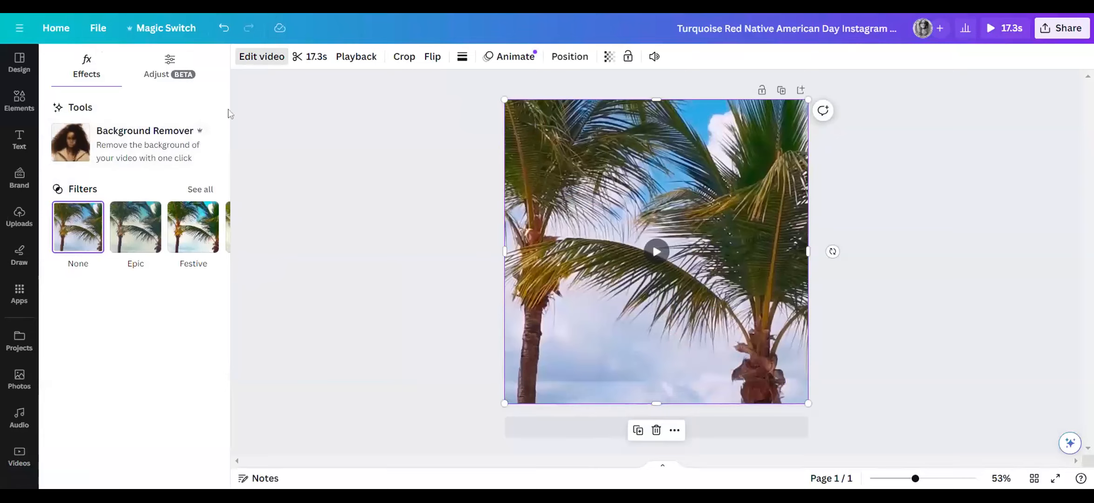
click(186, 146)
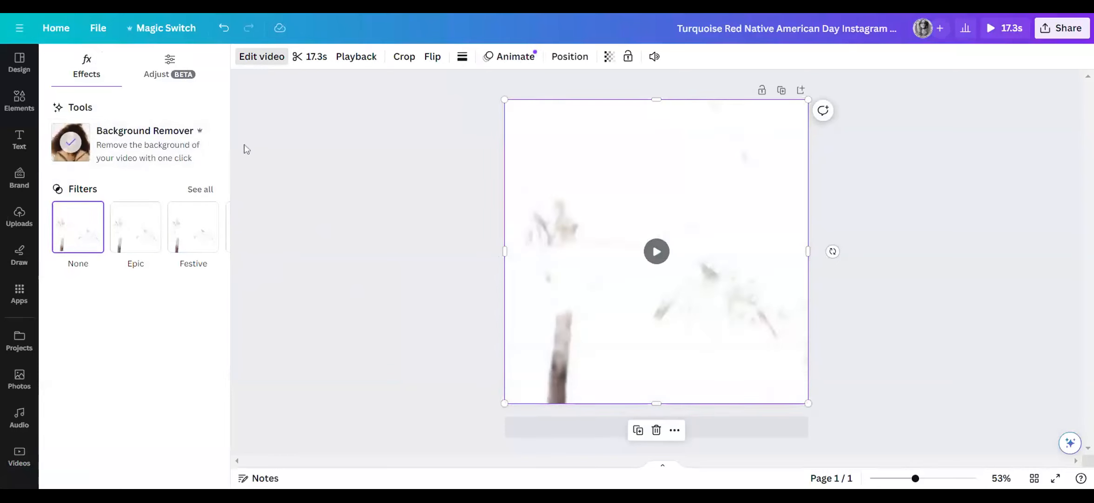
click(224, 29)
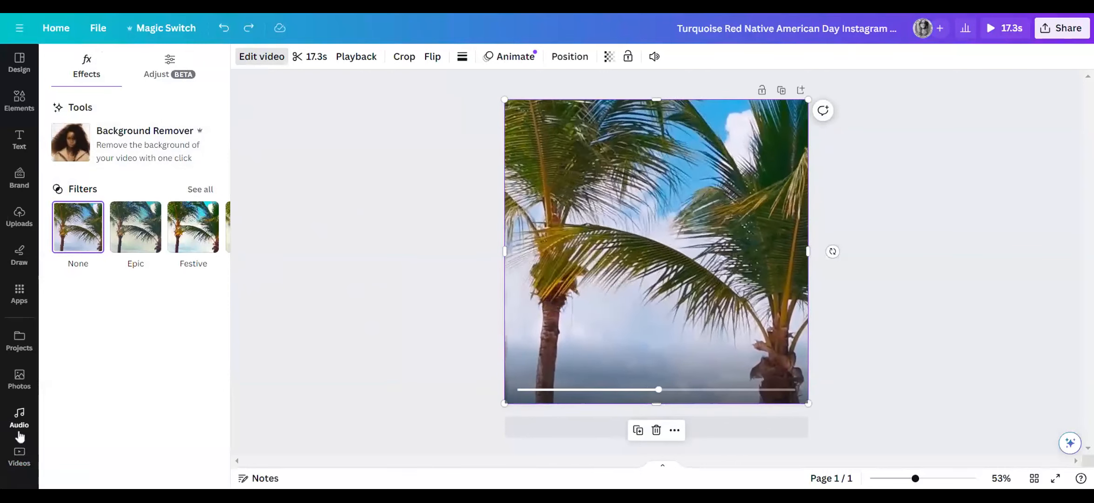
scroll(19, 437, down, 5)
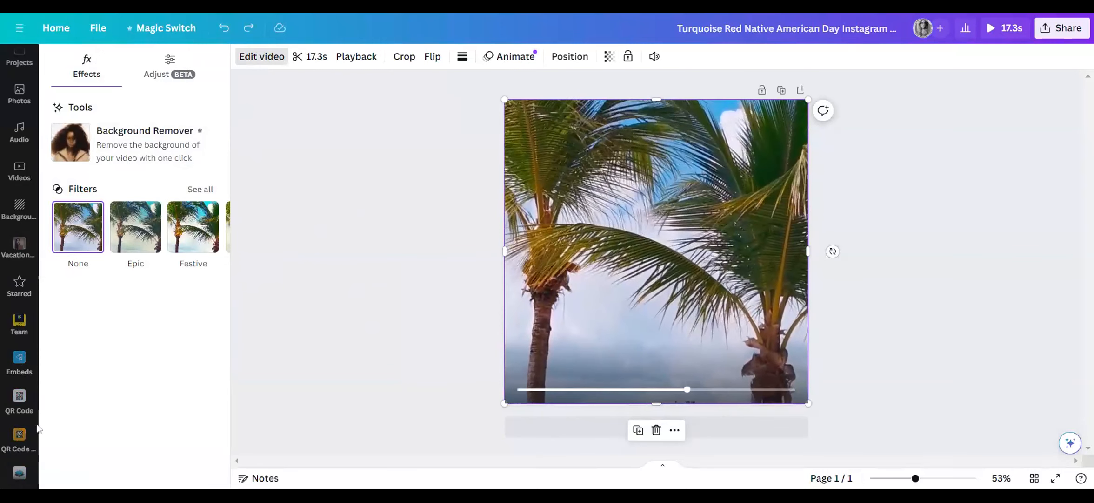
Add the popular mockup of a hand above a smartphone to the page and delete the palm tree video behind it
scroll(19, 419, down, 2)
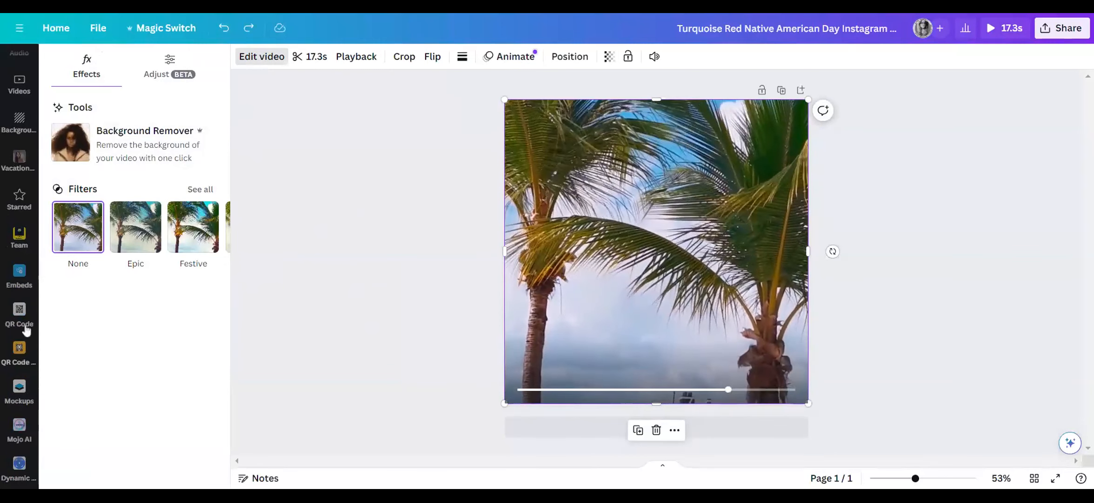
click(24, 393)
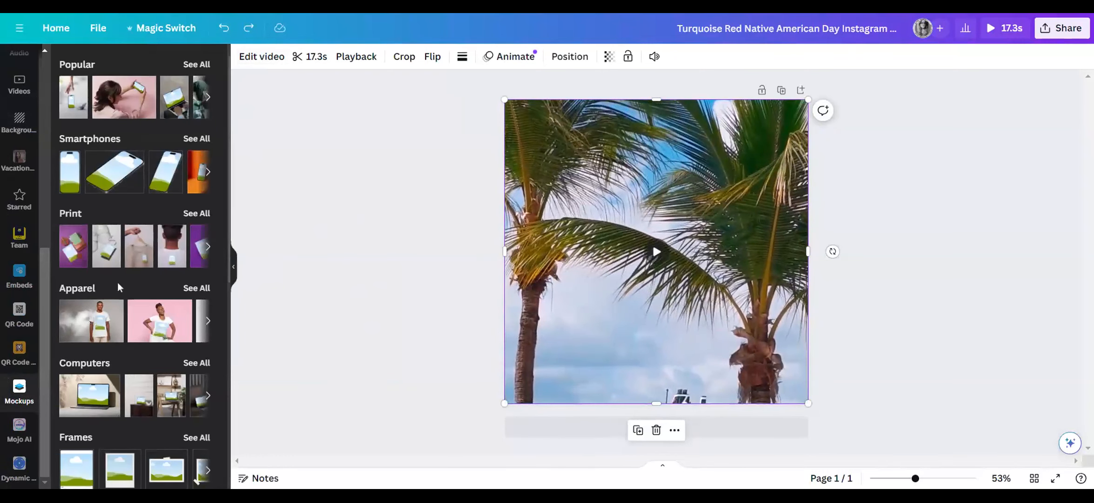
click(72, 96)
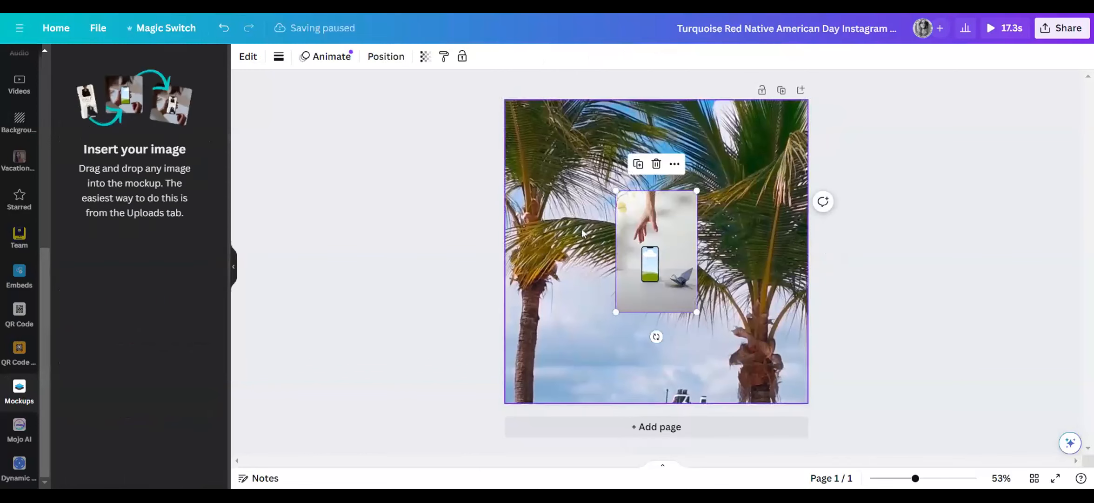
click(556, 275)
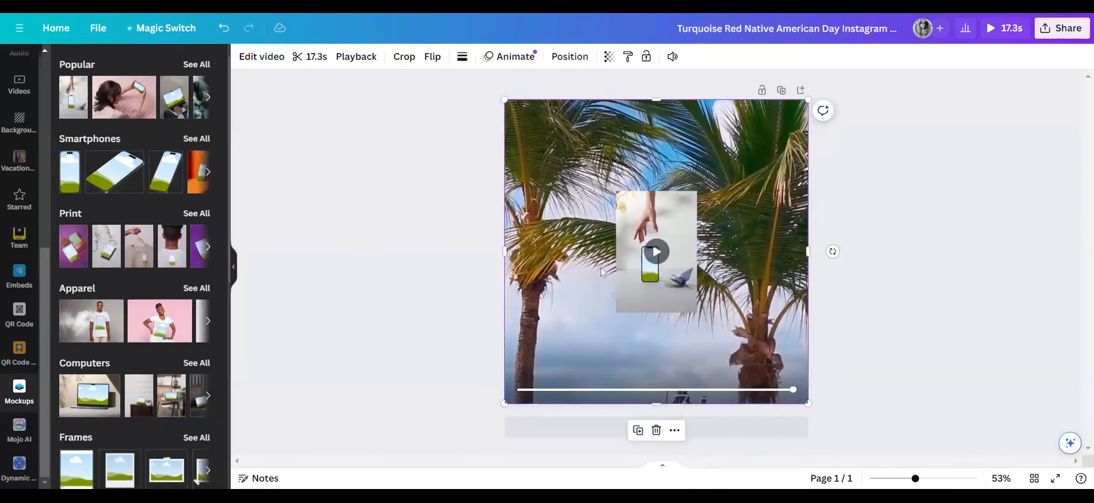
click(656, 429)
Enlarge the smartphone mockup until it spans nearly the full height of the page
click(641, 300)
drag(616, 312, 585, 359)
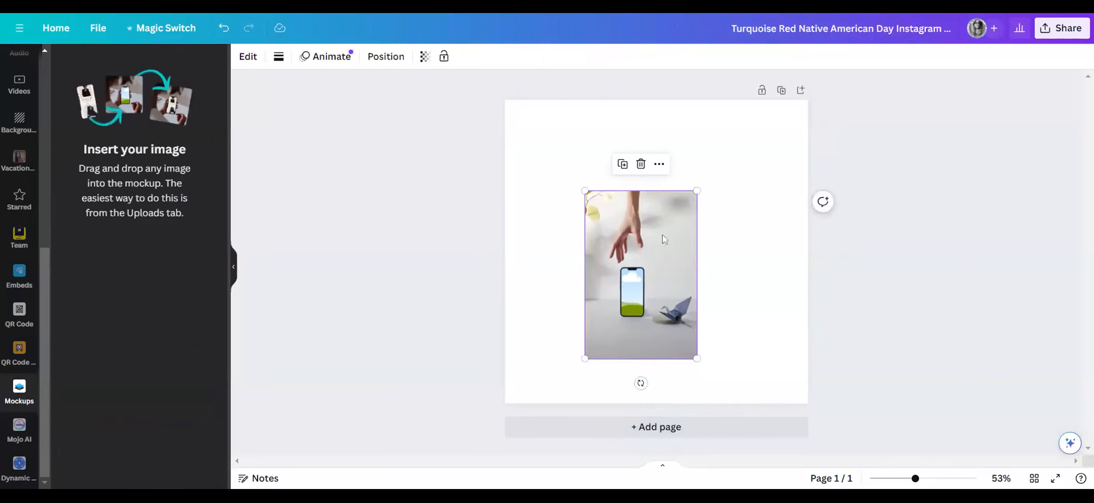
drag(697, 191, 755, 103)
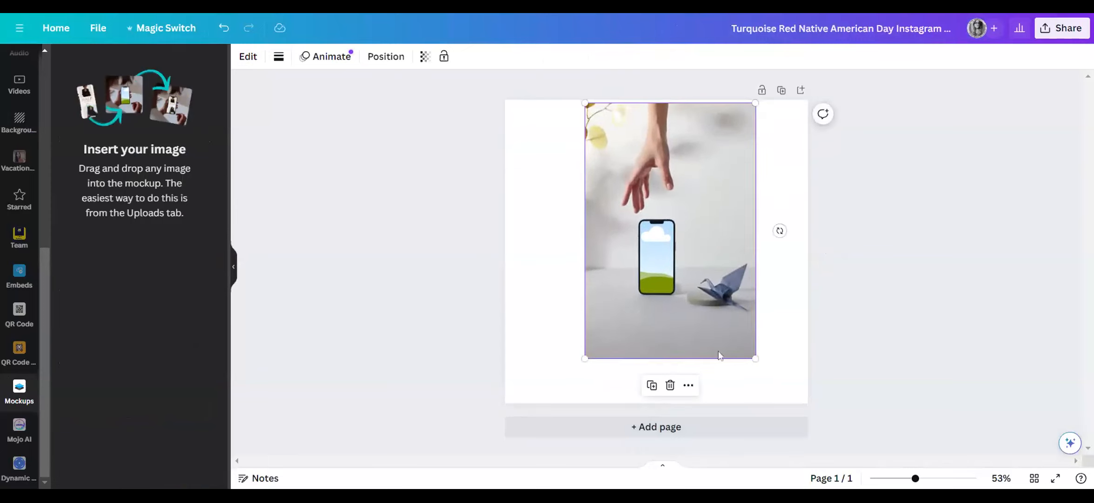
drag(587, 359, 555, 403)
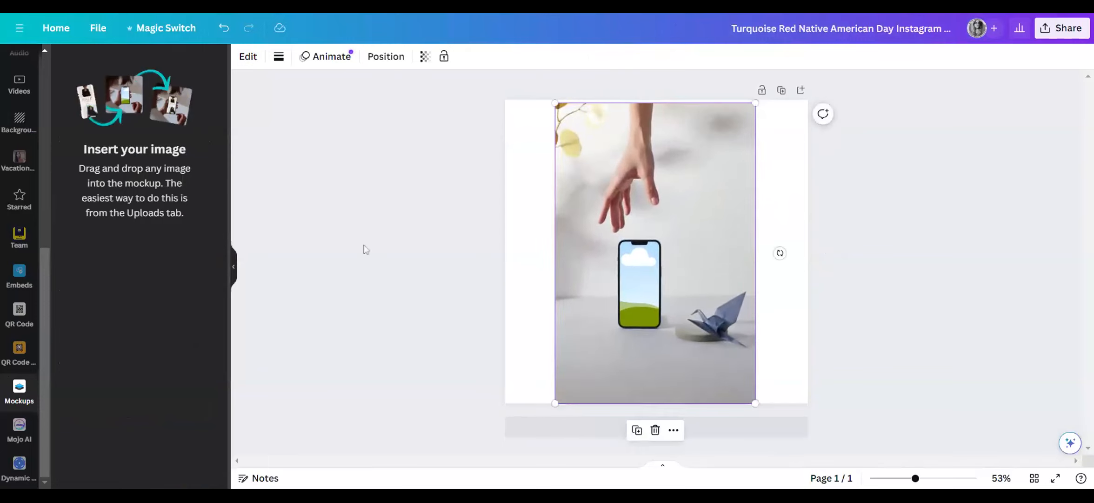
Fill the mockup's phone screen with the beach signpost photo from the Bahamas stock photos
scroll(18, 116, up, 8)
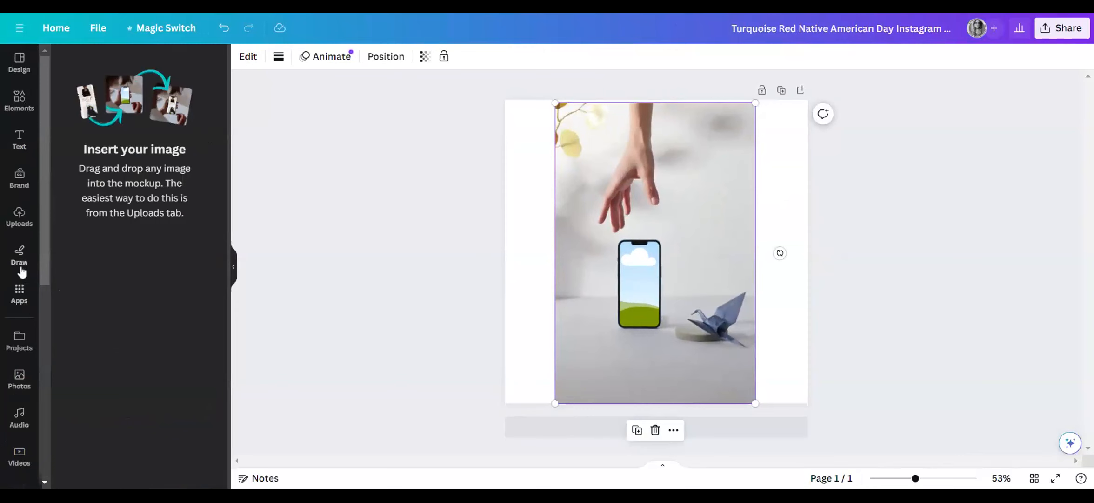
click(18, 379)
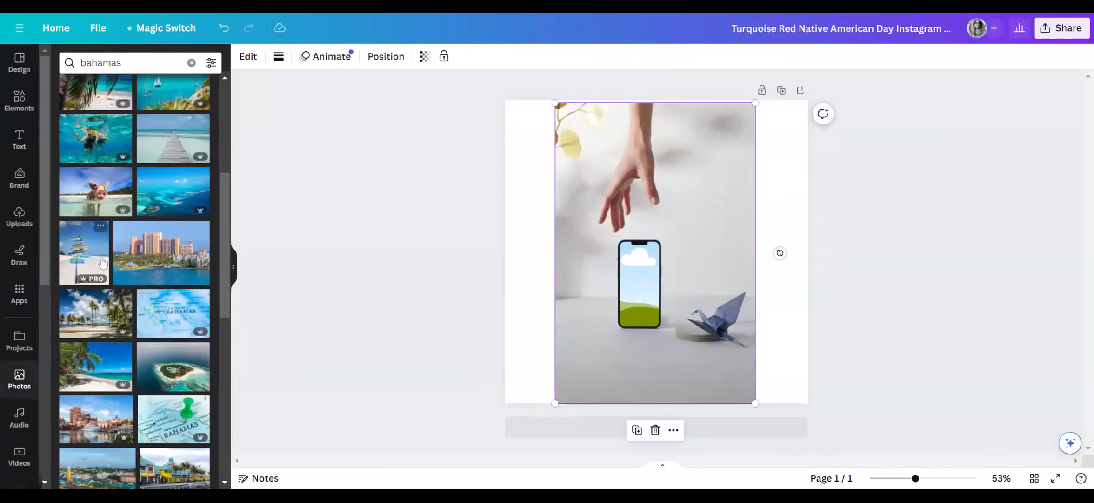
drag(93, 255, 637, 284)
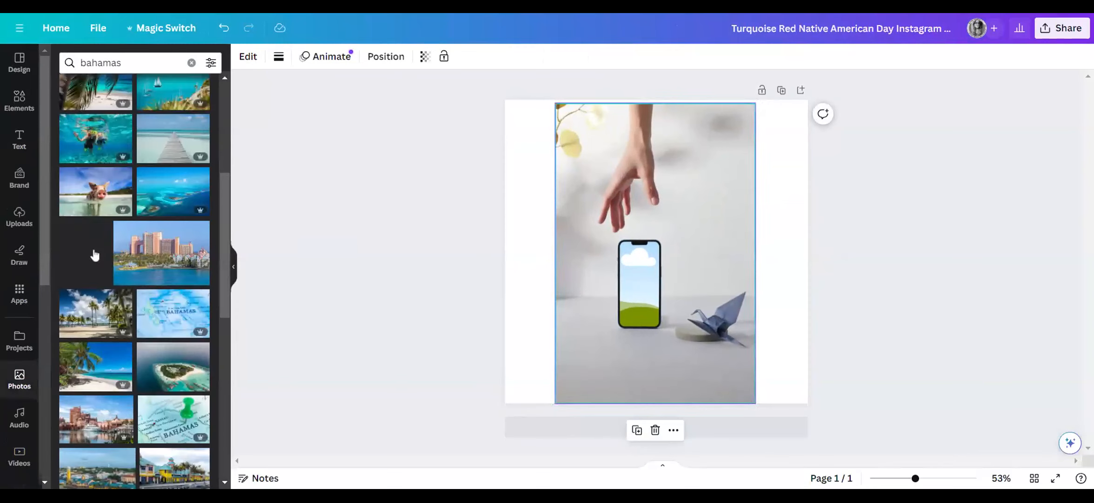
drag(95, 255, 642, 280)
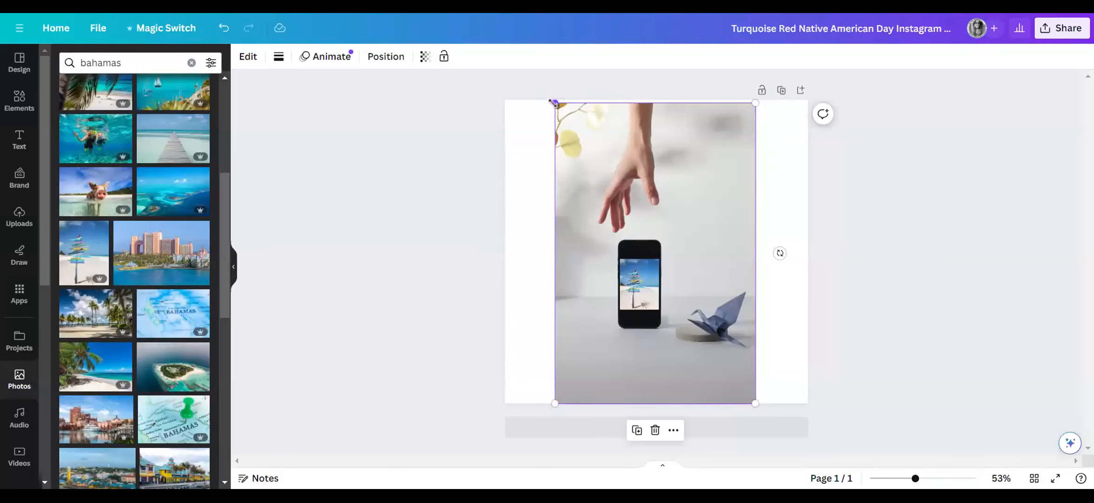
Extend the smartphone mockup to the page's top edge and shift it slightly to the right on the page
drag(554, 103, 551, 99)
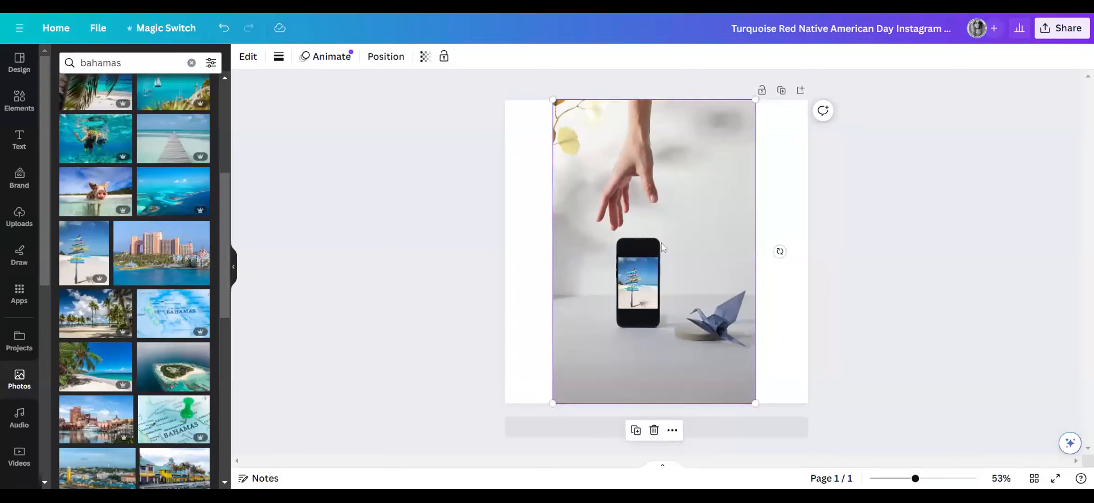
mouse_move(643, 249)
mouse_down()
mouse_move(661, 244)
mouse_move(650, 247)
mouse_up()
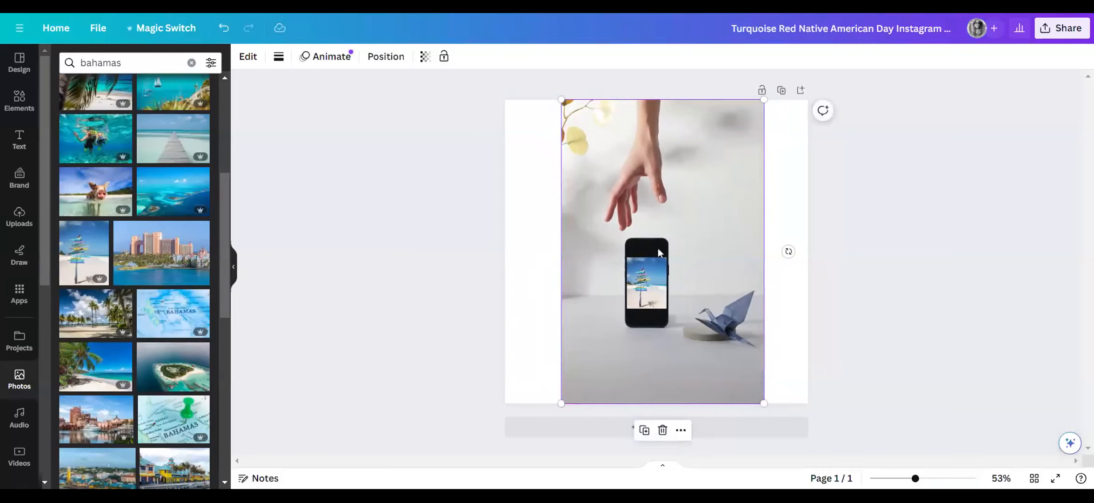